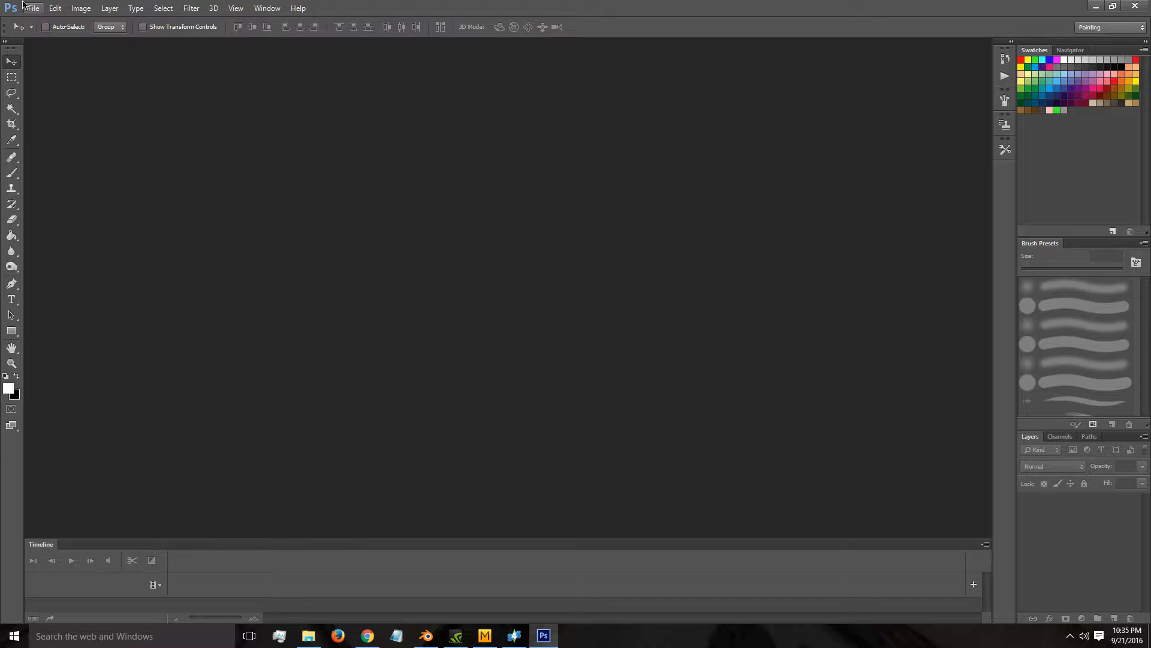
Start opening a file and browse to the Uneven Tee folder inside Sims 4 WIP, 800 Followers Set.
click(35, 9)
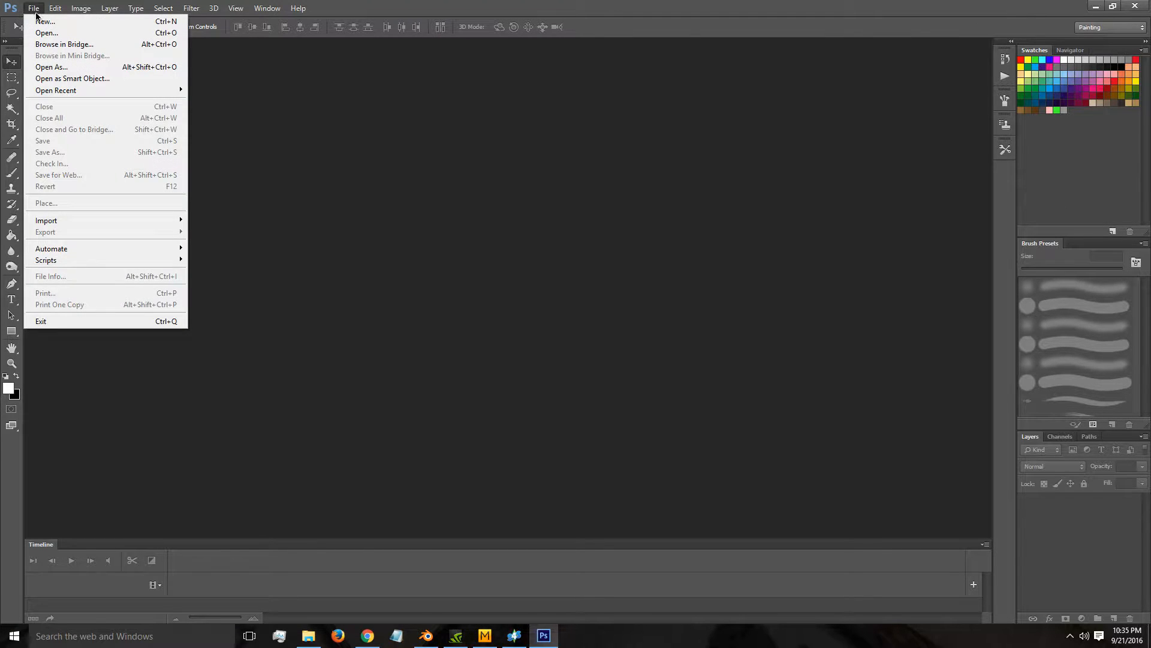
click(40, 6)
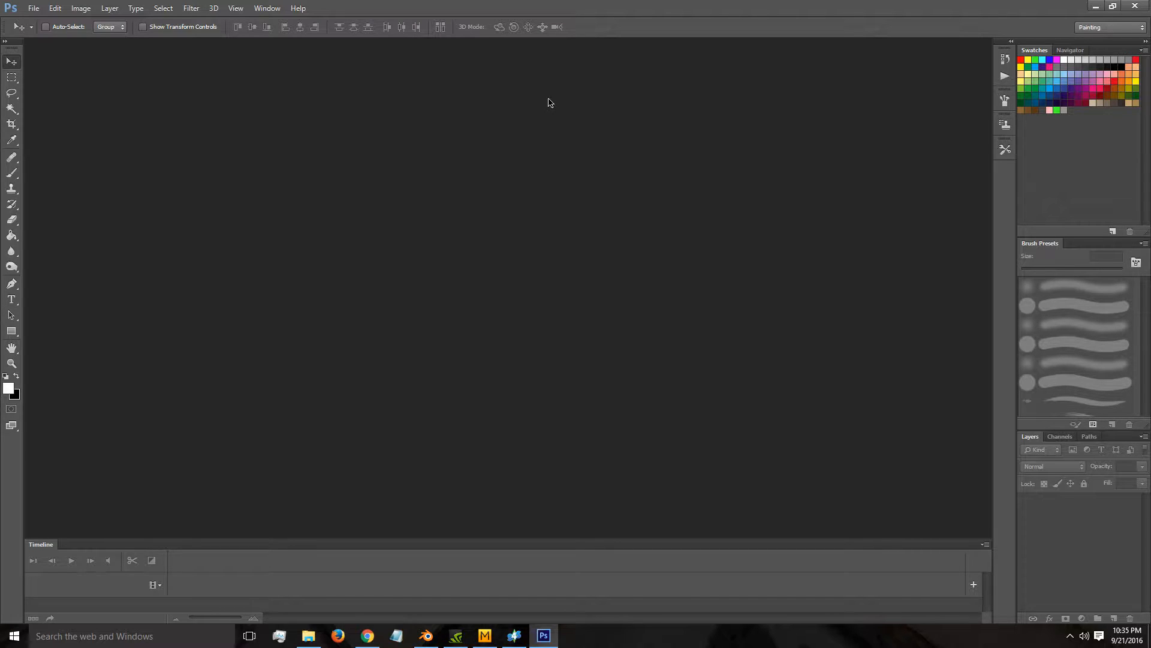
click(36, 9)
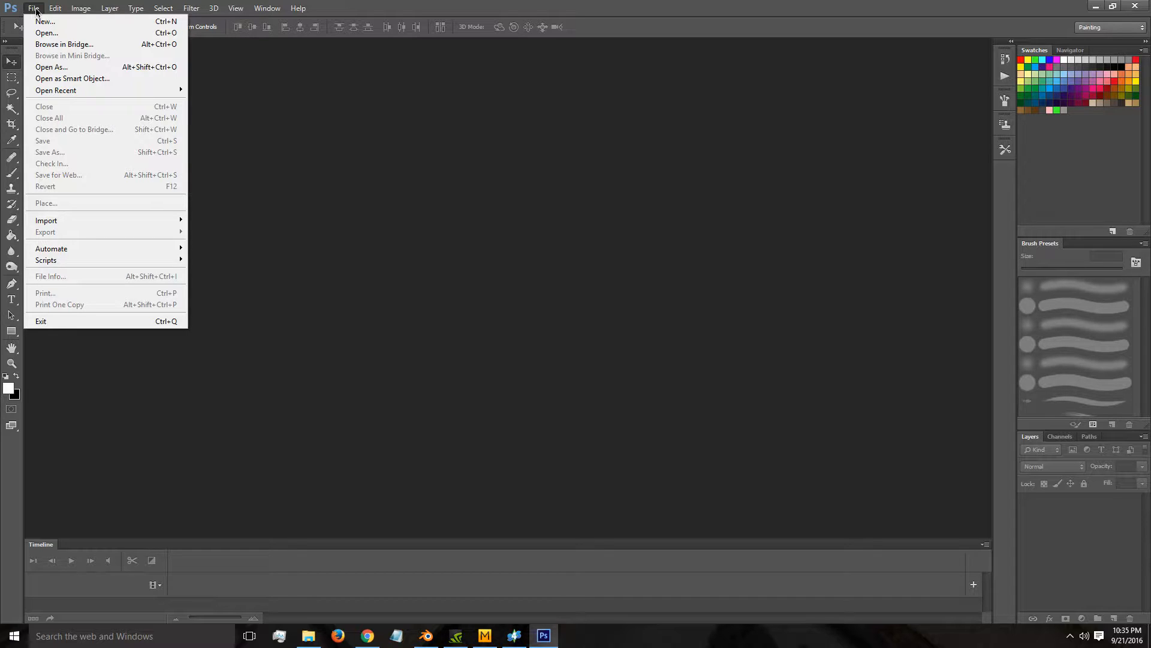
click(63, 34)
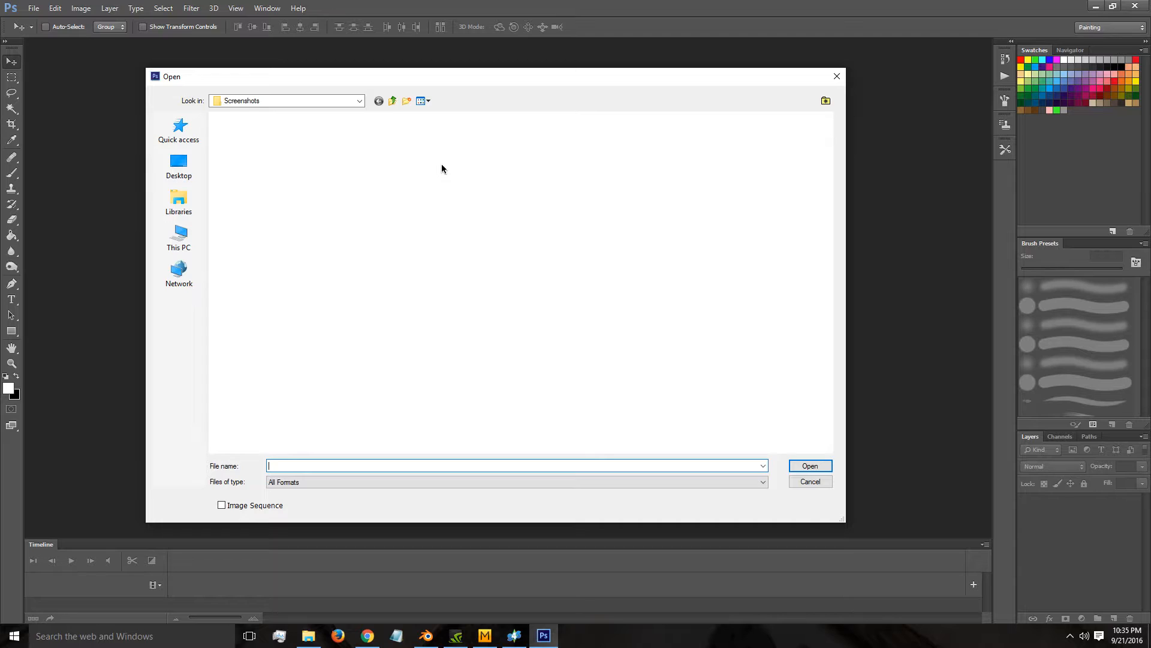
click(177, 127)
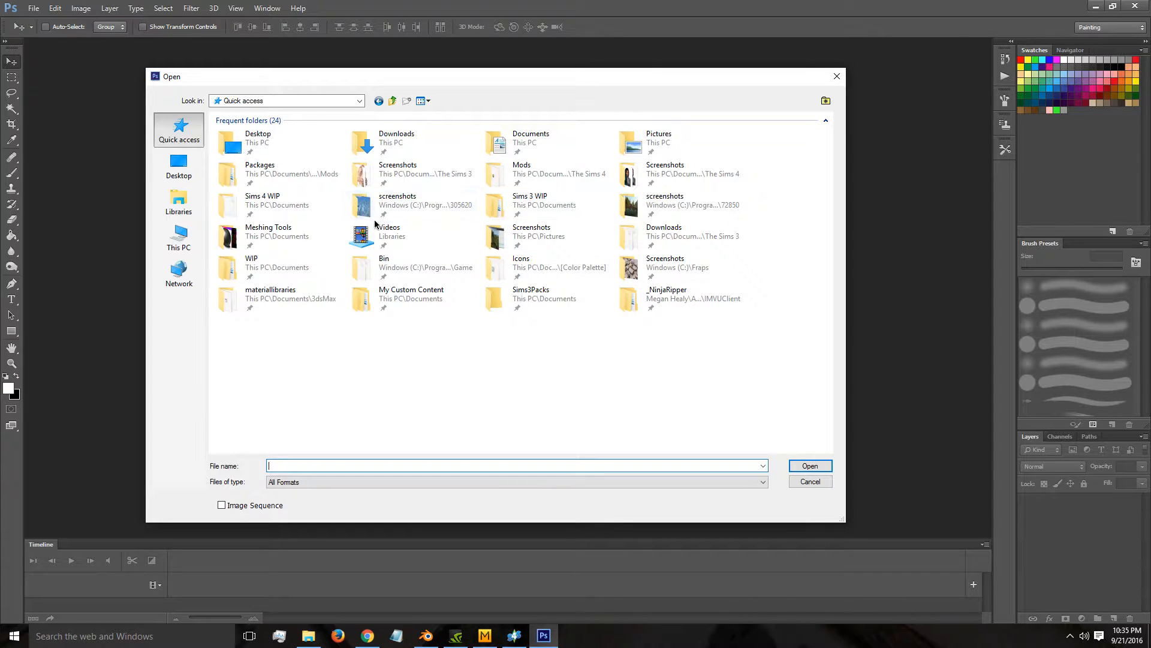
double_click(308, 205)
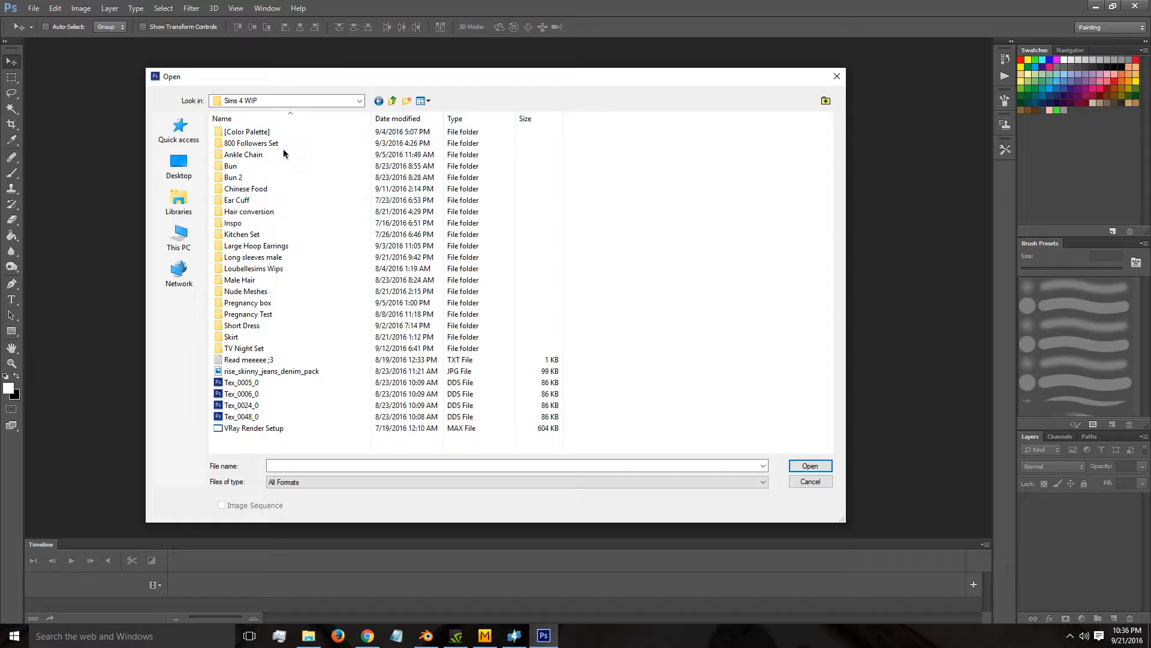
double_click(286, 144)
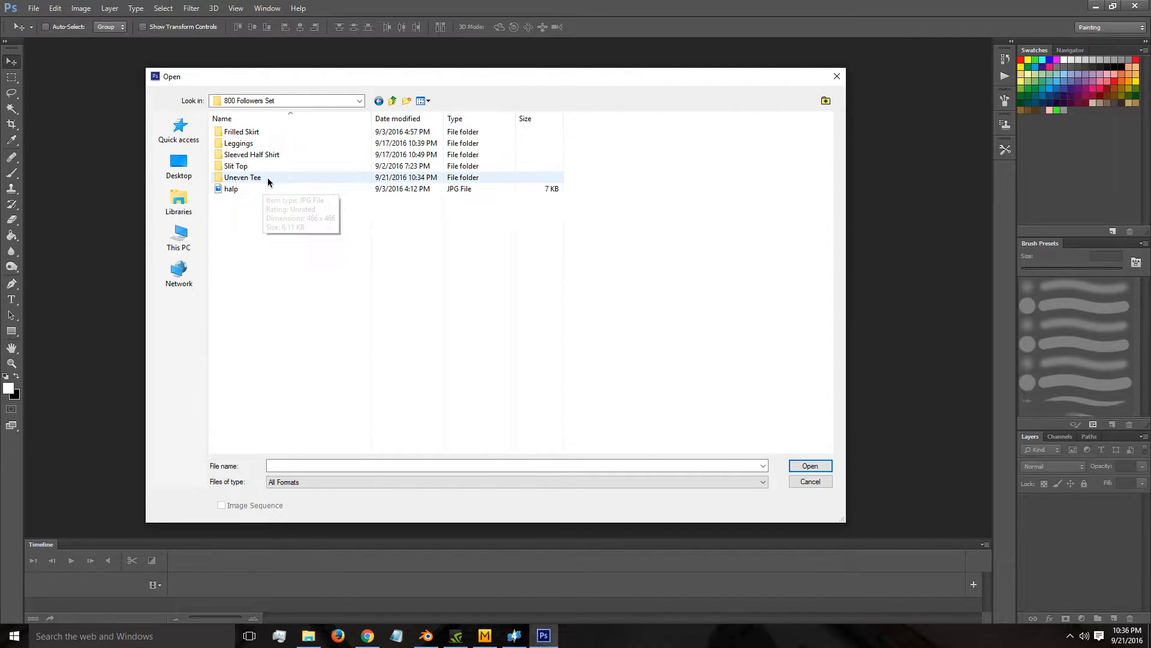
double_click(263, 180)
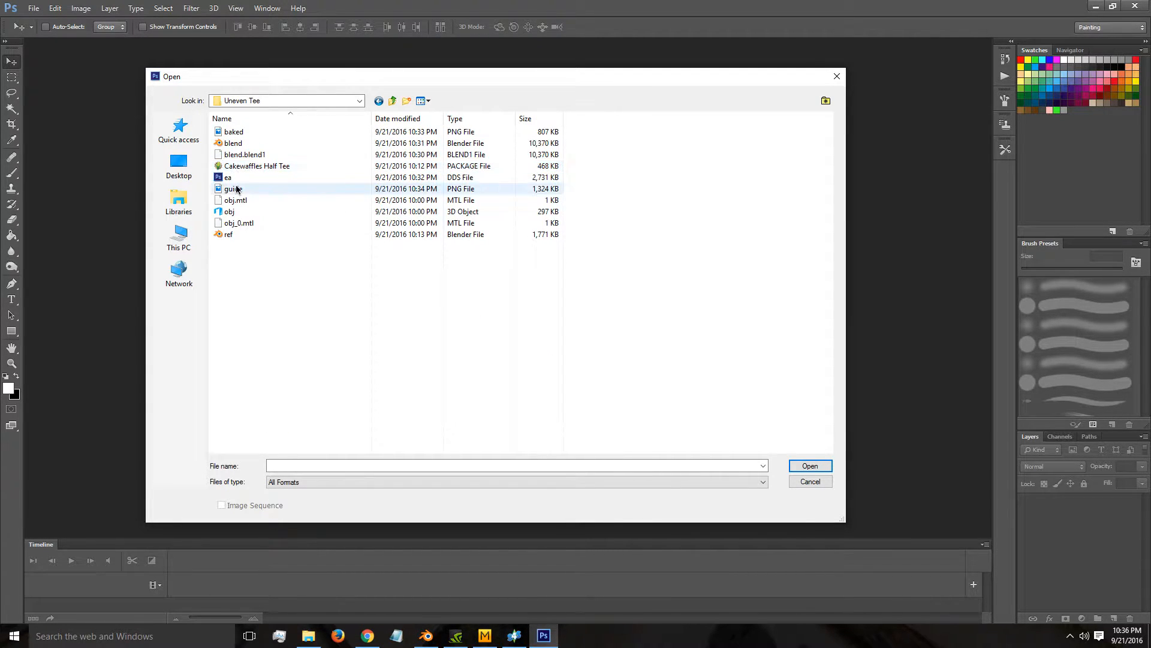
Open the files baked.png, ea.dds and guide.png together.
click(250, 179)
ctrl+click(248, 190)
ctrl+click(247, 134)
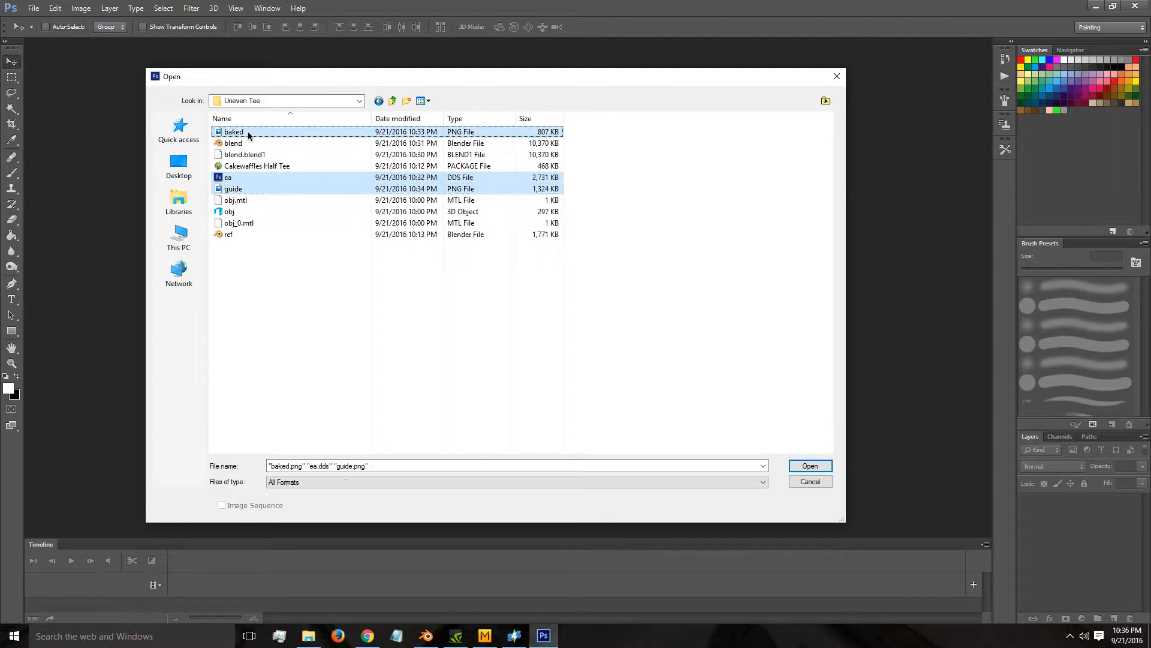
click(825, 468)
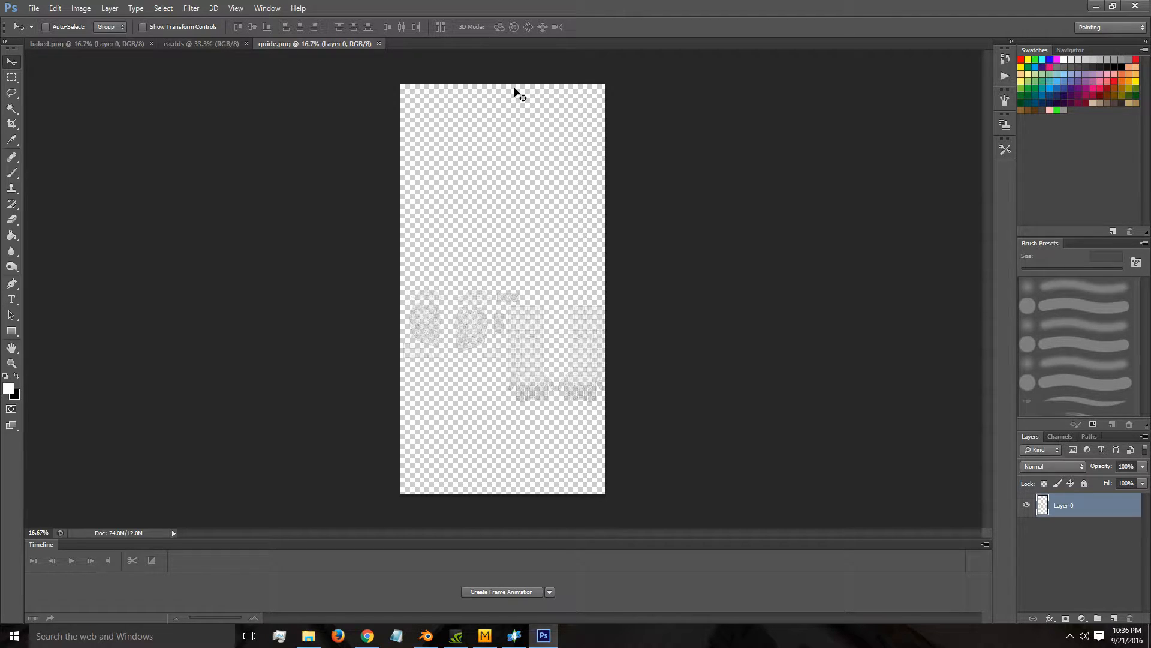
Switch to the baked.png document and inspect the baked shirt pieces up close.
click(38, 44)
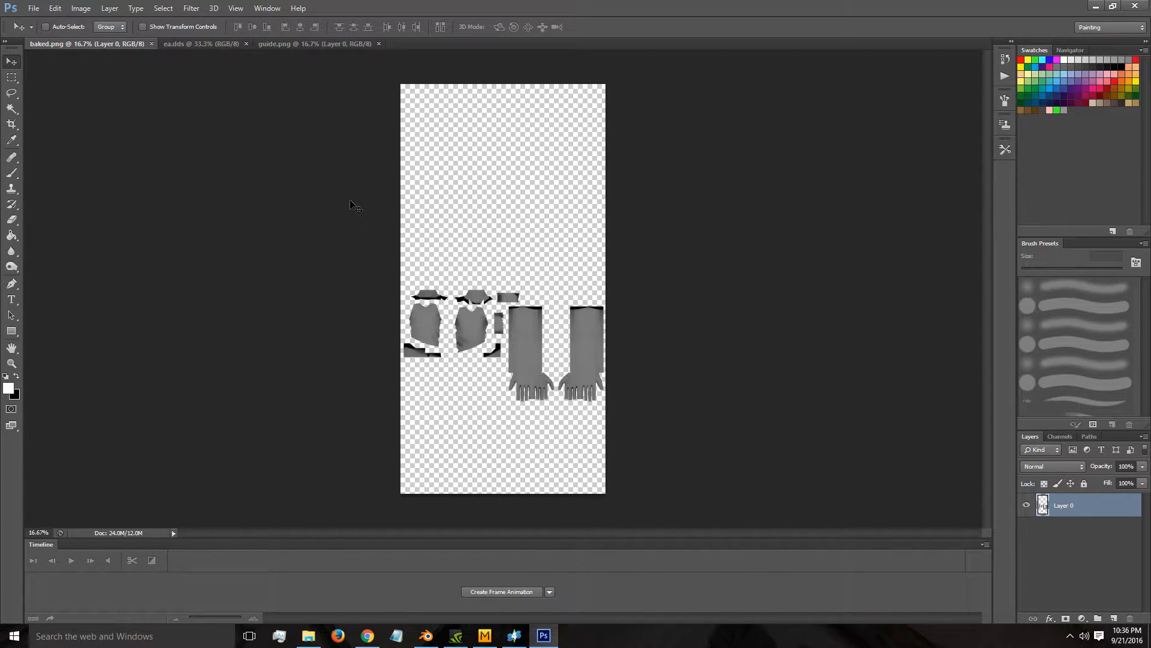
key(z)
click(436, 323)
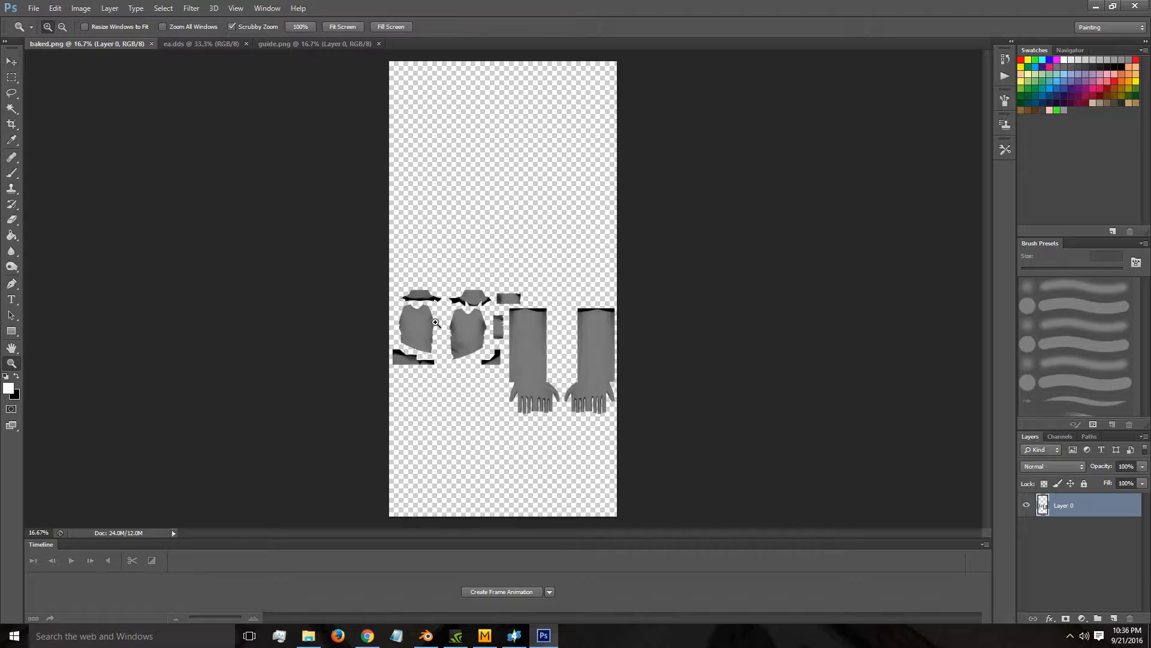
click(435, 323)
click(471, 338)
scroll(516, 381, down, 1)
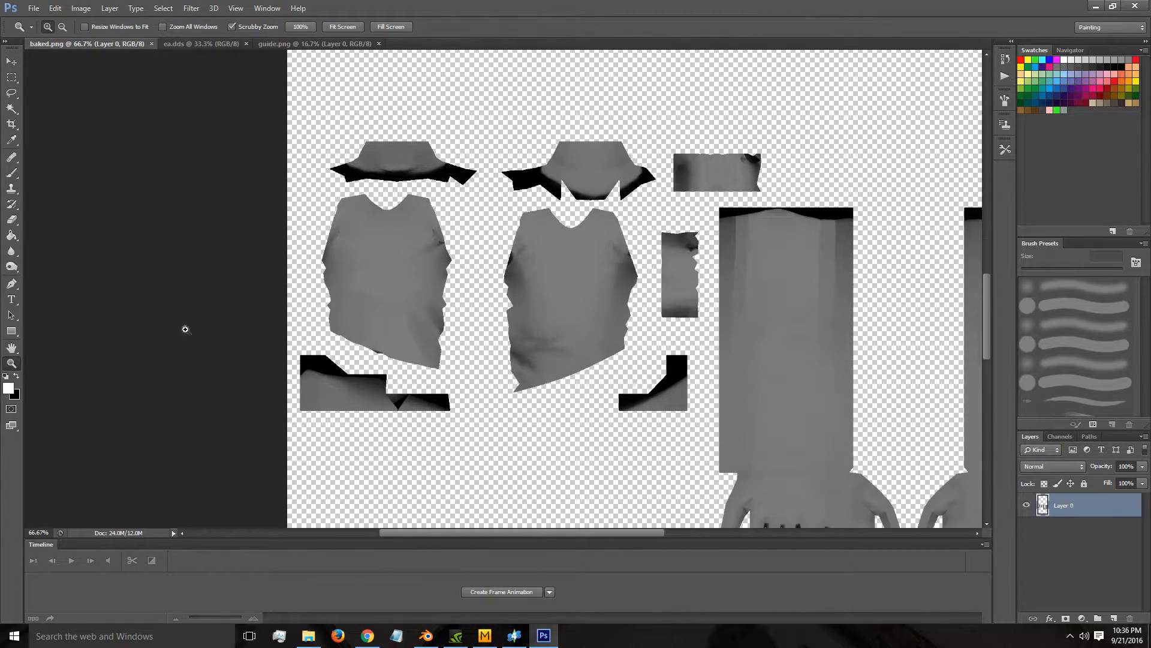
click(499, 298)
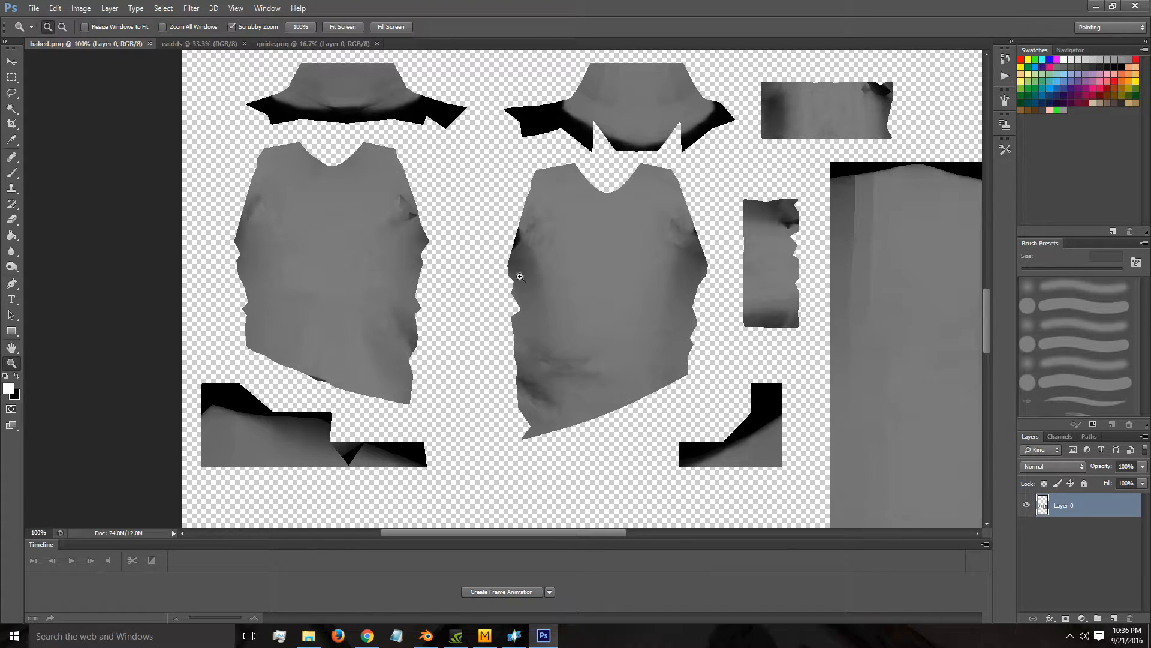
Lasso the two collar-shaped neck pieces above the shirt bodies into one freehand selection, with a 0 px feather.
click(12, 92)
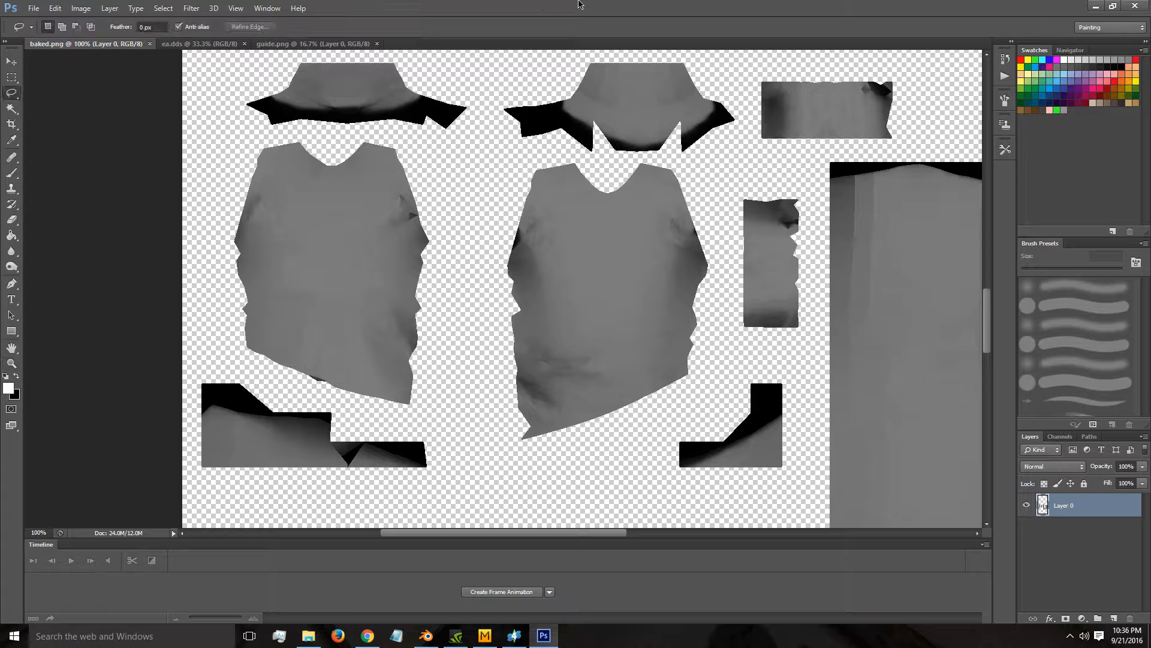
mouse_move(273, 67)
mouse_down()
mouse_move(236, 137)
mouse_move(323, 122)
mouse_up()
key(ctrl+d)
mouse_move(262, 70)
mouse_down()
mouse_move(253, 87)
mouse_move(264, 133)
mouse_move(233, 105)
mouse_move(258, 123)
mouse_up()
mouse_move(262, 80)
mouse_down()
mouse_move(227, 106)
mouse_move(255, 136)
mouse_move(464, 118)
mouse_move(472, 88)
mouse_move(398, 60)
mouse_move(264, 61)
mouse_up()
right_click(12, 93)
click(36, 93)
mouse_move(511, 60)
shift+mouse_down()
mouse_move(503, 146)
mouse_move(703, 158)
mouse_move(744, 138)
mouse_move(729, 85)
mouse_move(644, 61)
mouse_move(531, 66)
shift+mouse_up()
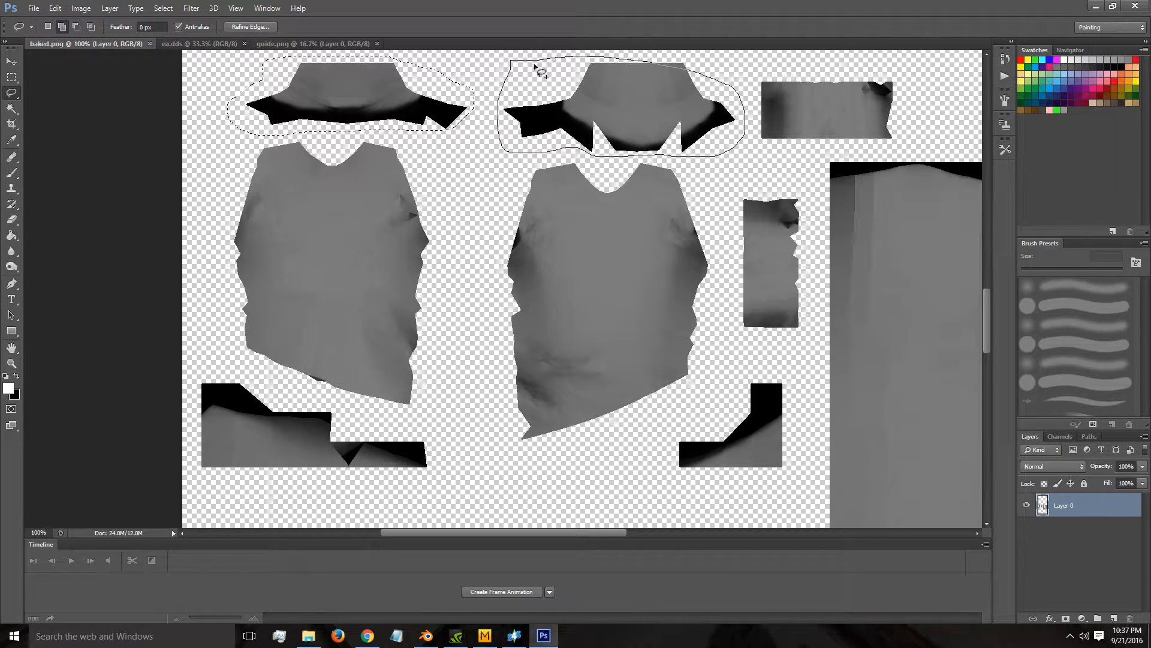
mouse_move(773, 68)
mouse_down()
mouse_move(682, 59)
mouse_move(669, 83)
mouse_up()
mouse_move(787, 57)
mouse_down()
mouse_move(747, 110)
mouse_move(754, 147)
mouse_move(727, 116)
mouse_move(732, 80)
mouse_move(738, 88)
mouse_up()
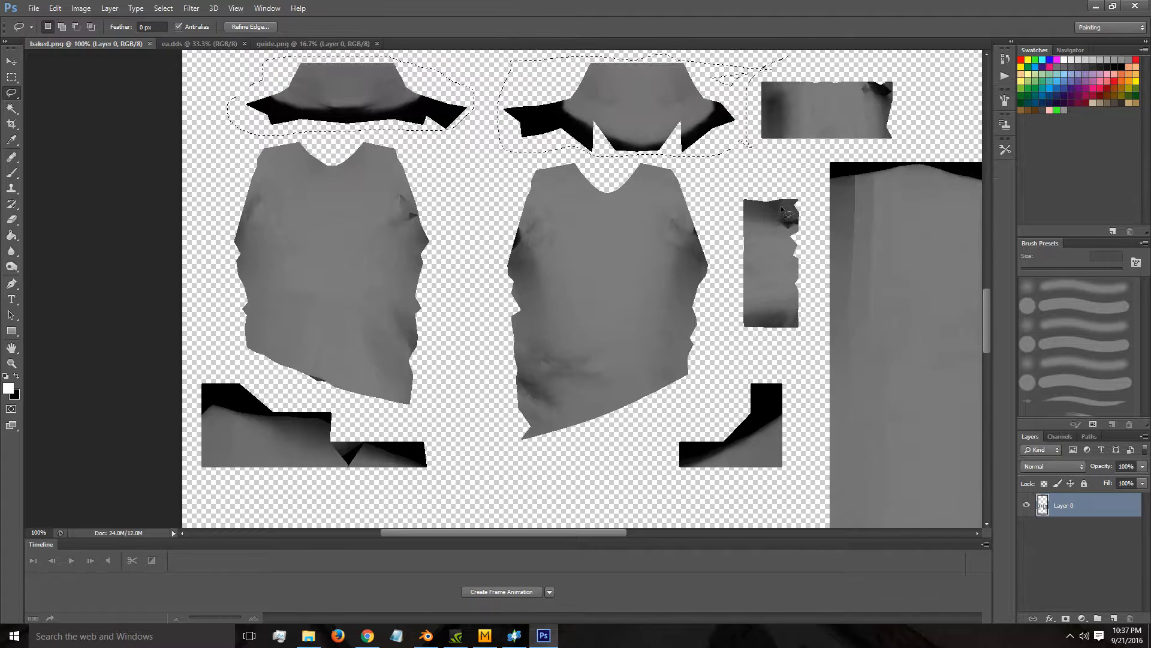
Add both arms with hands and the scraps below the shirt bodies to the selection, delete everything selected and deselect.
key(z)
right_click(391, 459)
click(418, 468)
alt+click(480, 396)
click(510, 377)
click(510, 378)
key(l)
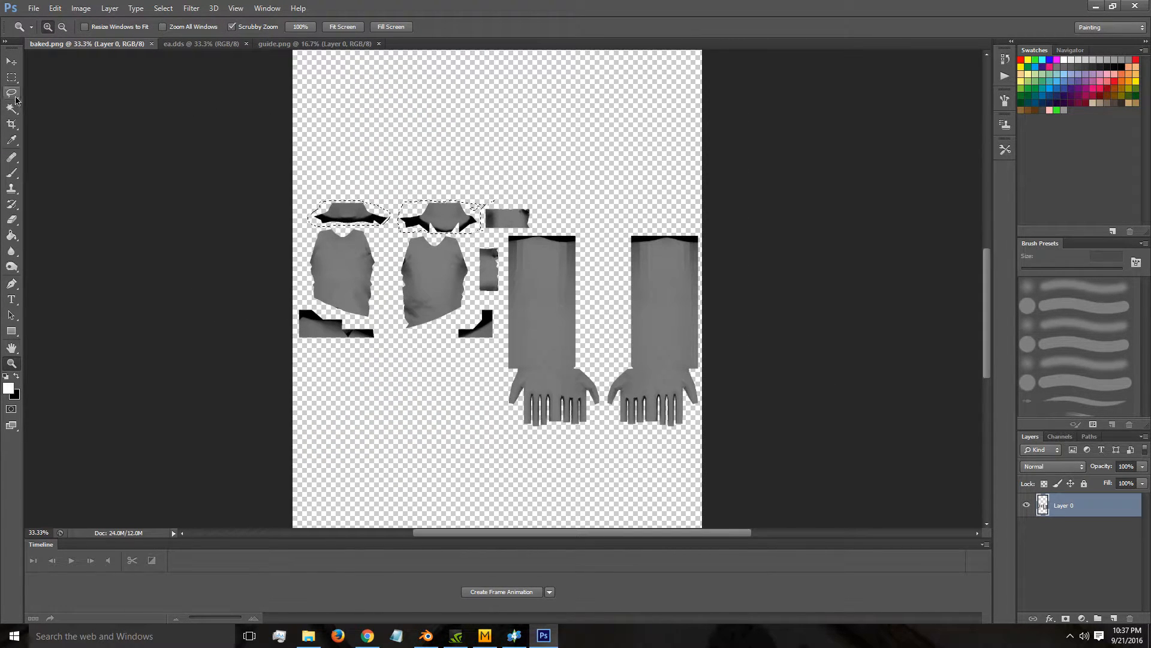
mouse_move(538, 232)
mouse_down()
mouse_move(505, 239)
mouse_move(503, 282)
mouse_move(504, 406)
mouse_move(524, 460)
mouse_move(626, 456)
mouse_move(705, 423)
mouse_move(740, 238)
mouse_move(733, 218)
mouse_move(598, 227)
mouse_up()
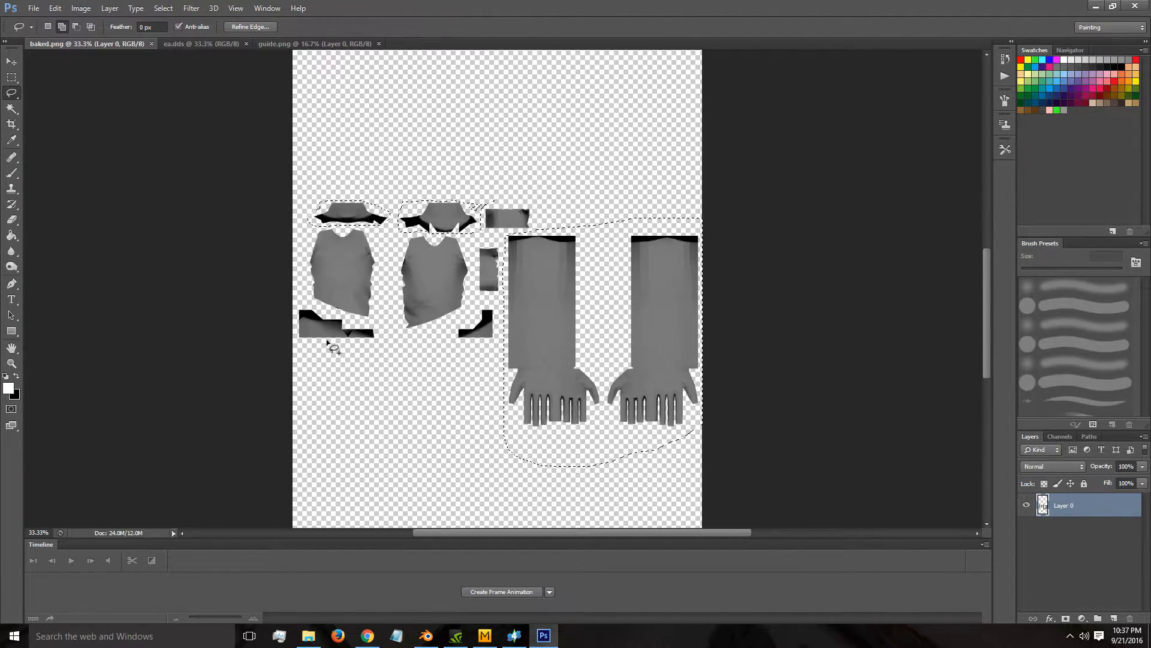
mouse_move(288, 343)
mouse_down()
mouse_move(388, 338)
mouse_move(295, 302)
mouse_up()
mouse_move(459, 323)
mouse_down()
mouse_move(482, 363)
mouse_move(500, 342)
mouse_move(494, 305)
mouse_up()
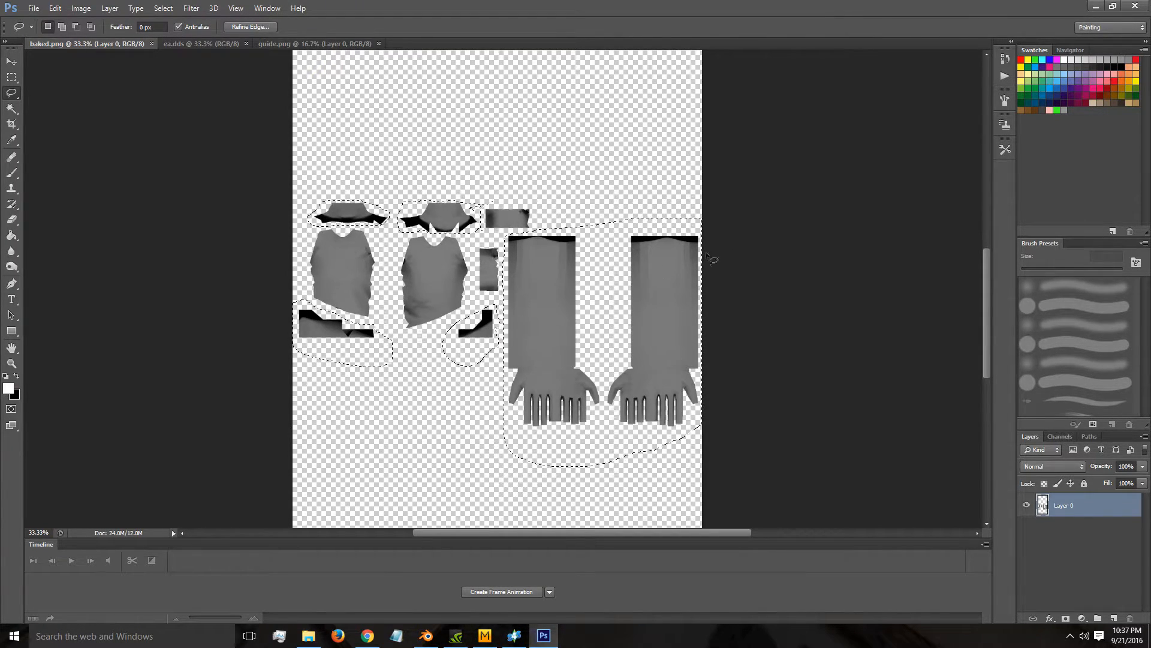
key(Delete)
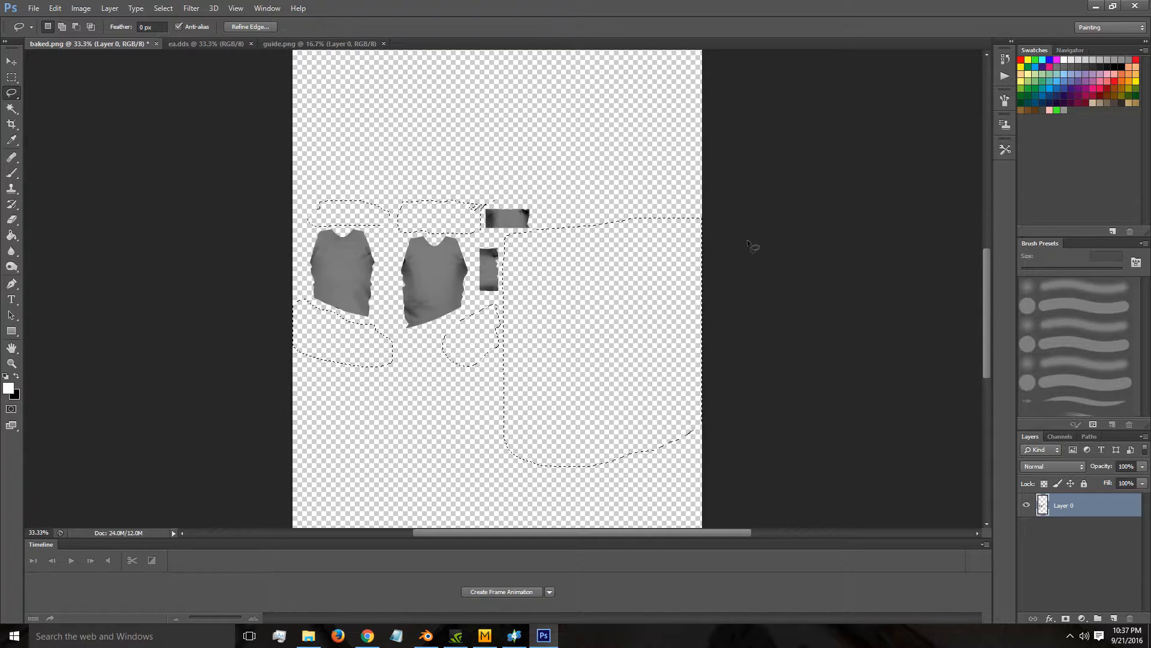
key(ctrl+d)
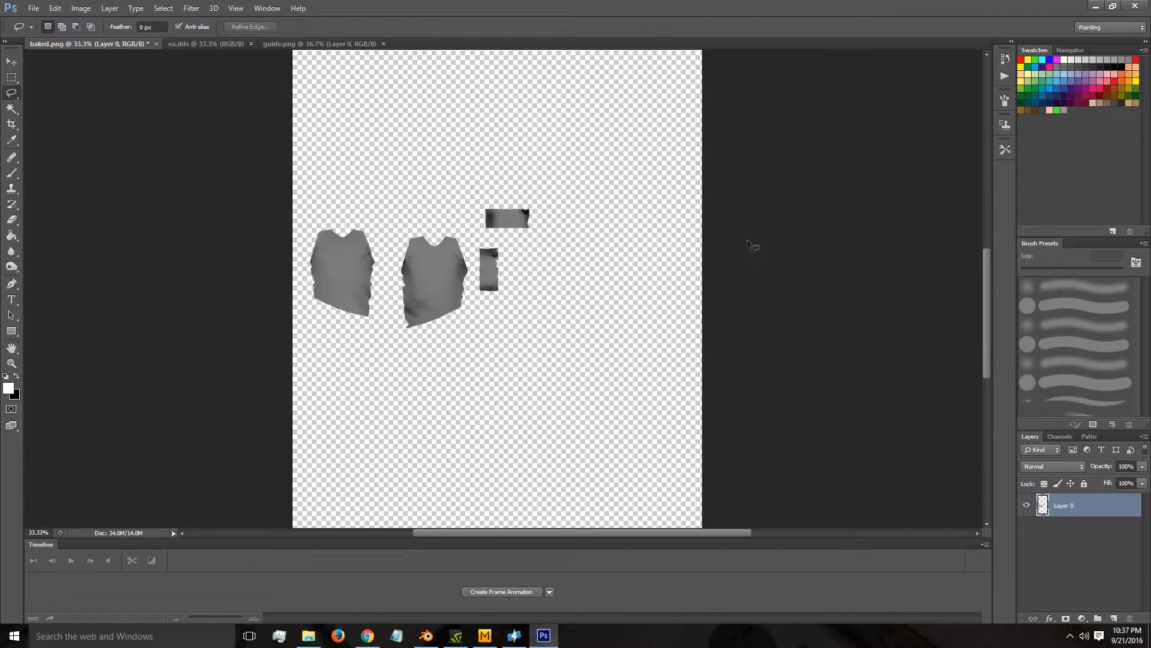
Copy the entire UV wireframe from guide.png and paste it into baked.png as a new layer.
key(z)
click(414, 269)
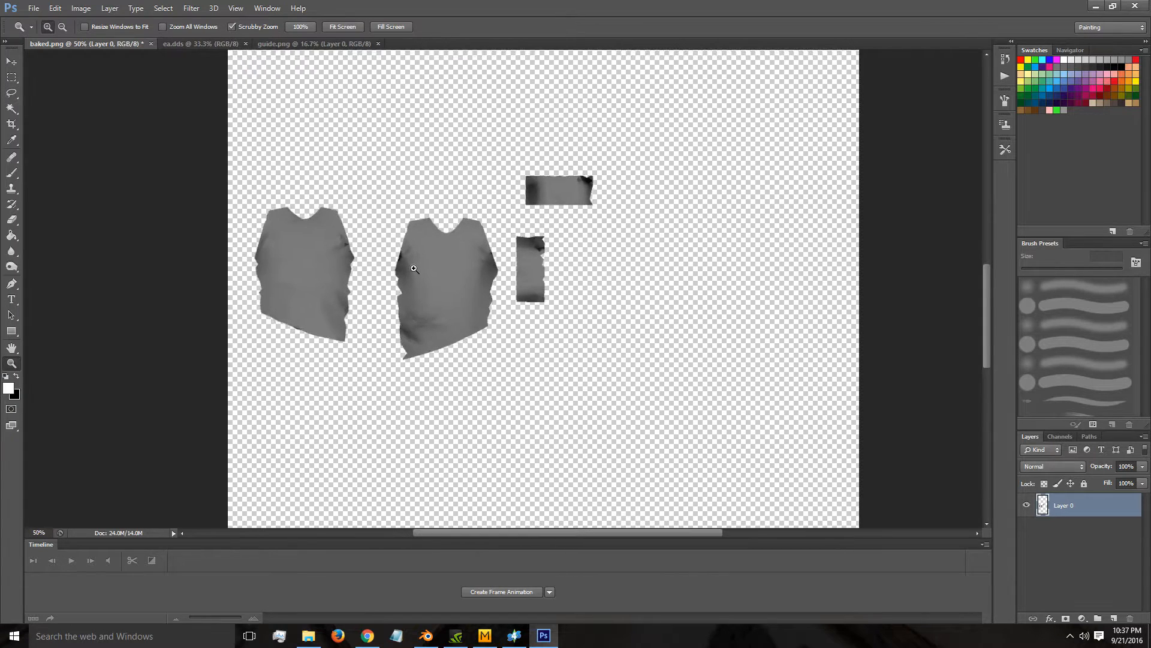
click(414, 266)
click(423, 348)
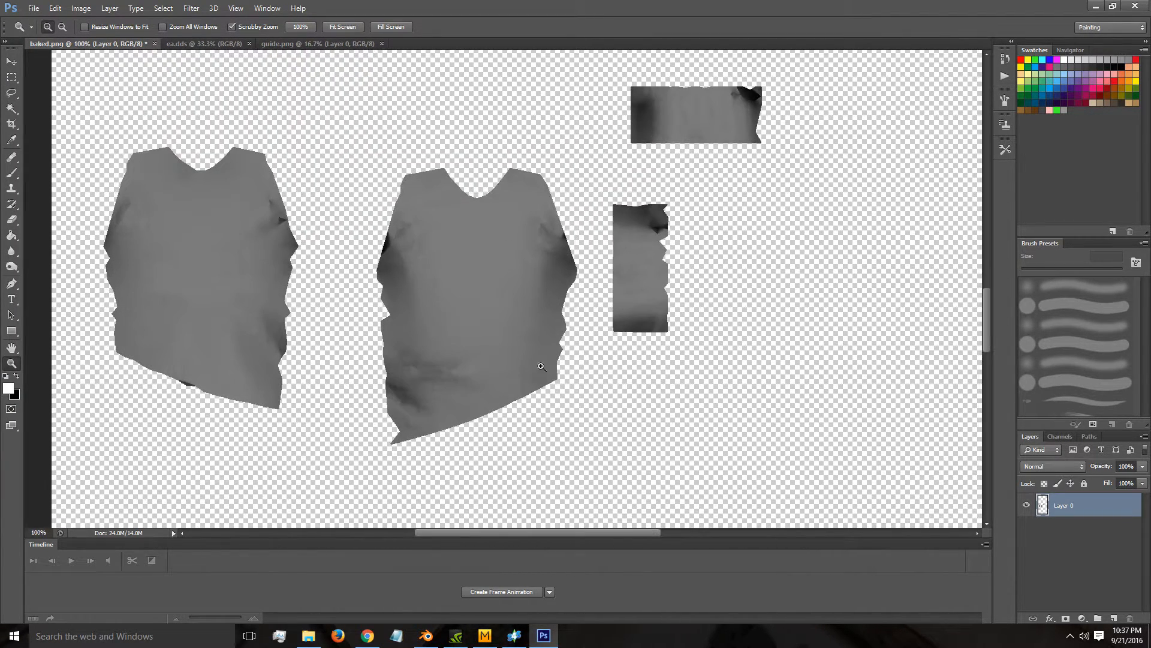
click(308, 46)
key(ctrl+a)
click(87, 43)
click(331, 46)
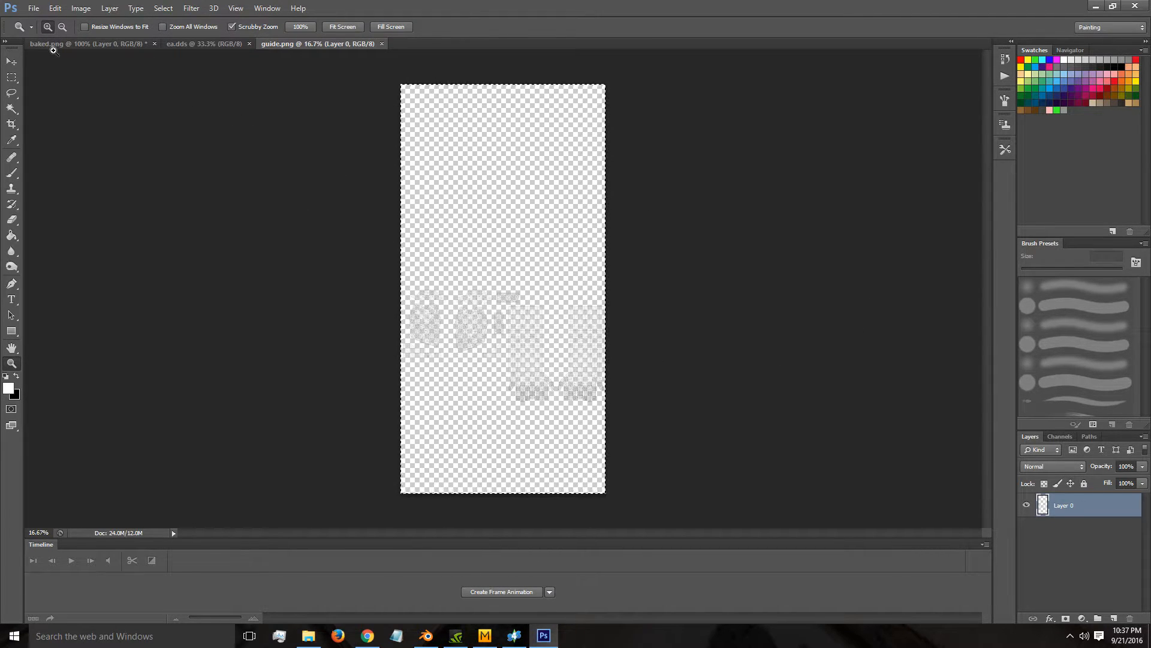
key(ctrl+plus)
click(60, 44)
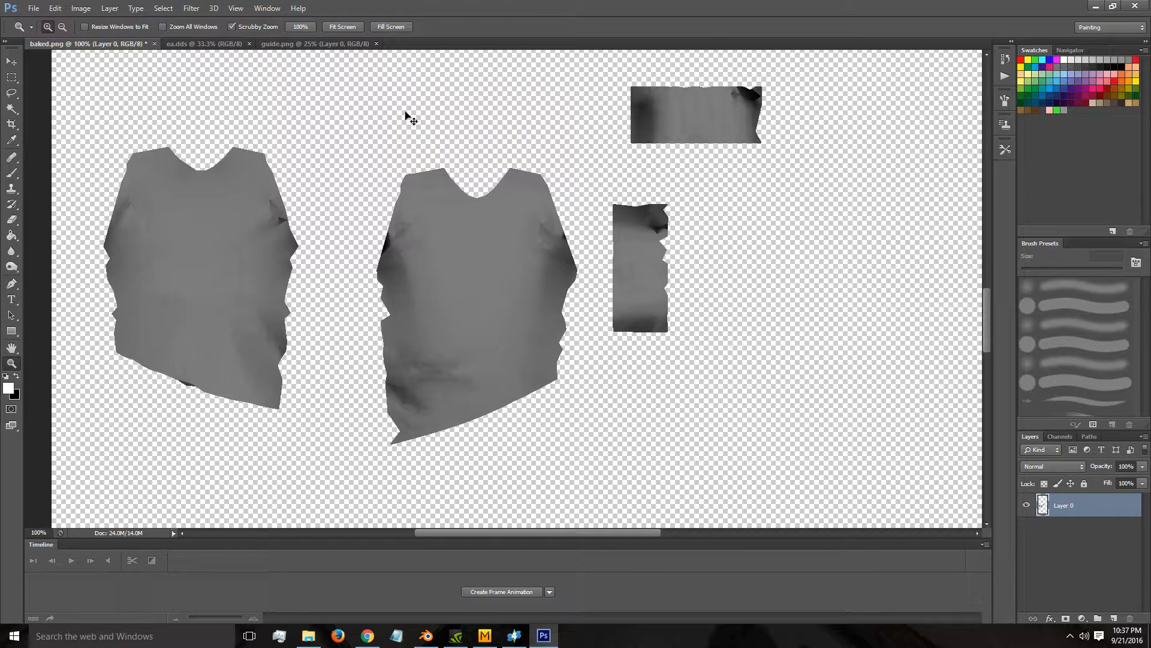
key(ctrl+v)
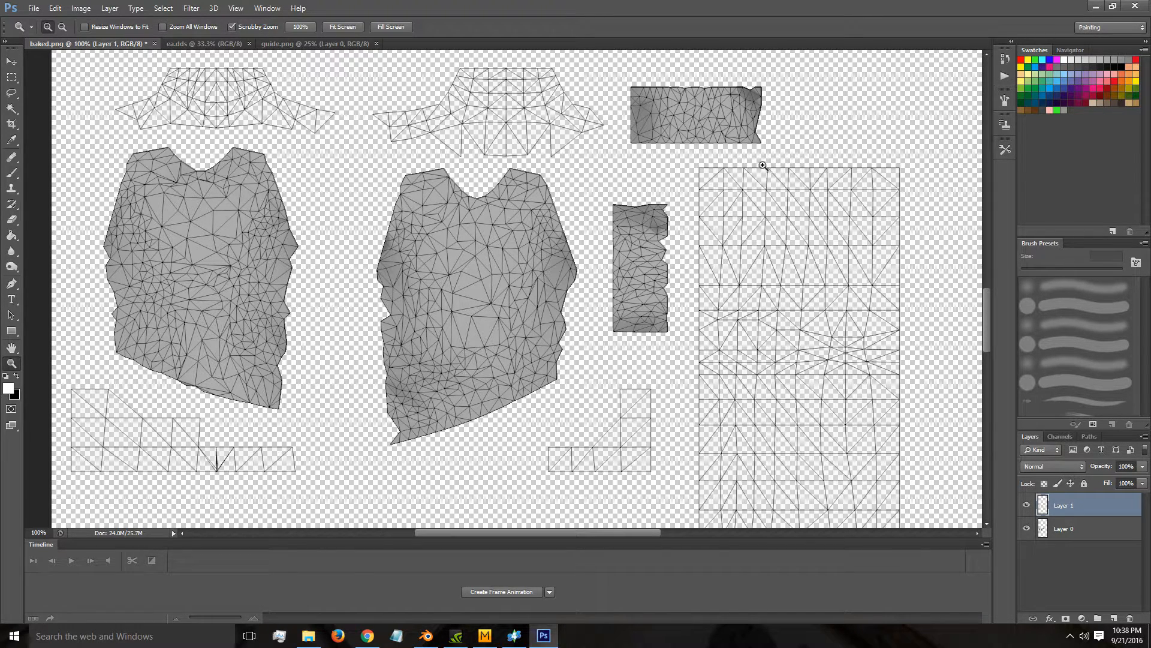
Toggle the pasted wireframe layer to compare it with the baked texture, and leave it hidden.
click(1026, 506)
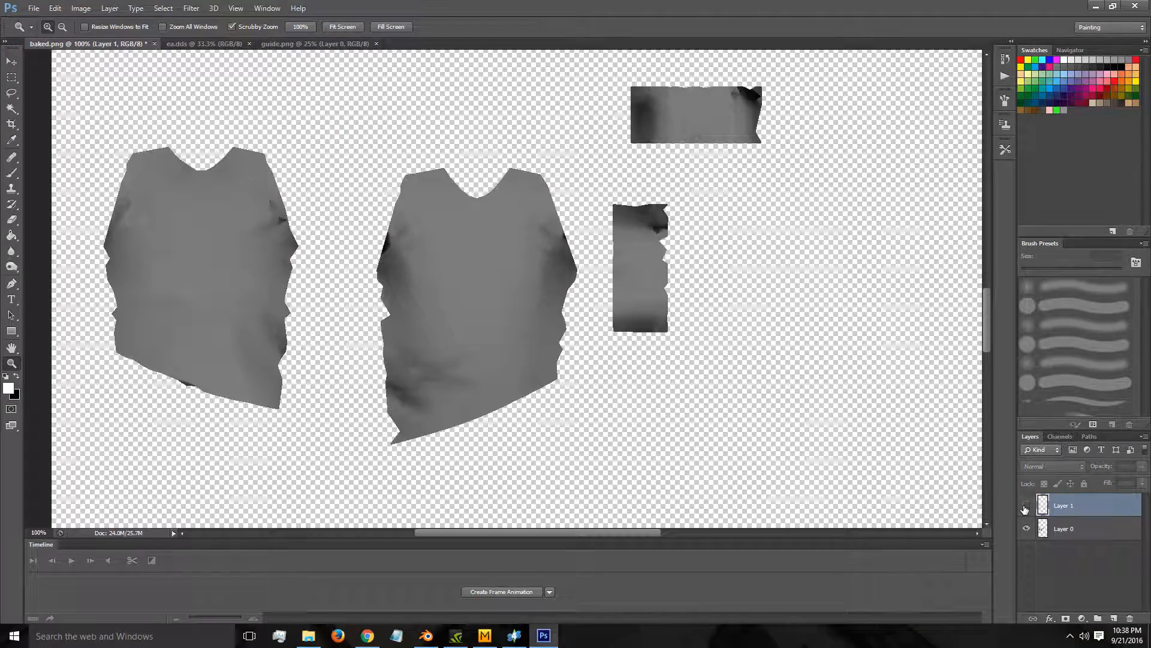
click(1025, 506)
click(1025, 507)
click(1025, 506)
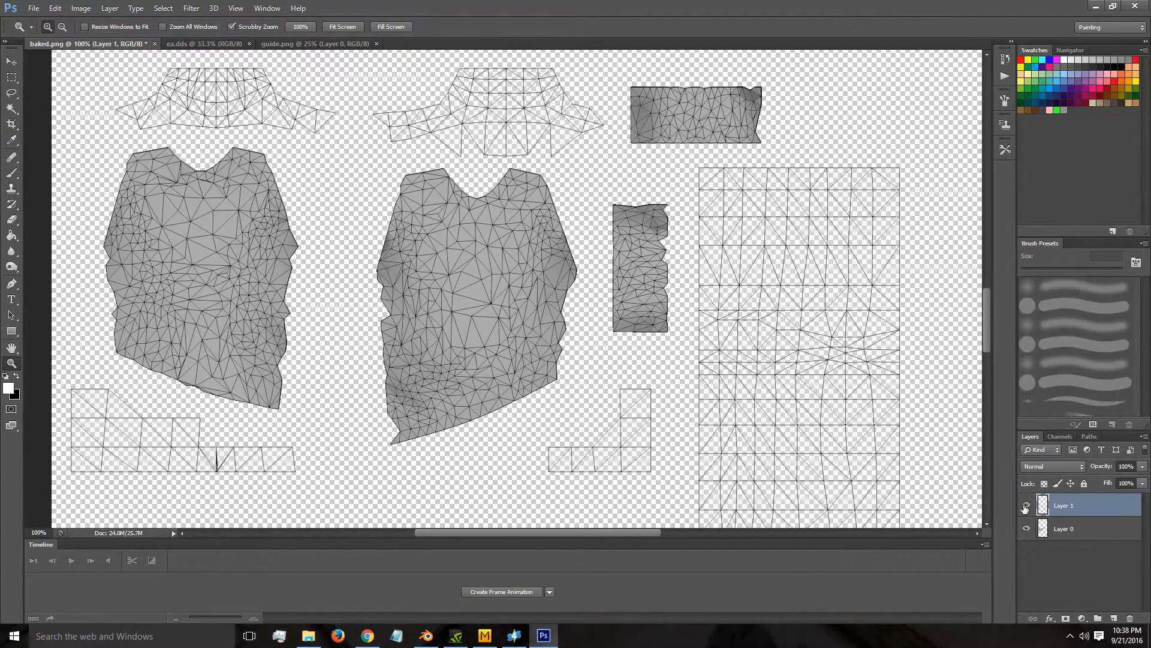
click(1026, 507)
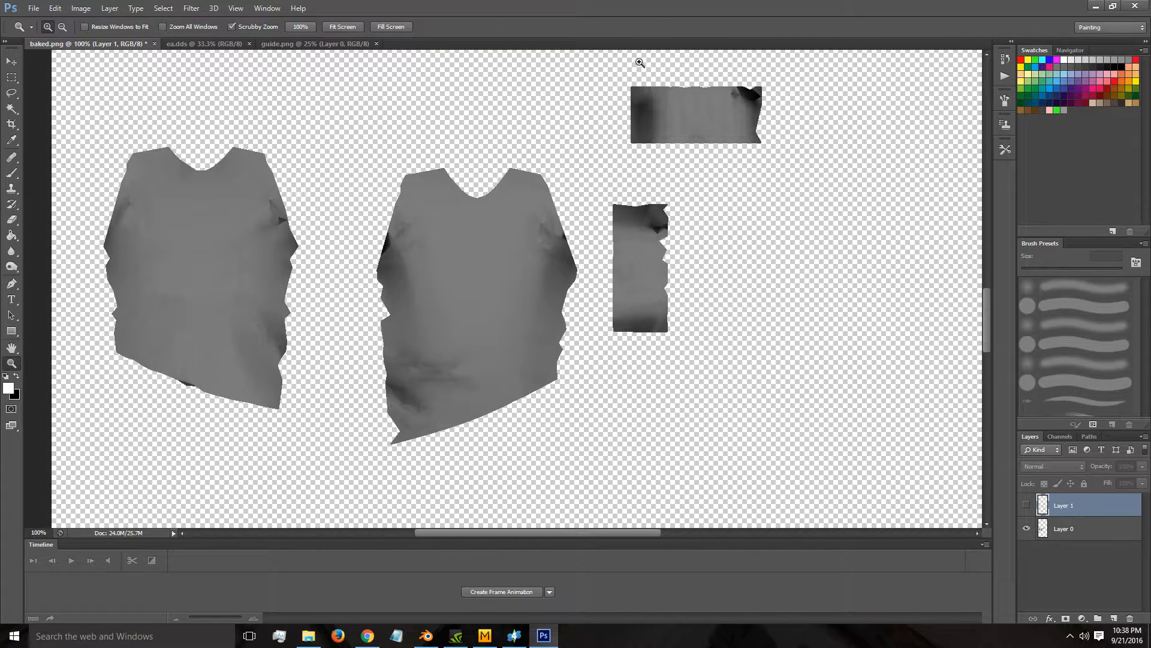
Examine the dark shading and edges of the two small sleeve pieces beside the shirt bodies.
click(739, 97)
click(759, 91)
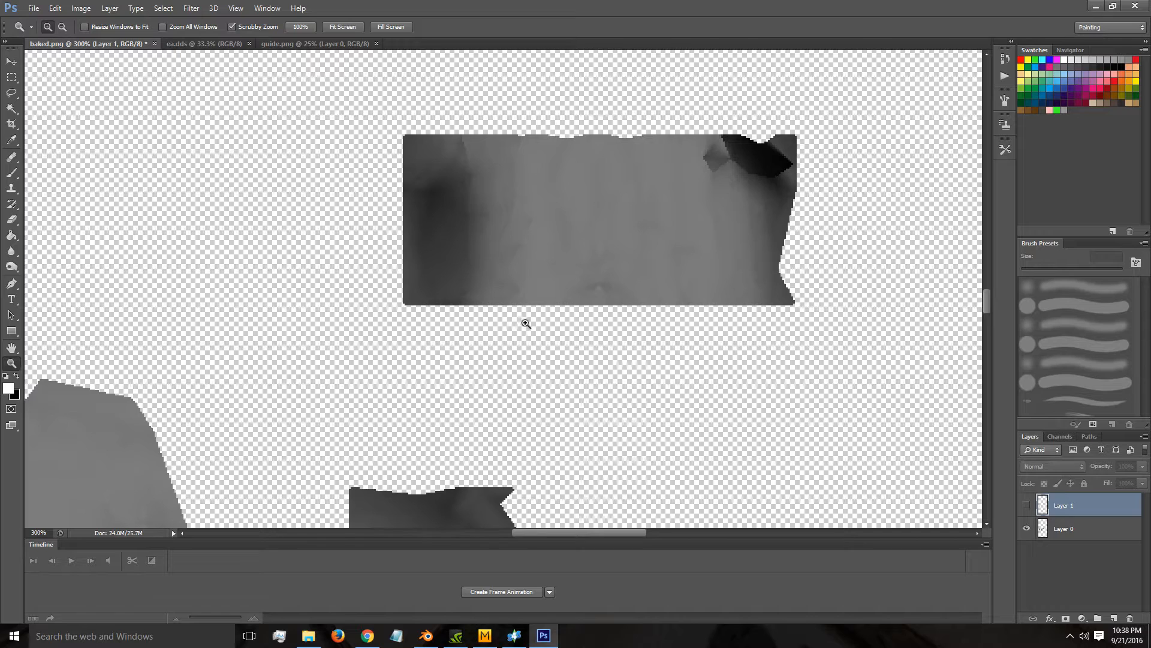
scroll(405, 252, down, 5)
right_click(399, 293)
click(418, 236)
alt+click(418, 237)
alt+click(418, 237)
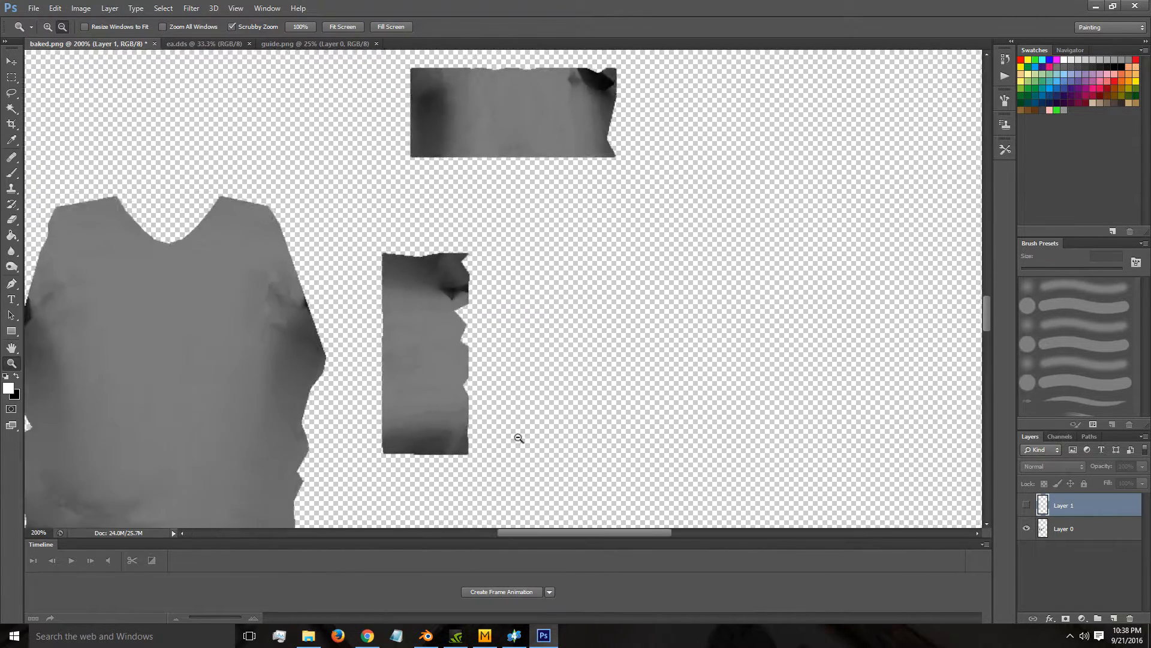
drag(539, 534, 485, 523)
scroll(329, 183, down, 1)
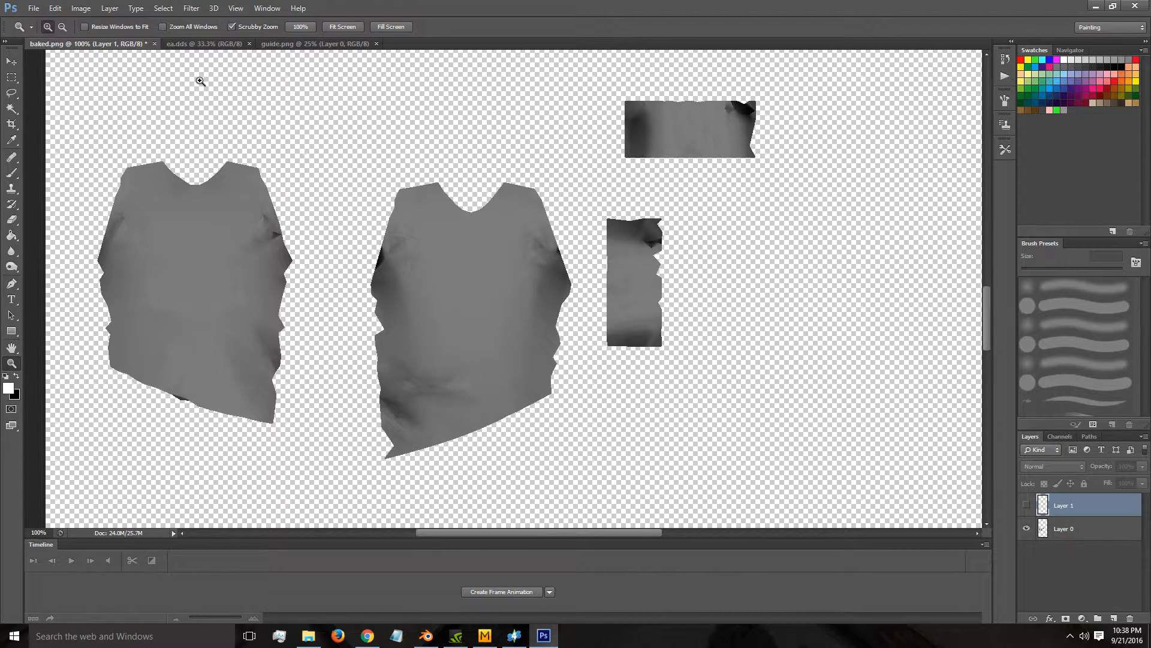
Lasso the dark, wrinkled shading at both armpits of the left shirt body as one selection.
click(11, 94)
key(z)
click(203, 217)
click(11, 94)
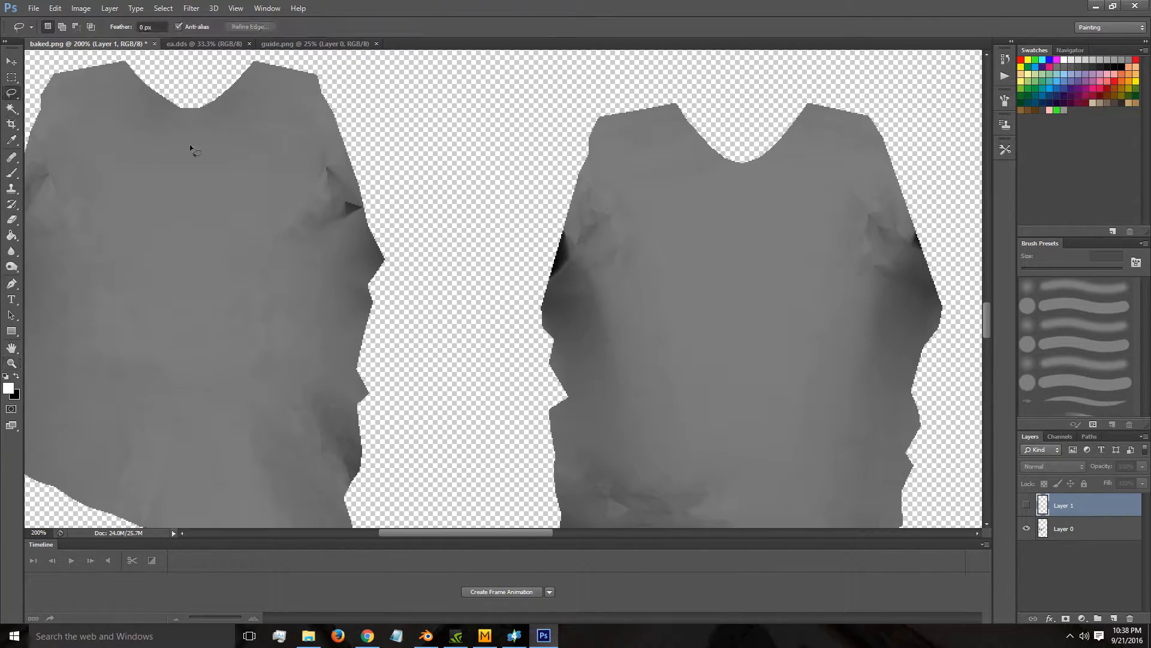
drag(450, 534, 431, 534)
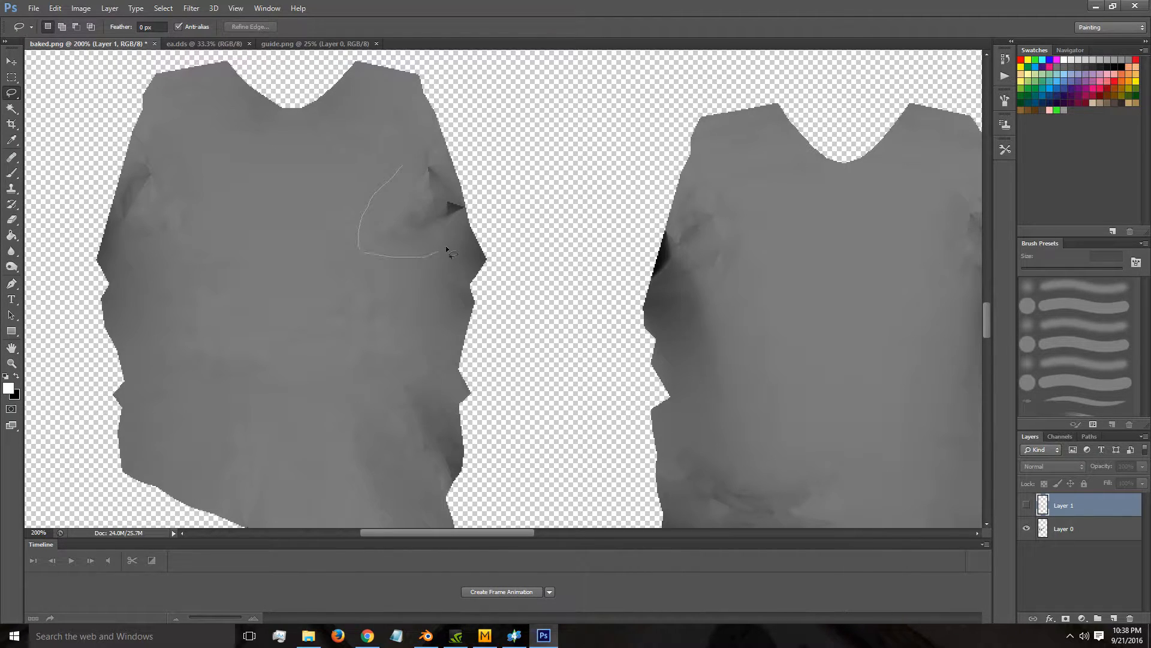
drag(461, 220, 445, 177)
drag(437, 138, 428, 138)
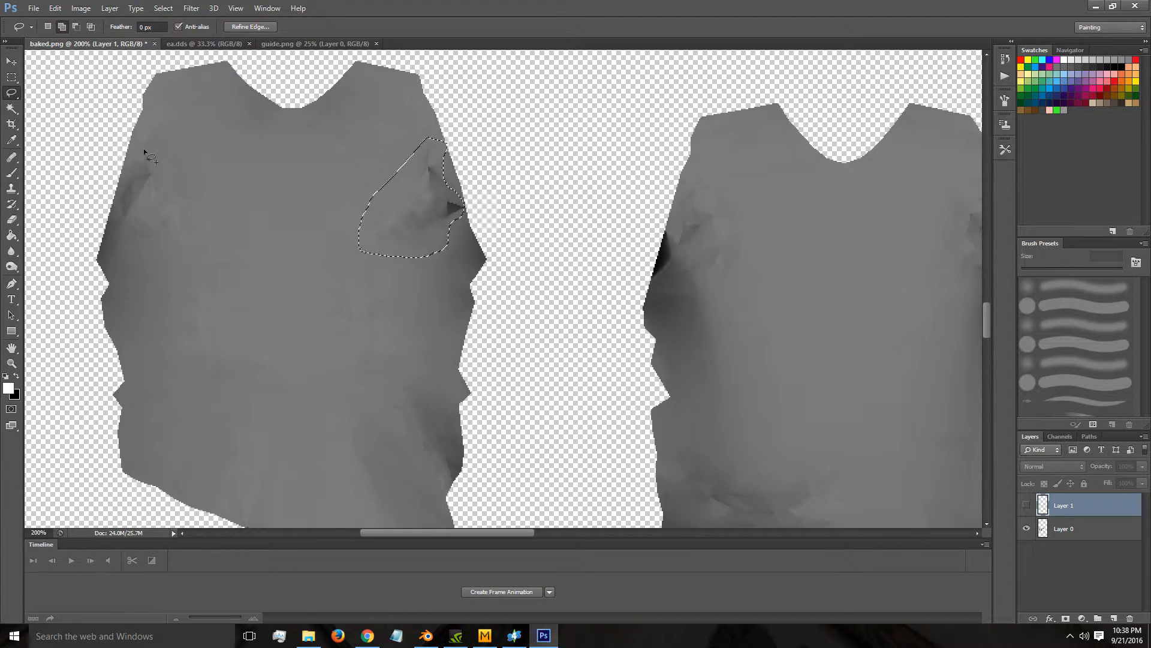
drag(113, 240, 200, 198)
drag(109, 191, 100, 224)
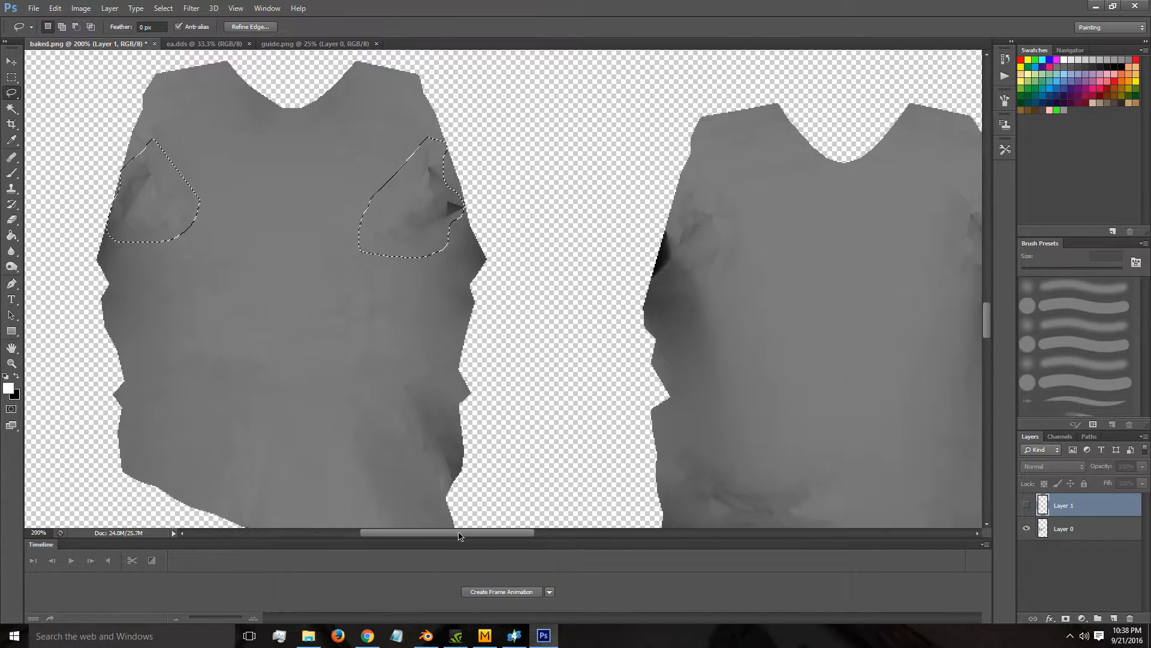
Add both armpit areas of the right shirt body and the dark lower side patch of the left body to the selection.
scroll(504, 231, right, 4)
mouse_move(549, 230)
mouse_down()
mouse_move(559, 257)
mouse_move(538, 280)
mouse_up()
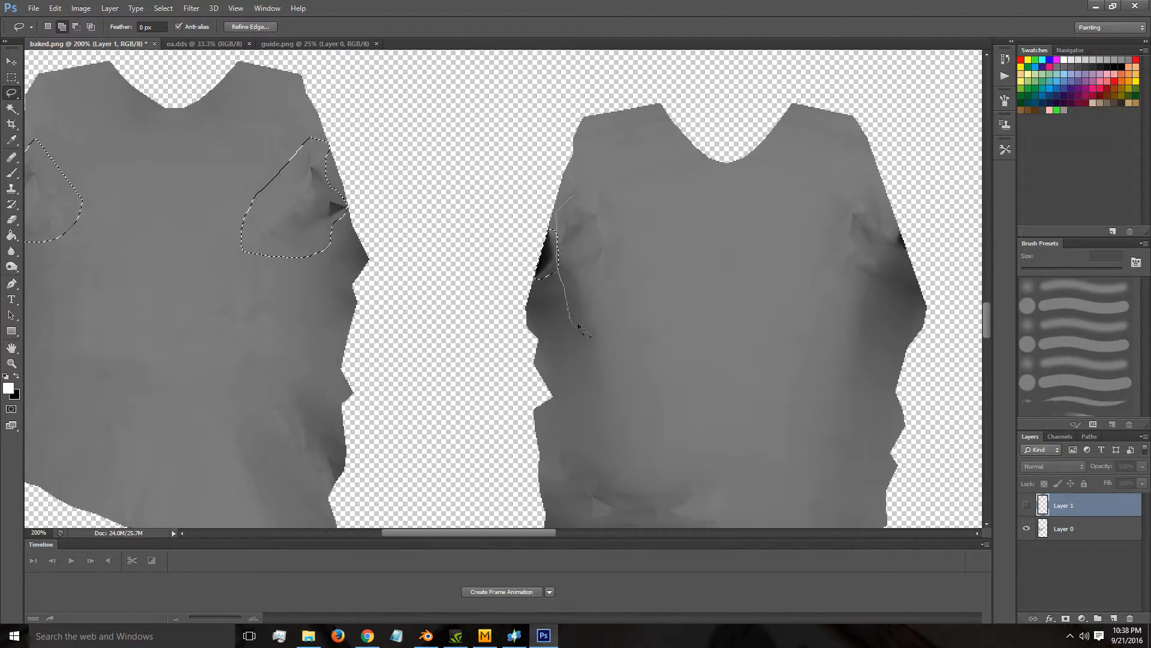
drag(585, 180, 577, 164)
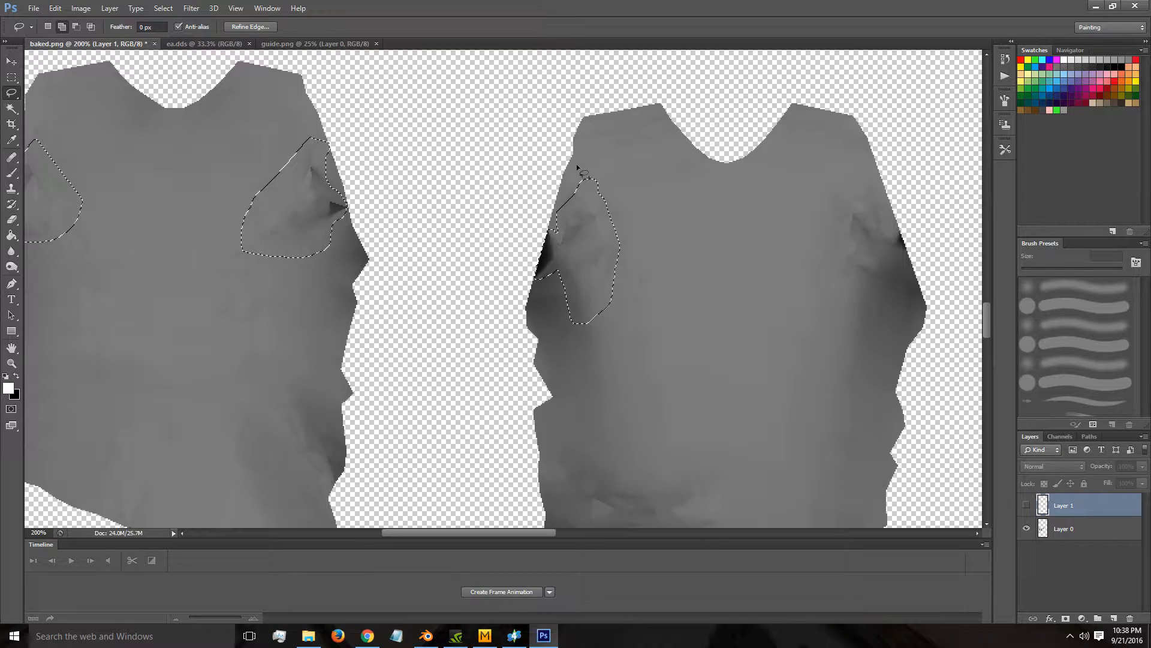
scroll(336, 474, right, 3)
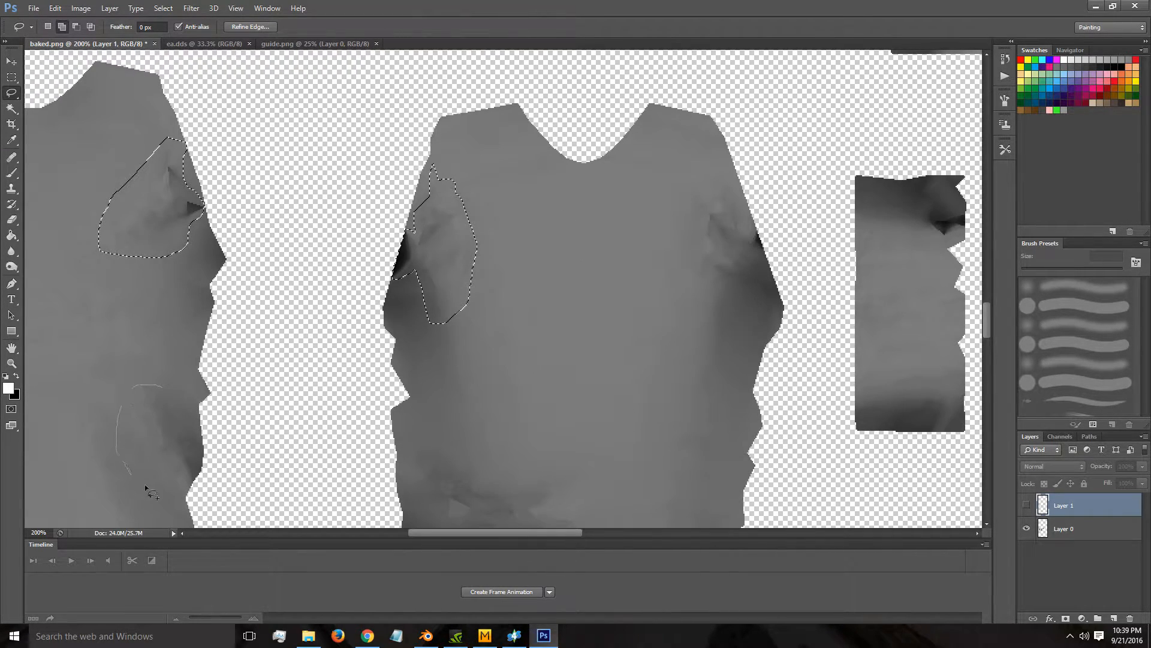
mouse_move(178, 480)
mouse_down()
mouse_move(198, 472)
mouse_move(164, 388)
mouse_move(192, 472)
mouse_move(204, 462)
mouse_up()
drag(766, 243, 736, 199)
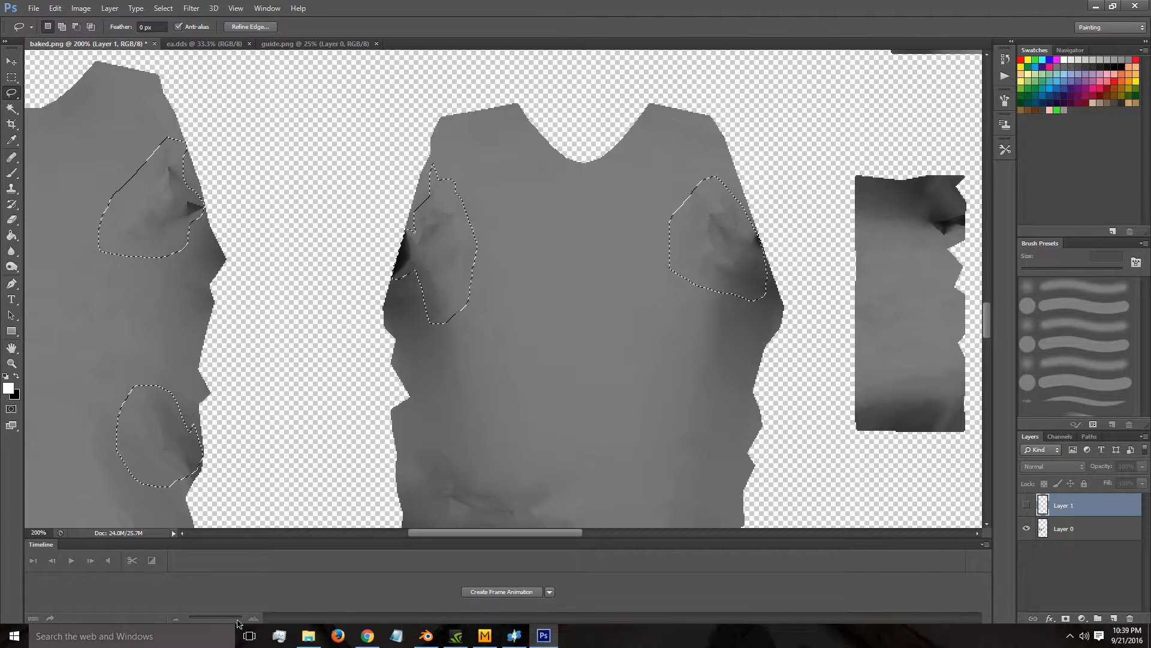
Add the two wrinkled areas near the right body's lower left hem and the upright sleeve piece's dark upper corner to the selection.
scroll(500, 462, down, 5)
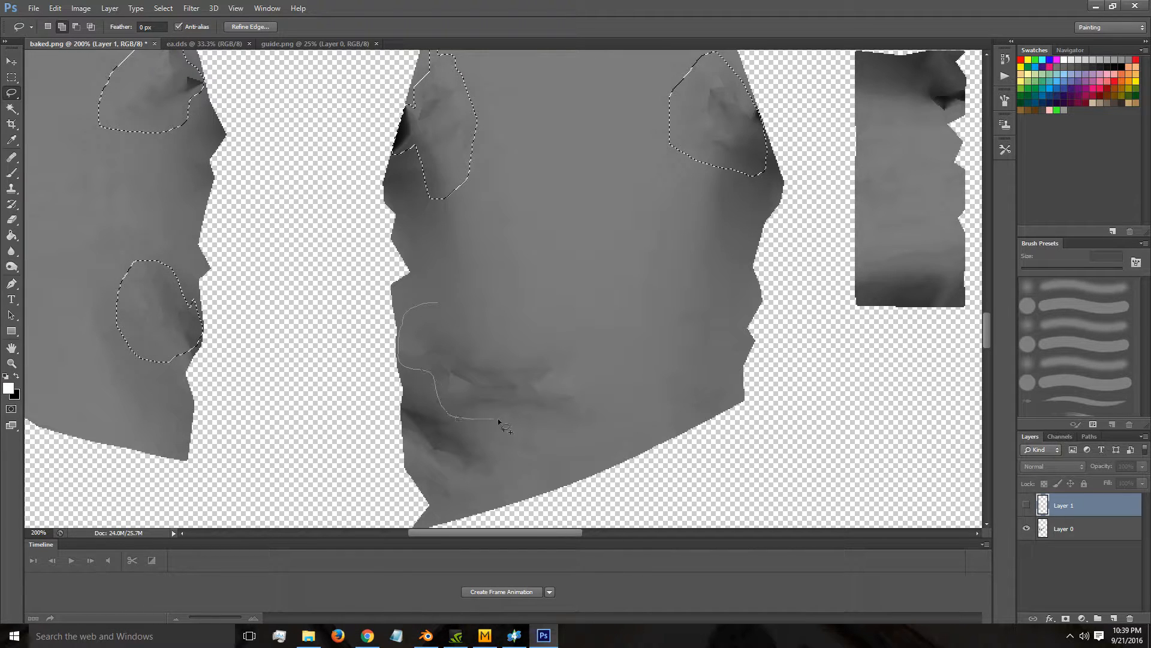
drag(572, 334, 571, 329)
drag(433, 394, 434, 397)
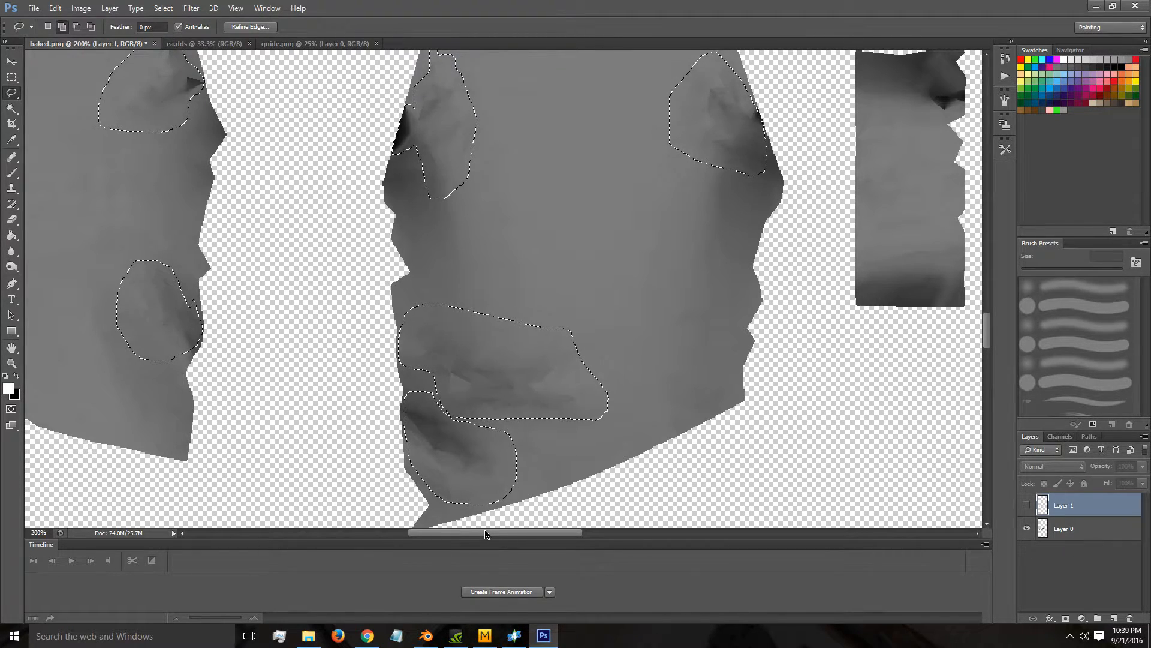
scroll(629, 393, right, 5)
scroll(630, 393, up, 2)
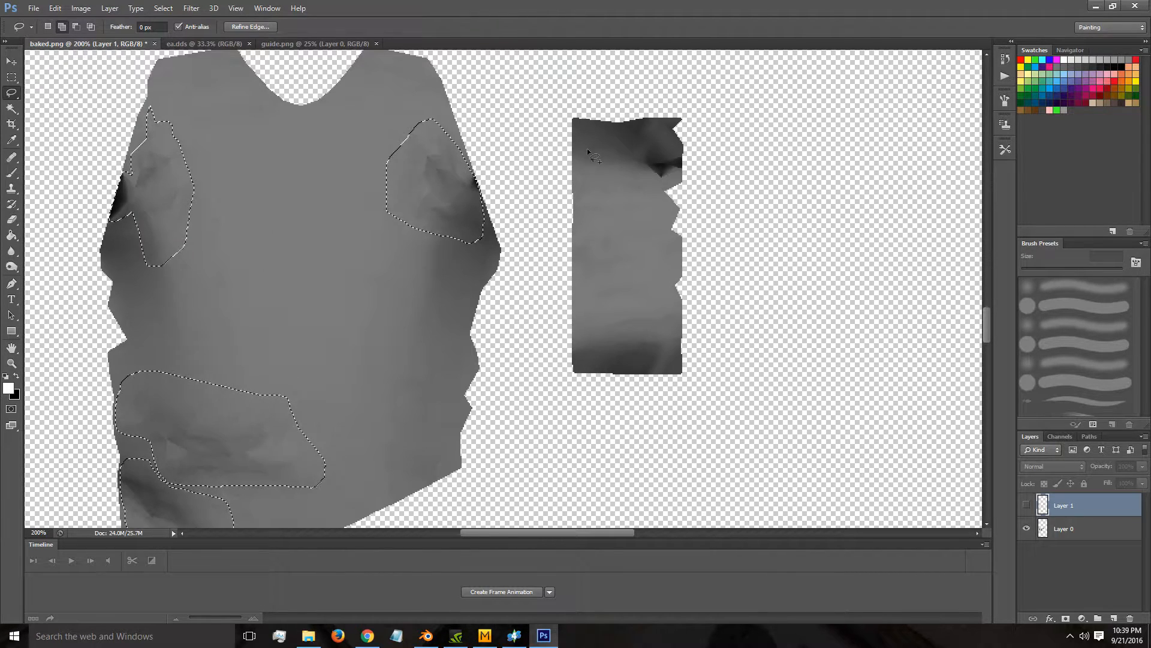
mouse_move(646, 130)
mouse_down()
mouse_move(634, 186)
mouse_move(653, 198)
mouse_move(680, 148)
mouse_up()
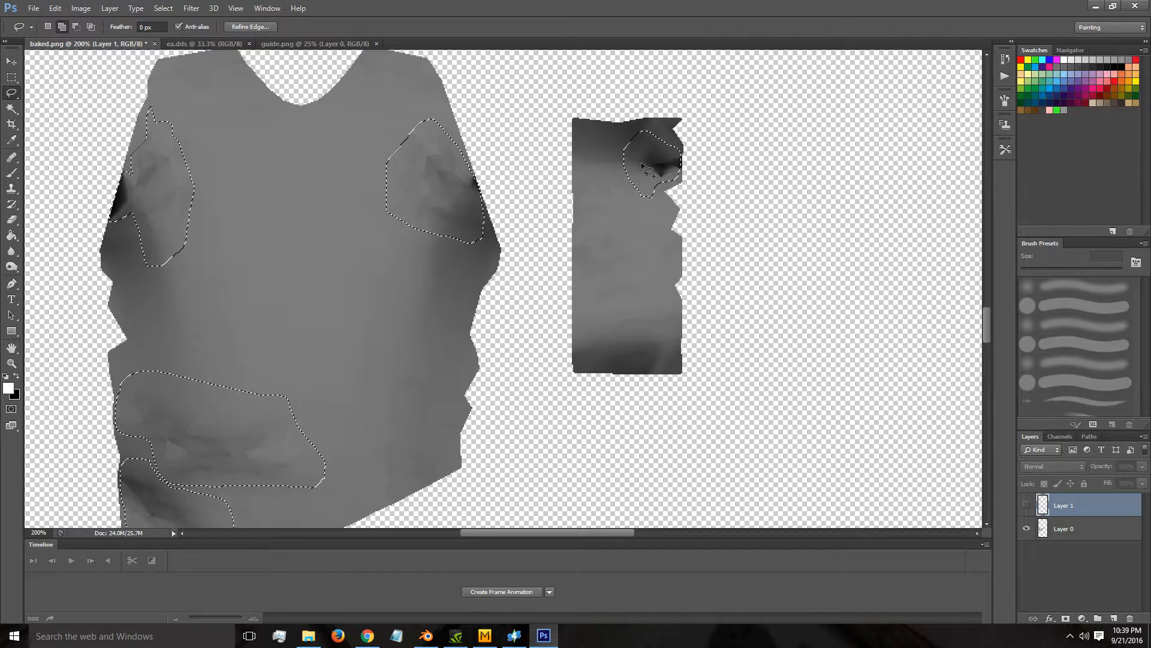
key(z)
right_click(455, 377)
click(483, 386)
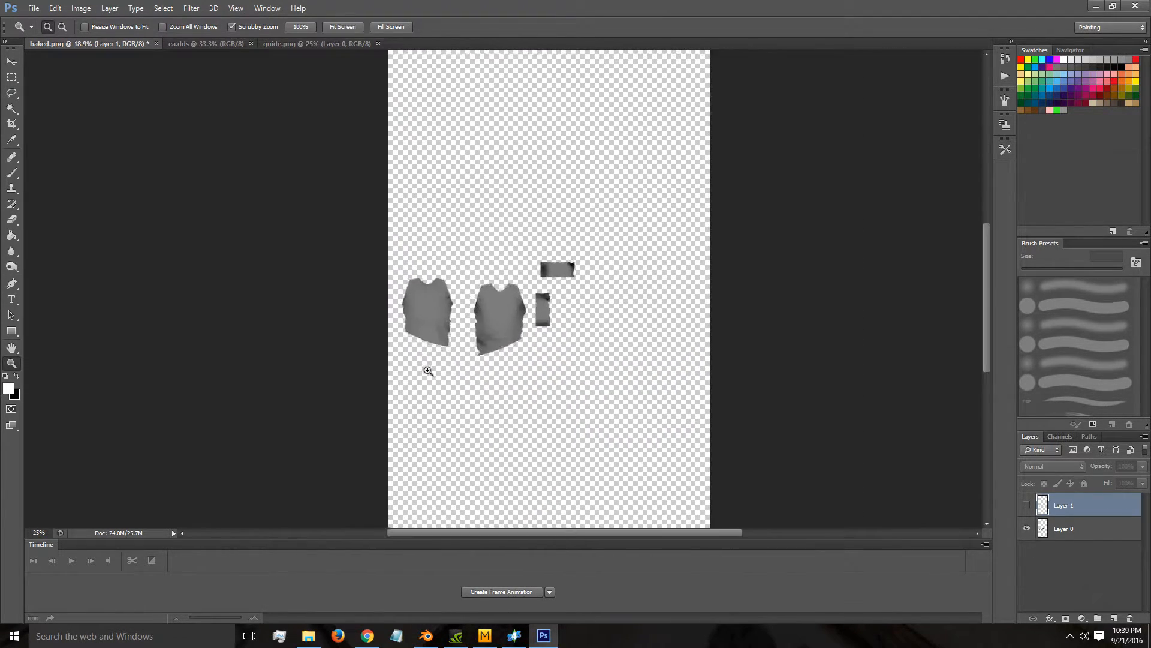
click(428, 372)
click(519, 281)
click(519, 281)
click(518, 281)
scroll(519, 281, down, 1)
key(l)
right_click(317, 246)
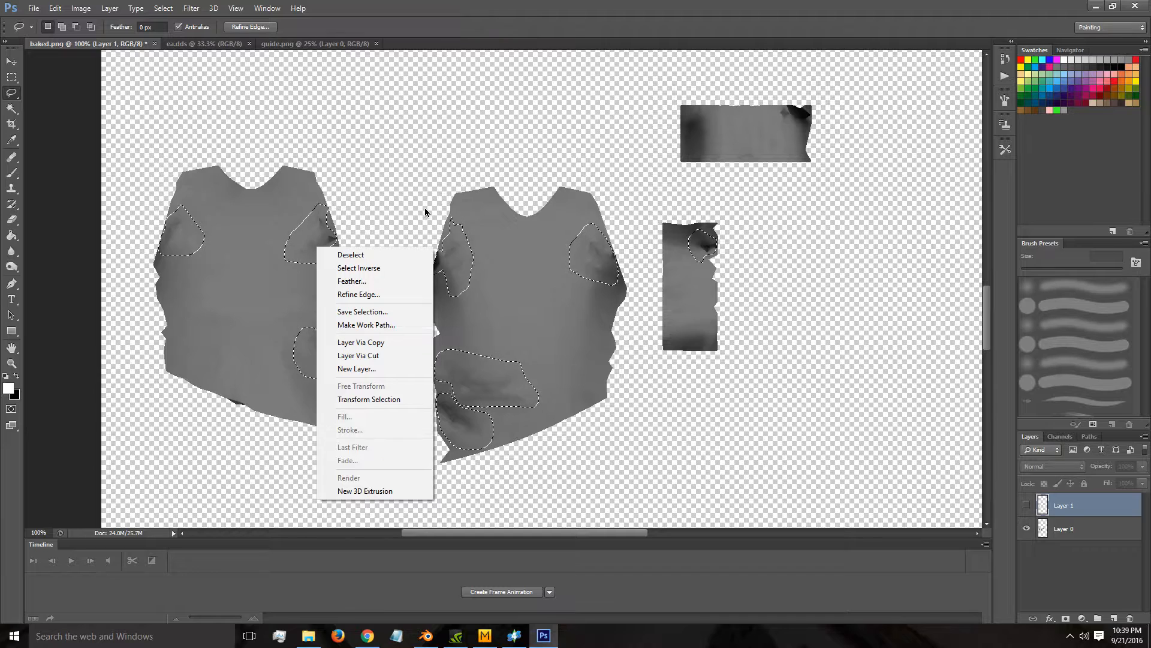
click(16, 78)
click(16, 78)
right_click(319, 246)
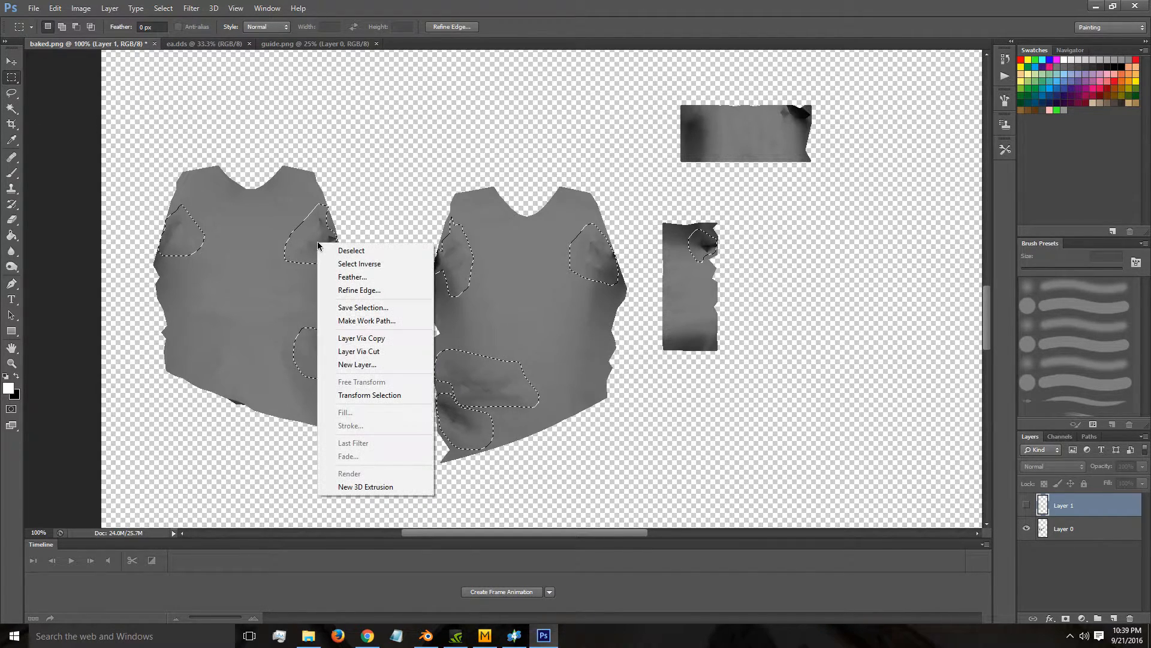
click(8, 92)
click(9, 92)
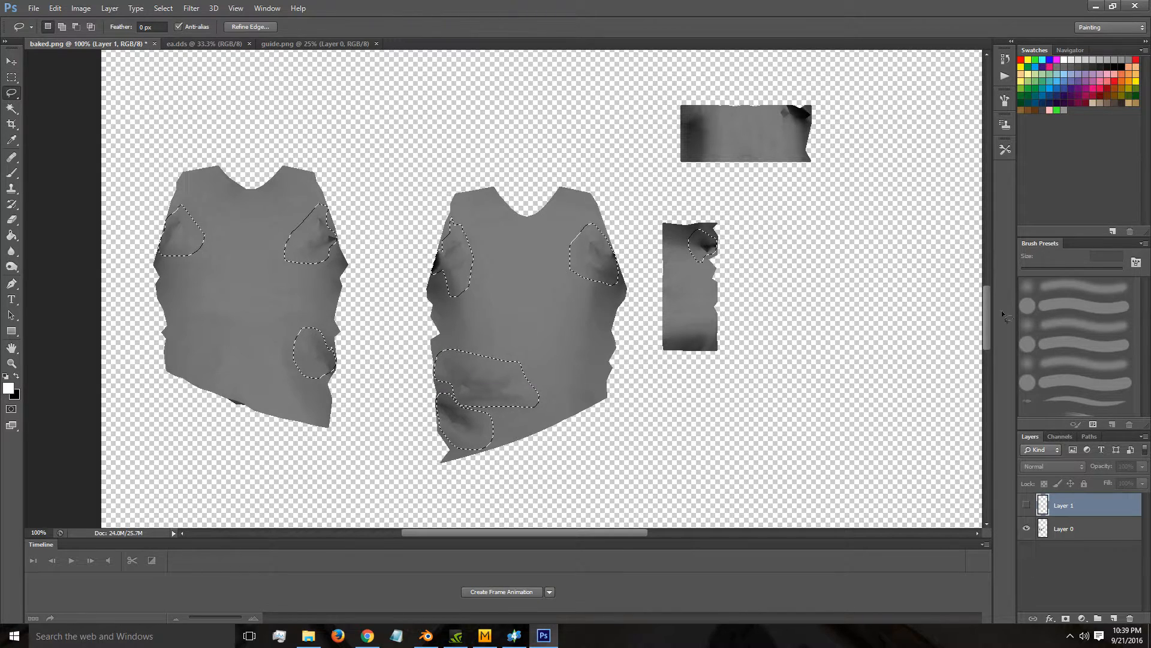
Make Layer 0 active, fill the selected dark patches with Content-Aware at the dialog's current settings, and deselect.
click(1050, 527)
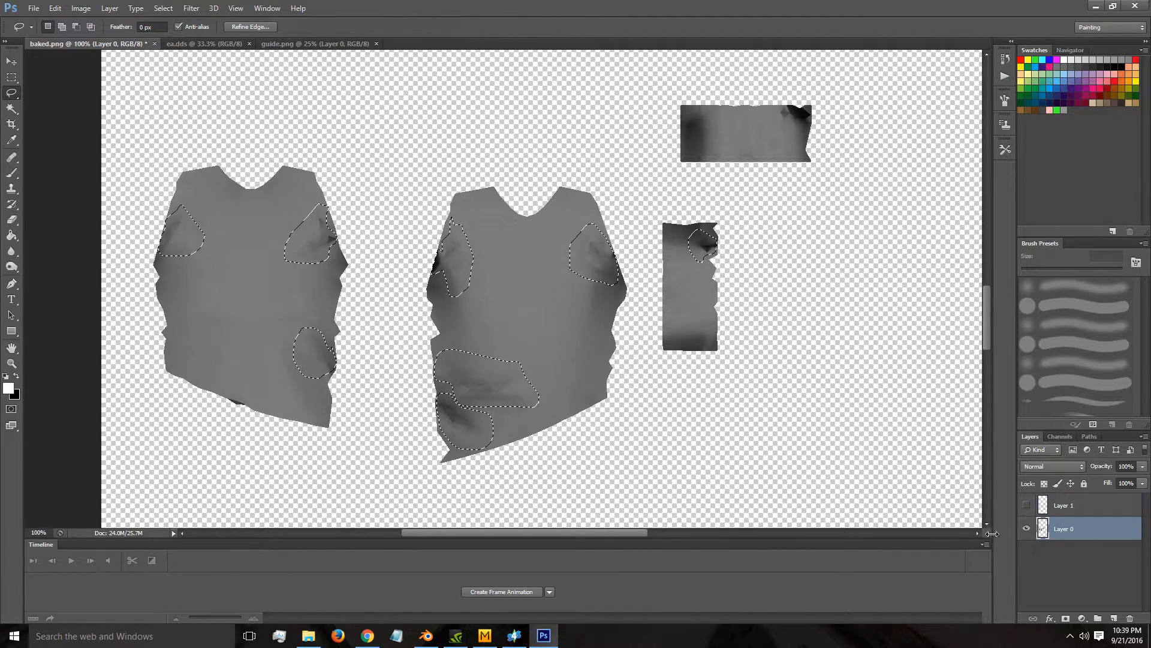
right_click(313, 228)
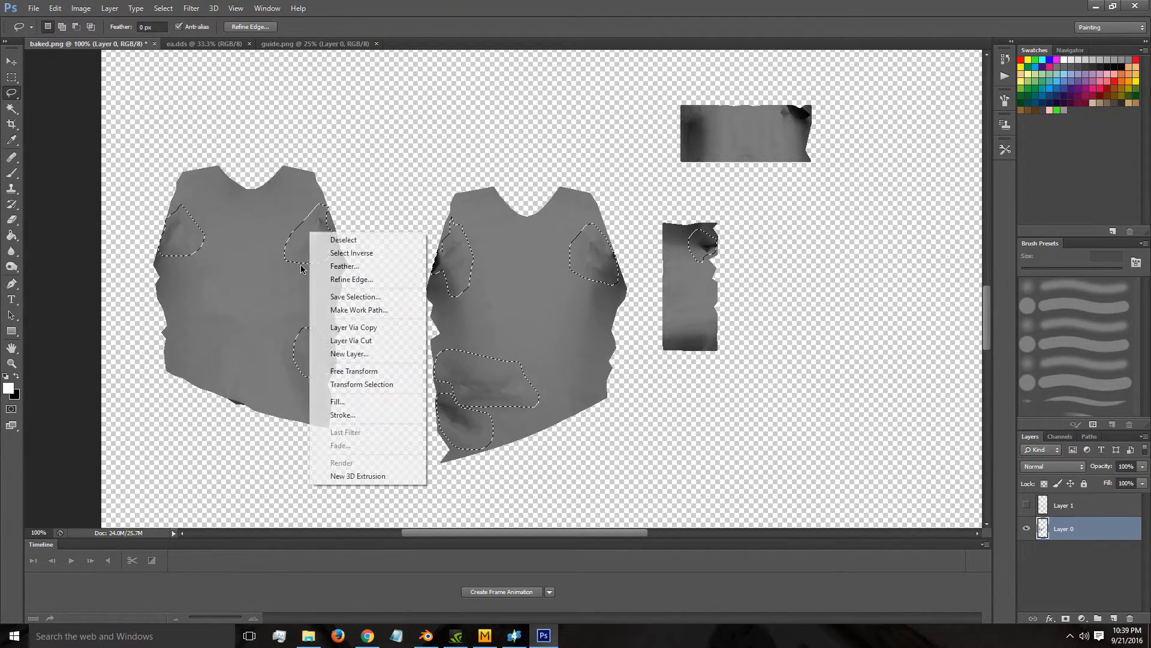
click(348, 398)
click(836, 257)
key(l)
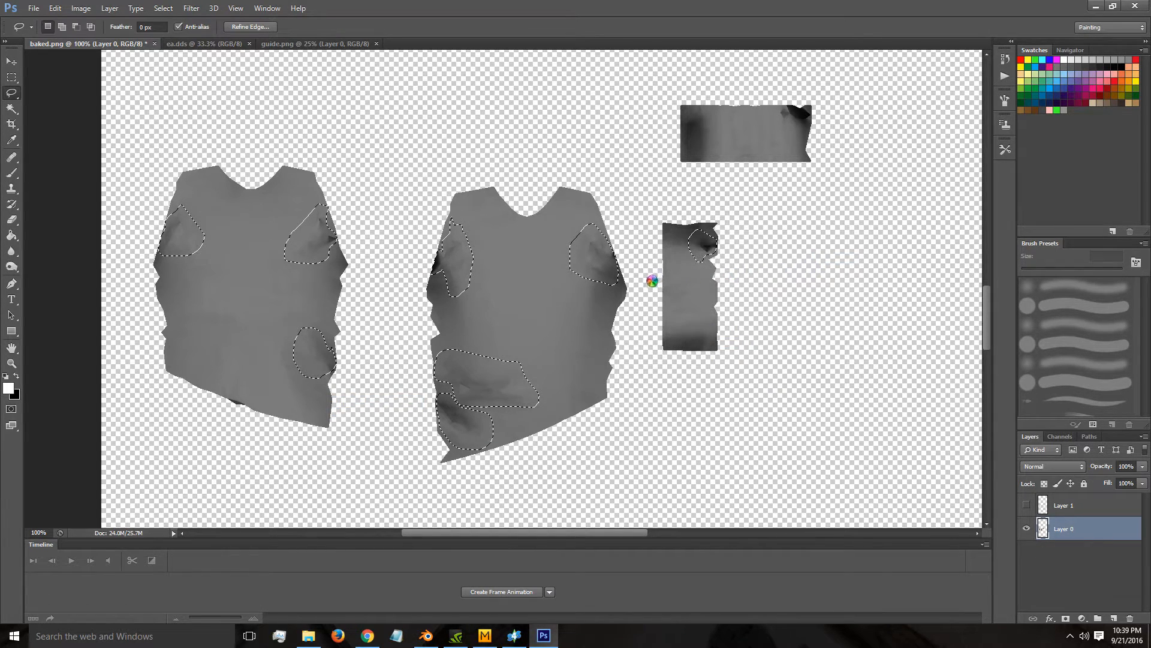
key(ctrl+d)
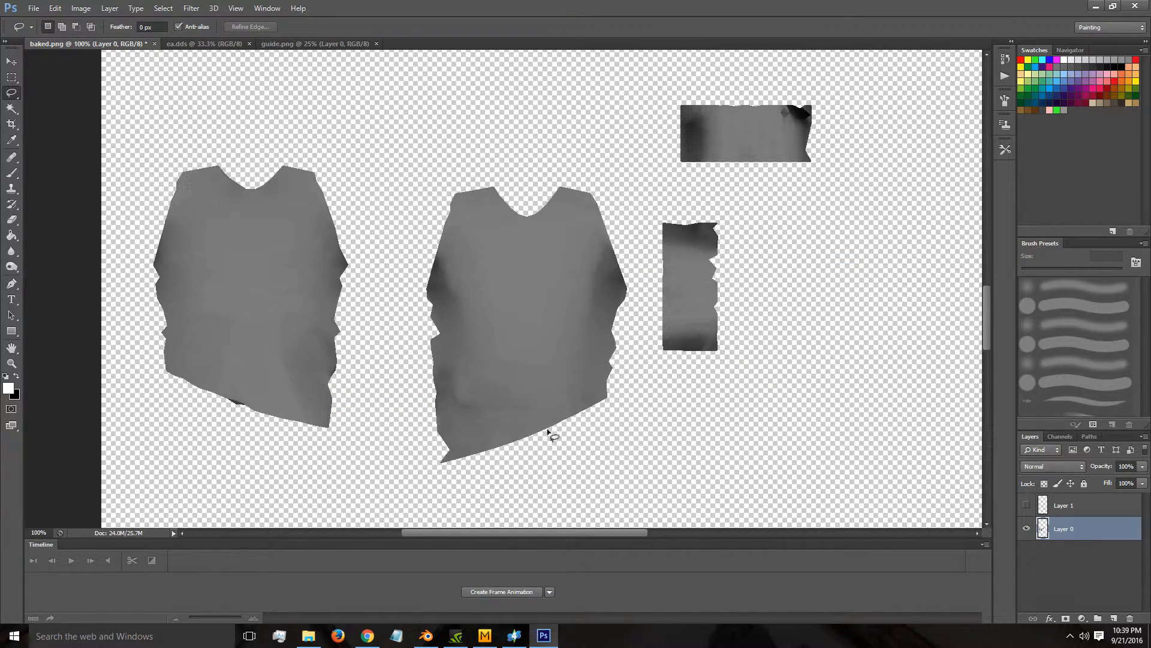
Lasso the left body's black hem spot, dark lower side edge, shaded lower right area and an uneven patch of the lower middle.
key(z)
click(214, 405)
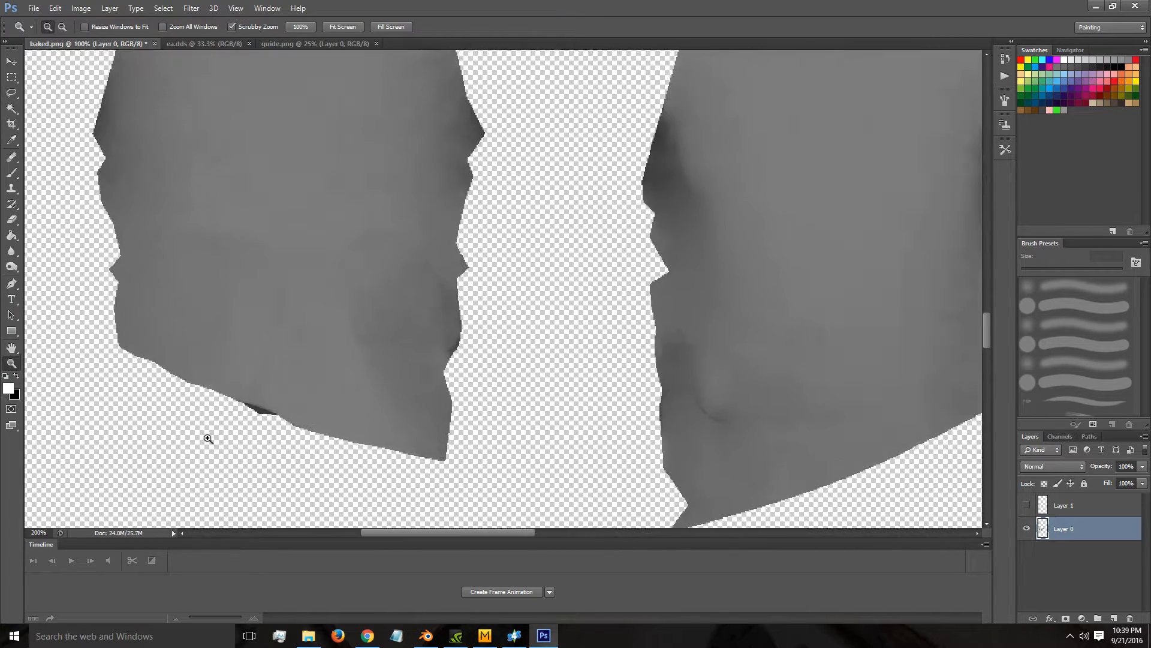
click(214, 404)
click(11, 93)
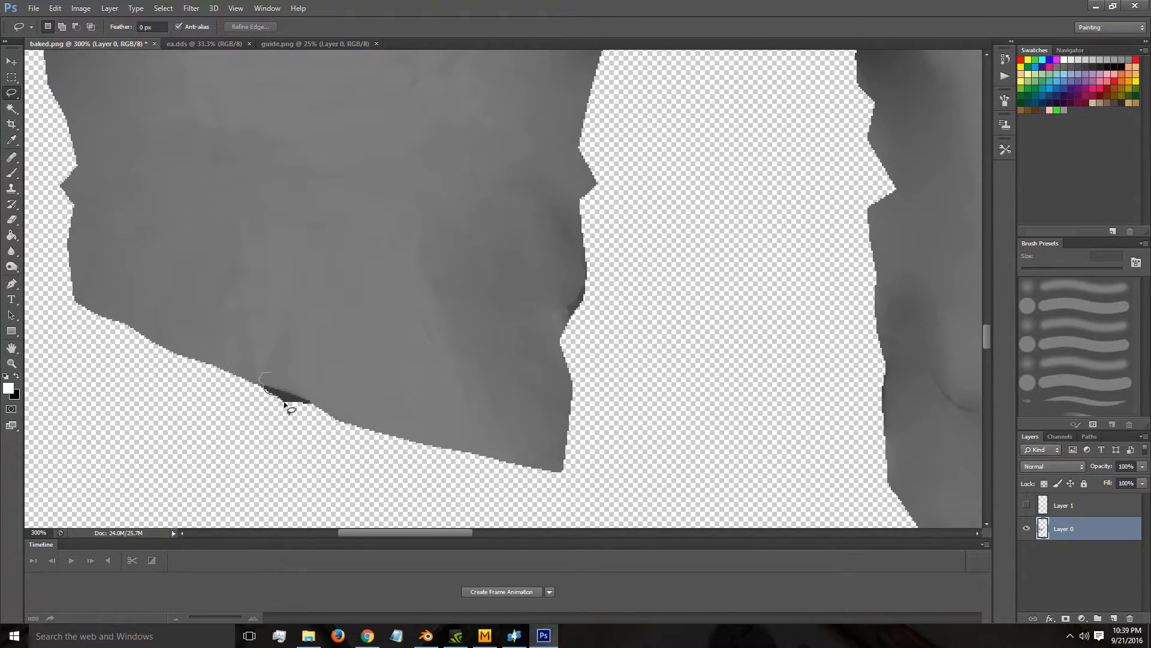
mouse_move(296, 406)
mouse_down()
mouse_move(316, 401)
mouse_move(264, 375)
mouse_up()
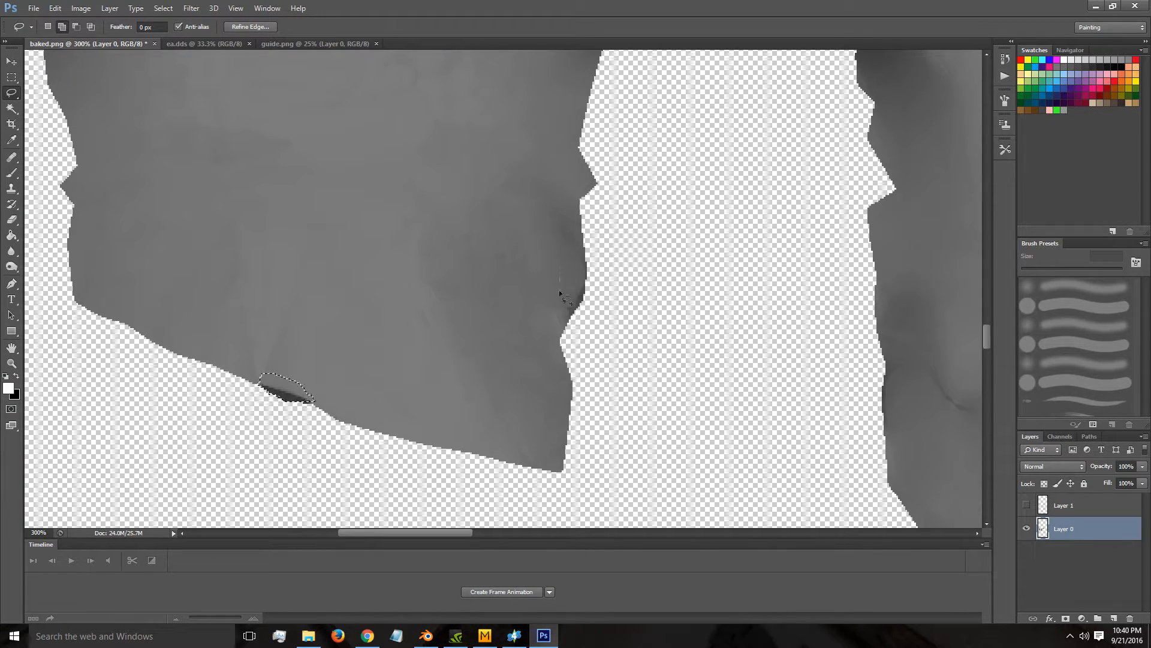
mouse_move(568, 316)
mouse_down()
mouse_move(586, 304)
mouse_move(581, 258)
mouse_move(562, 267)
mouse_up()
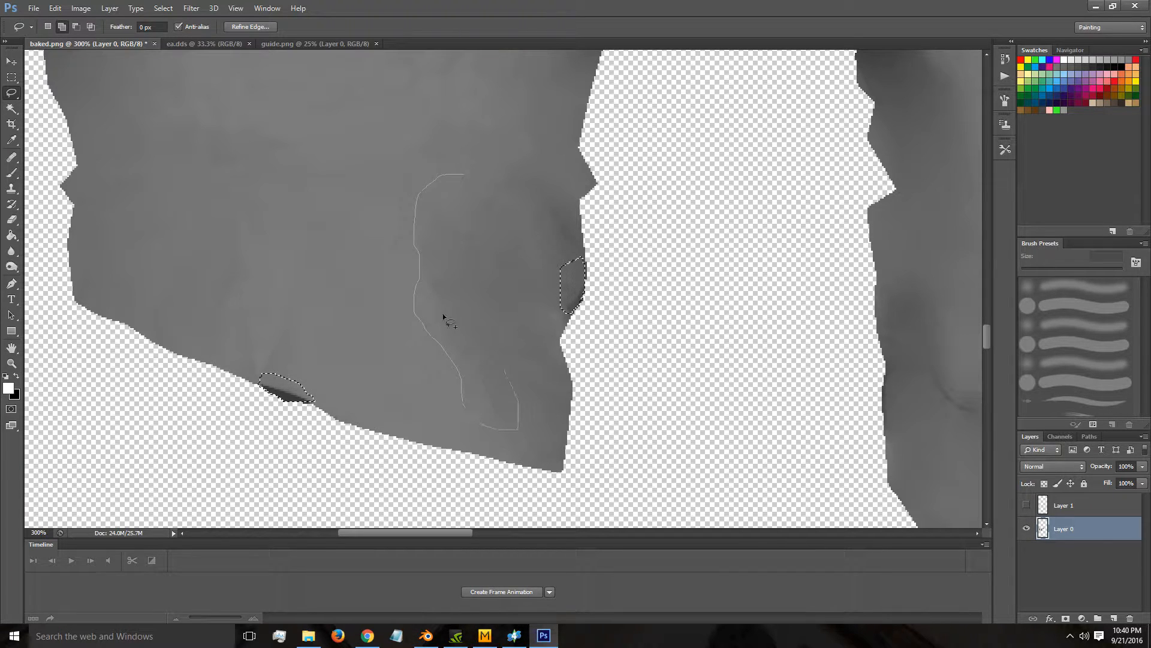
mouse_move(436, 227)
mouse_down()
mouse_move(474, 240)
mouse_move(465, 152)
mouse_move(462, 173)
mouse_up()
drag(299, 232, 303, 240)
Add uneven patches on the left body's torso, shoulder, armhole and neckline to the selection, trimming it along the collar edge.
scroll(353, 373, up, 5)
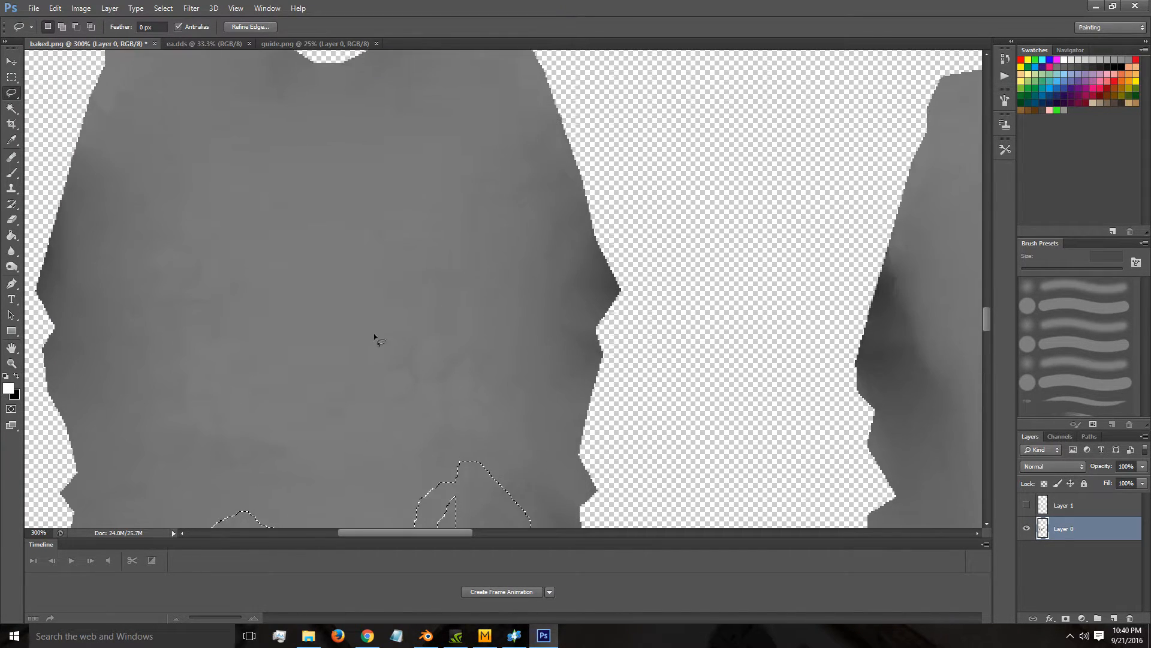
drag(467, 417, 395, 339)
mouse_move(105, 255)
mouse_down()
mouse_move(105, 297)
mouse_move(107, 254)
mouse_up()
scroll(432, 339, up, 1)
mouse_move(507, 187)
mouse_down()
mouse_move(524, 245)
mouse_move(553, 277)
mouse_move(506, 187)
mouse_up()
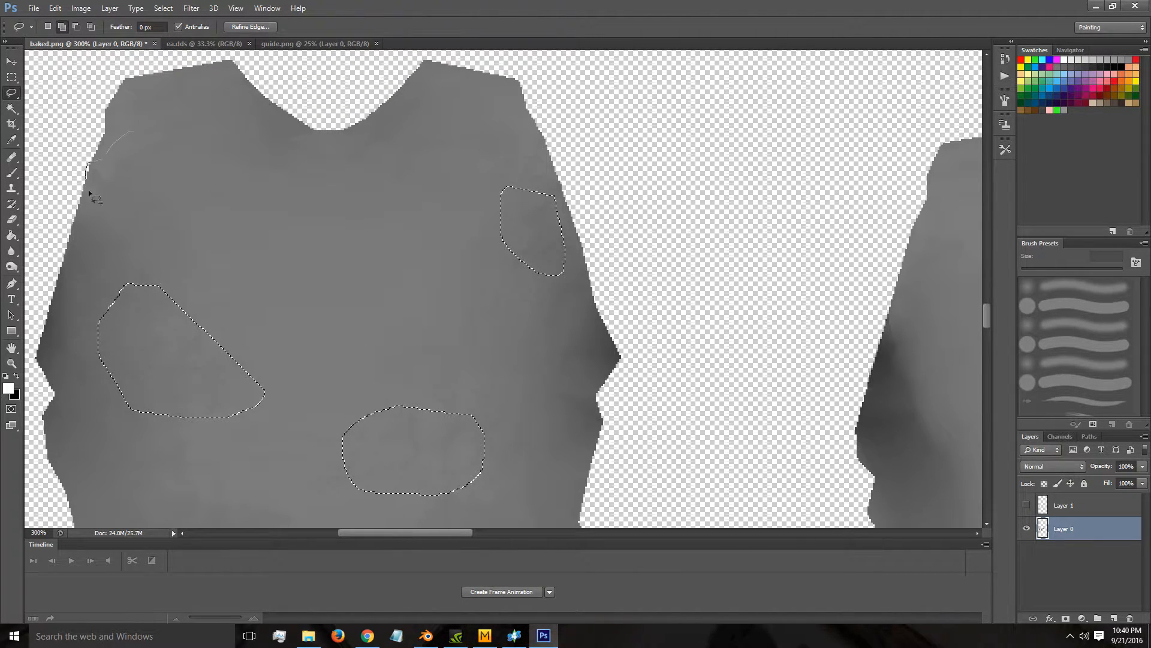
drag(220, 133, 207, 94)
mouse_move(353, 184)
mouse_down()
mouse_move(432, 174)
mouse_move(450, 128)
mouse_up()
drag(299, 140, 300, 140)
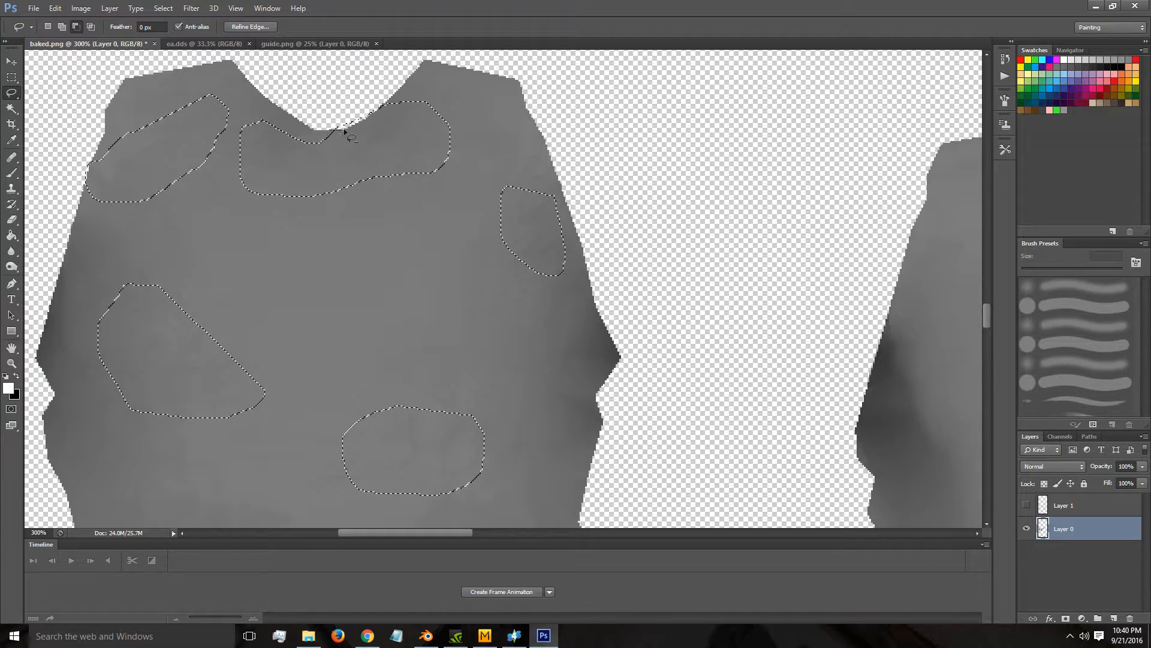
drag(359, 107, 332, 107)
key(alt)
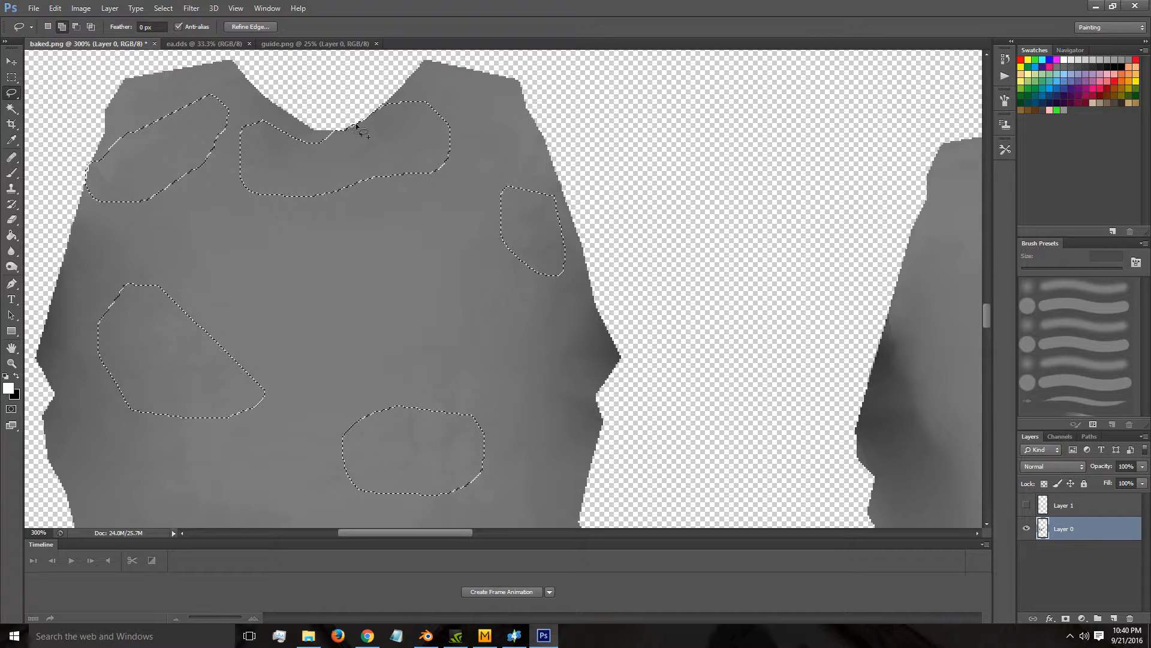
Add the dark side edge near the top and the shaded lower end of the upright sleeve piece to the selection.
drag(447, 533, 575, 518)
key(shift)
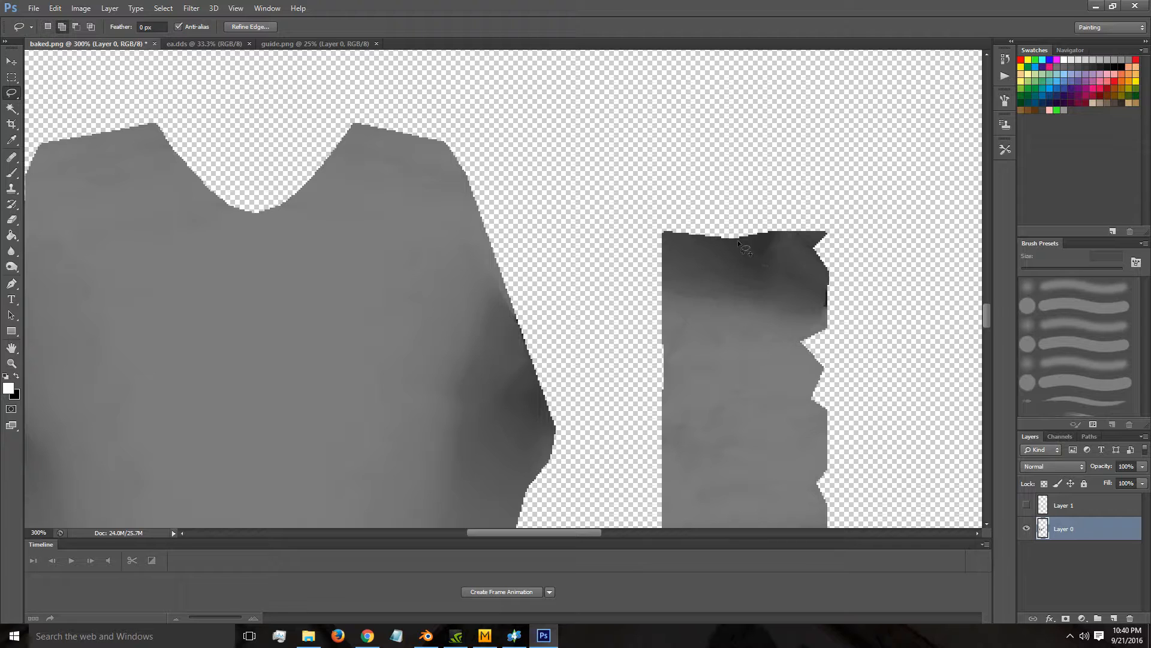
drag(801, 319, 803, 318)
scroll(690, 359, down, 2)
key(shift)
mouse_move(823, 227)
mouse_down()
mouse_move(826, 245)
mouse_move(824, 216)
mouse_up()
scroll(712, 260, down, 3)
scroll(689, 326, down, 1)
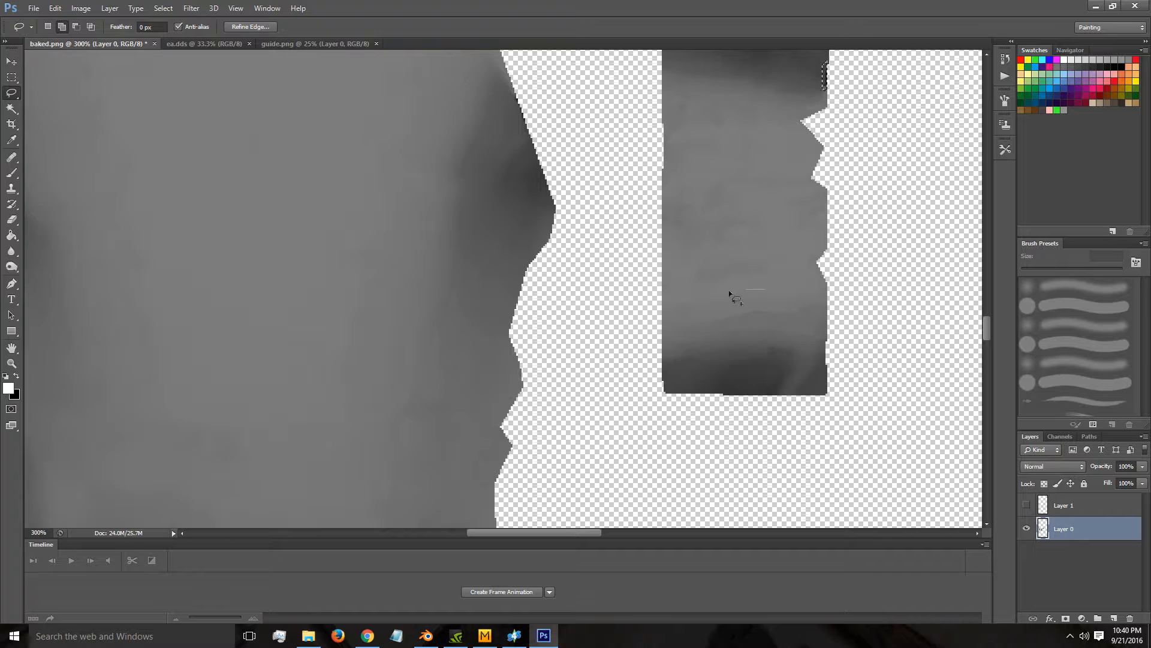
mouse_move(779, 333)
mouse_down()
mouse_move(811, 304)
mouse_move(769, 290)
mouse_up()
drag(664, 375, 725, 370)
Fill all selected patches with Content-Aware in Normal mode at 100% opacity, and deselect.
scroll(696, 240, down, 2)
right_click(694, 239)
click(735, 415)
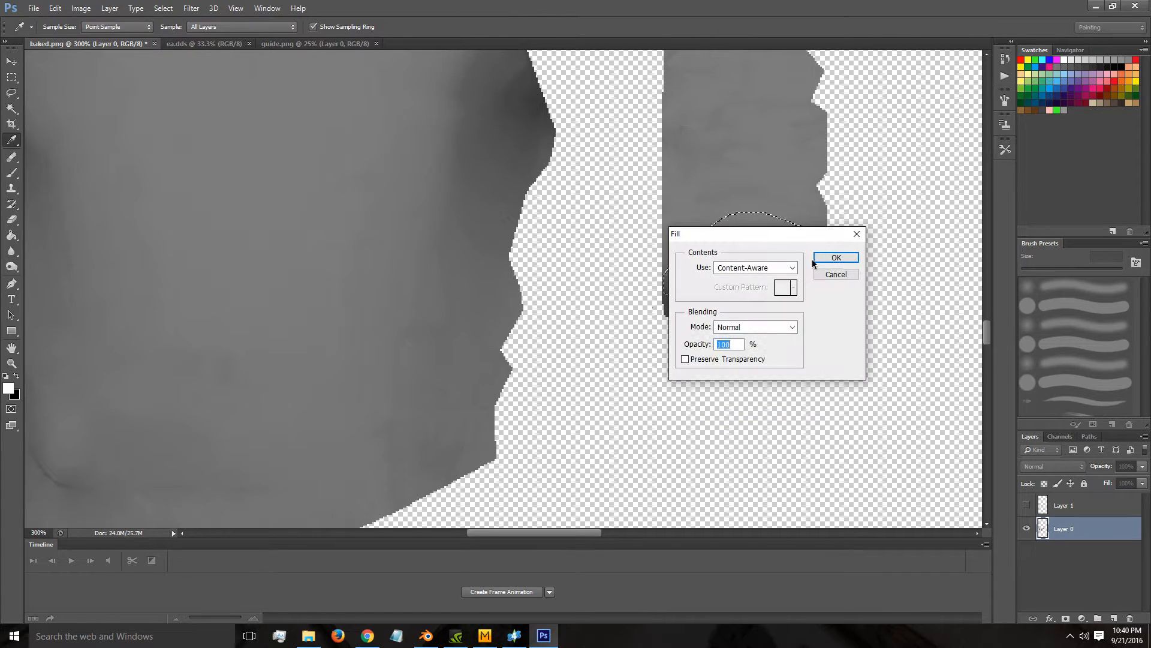
click(836, 257)
key(l)
key(ctrl+d)
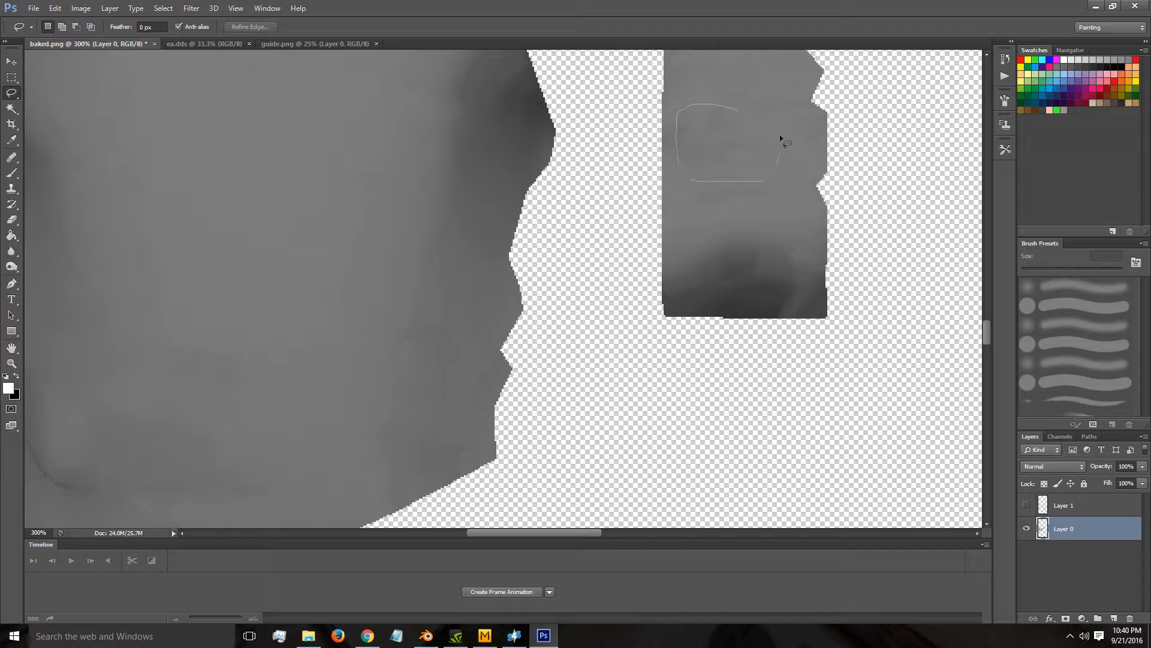
Lasso the uneven patch in the middle of the upright sleeve piece, fill it with the same settings and deselect.
drag(730, 105, 734, 108)
right_click(747, 111)
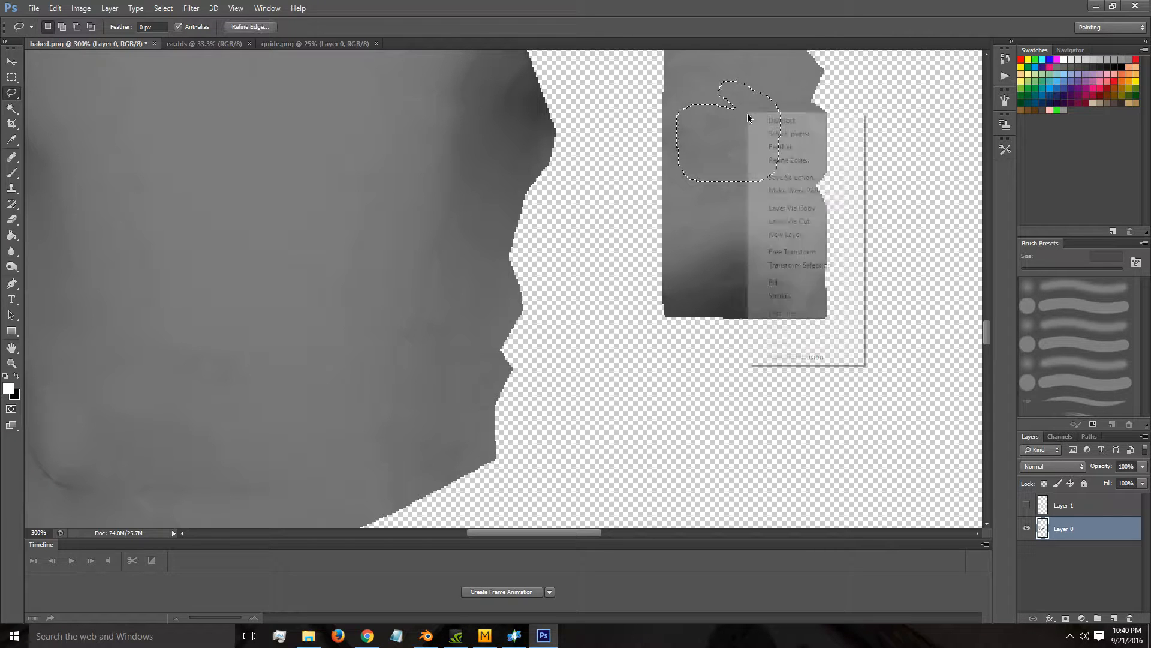
click(775, 278)
key(Return)
key(ctrl+d)
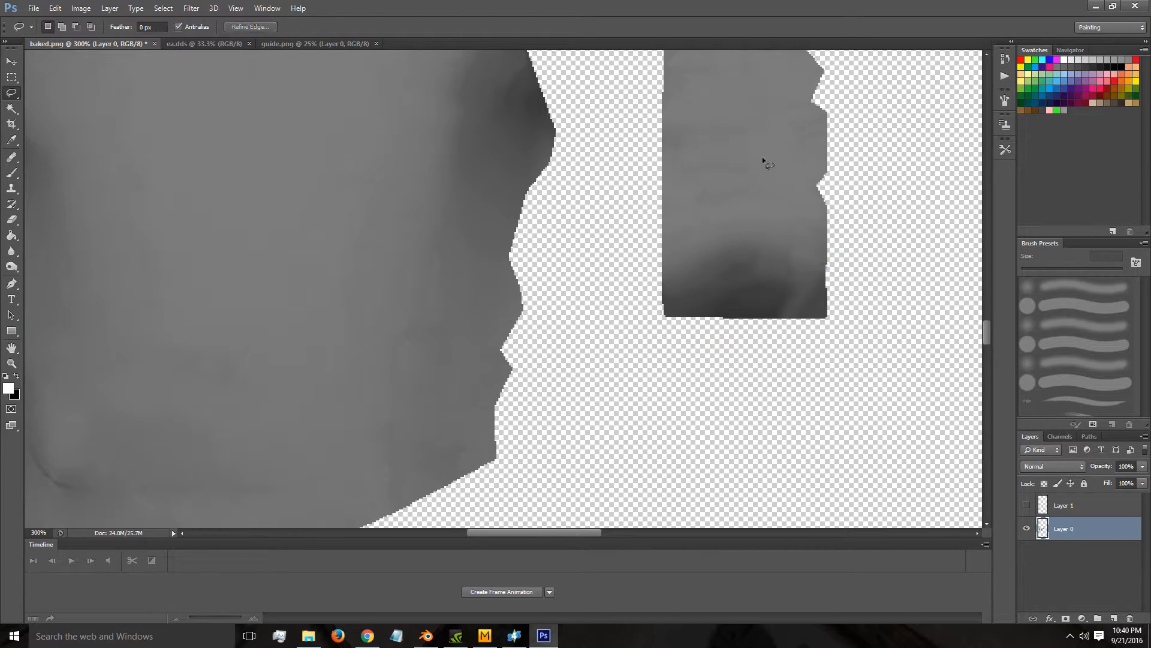
key(z)
right_click(762, 162)
click(798, 173)
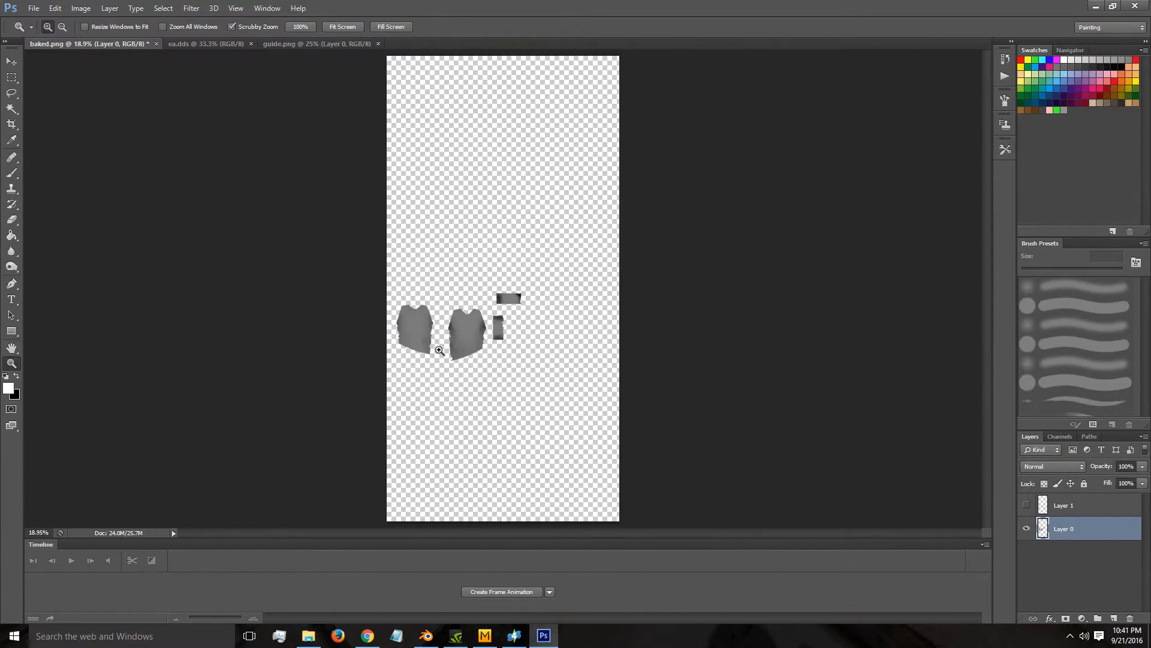
Lasso the dark smudge near the lower side edge of the right body piece and fill it with Content-Aware.
click(440, 351)
click(439, 350)
click(439, 350)
click(440, 350)
click(473, 357)
click(476, 359)
click(11, 93)
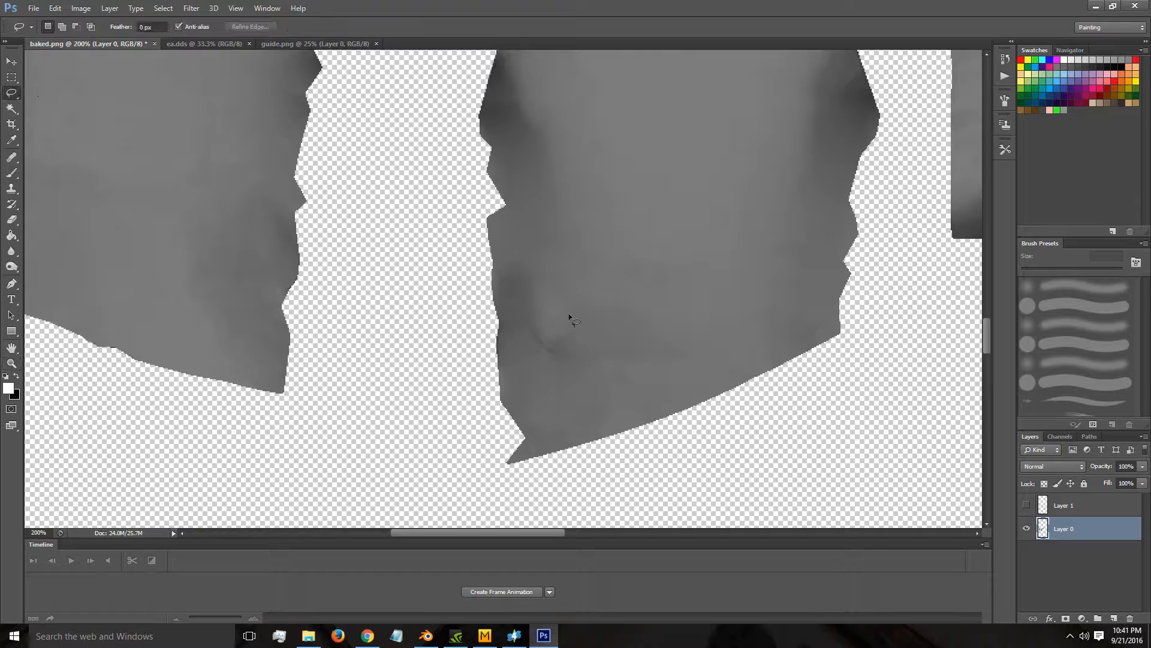
drag(581, 372, 562, 326)
right_click(562, 326)
click(576, 504)
key(Return)
Lasso the uneven patch in the lower middle of the right body piece, fill it with Content-Aware and deselect.
drag(635, 416, 707, 344)
right_click(643, 351)
click(666, 528)
key(ctrl+d)
Lasso the darker patch near the left body piece's lower corner, fill it with Content-Aware and deselect.
scroll(240, 319, up, 1)
drag(216, 369, 221, 295)
right_click(222, 295)
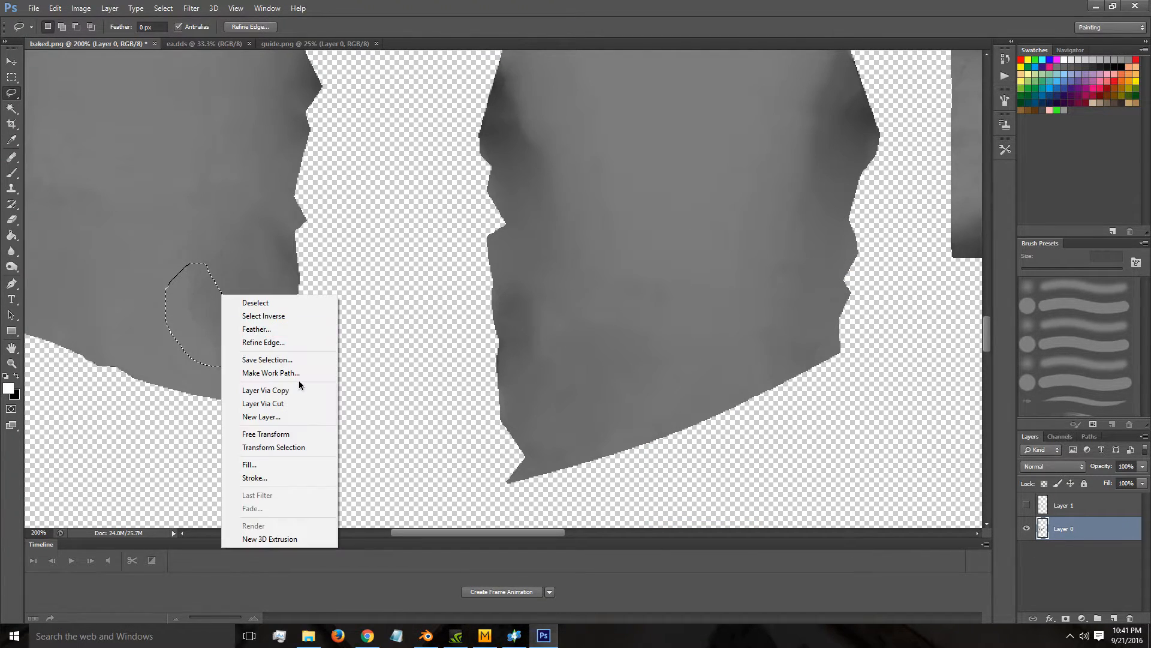
click(259, 463)
key(Return)
drag(486, 533, 423, 530)
key(ctrl+s)
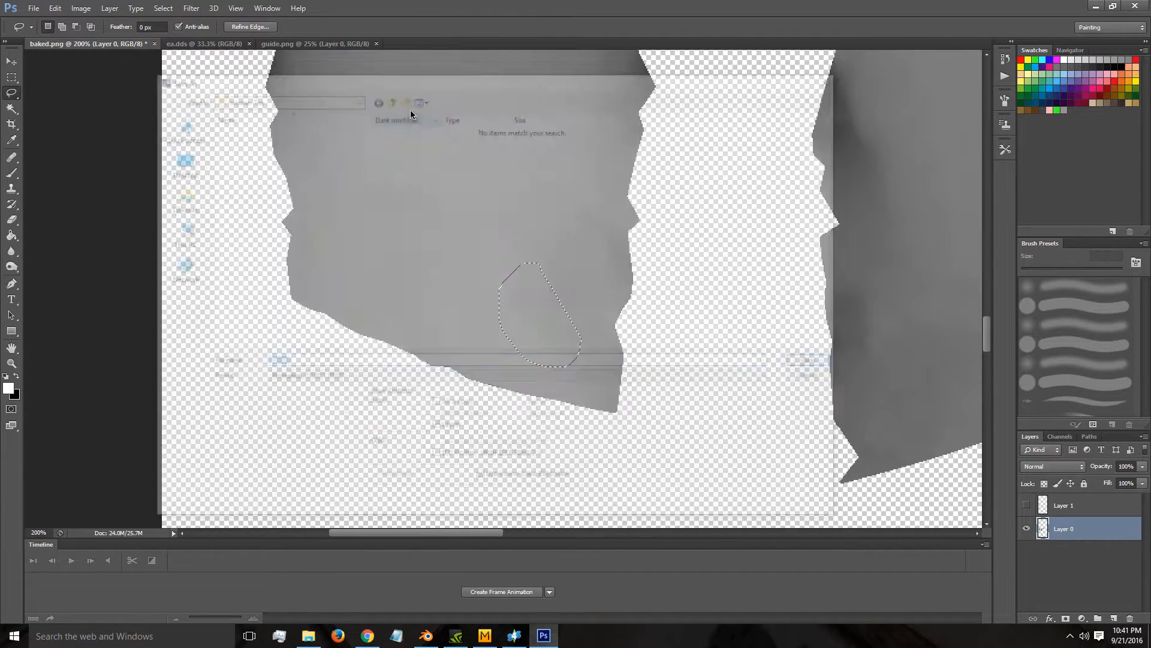
click(804, 378)
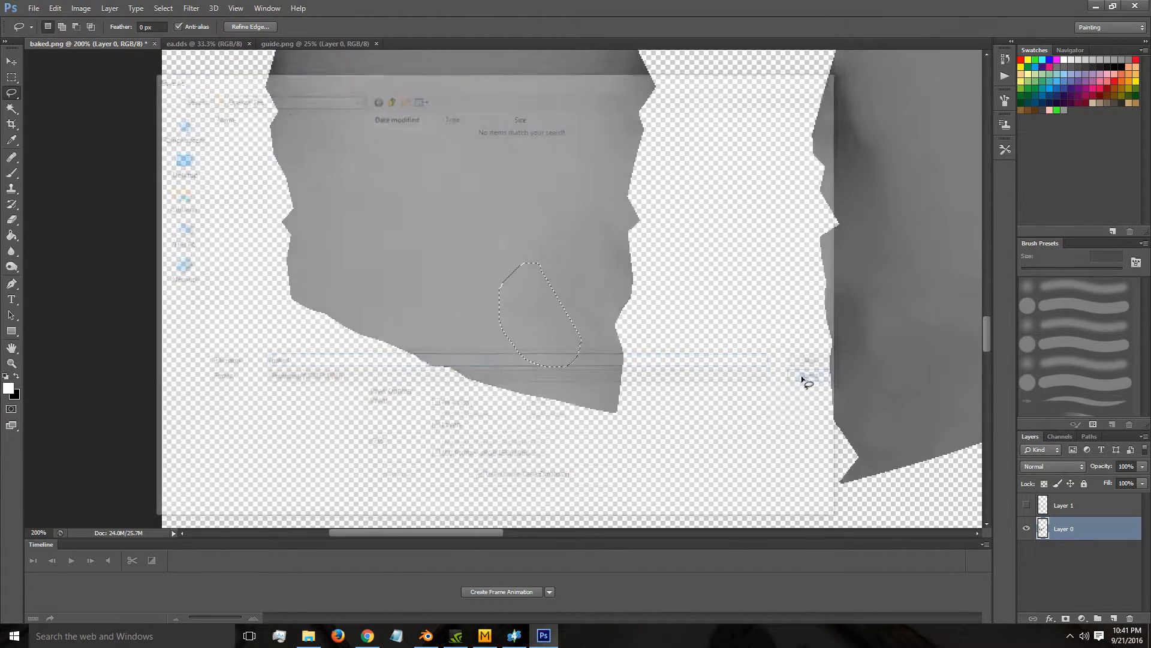
key(ctrl+d)
Lasso the wide uneven area across the middle of the left body piece, fill it with Content-Aware and deselect.
drag(402, 238, 454, 138)
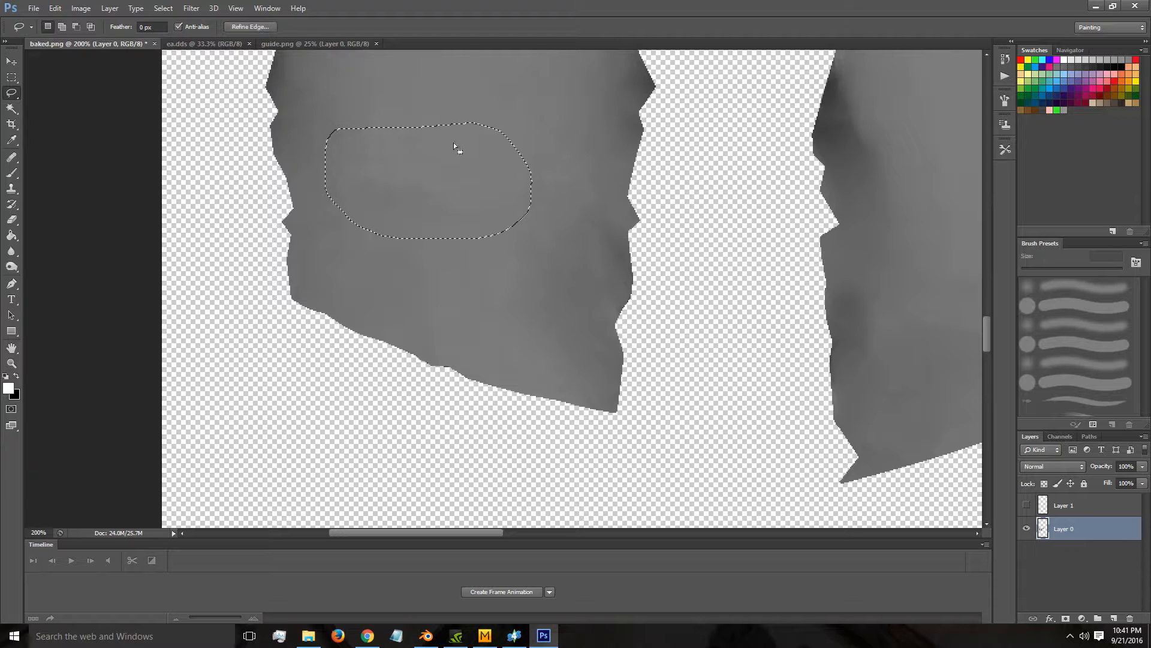
right_click(437, 188)
click(496, 362)
key(Return)
key(ctrl+d)
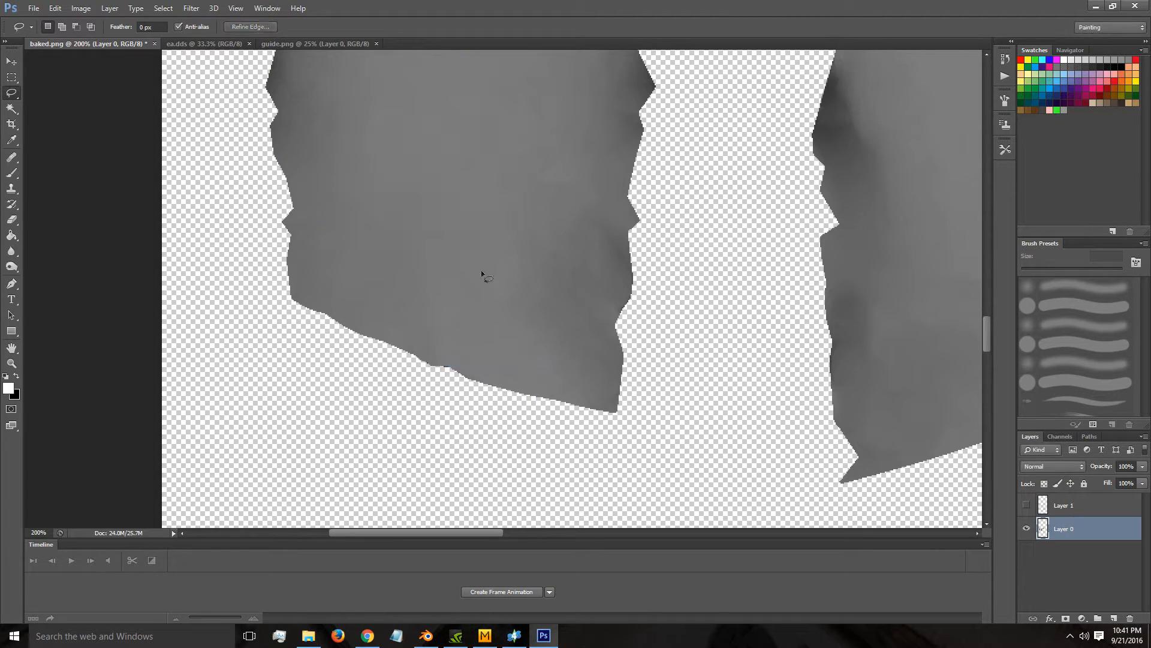
Lasso the black patch at the upper corner of the horizontal sleeve piece, fill it with Content-Aware and deselect.
key(z)
right_click(520, 277)
click(541, 297)
click(543, 294)
right_click(545, 295)
right_click(599, 304)
click(623, 313)
click(495, 314)
click(495, 314)
click(495, 315)
click(495, 315)
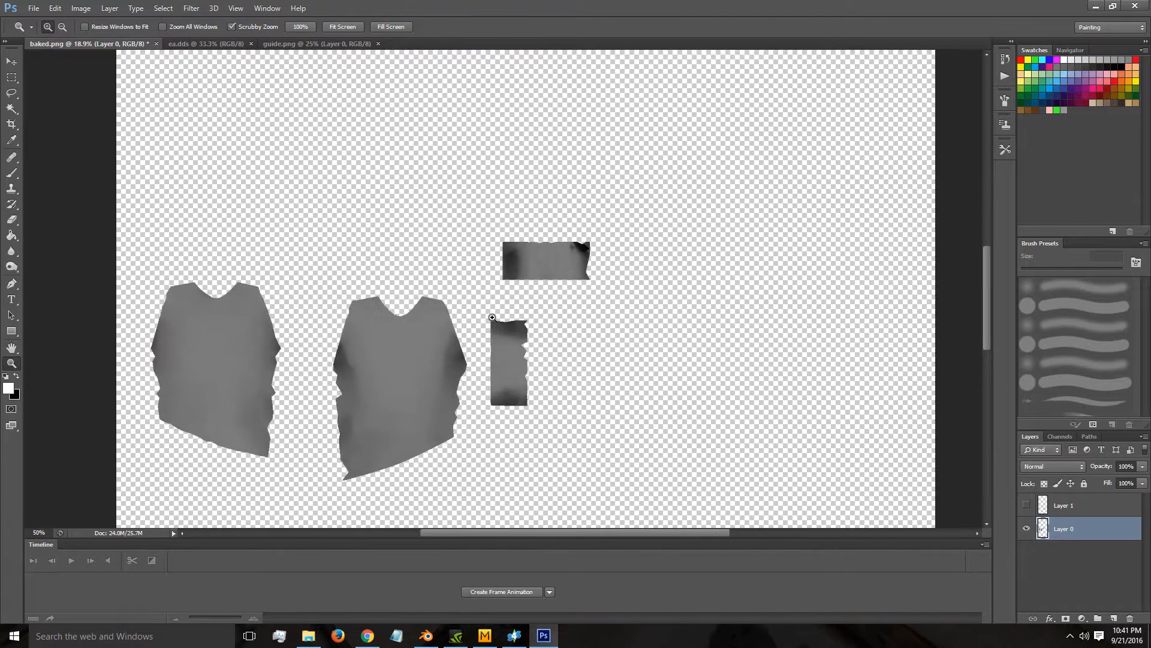
click(495, 315)
click(618, 220)
click(656, 173)
click(12, 93)
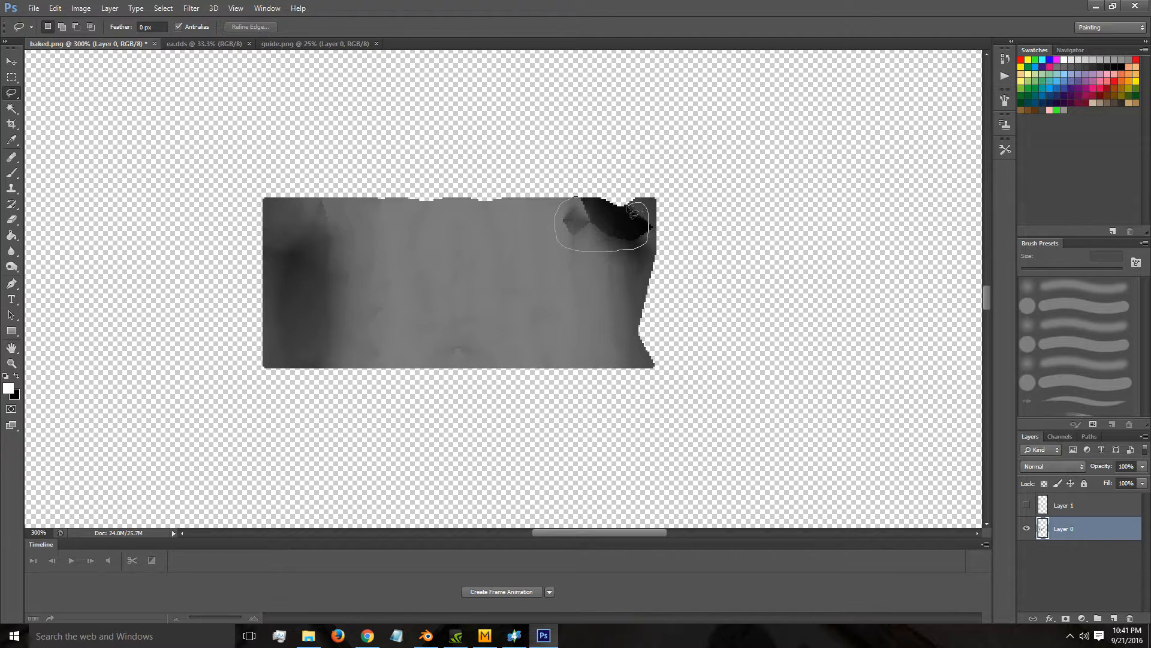
drag(584, 201, 582, 196)
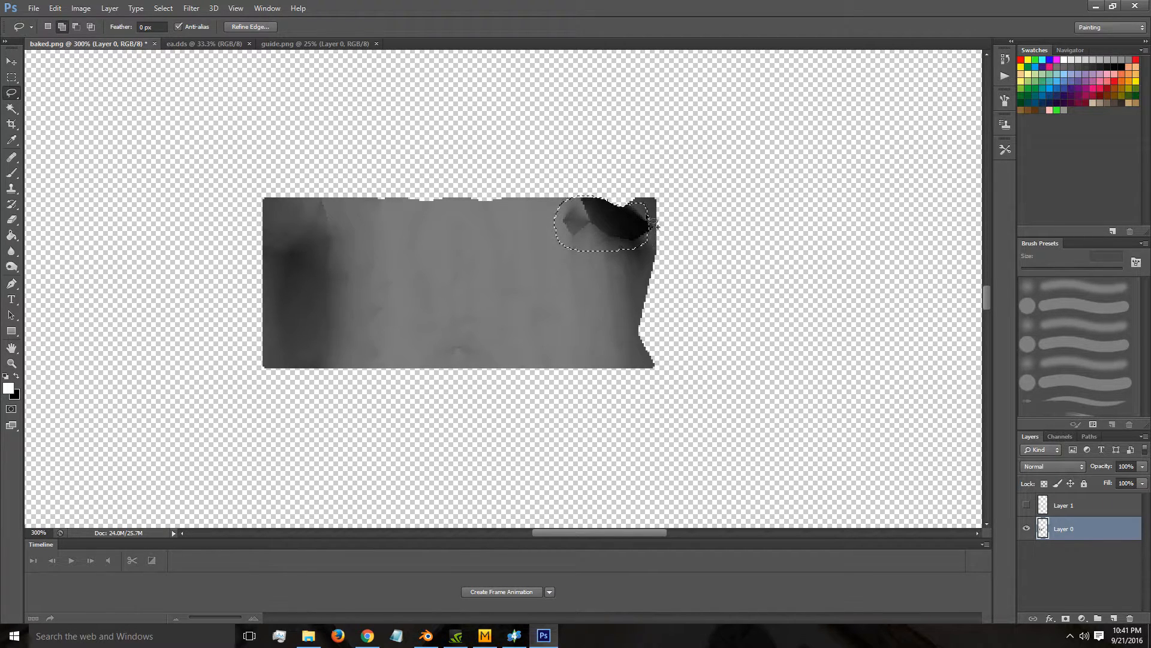
right_click(634, 235)
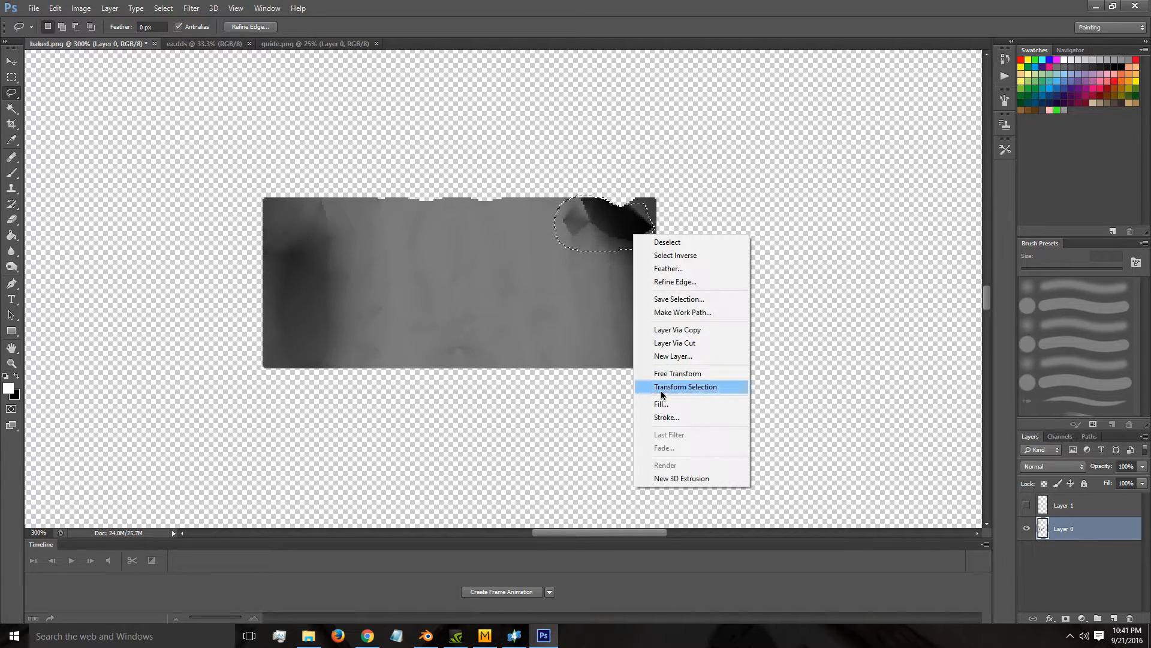
click(661, 404)
key(Return)
key(ctrl+d)
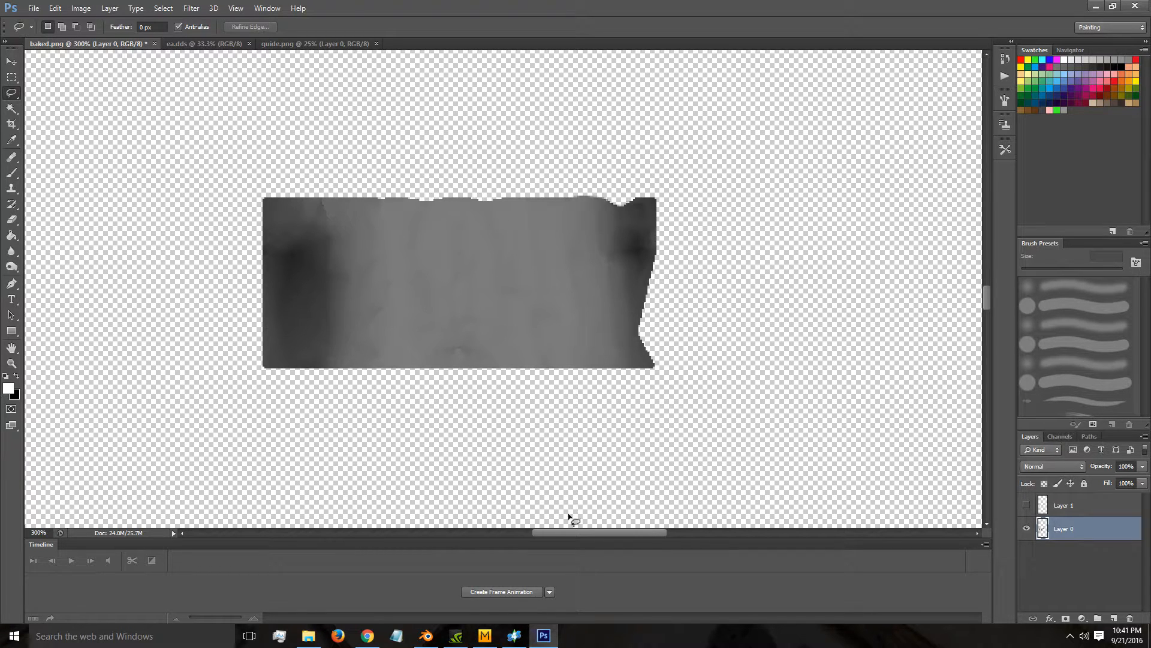
Start a Replace Color adjustment on Layer 0 and sample the dark shade at the horizontal sleeve piece's edge.
key(z)
right_click(444, 376)
click(493, 385)
scroll(444, 315, down, 2)
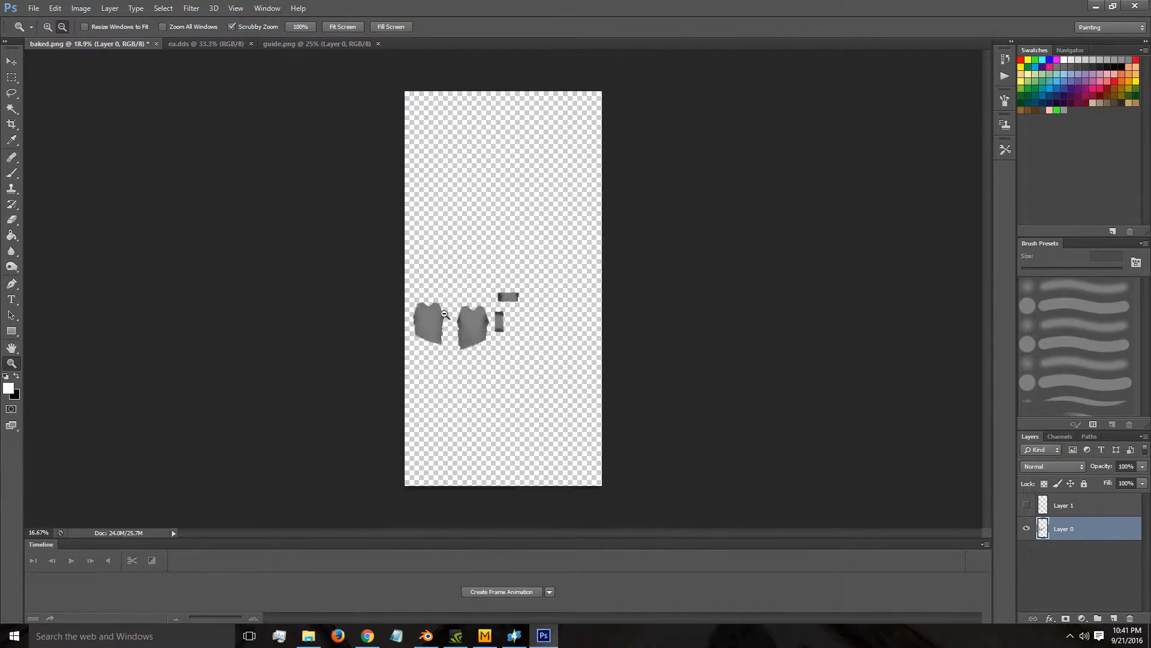
scroll(444, 315, up, 5)
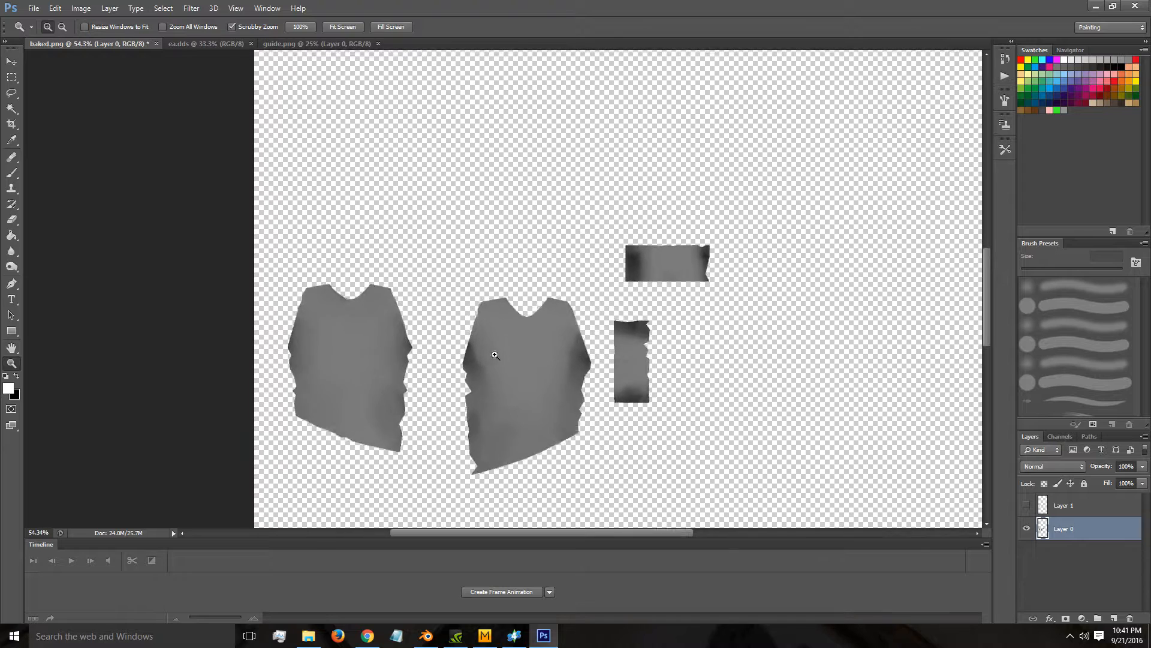
scroll(494, 355, up, 2)
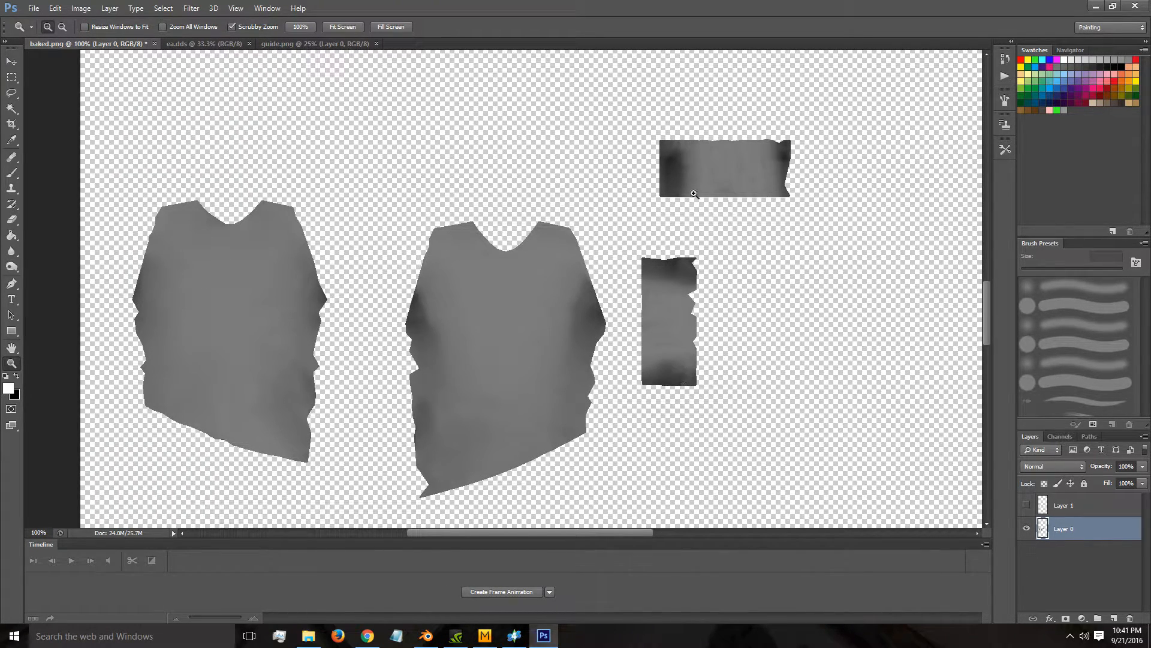
click(82, 9)
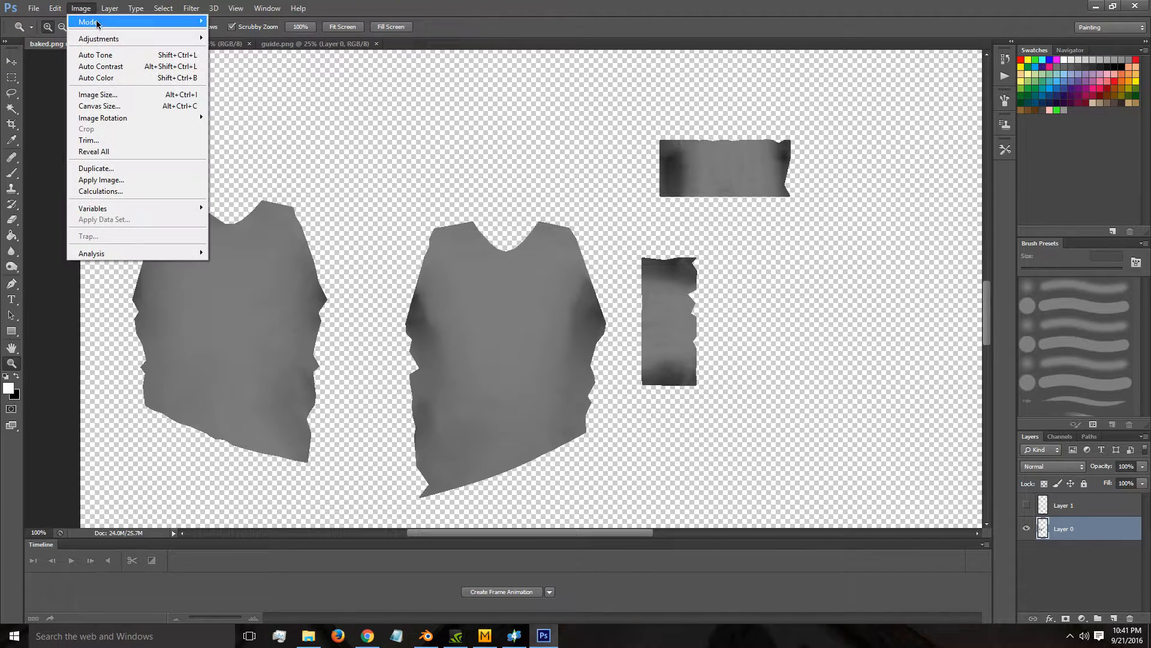
mouse_move(103, 39)
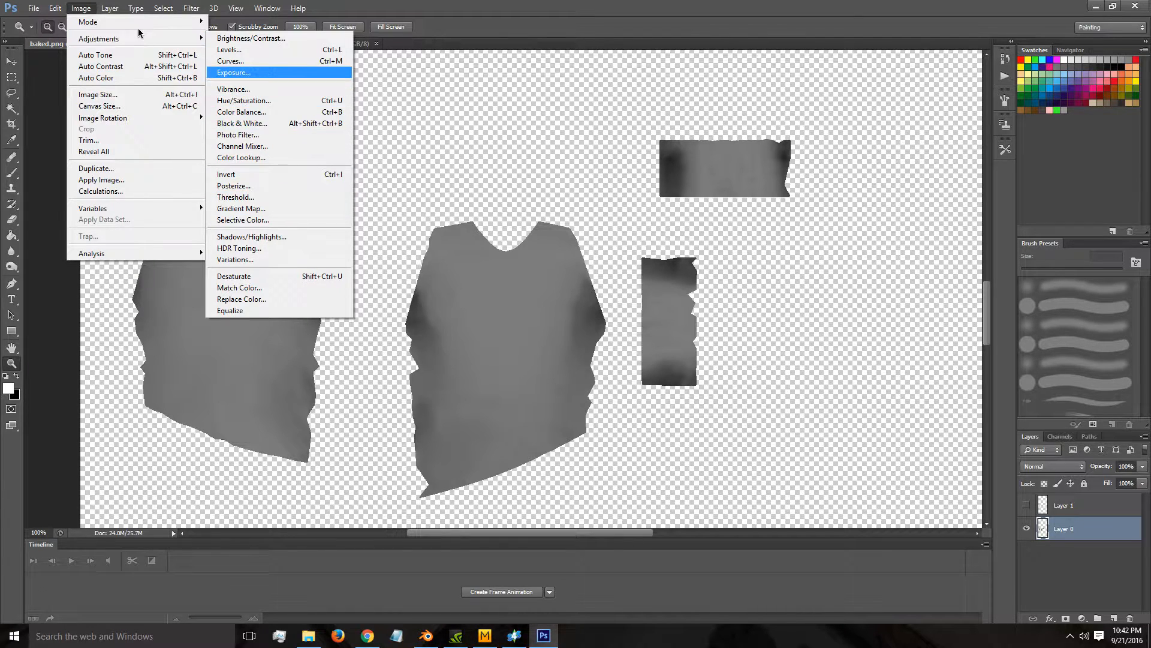
mouse_move(142, 41)
click(264, 300)
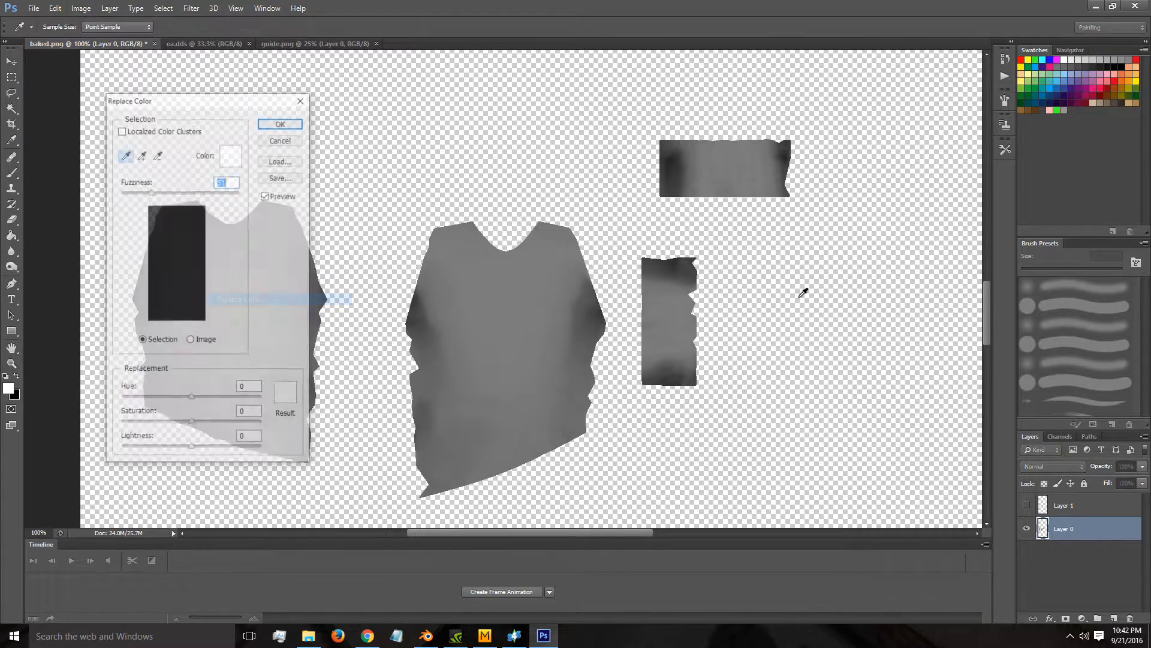
click(787, 153)
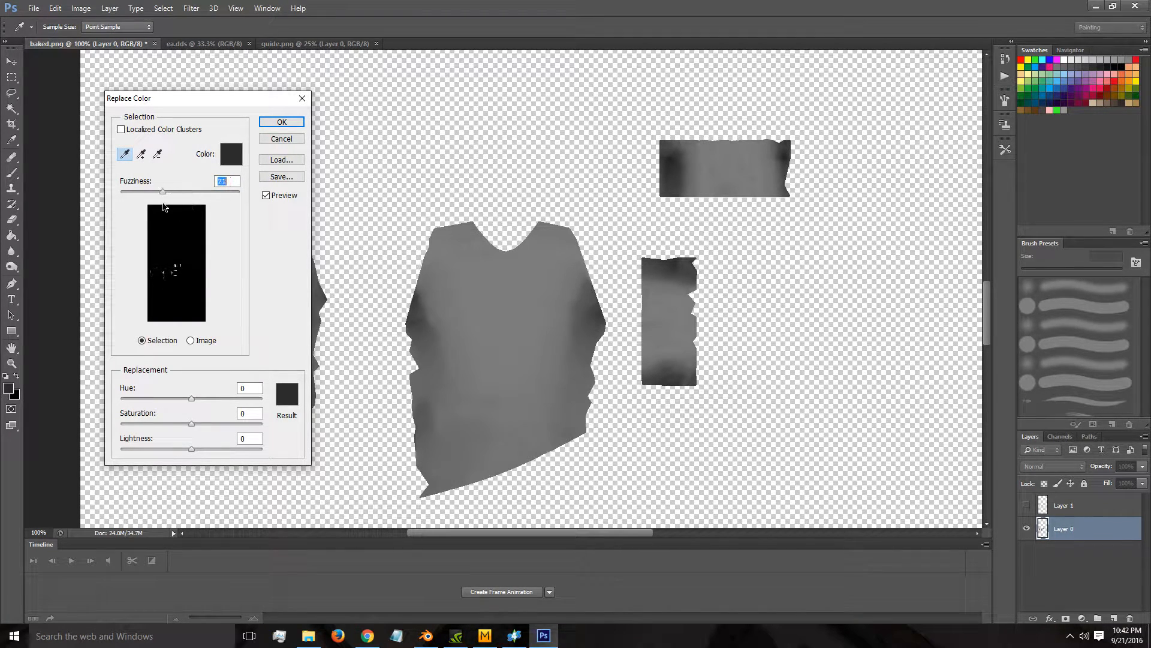
Set the colour replacement's fuzziness to 88 and lightness to +26, compare with and without the preview, and apply it.
drag(193, 103, 860, 229)
mouse_move(858, 573)
mouse_down()
mouse_move(890, 573)
mouse_move(877, 575)
mouse_up()
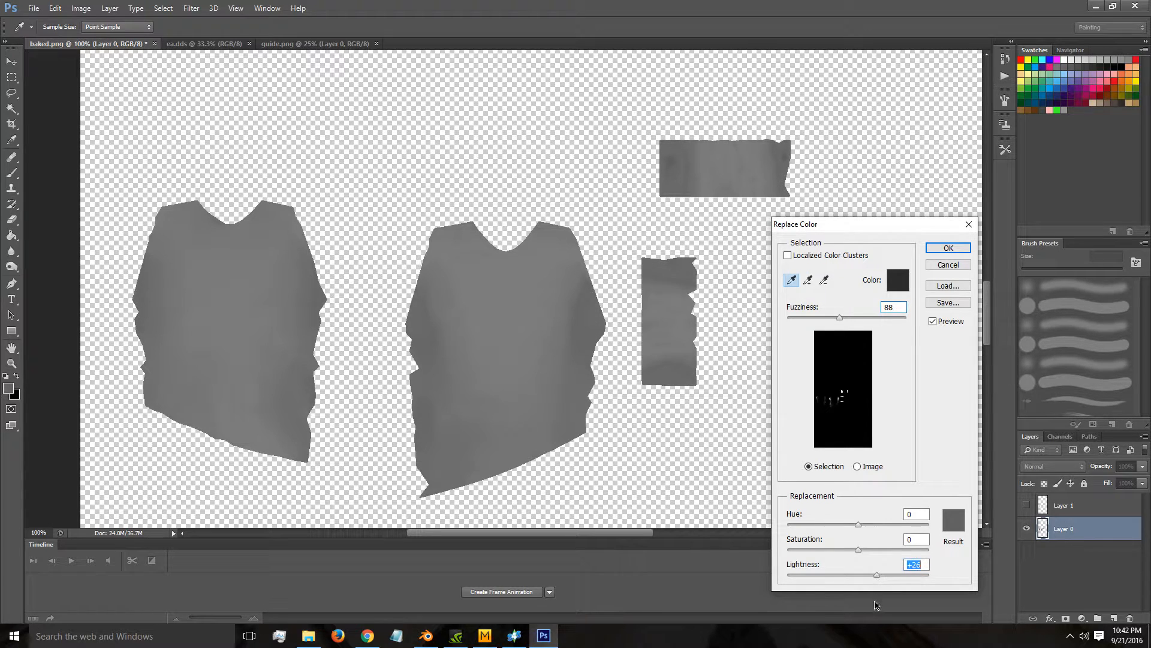
click(932, 322)
click(933, 322)
click(933, 322)
click(933, 322)
click(932, 322)
click(932, 322)
click(933, 323)
click(932, 322)
click(948, 248)
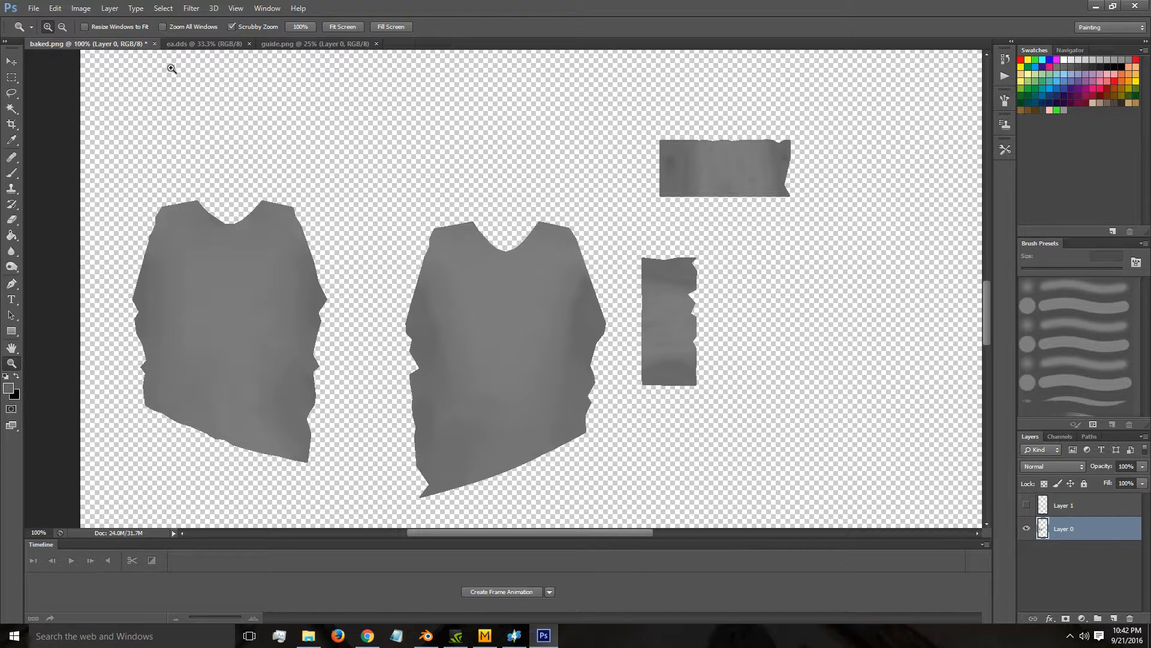
Apply a second Replace Color adjustment to the remaining darker grey with fuzziness 11 and lightness +6.
click(81, 8)
mouse_move(112, 39)
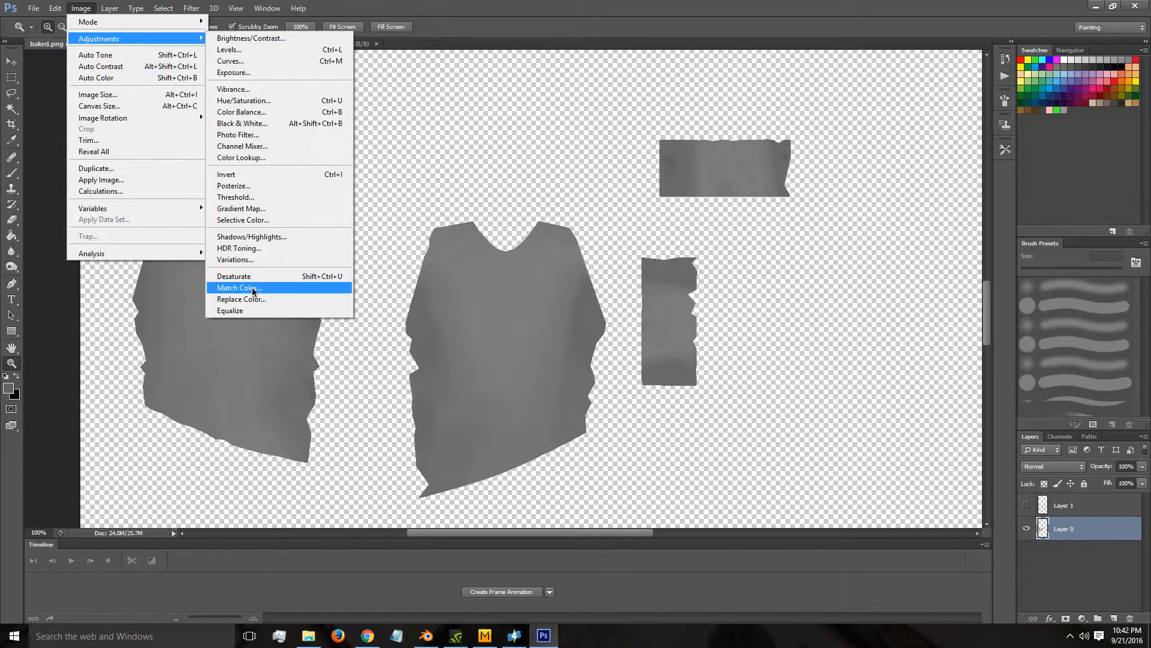
click(254, 299)
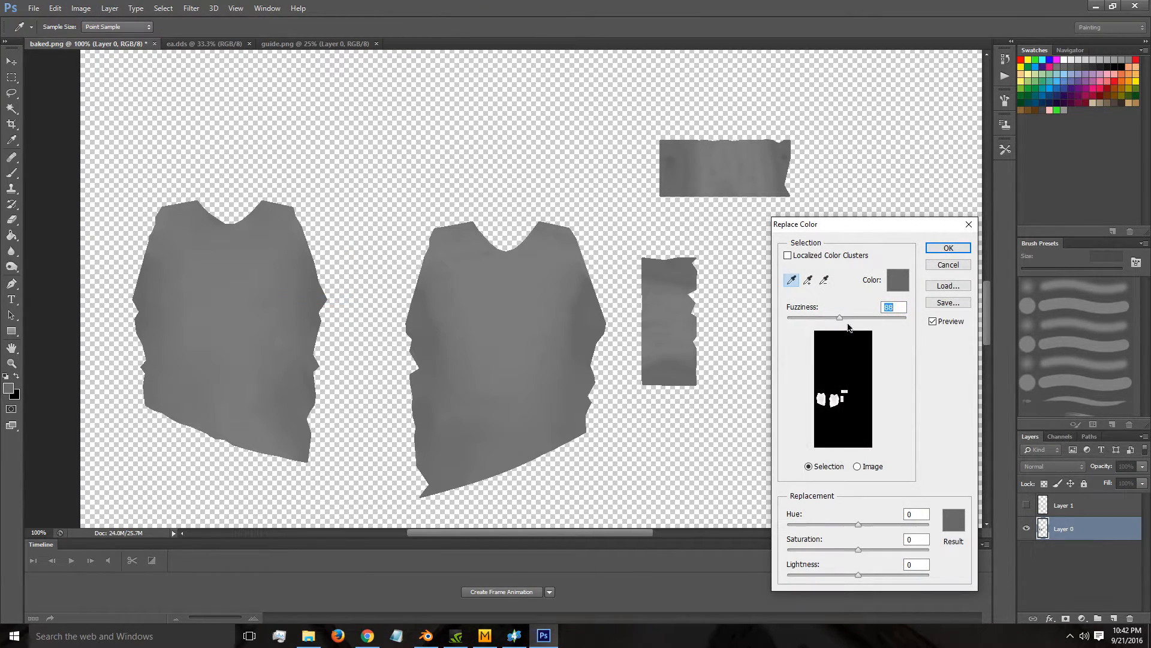
drag(818, 320, 794, 322)
drag(861, 571, 863, 571)
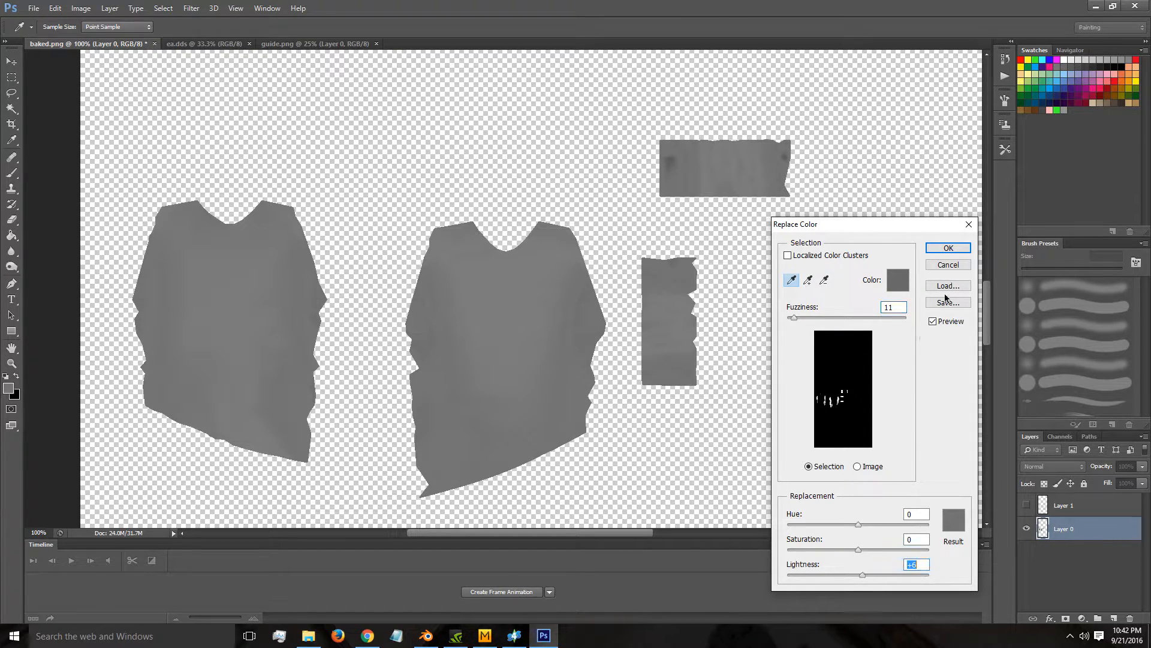
click(949, 249)
Lasso the horizontal sleeve piece's two dark spots and the upright piece's upper edge patch, fill them with Content-Aware and deselect.
key(z)
click(81, 8)
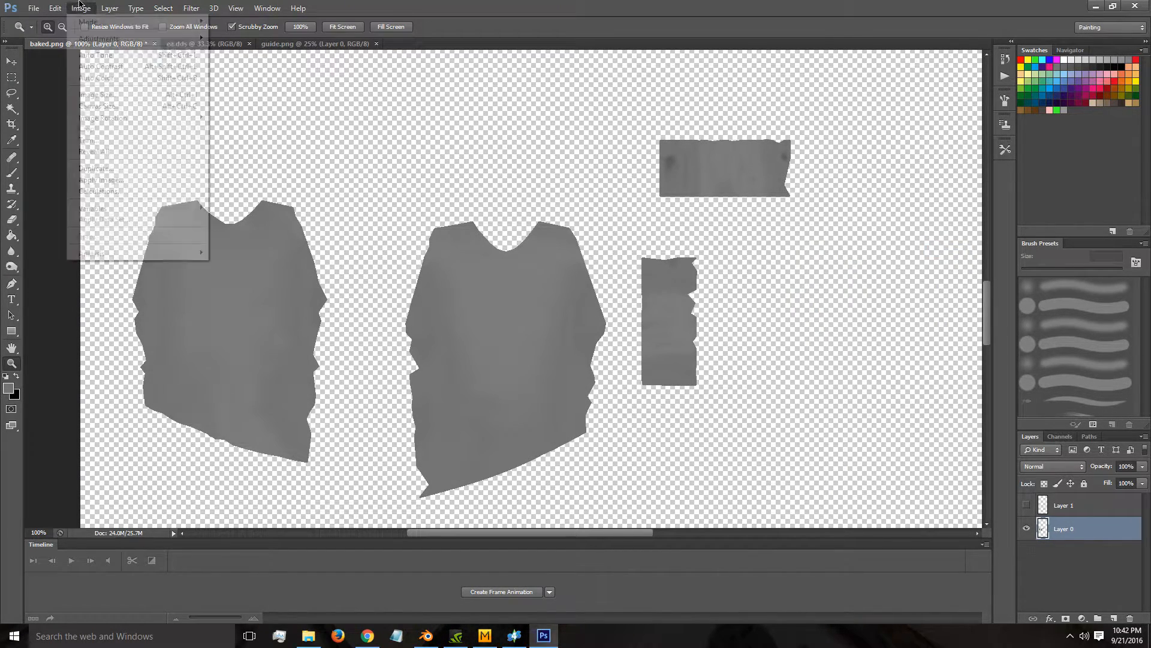
mouse_move(99, 39)
click(735, 159)
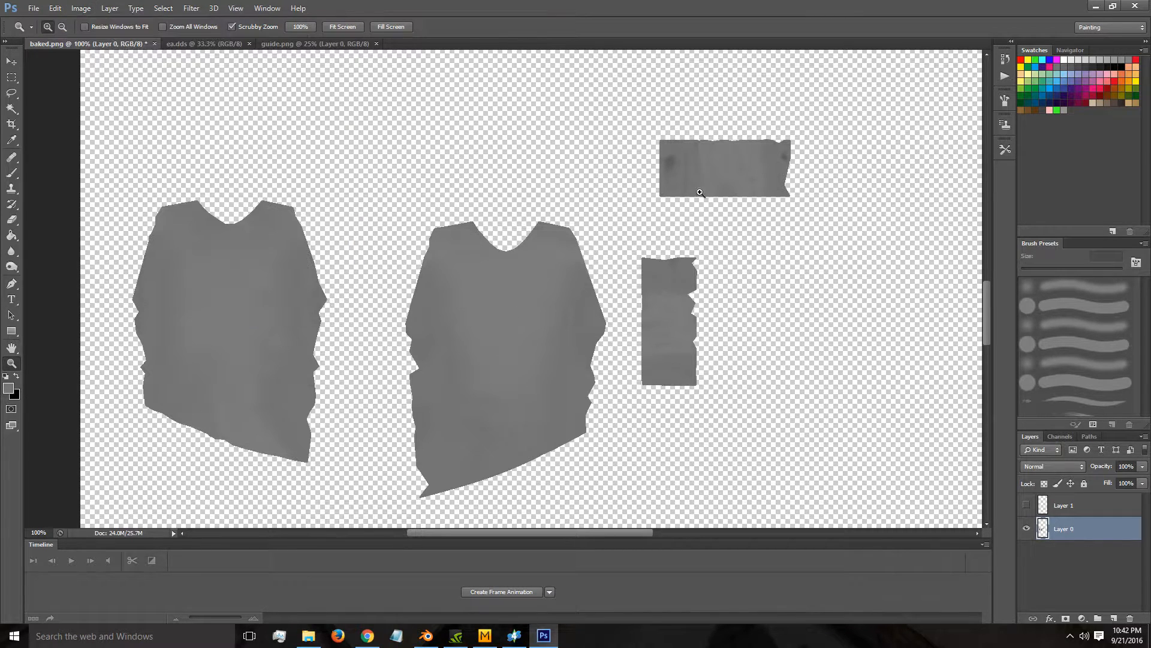
click(706, 185)
click(725, 142)
click(9, 91)
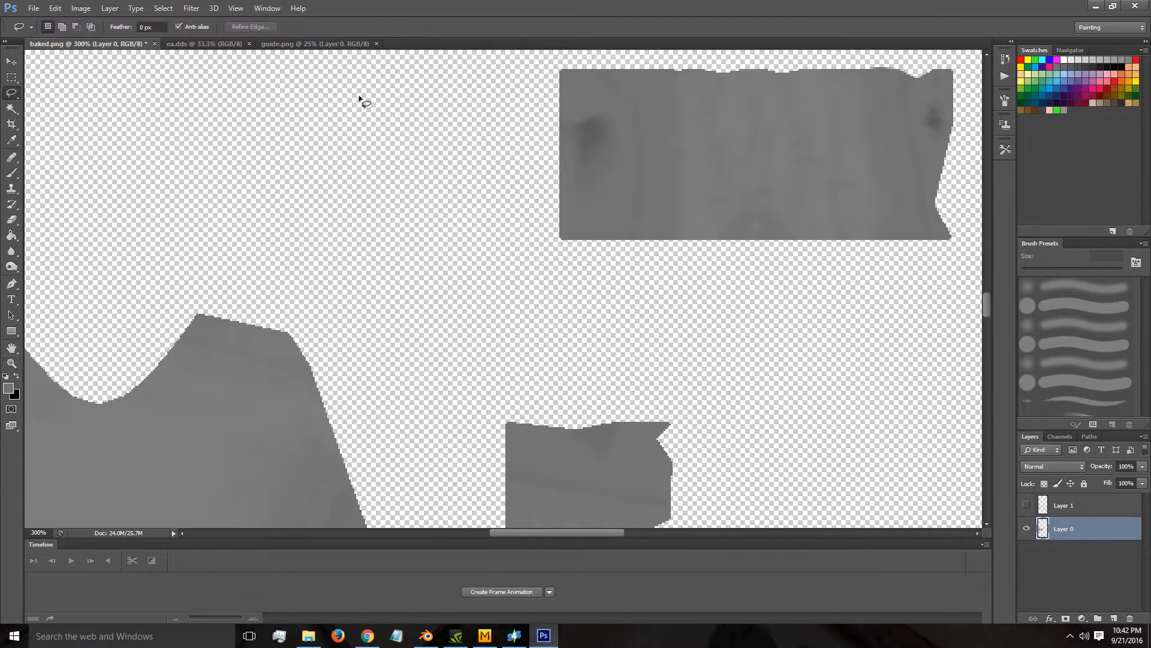
drag(598, 190, 608, 103)
mouse_move(936, 92)
mouse_down()
mouse_move(904, 138)
mouse_move(953, 140)
mouse_up()
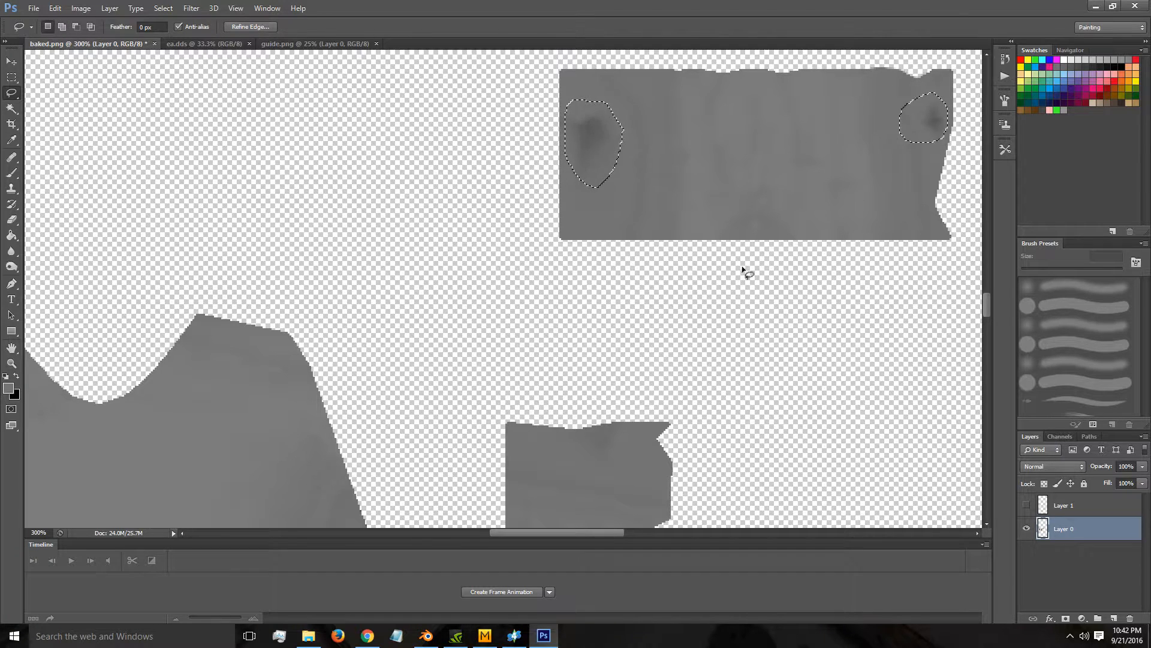
scroll(626, 287, down, 5)
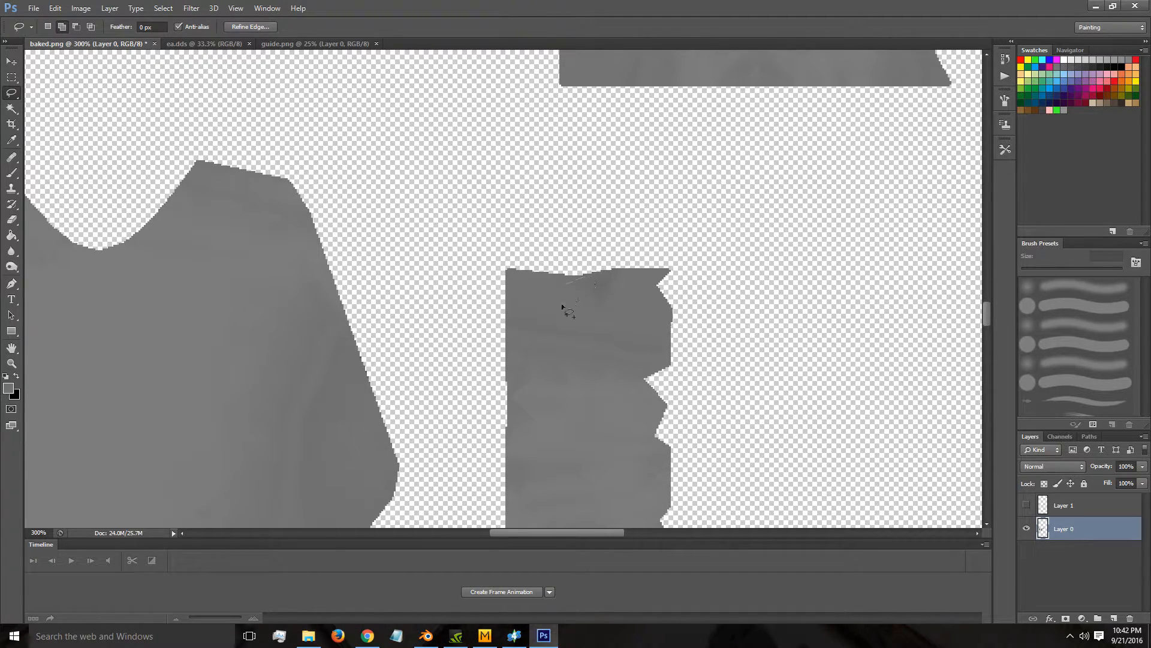
right_click(597, 278)
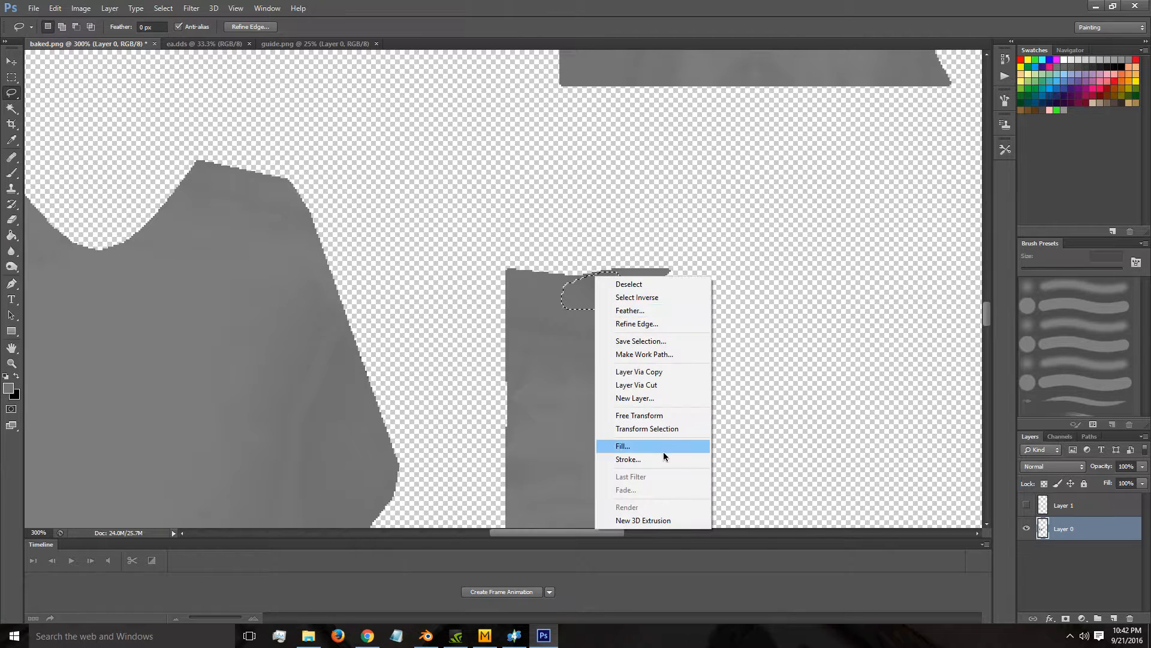
click(660, 448)
key(Return)
key(ctrl+d)
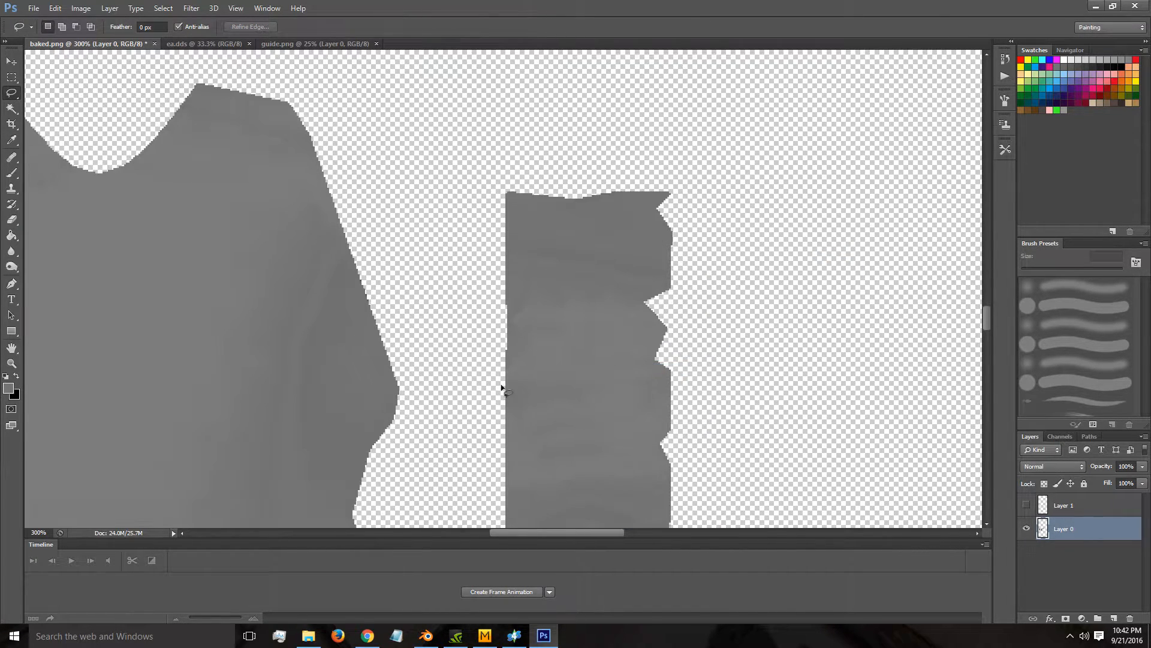
Briefly show the UV wireframe layer over the cleaned texture to compare them, and delete that wireframe layer, Layer 1.
key(z)
right_click(475, 380)
click(485, 386)
click(423, 315)
click(422, 315)
click(422, 314)
click(606, 341)
click(1024, 506)
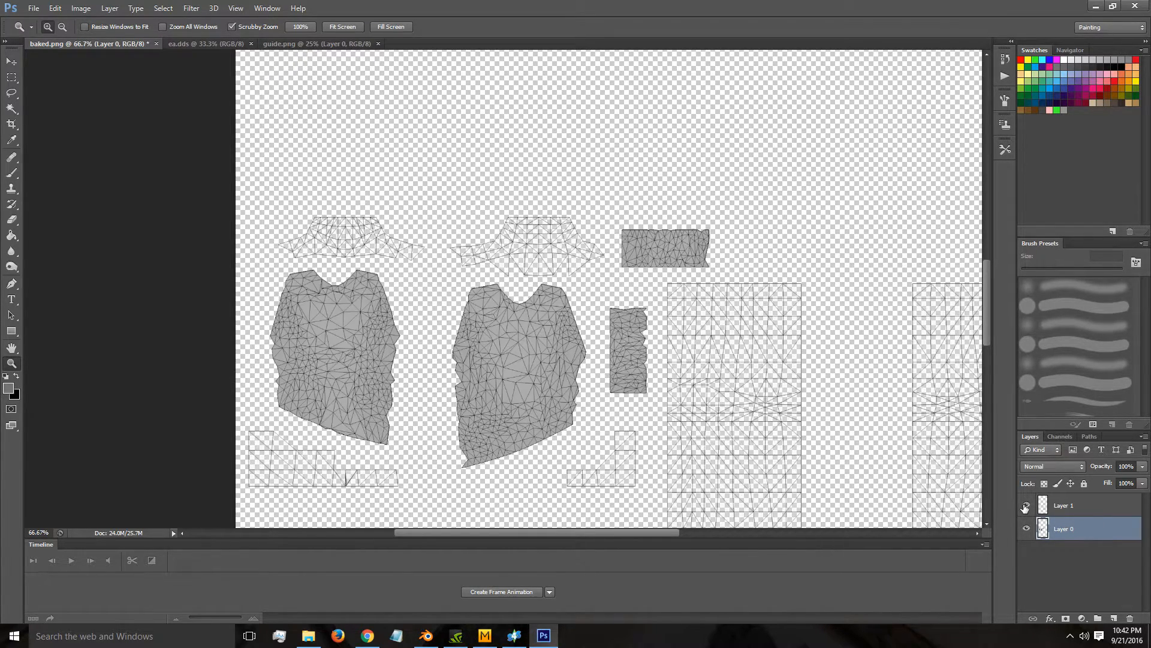
click(1026, 507)
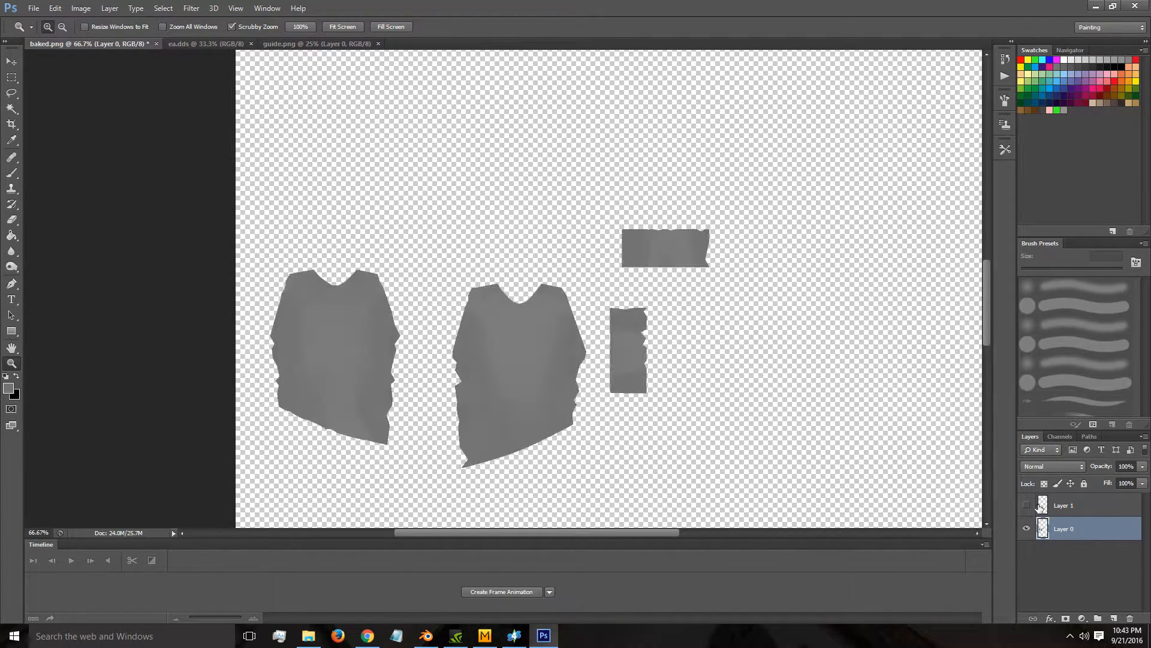
right_click(1080, 504)
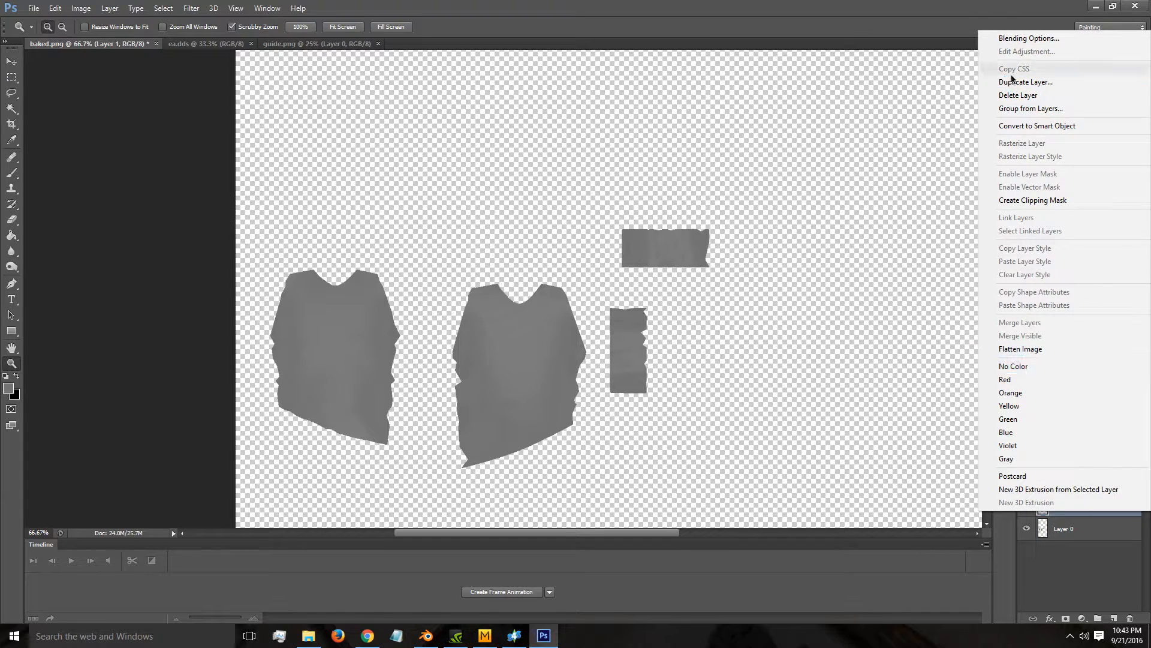
click(1022, 95)
Paint one soft black test dot on the middle of the second shirt piece with a 40 px brush.
click(468, 368)
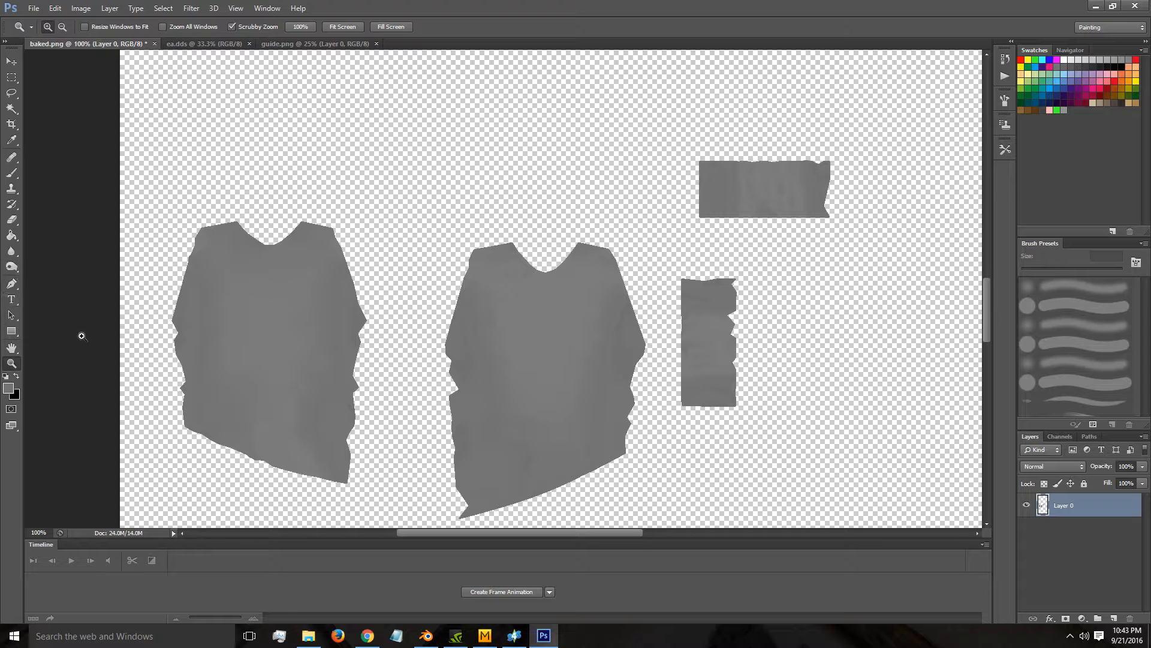
click(16, 376)
click(9, 388)
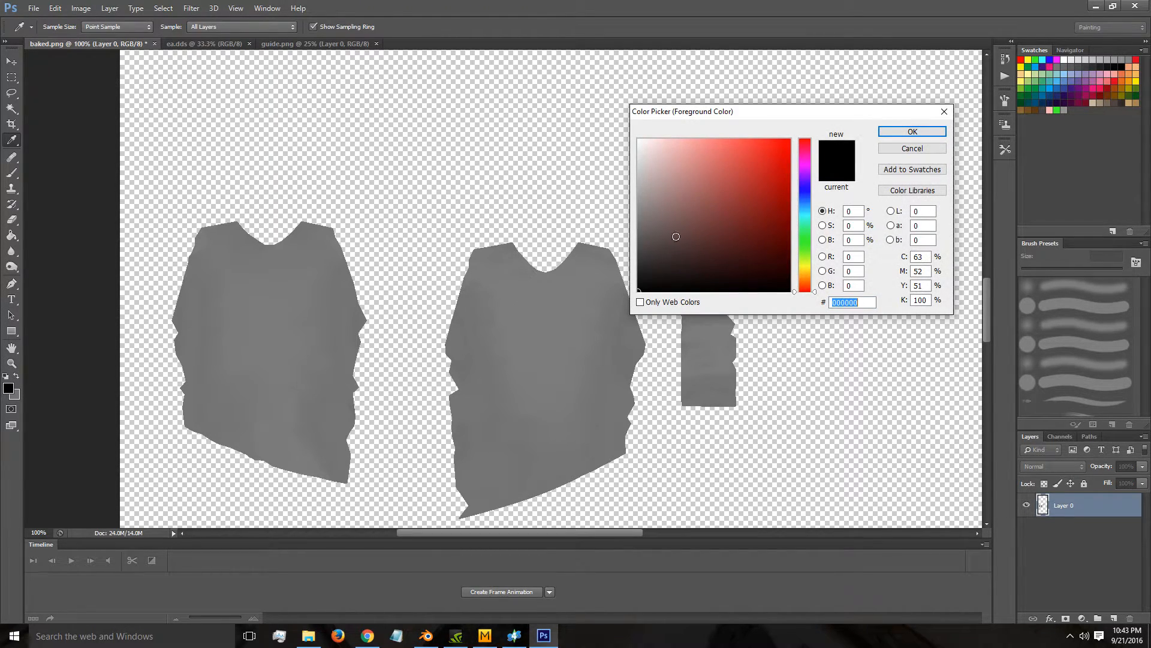
click(898, 138)
key(b)
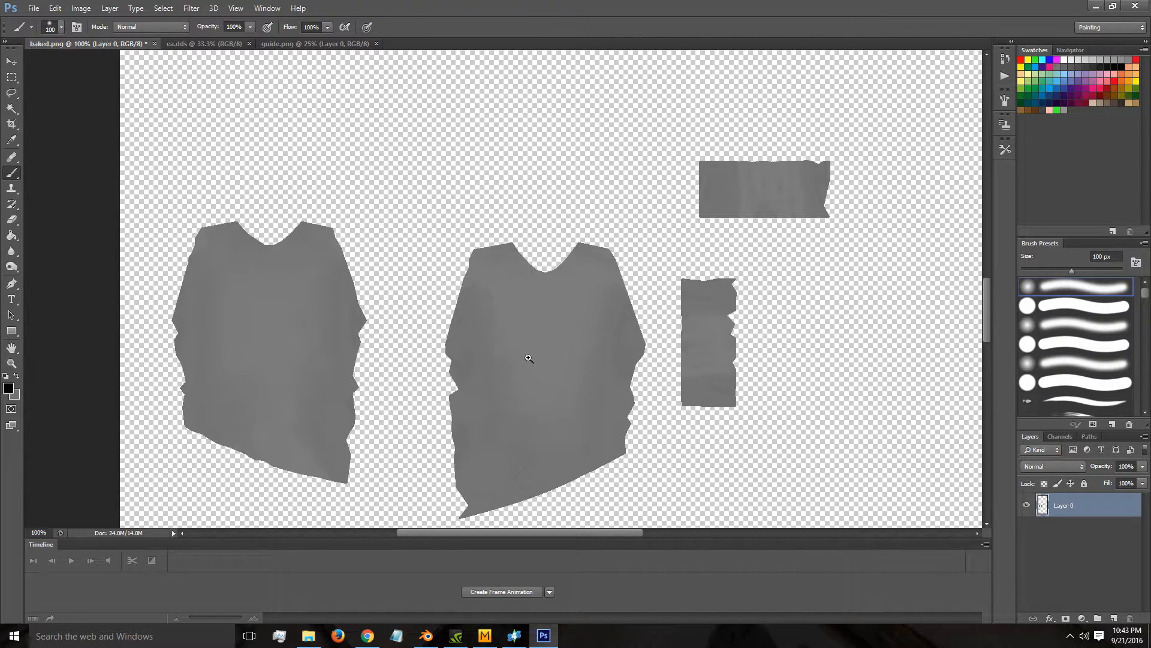
click(533, 376)
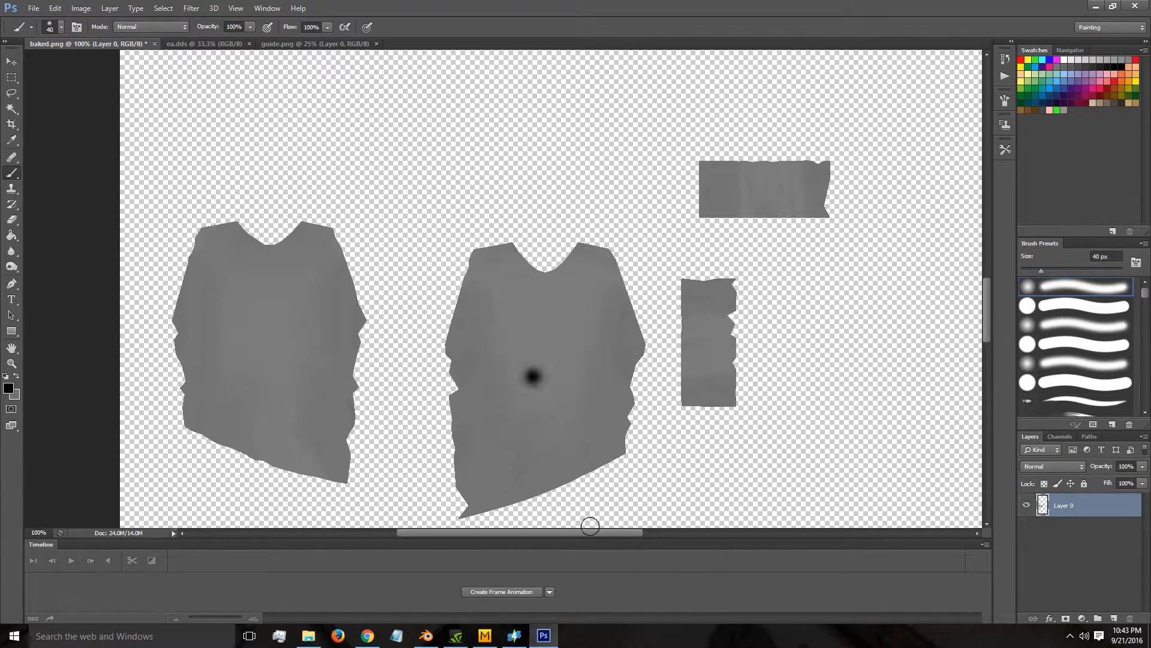
Lasso around the black test dot and fill the selection with Content-Aware.
key(z)
click(515, 385)
click(11, 93)
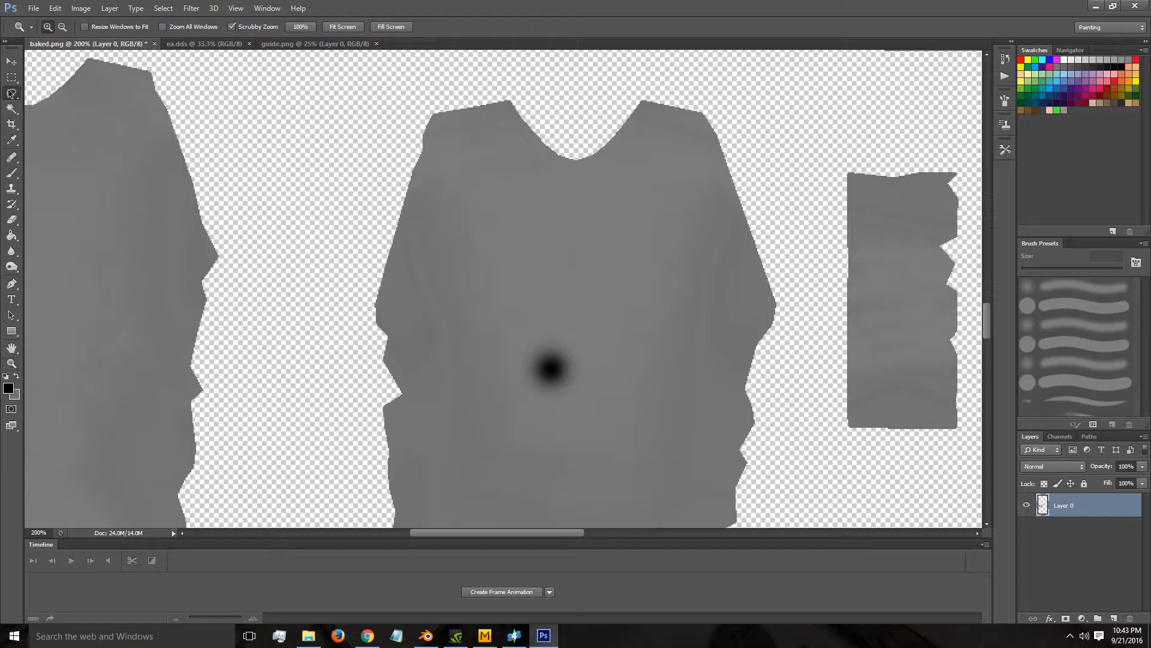
drag(577, 401, 560, 349)
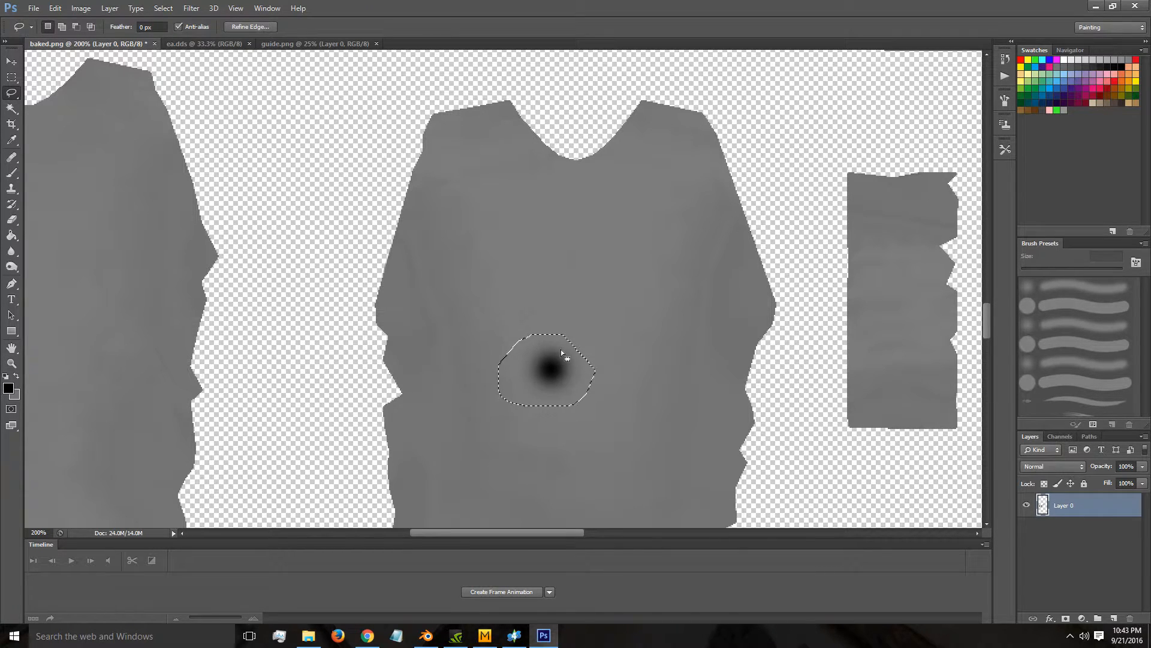
right_click(560, 349)
click(605, 515)
key(Return)
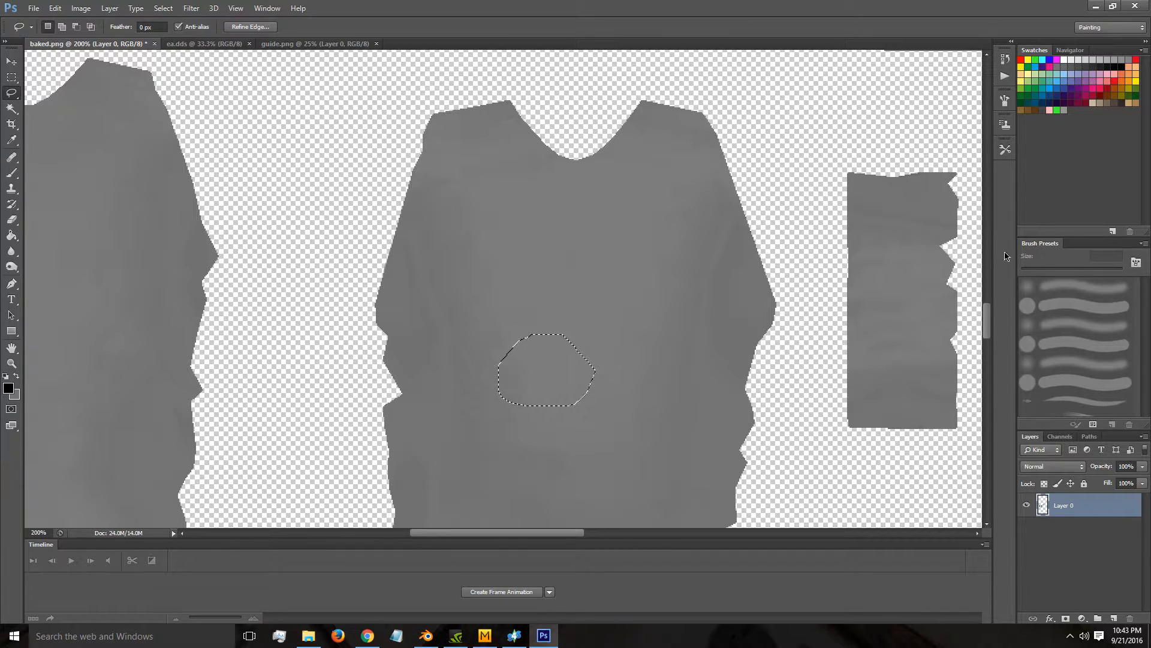
Revert the document's history to the Delete Layer state, discarding the test dot and its fill.
click(1006, 59)
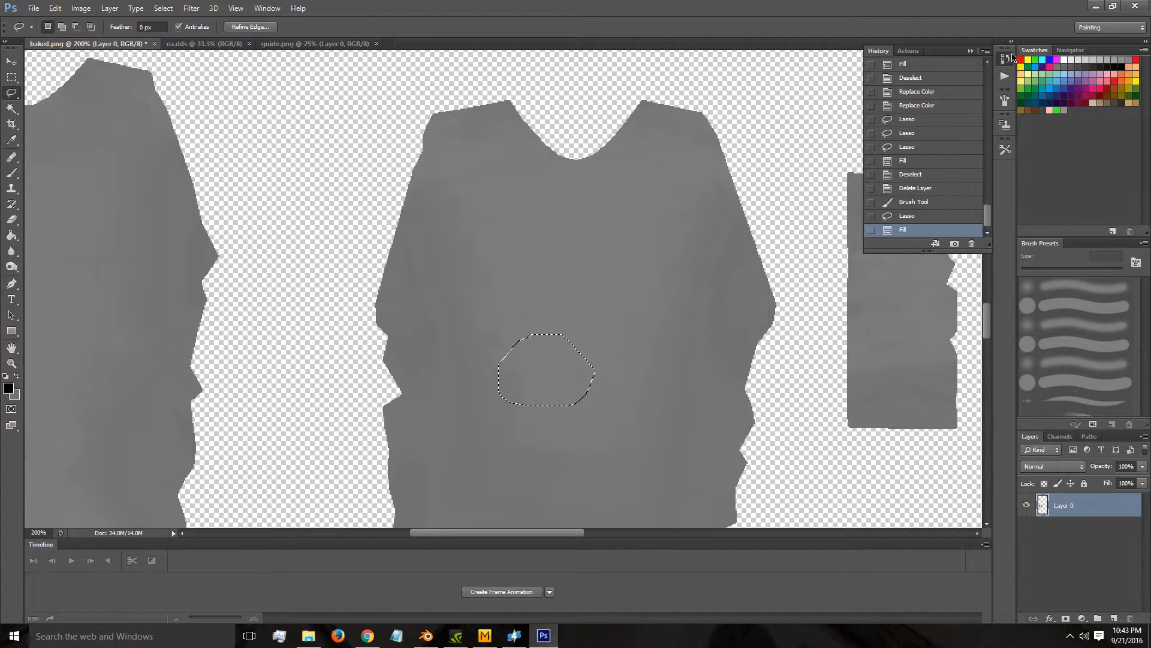
click(919, 189)
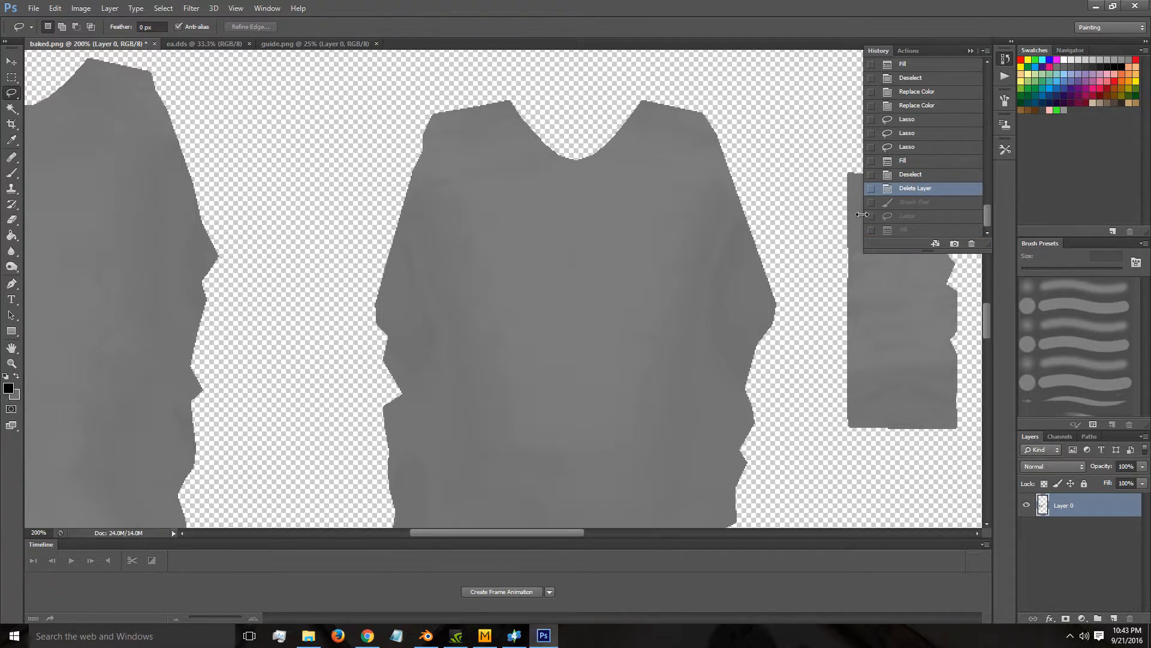
click(1004, 59)
Fit the whole cleaned texture in view and save baked.png.
scroll(505, 299, down, 4)
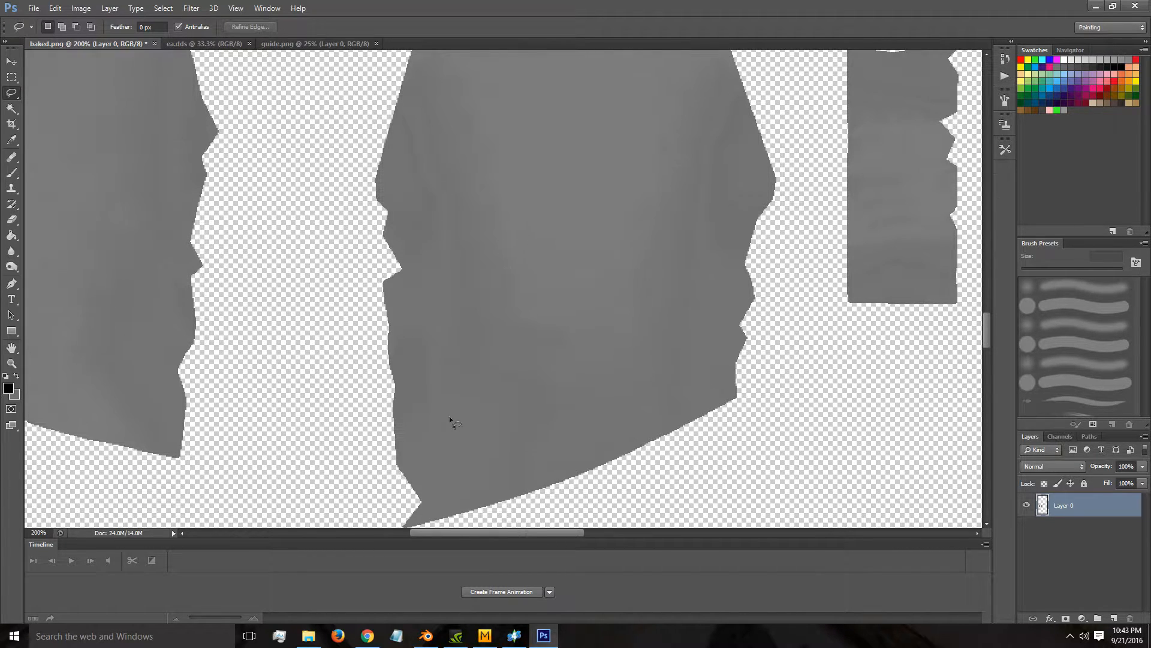
scroll(545, 183, up, 3)
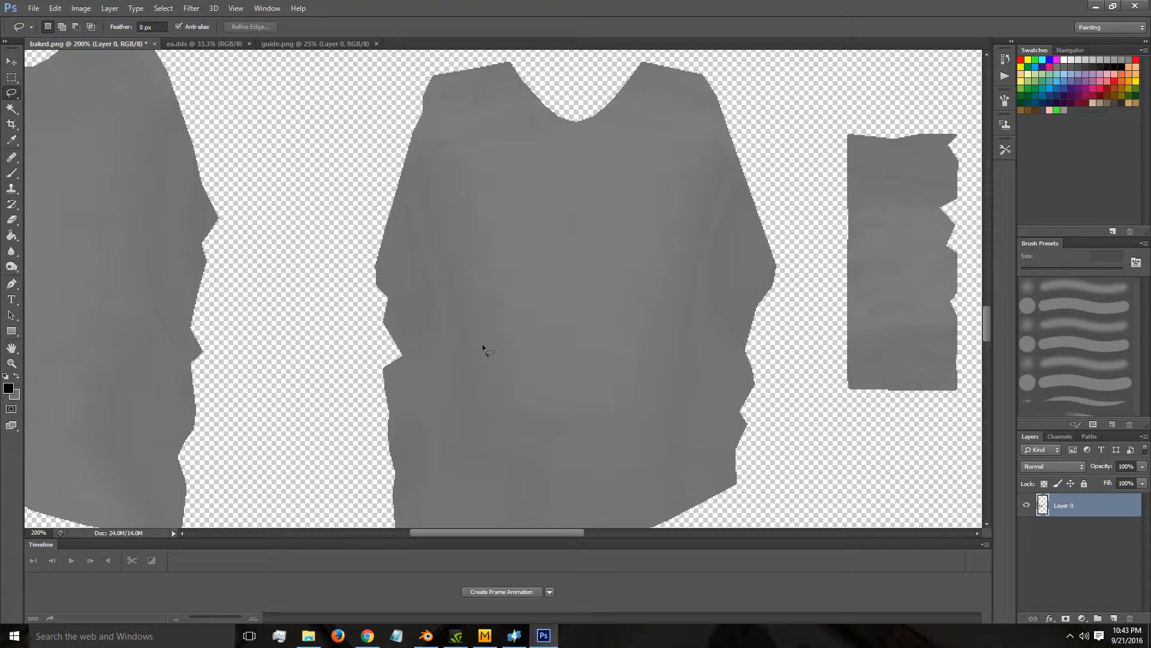
key(z)
right_click(480, 287)
click(487, 295)
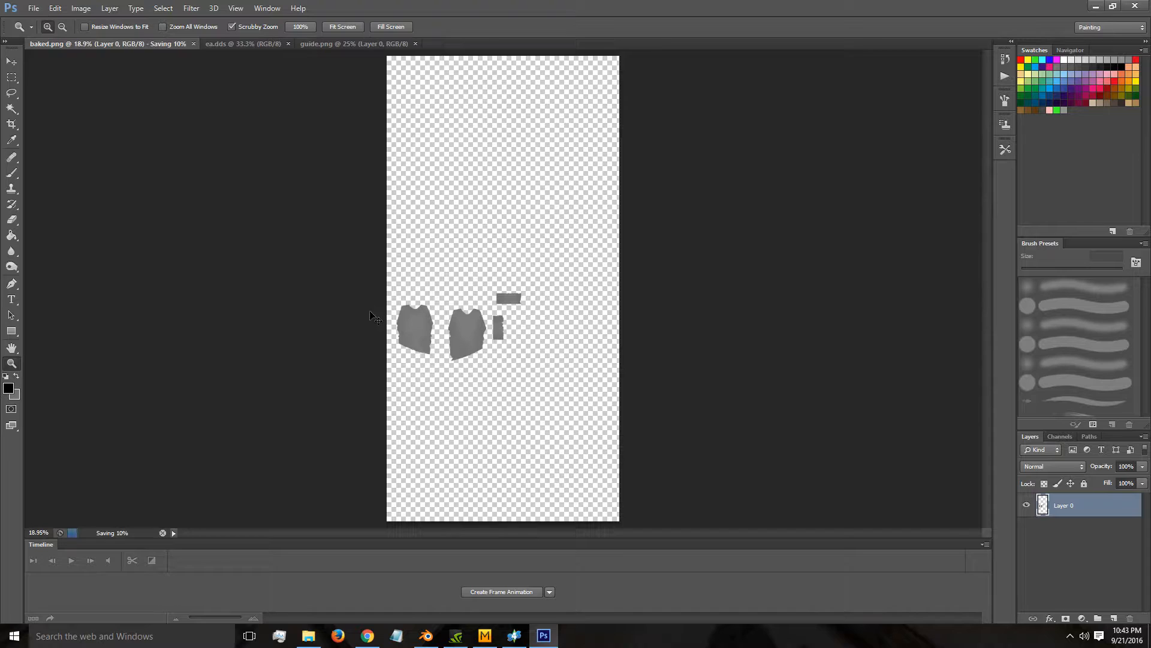
Switch to Sims 4 Studio and import the baked image from the Uneven Tee folder as the tee's texture.
click(514, 636)
drag(777, 333, 840, 348)
click(904, 270)
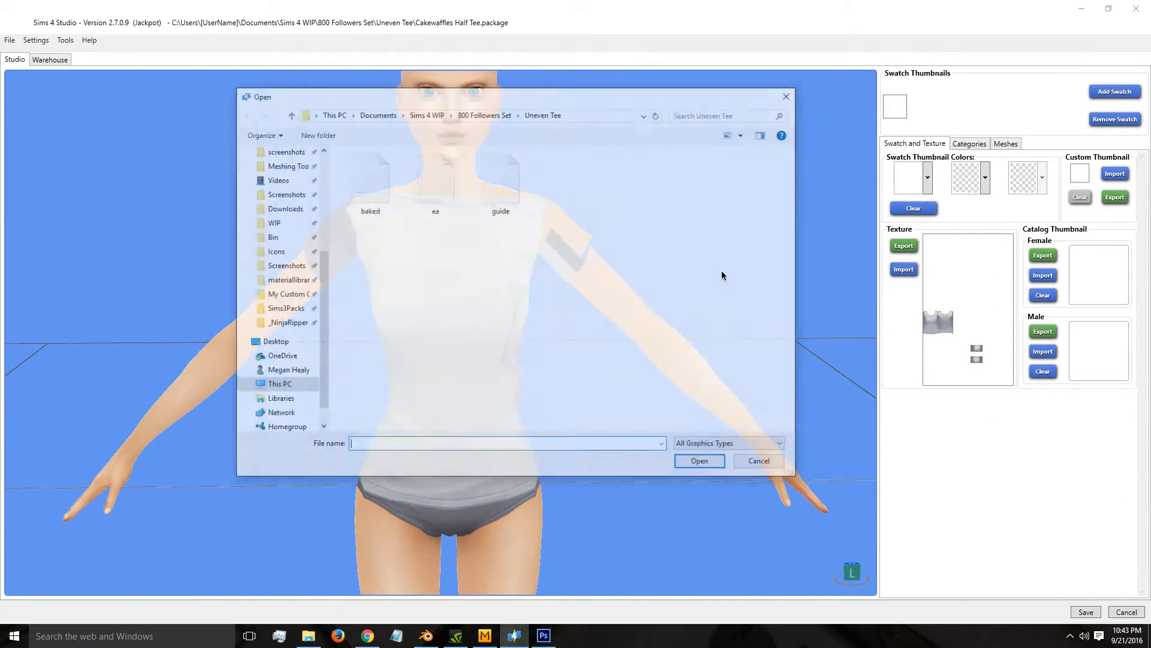
double_click(388, 222)
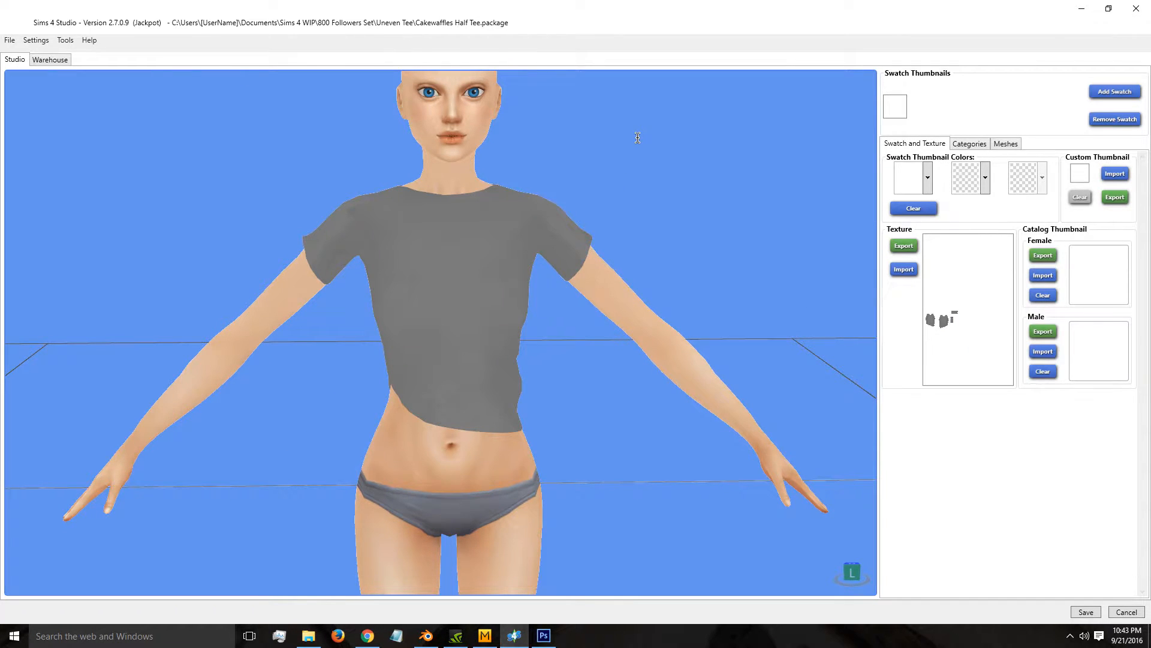
Examine the textured tee on the model from the front, back, sides and above, including the neckline and sleeves.
drag(286, 189, 794, 305)
drag(386, 268, 328, 346)
drag(307, 446, 730, 387)
mouse_move(487, 101)
mouse_down()
mouse_move(462, 334)
mouse_move(432, 421)
mouse_move(450, 385)
mouse_move(429, 407)
mouse_move(457, 404)
mouse_move(70, 441)
mouse_move(172, 311)
mouse_move(107, 259)
mouse_up()
drag(380, 226, 362, 442)
mouse_move(331, 267)
mouse_down()
mouse_move(982, 313)
mouse_move(1018, 100)
mouse_move(1103, 4)
mouse_move(336, 187)
mouse_move(283, 108)
mouse_move(252, 232)
mouse_move(154, 239)
mouse_move(228, 206)
mouse_move(467, 178)
mouse_move(307, 252)
mouse_move(403, 222)
mouse_move(421, 181)
mouse_move(440, 257)
mouse_up()
scroll(440, 257, up, 4)
mouse_move(335, 240)
mouse_down()
mouse_move(326, 156)
mouse_move(383, 160)
mouse_move(445, 236)
mouse_move(478, 219)
mouse_move(529, 257)
mouse_move(504, 246)
mouse_up()
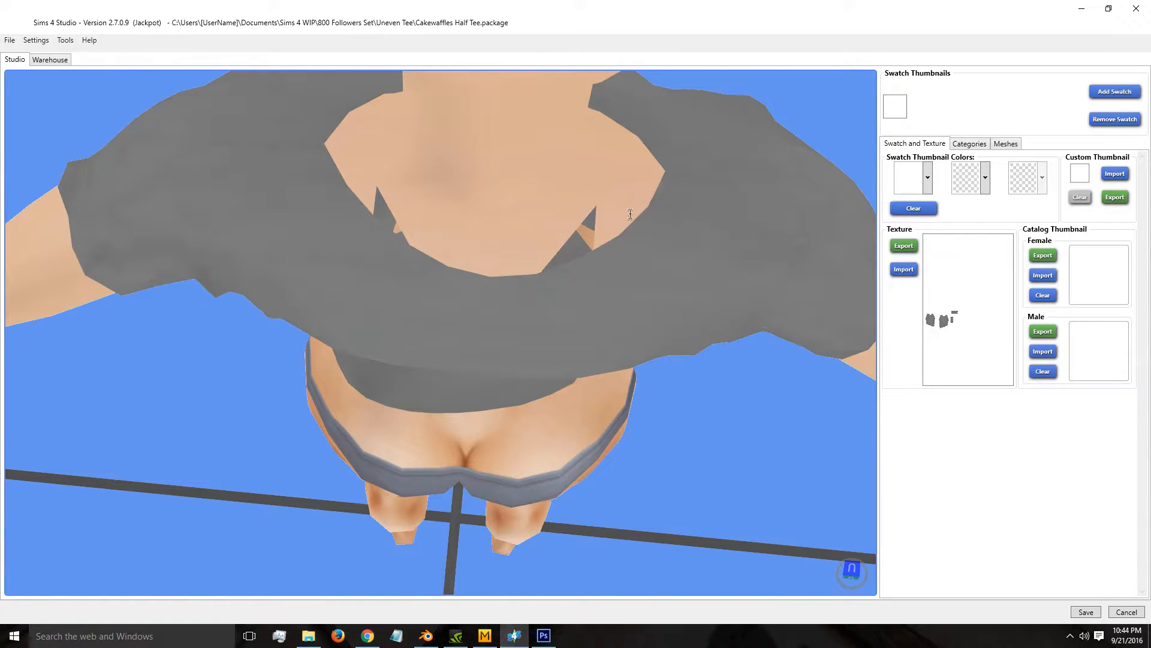
mouse_move(543, 429)
mouse_down()
mouse_move(824, 281)
mouse_move(1059, 314)
mouse_move(1147, 429)
mouse_move(498, 339)
mouse_move(503, 363)
mouse_up()
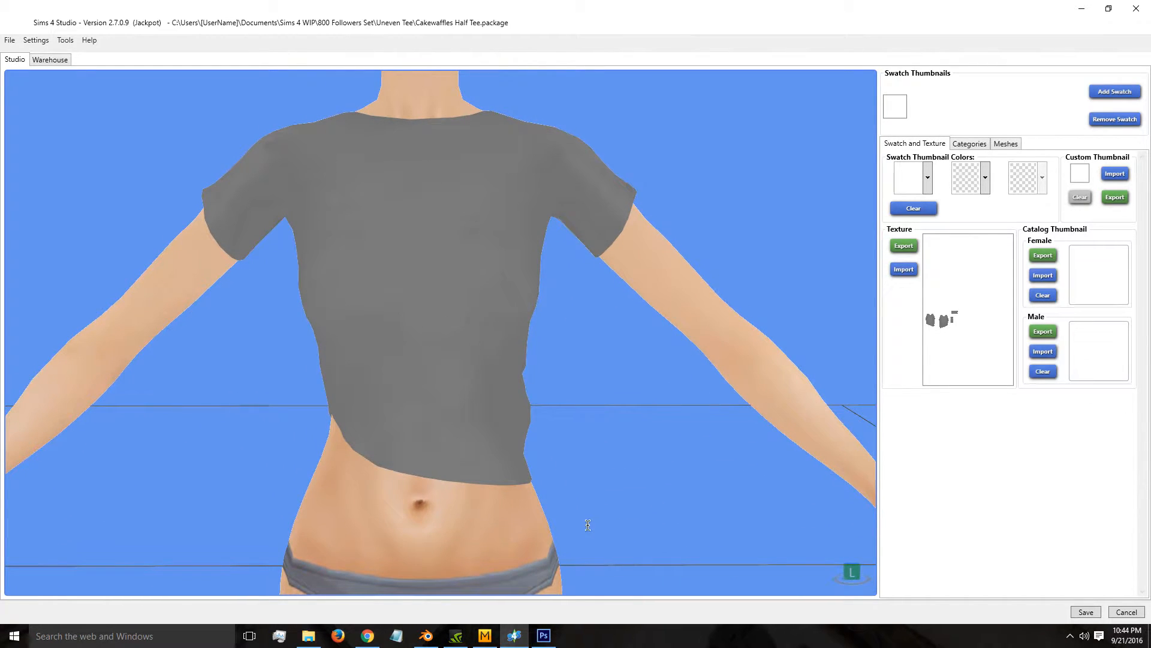
Switch back to Photoshop and check the image sizes of baked.png and guide.png without changing them.
click(544, 635)
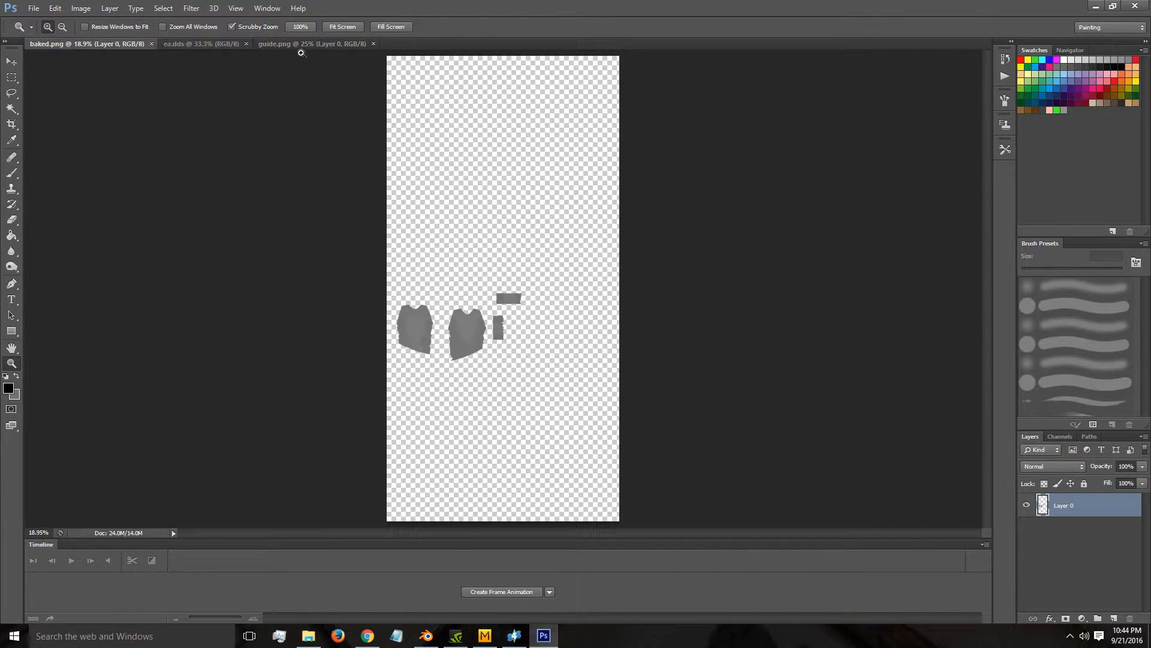
click(309, 43)
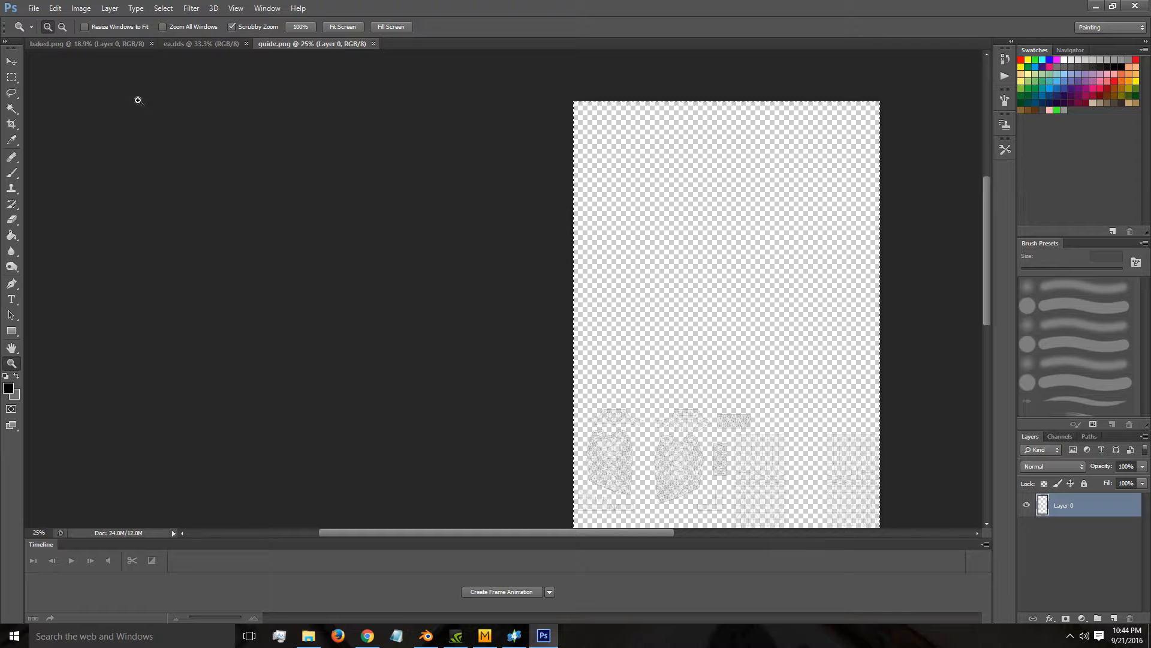
click(84, 43)
click(81, 8)
click(98, 94)
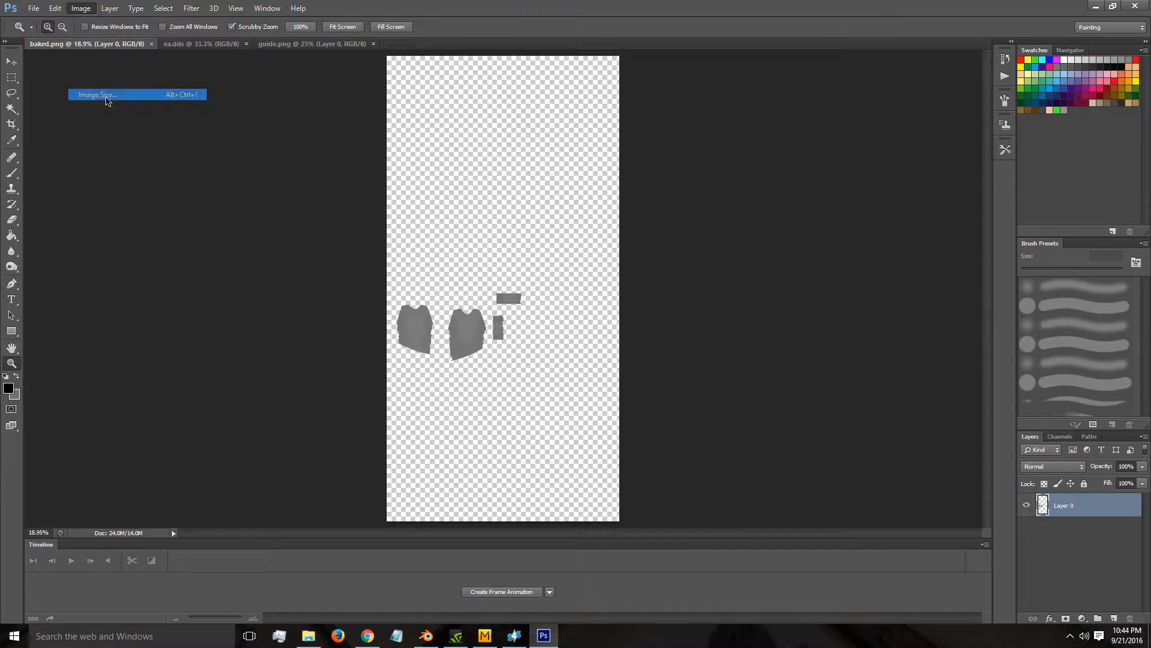
click(883, 255)
click(883, 255)
click(295, 42)
click(81, 8)
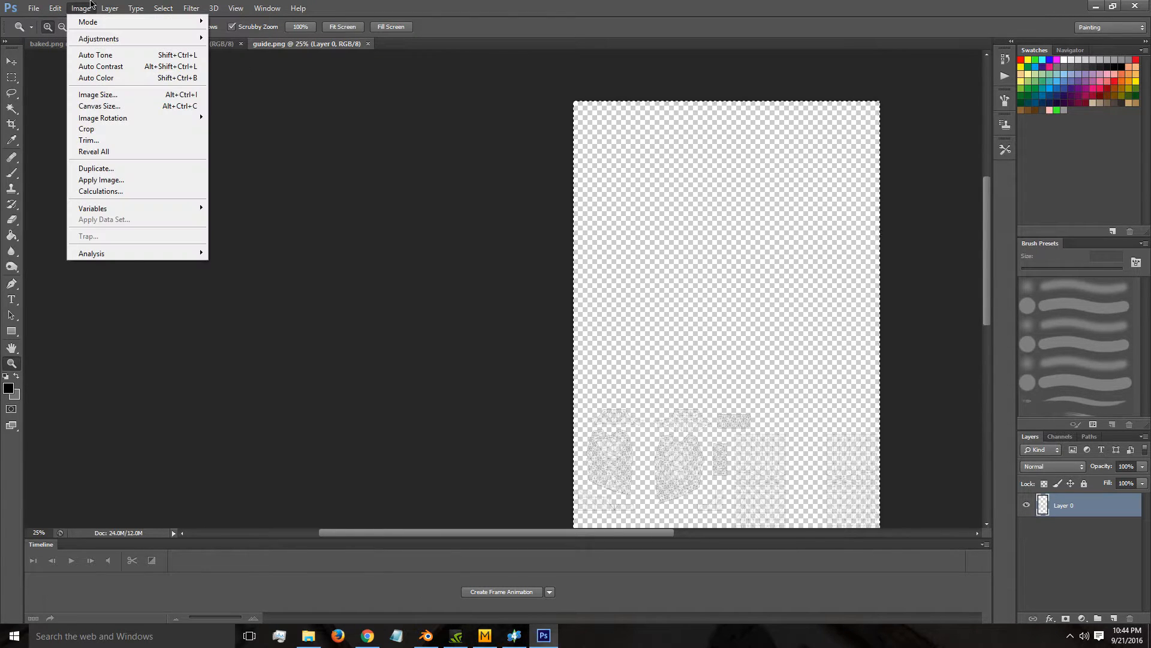
click(98, 95)
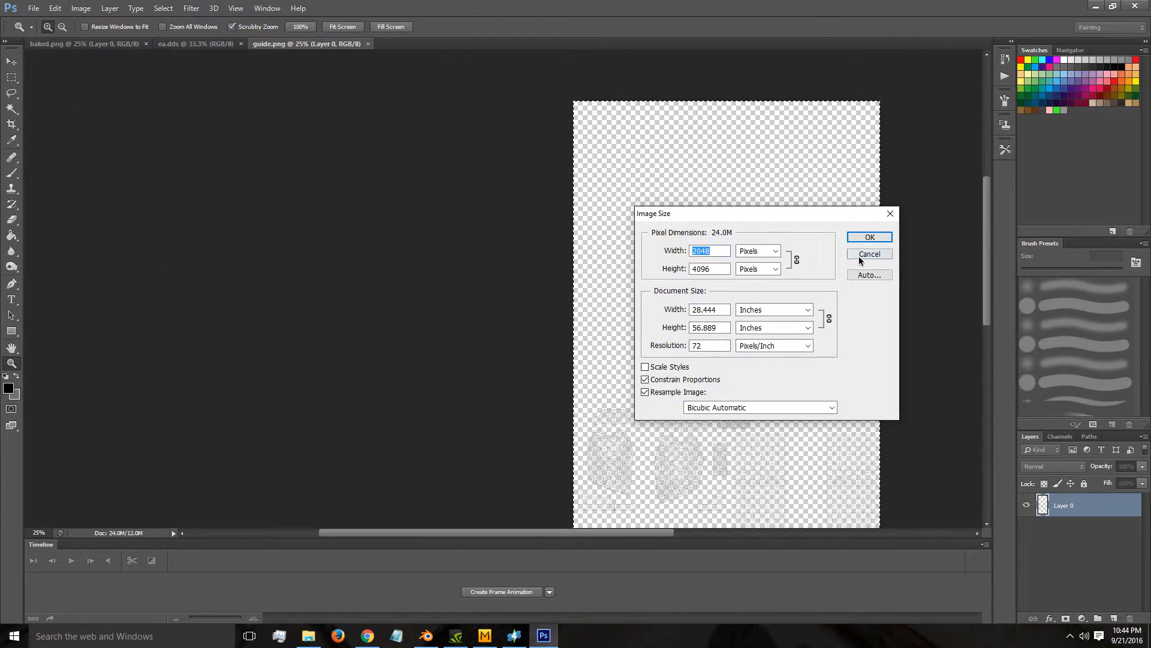
click(859, 257)
Resize the ea.dds image to 2048 by 4096 pixels.
click(195, 44)
click(81, 8)
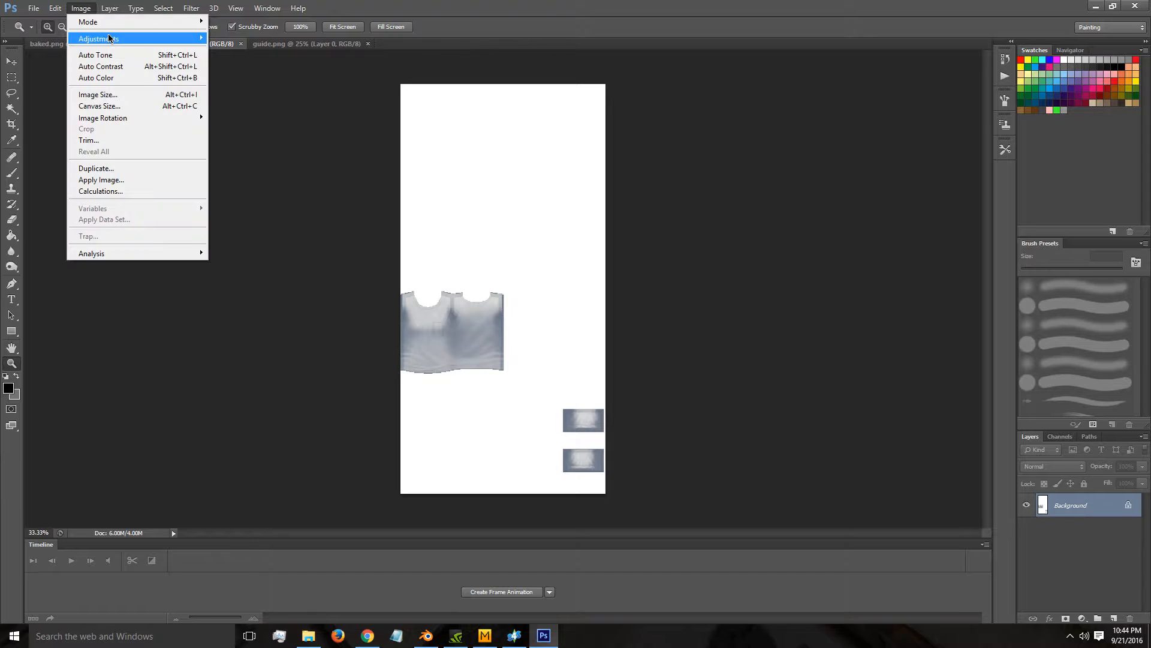
click(98, 95)
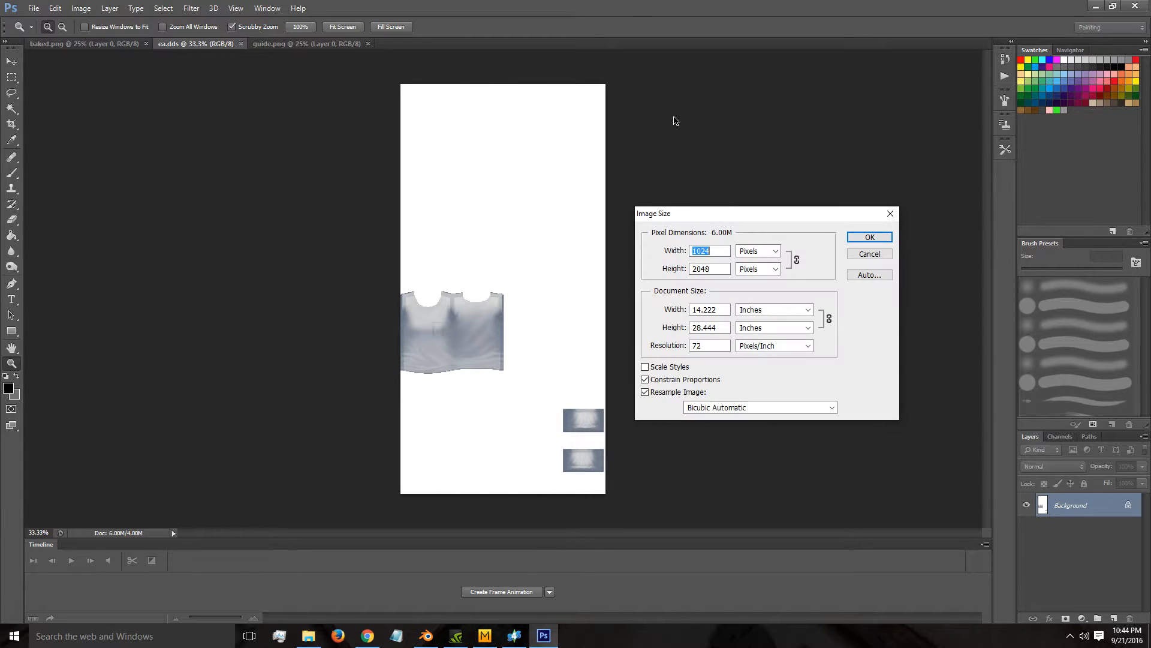
text(2048)
key(Tab)
text(4096)
key(Return)
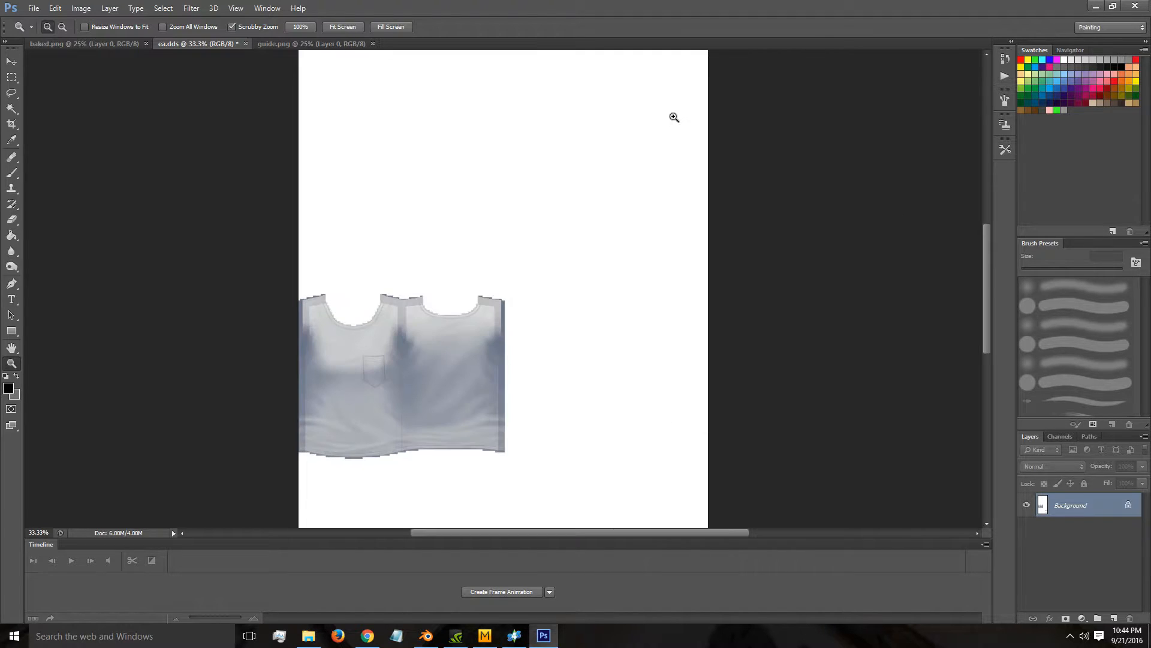
Copy the entire resized ea.dds image and paste it into guide.png as a new layer.
right_click(486, 269)
click(493, 276)
alt+click(494, 273)
key(ctrl+a)
click(305, 43)
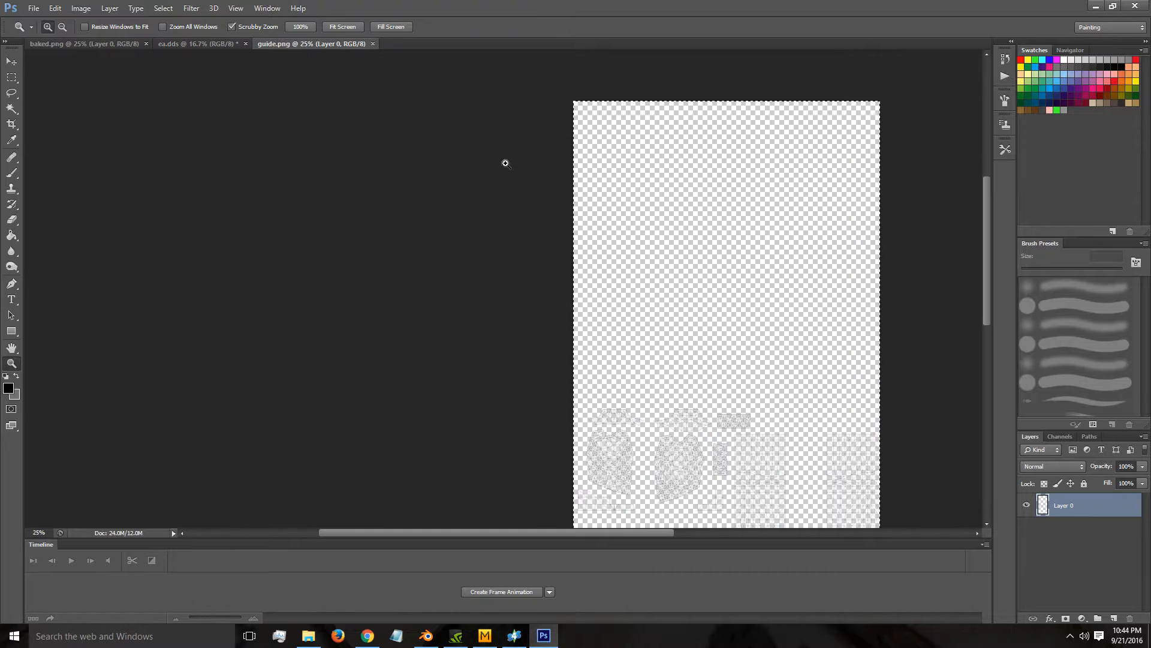
right_click(648, 343)
click(676, 349)
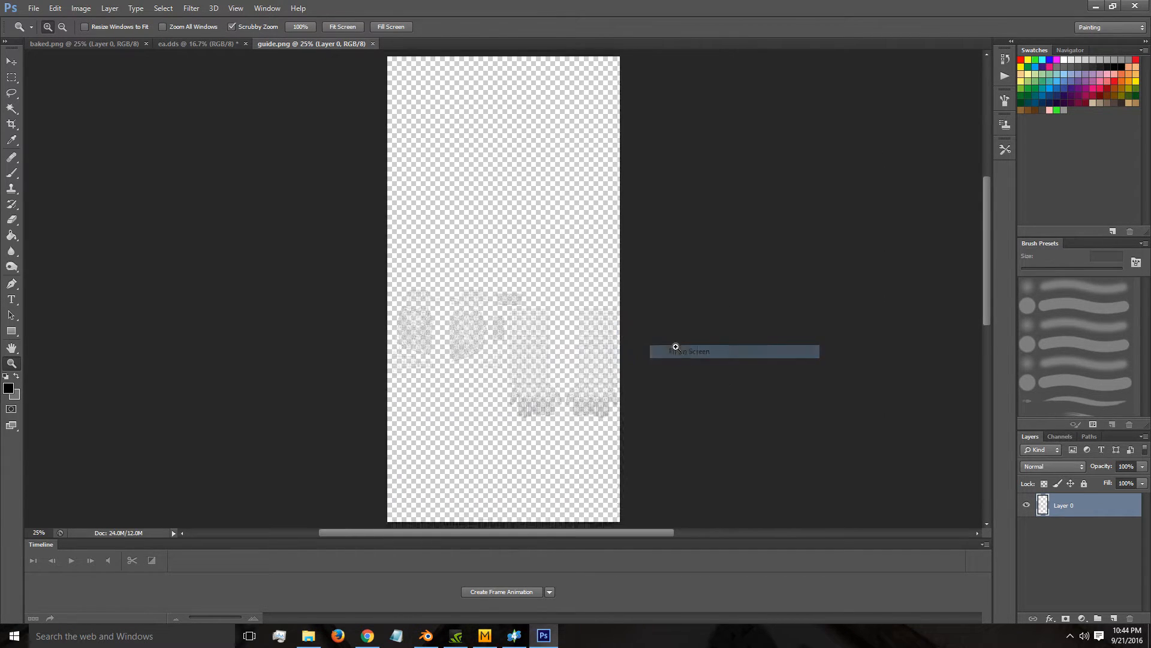
alt+click(468, 288)
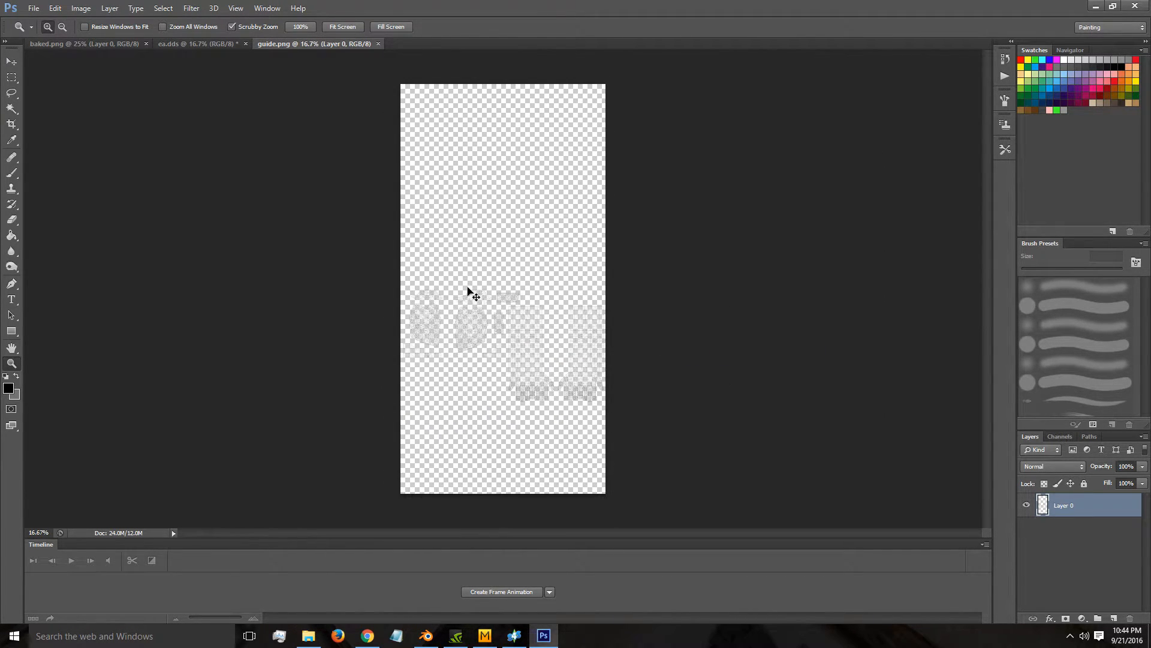
key(ctrl+v)
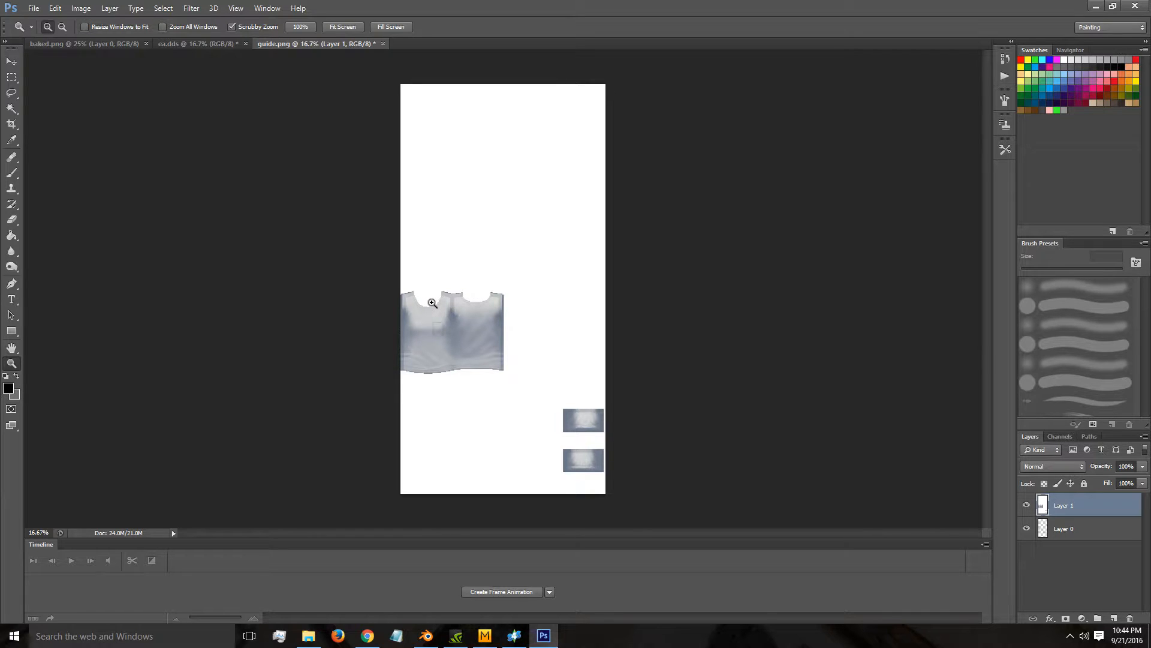
Lasso the chest pocket on the pasted shirt texture, fill it with Content-Aware to remove it, and deselect.
right_click(438, 306)
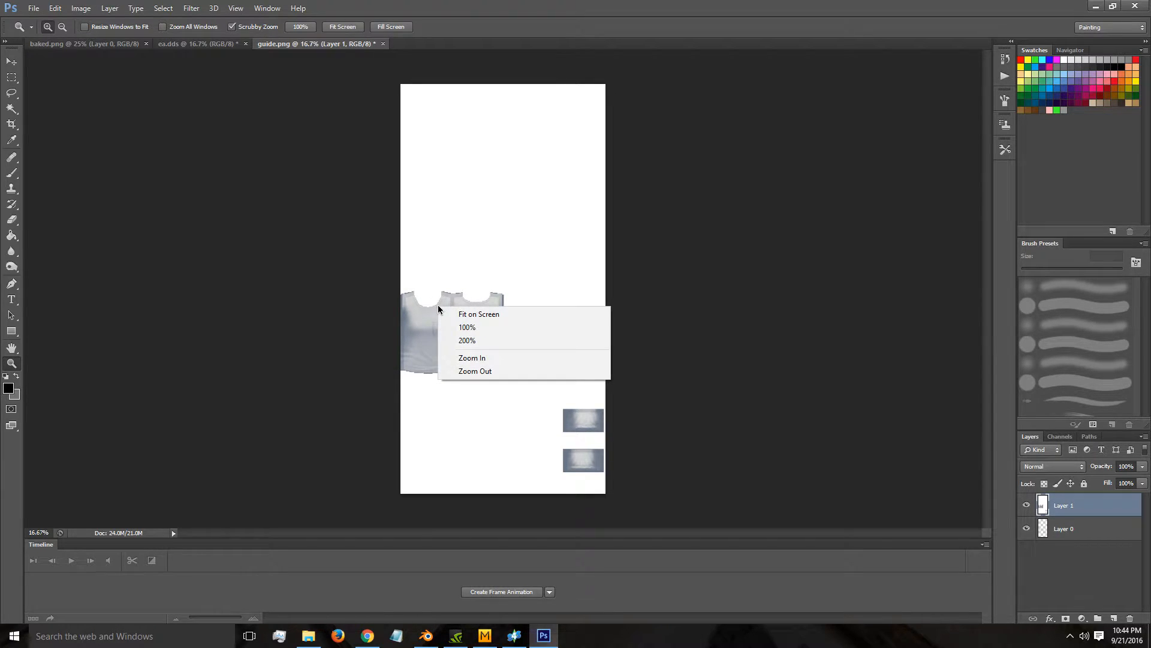
click(451, 268)
drag(451, 307, 476, 333)
click(475, 331)
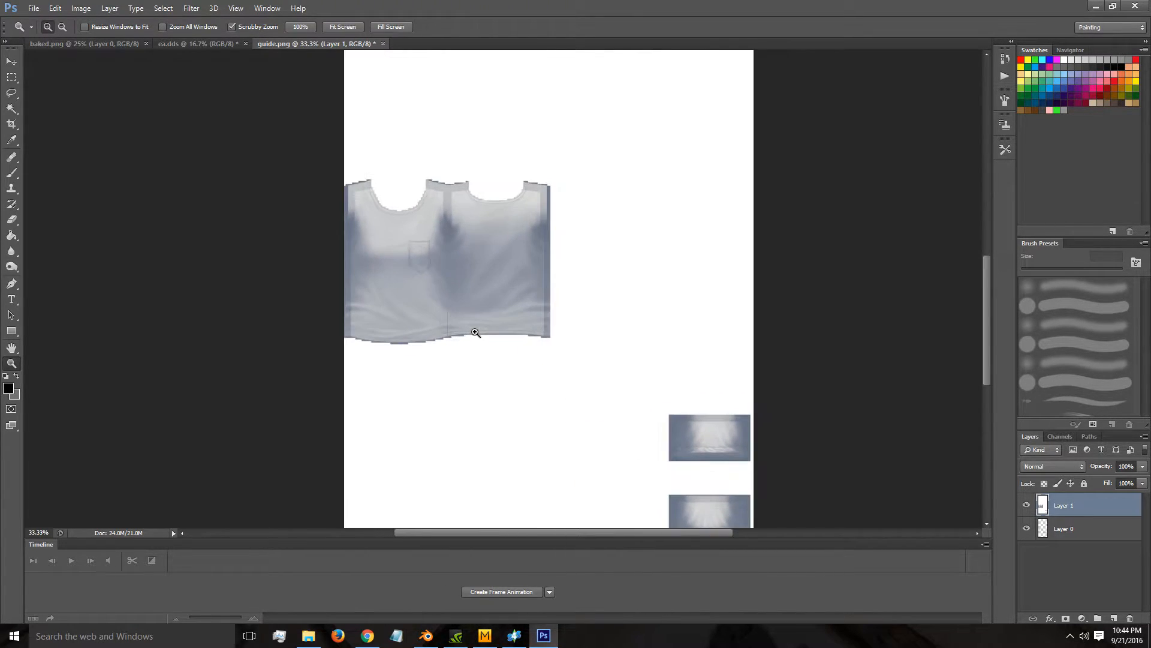
click(473, 329)
click(453, 327)
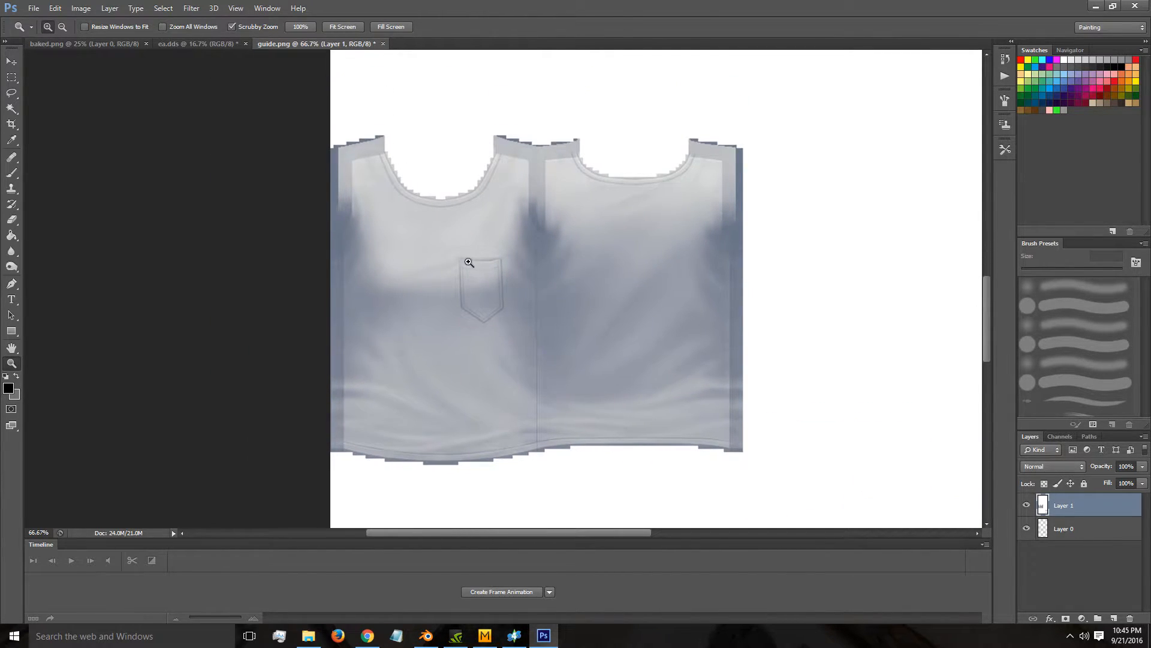
click(466, 269)
scroll(471, 303, down, 3)
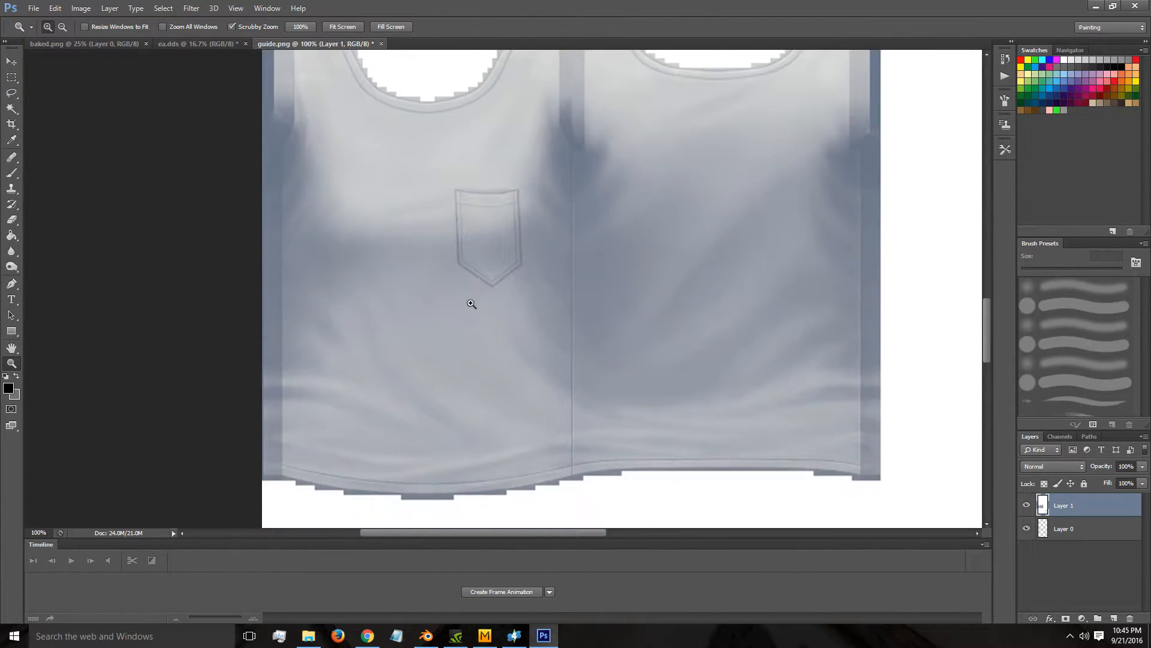
click(5, 95)
drag(464, 180, 435, 239)
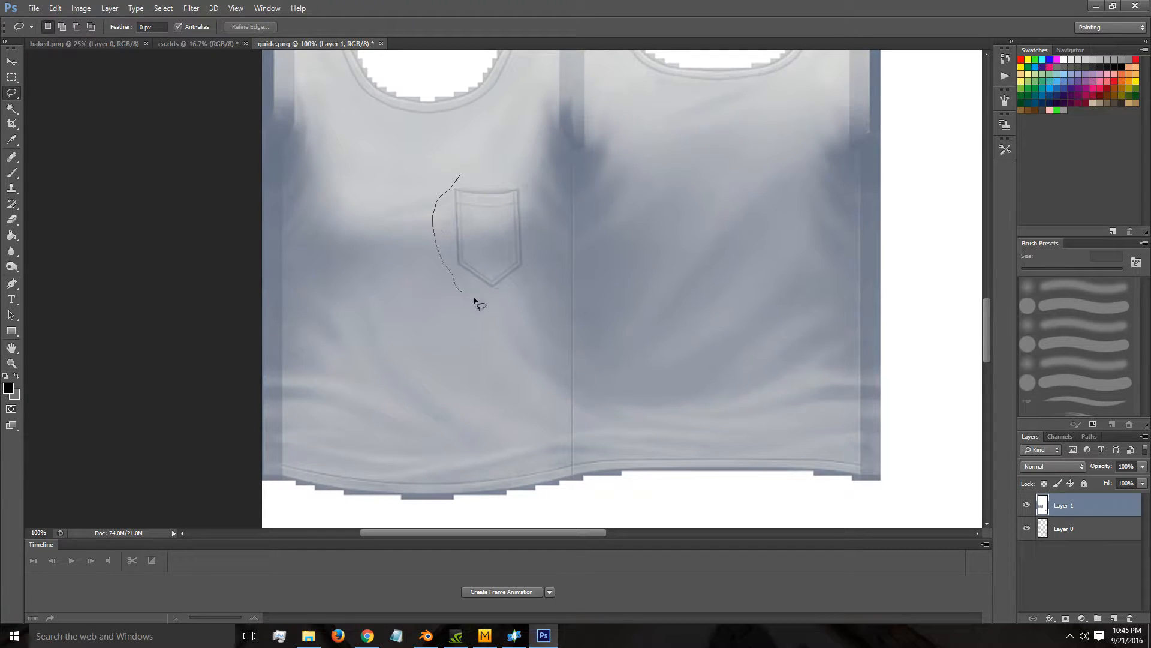
drag(526, 191, 517, 173)
right_click(502, 204)
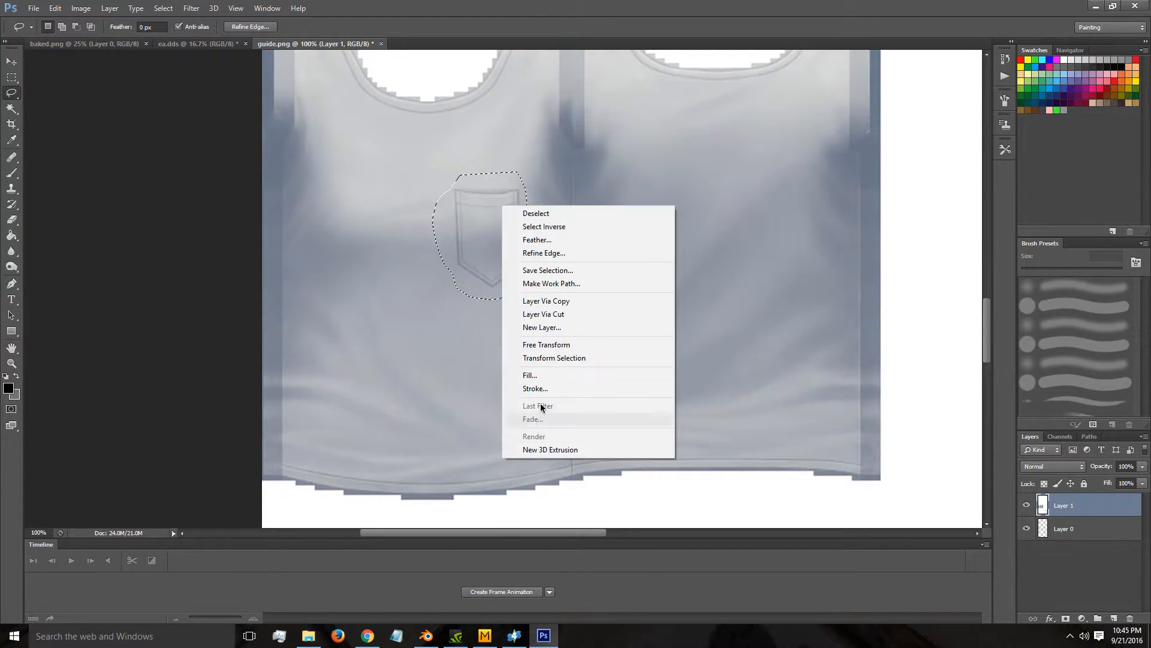
click(540, 376)
key(Return)
key(ctrl+d)
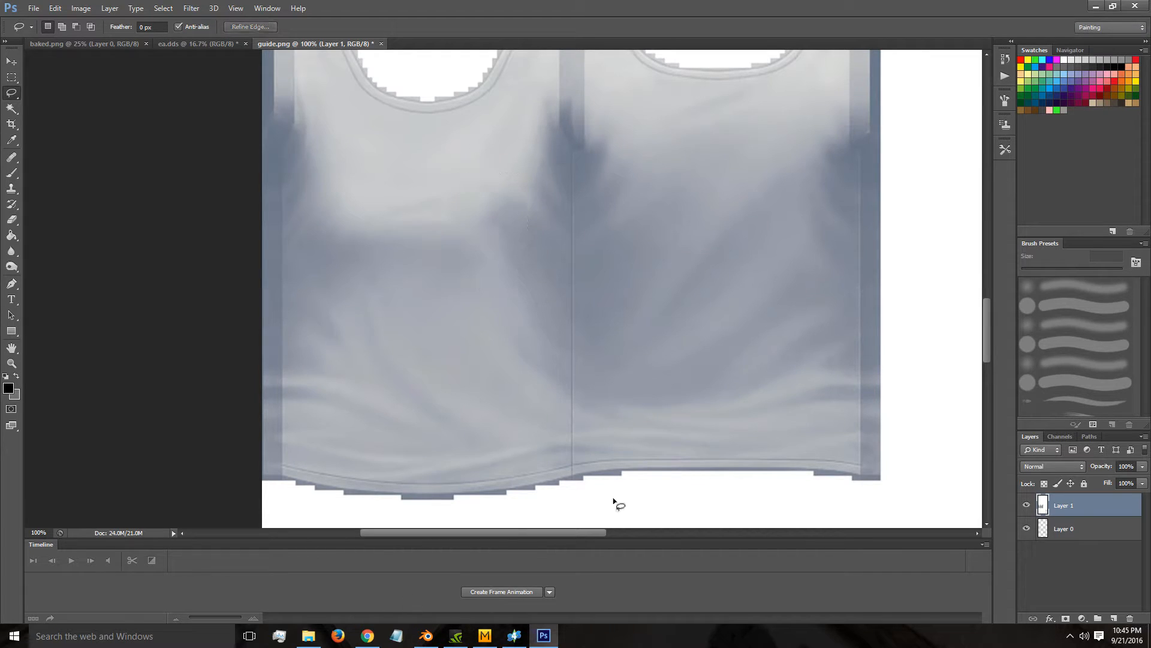
Lasso the shadow transition beside the removed chest pocket, fill it with Content-Aware, and deselect.
mouse_move(462, 212)
mouse_down()
mouse_move(438, 241)
mouse_move(503, 255)
mouse_up()
drag(517, 210, 495, 201)
right_click(493, 231)
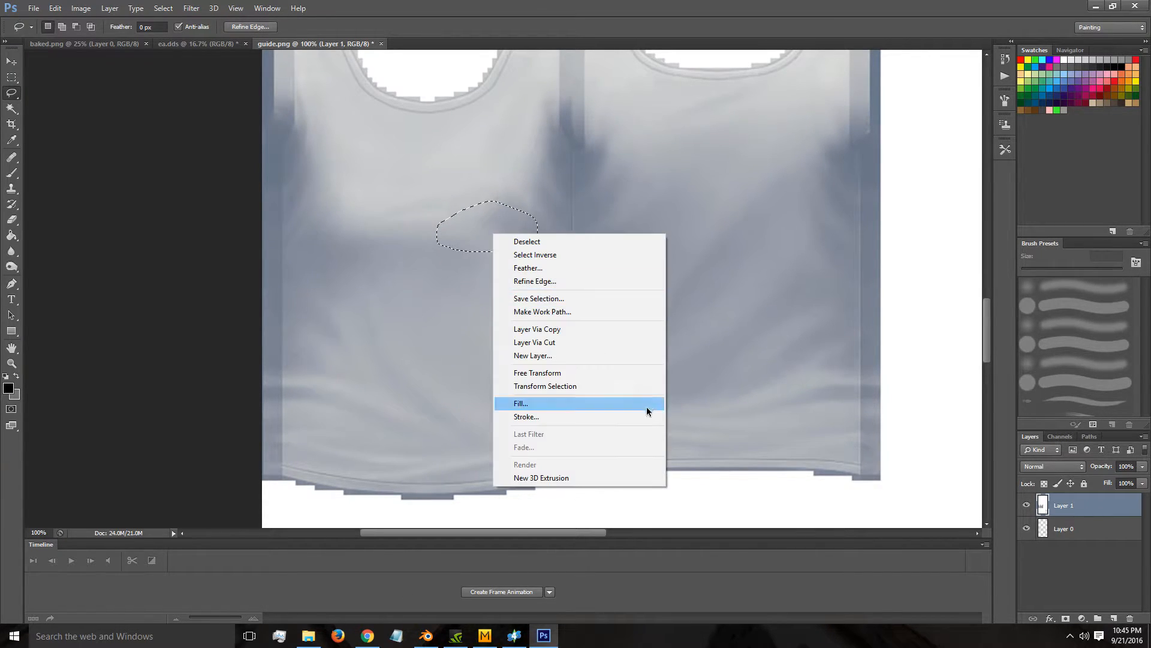
click(558, 400)
key(Return)
key(ctrl+d)
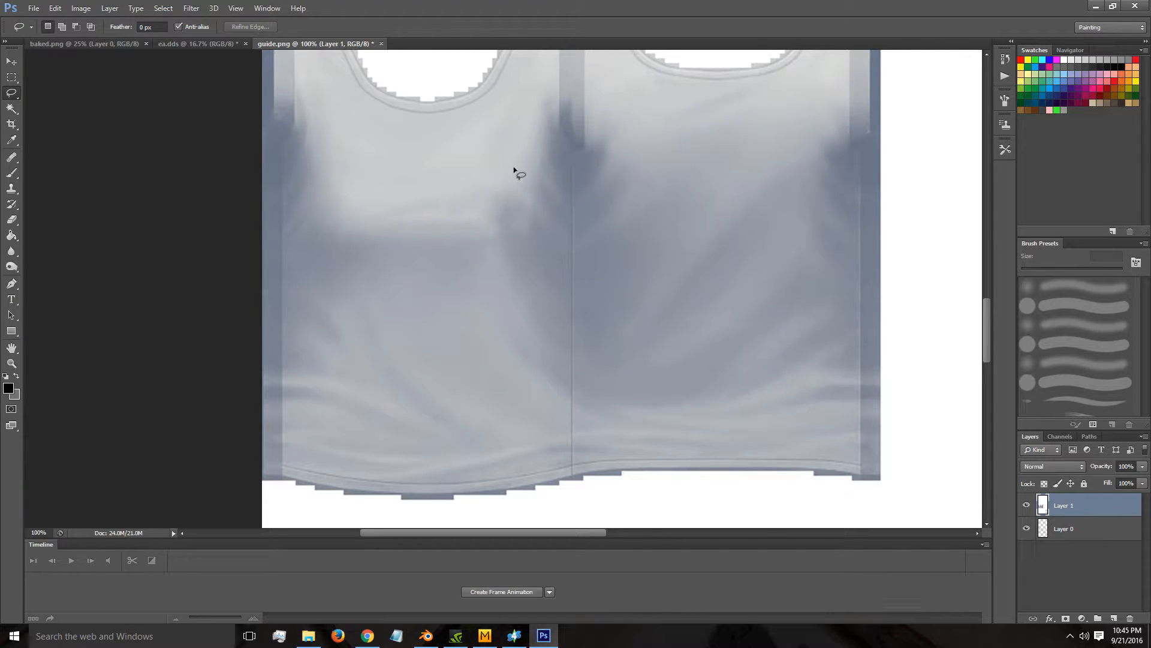
Smooth the small remaining dark spot near the front armpit with a lassoed Content-Aware fill and deselect.
drag(528, 239, 522, 221)
right_click(507, 193)
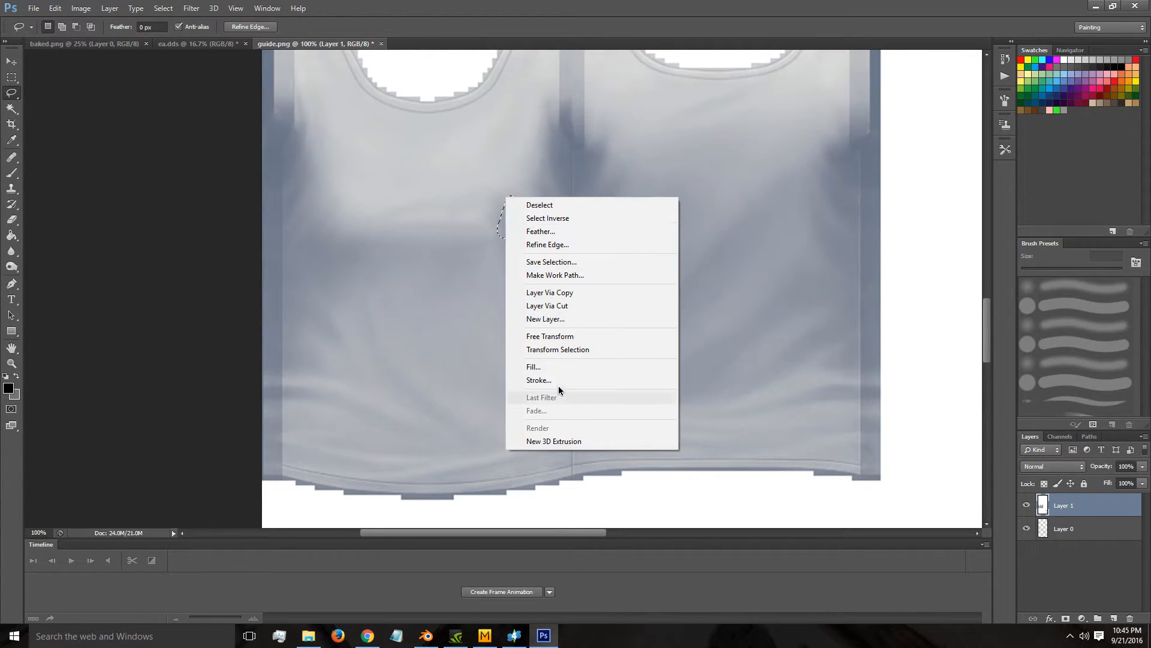
click(558, 367)
key(Return)
key(ctrl+d)
scroll(545, 354, up, 2)
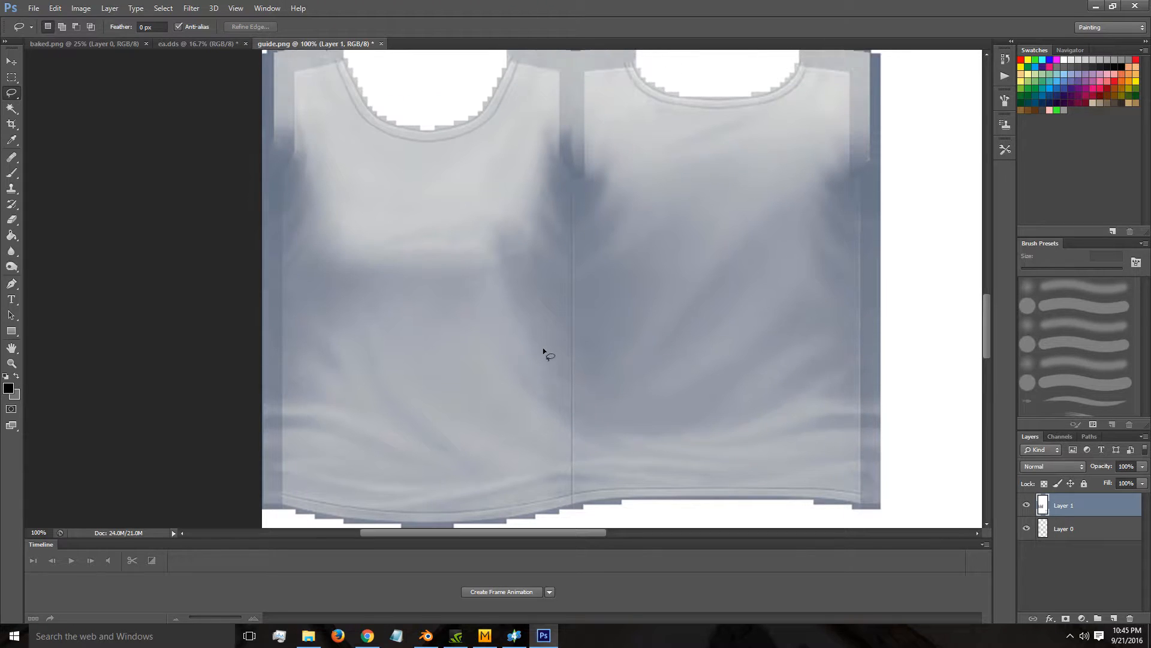
Copy a rectangular patch of the front chest shading to a new layer and hide Layer 1.
click(12, 77)
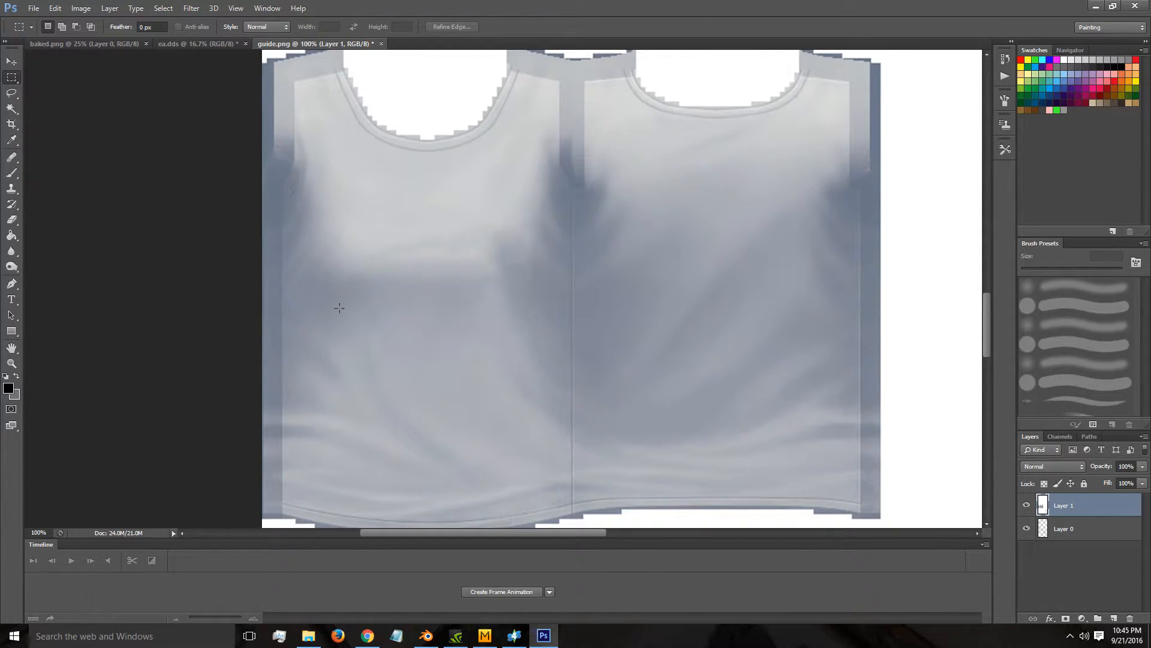
drag(302, 195, 548, 314)
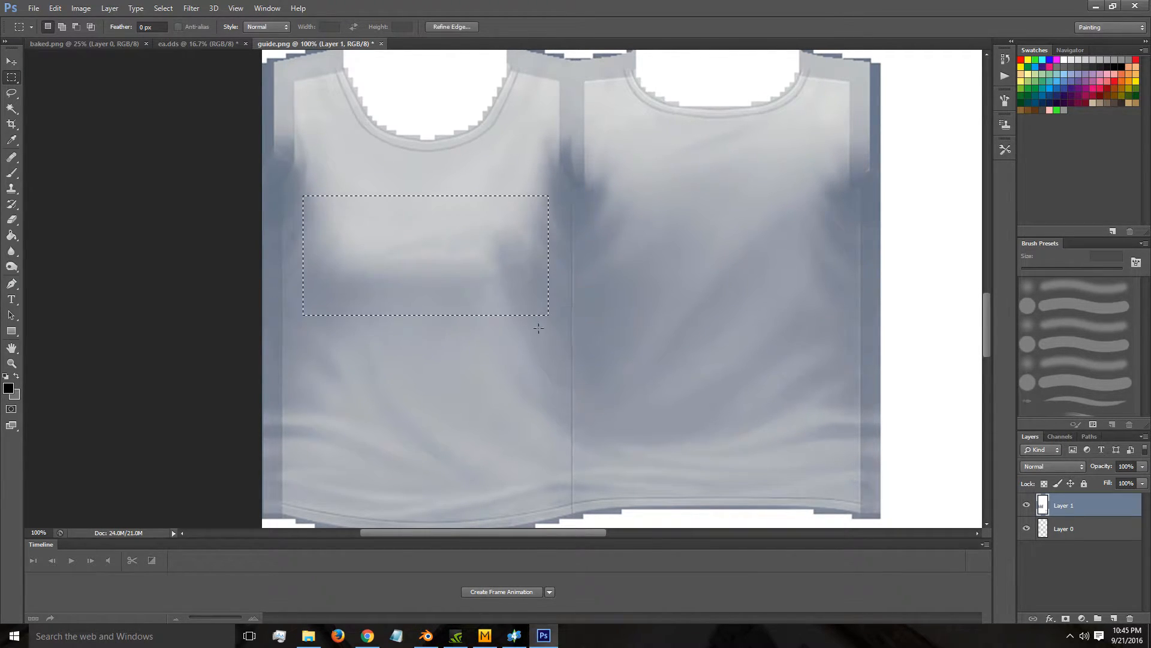
click(187, 45)
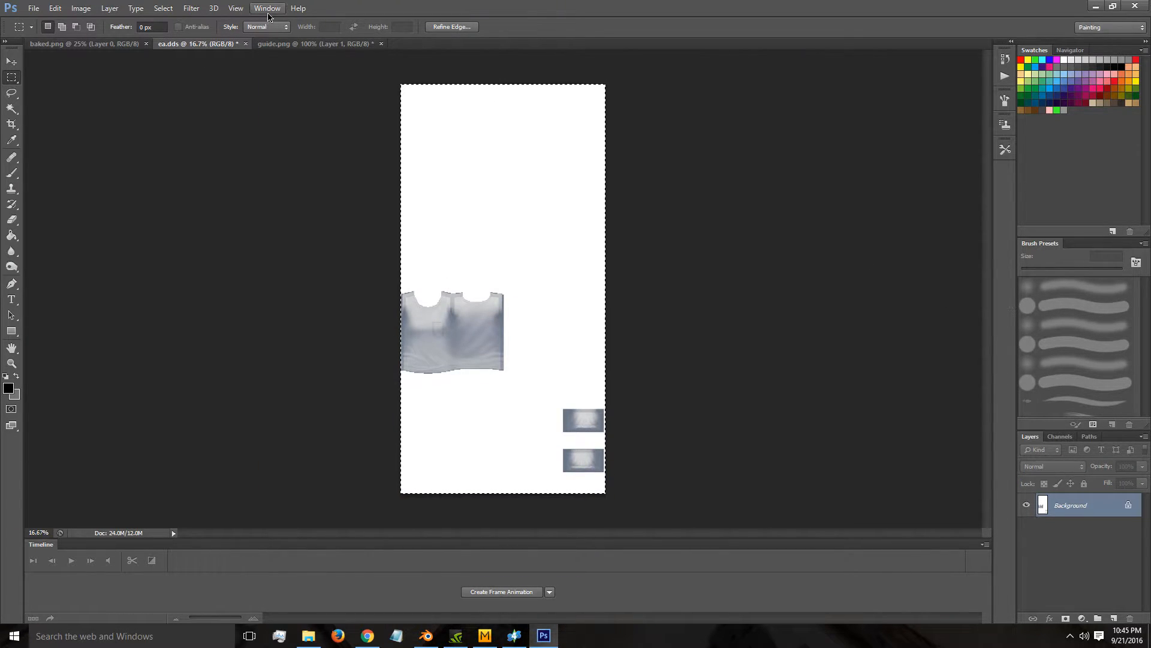
key(ctrl+Tab)
click(1021, 503)
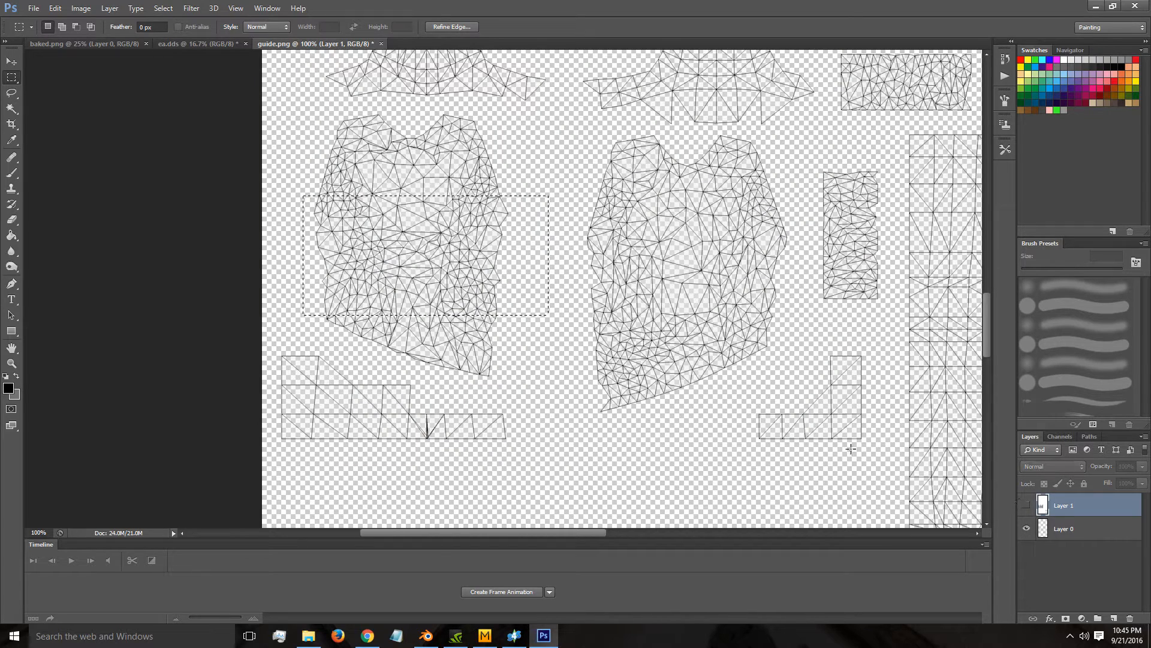
click(1027, 505)
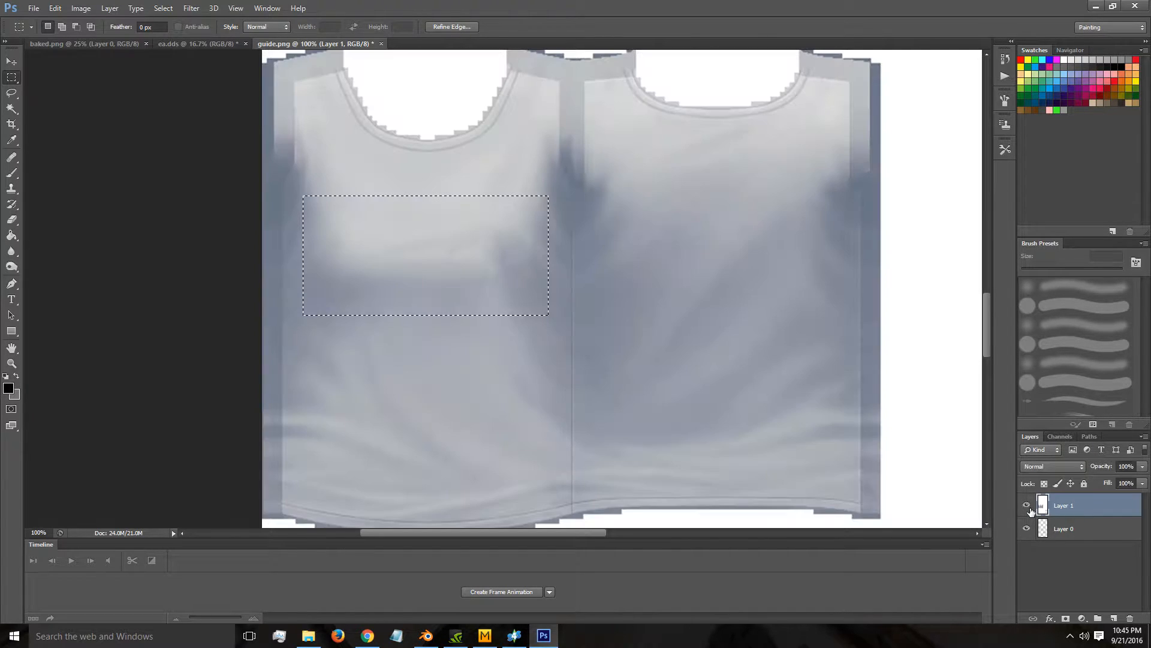
key(ctrl+j)
click(1027, 528)
scroll(482, 233, up, 1)
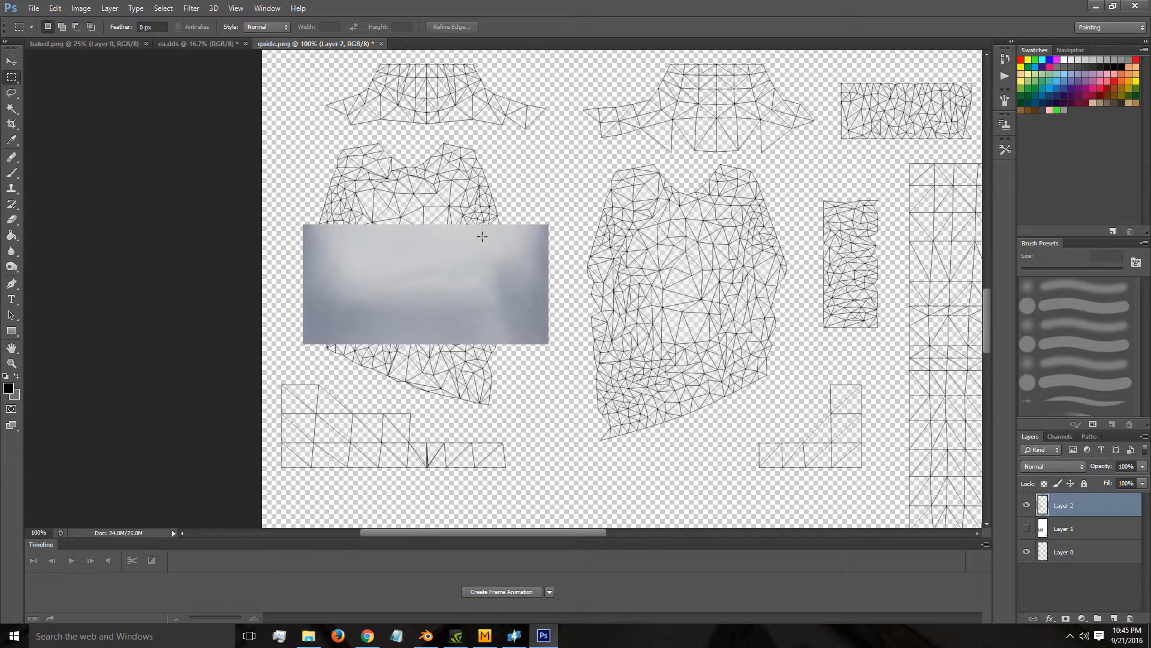
Scale the chest patch to about 82% and position it across the front torso piece of the UV guide.
key(ctrl+t)
drag(552, 222, 501, 248)
drag(438, 284, 463, 228)
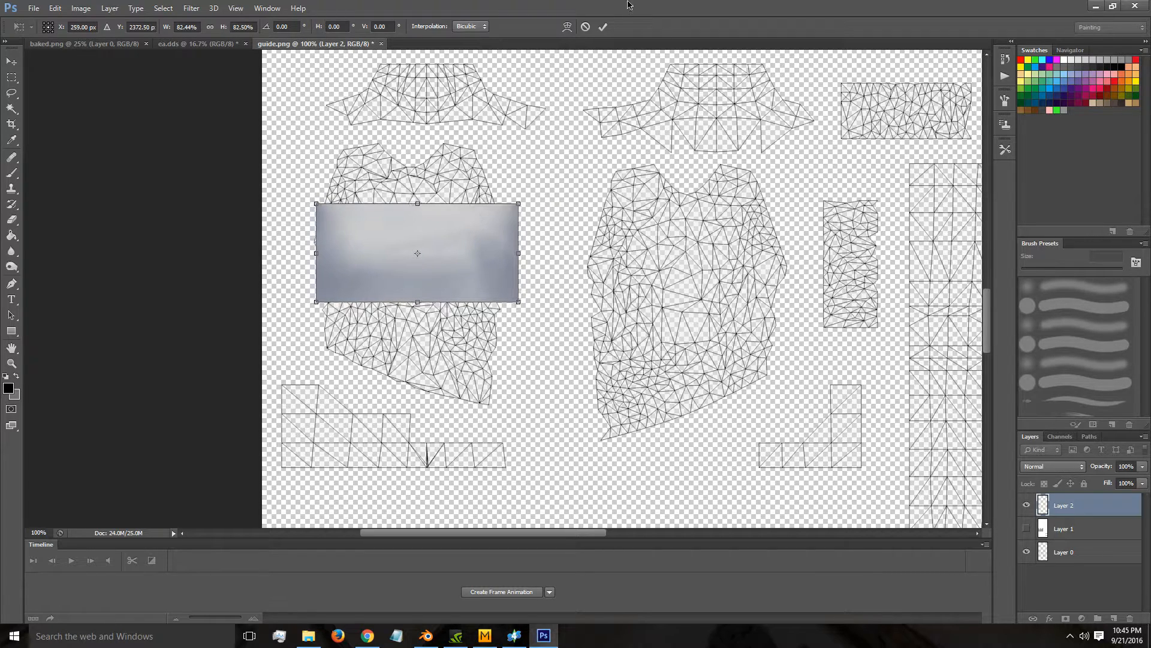
click(604, 26)
click(1071, 555)
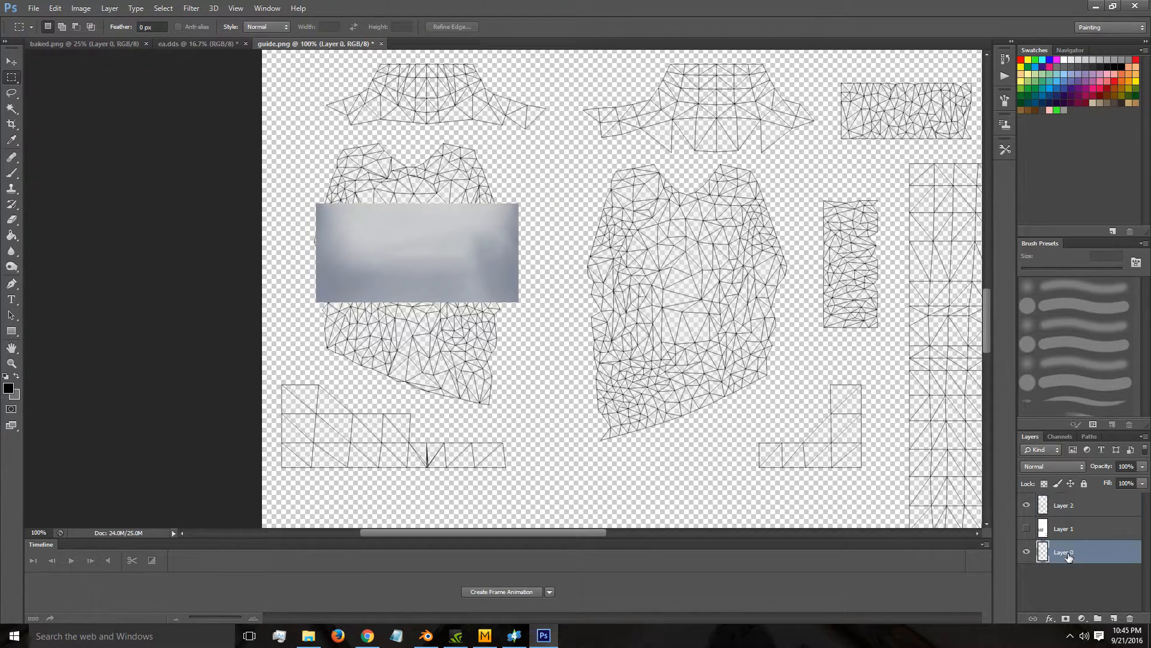
key(v)
click(432, 252)
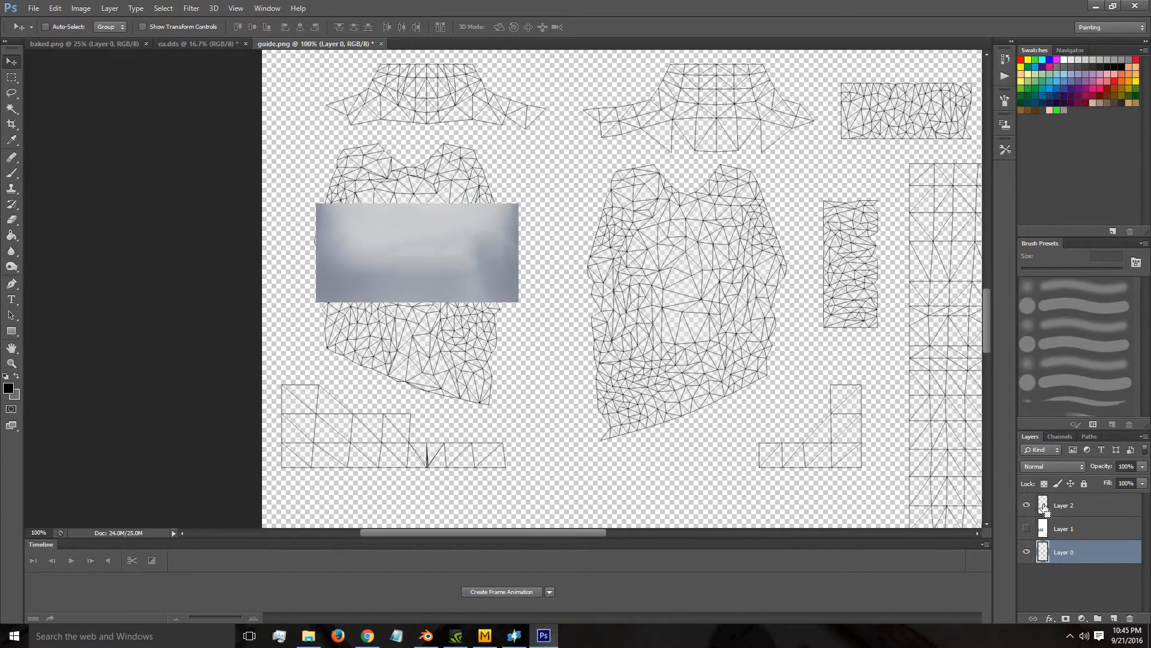
click(1042, 507)
drag(427, 251, 424, 251)
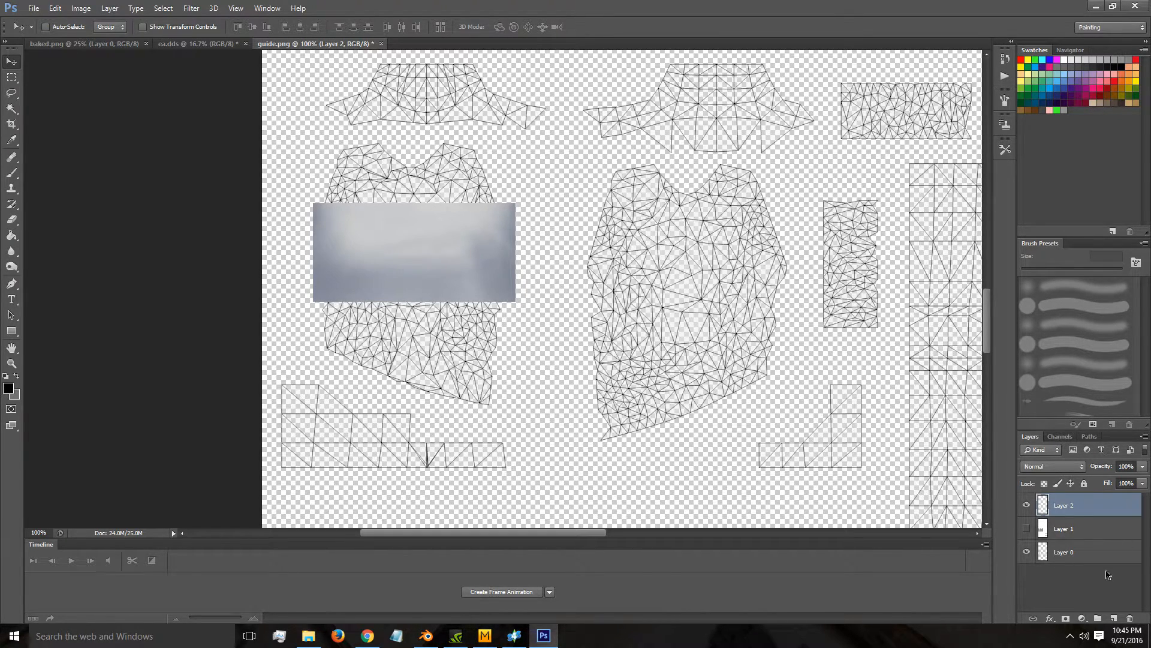
Try a Magic Wand selection around the guide shapes on Layer 0, clear it, and hide Layer 2.
click(1071, 553)
click(11, 109)
click(547, 171)
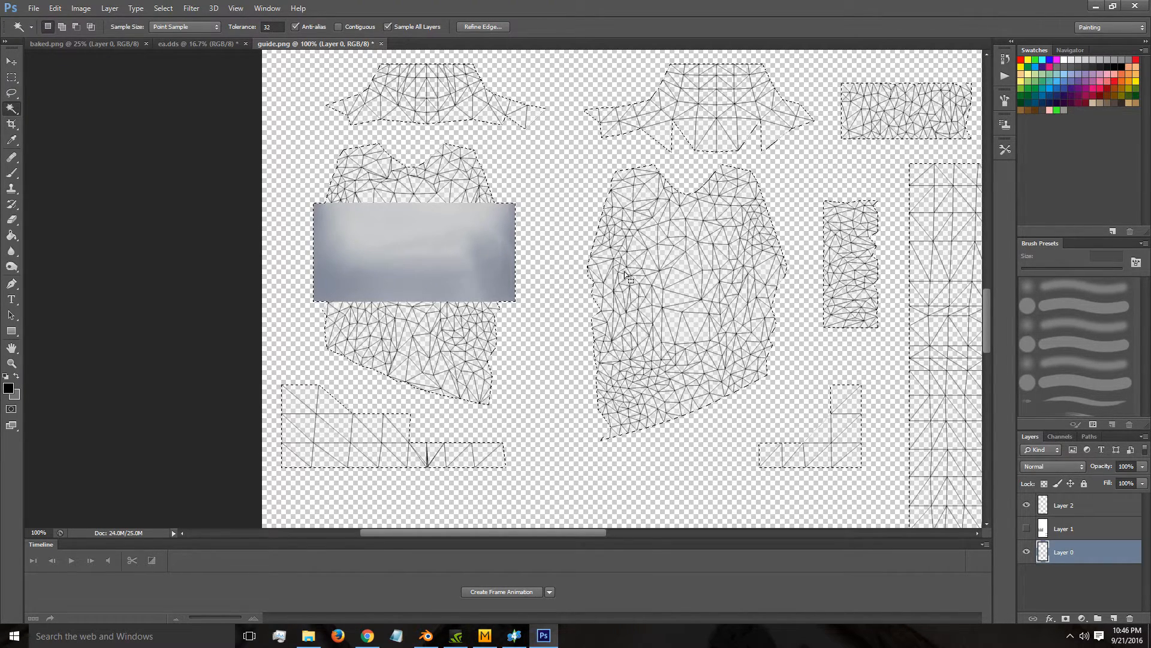
key(ctrl+d)
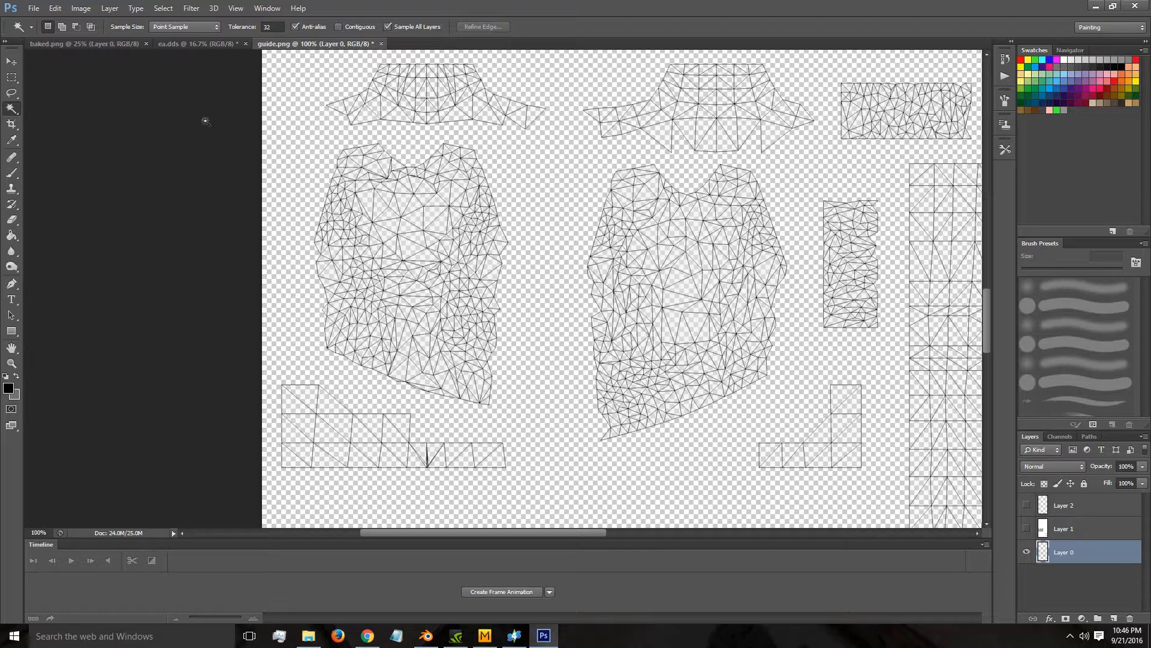
Lasso the neck pieces, the two lower band pieces and the first arm with its hand on Layer 0, delete them, and deselect.
click(10, 93)
mouse_move(339, 71)
mouse_down()
mouse_move(315, 123)
mouse_move(549, 128)
mouse_move(461, 52)
mouse_up()
mouse_move(586, 53)
mouse_down()
mouse_move(575, 75)
mouse_move(579, 129)
mouse_move(694, 158)
mouse_move(793, 157)
mouse_move(782, 33)
mouse_up()
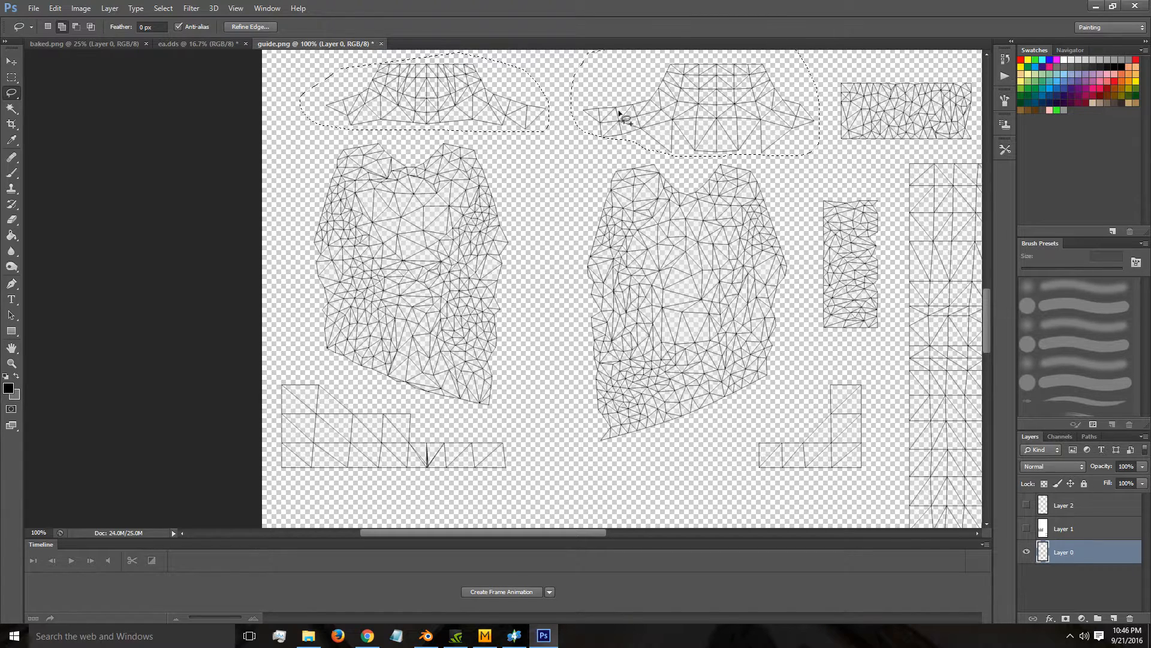
mouse_move(311, 367)
mouse_down()
mouse_move(252, 382)
mouse_move(289, 479)
mouse_move(447, 500)
mouse_move(519, 461)
mouse_move(515, 437)
mouse_move(435, 416)
mouse_up()
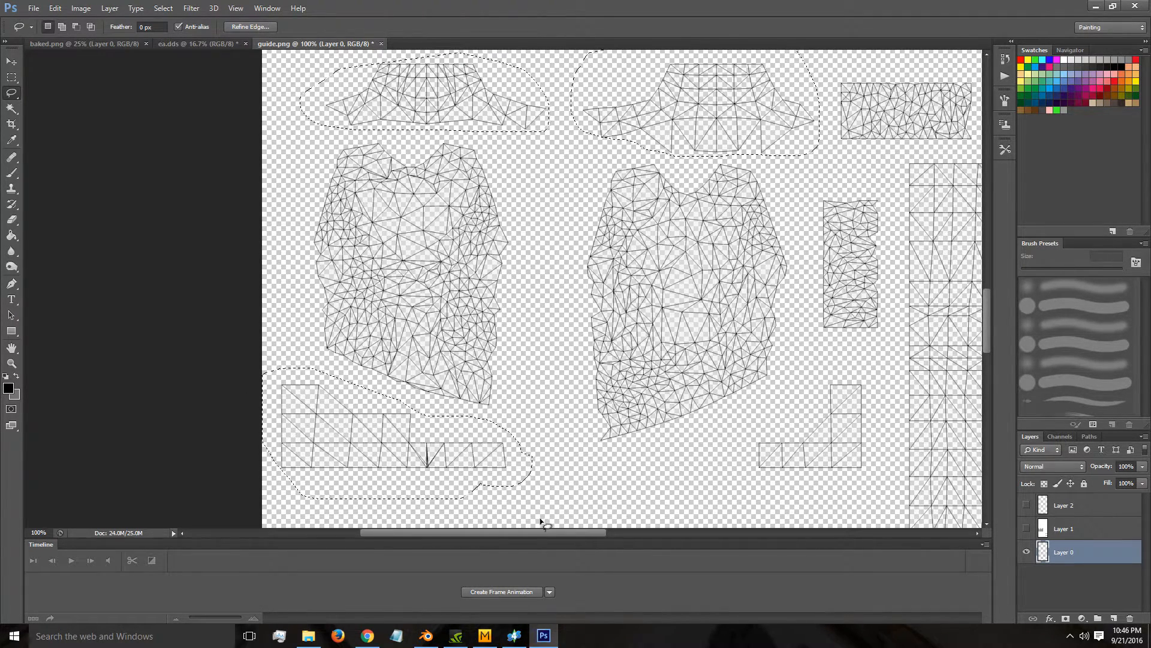
drag(542, 536, 600, 535)
mouse_move(565, 399)
mouse_down()
mouse_move(517, 427)
mouse_move(651, 478)
mouse_move(605, 364)
mouse_move(570, 384)
mouse_up()
mouse_move(702, 152)
mouse_down()
mouse_move(686, 161)
mouse_move(676, 206)
mouse_move(676, 559)
mouse_up()
mouse_move(879, 516)
mouse_down()
mouse_move(910, 252)
mouse_move(901, 182)
mouse_up()
scroll(881, 305, down, 4)
mouse_move(856, 108)
mouse_down()
mouse_move(764, 145)
mouse_move(948, 136)
mouse_up()
scroll(897, 216, down, 9)
mouse_move(716, 305)
mouse_down()
mouse_move(640, 353)
mouse_move(645, 466)
mouse_move(764, 552)
mouse_up()
mouse_move(994, 456)
mouse_down()
mouse_move(968, 355)
mouse_move(920, 313)
mouse_move(904, 271)
mouse_up()
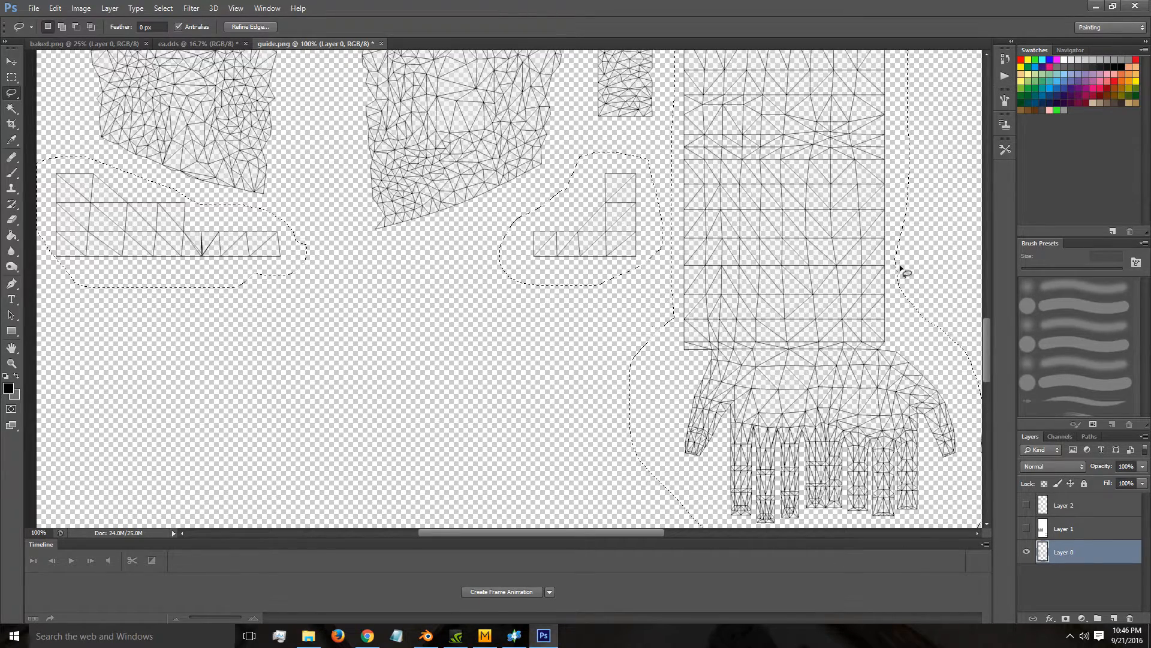
scroll(851, 278, down, 4)
key(Delete)
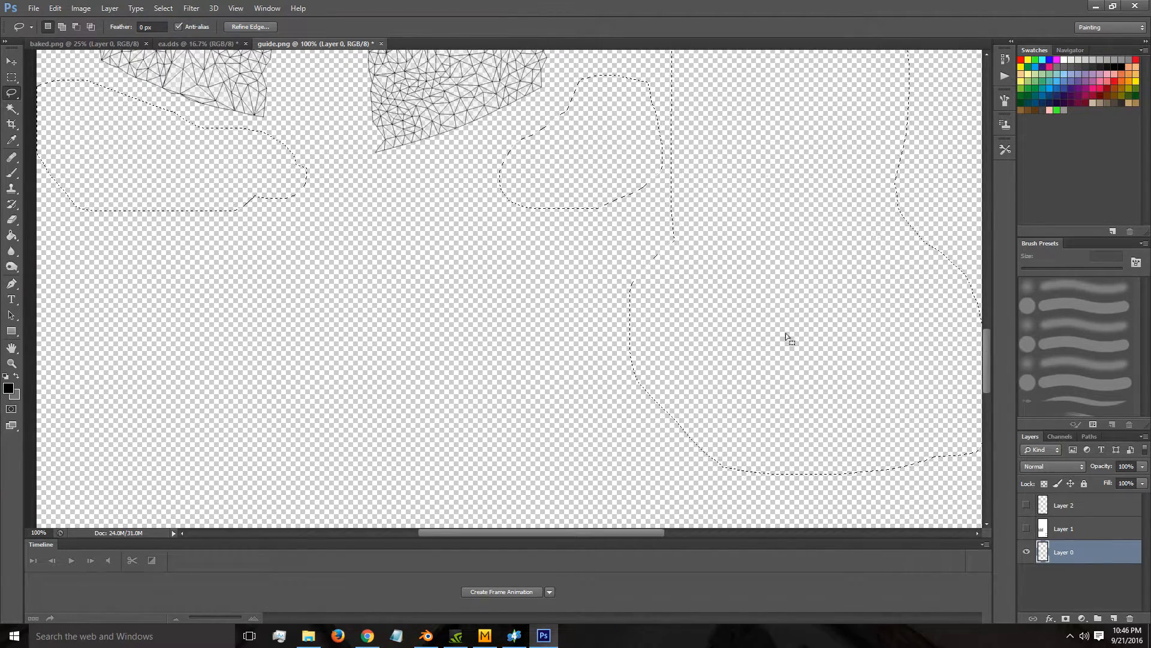
key(ctrl+d)
Lasso the remaining arm and hand wireframe at the guide's outer edge, delete it, and deselect.
scroll(653, 513, right, 6)
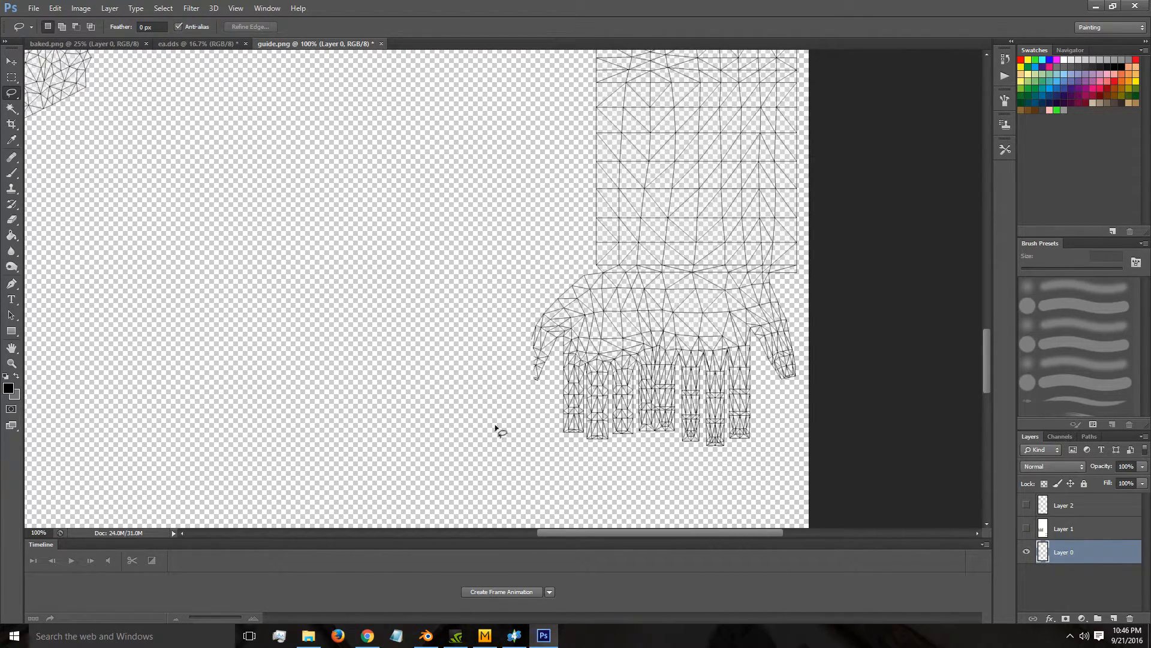
mouse_move(497, 357)
mouse_down()
mouse_move(863, 248)
mouse_move(540, 36)
mouse_move(498, 348)
mouse_up()
scroll(587, 275, up, 15)
scroll(587, 275, down, 7)
mouse_move(591, 224)
mouse_down()
mouse_move(551, 341)
mouse_move(816, 441)
mouse_move(812, 266)
mouse_move(773, 255)
mouse_up()
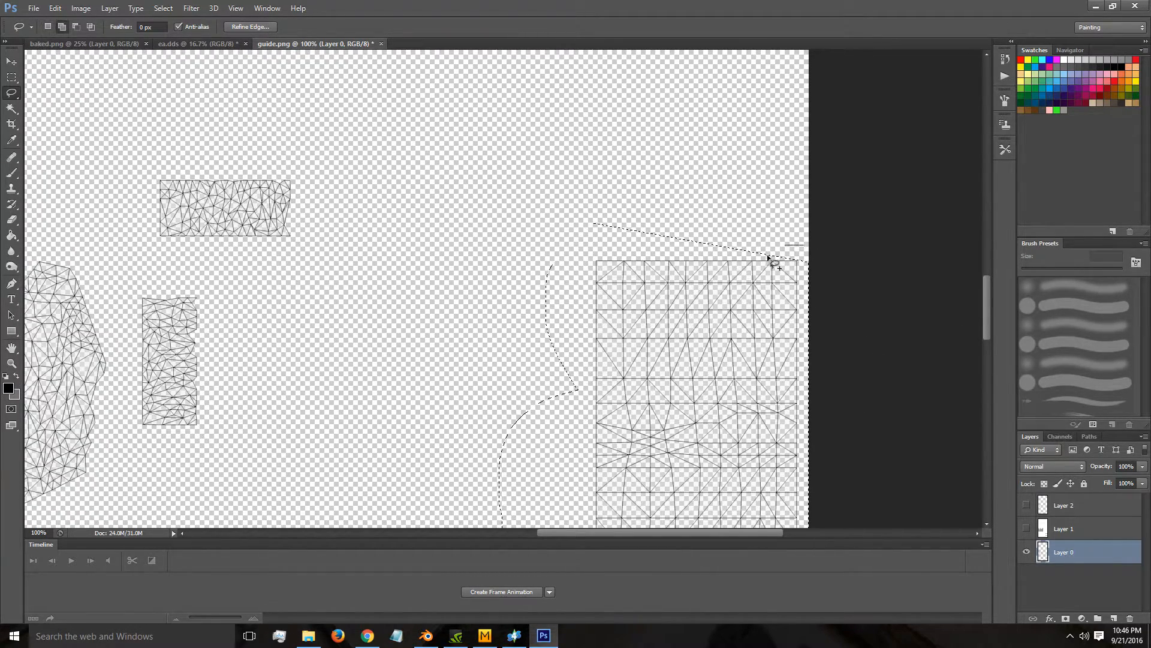
key(Delete)
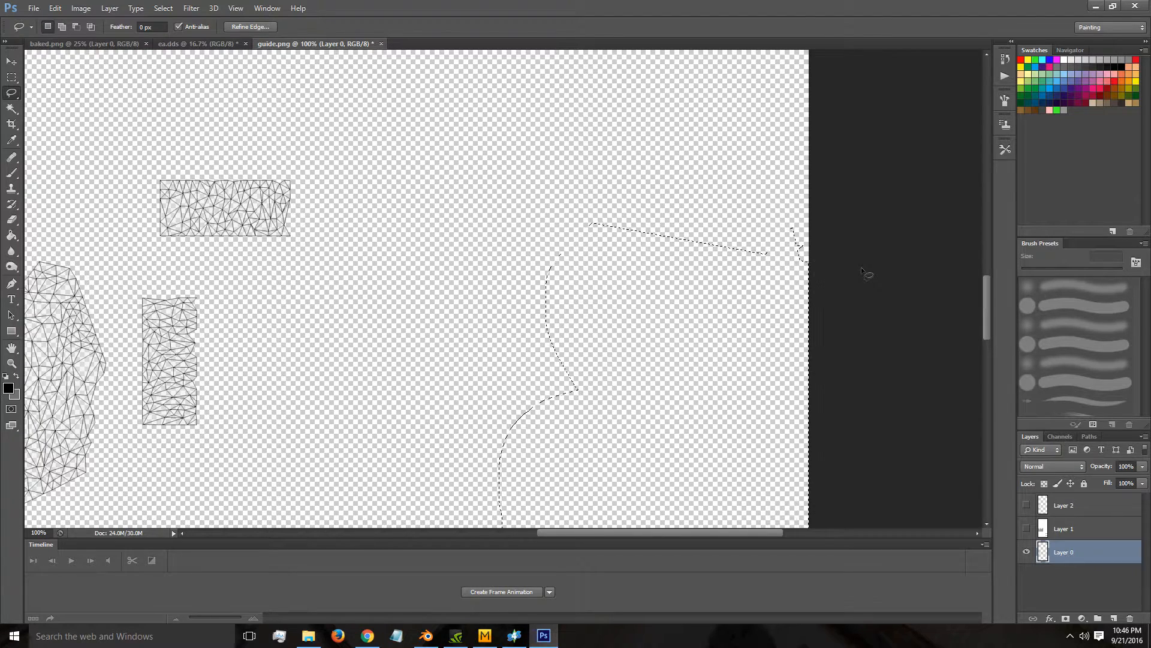
key(ctrl+d)
Select the remaining shirt and sleeve wireframes by wanding the empty background and inverting, and expand the selection.
drag(573, 532, 422, 542)
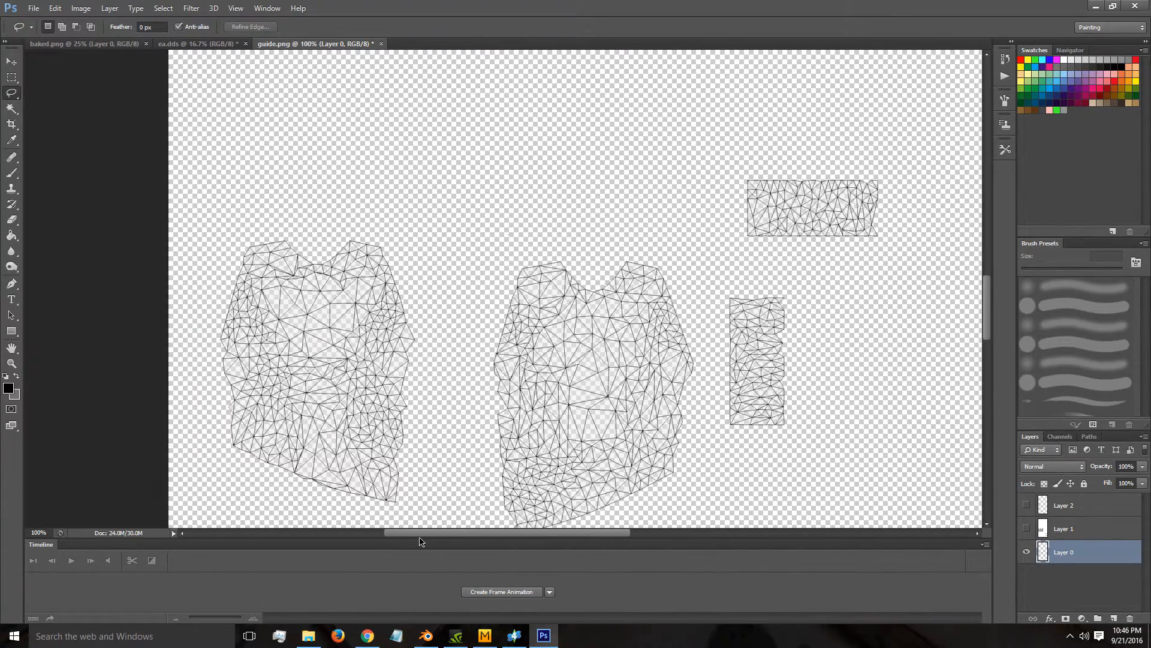
scroll(399, 360, down, 3)
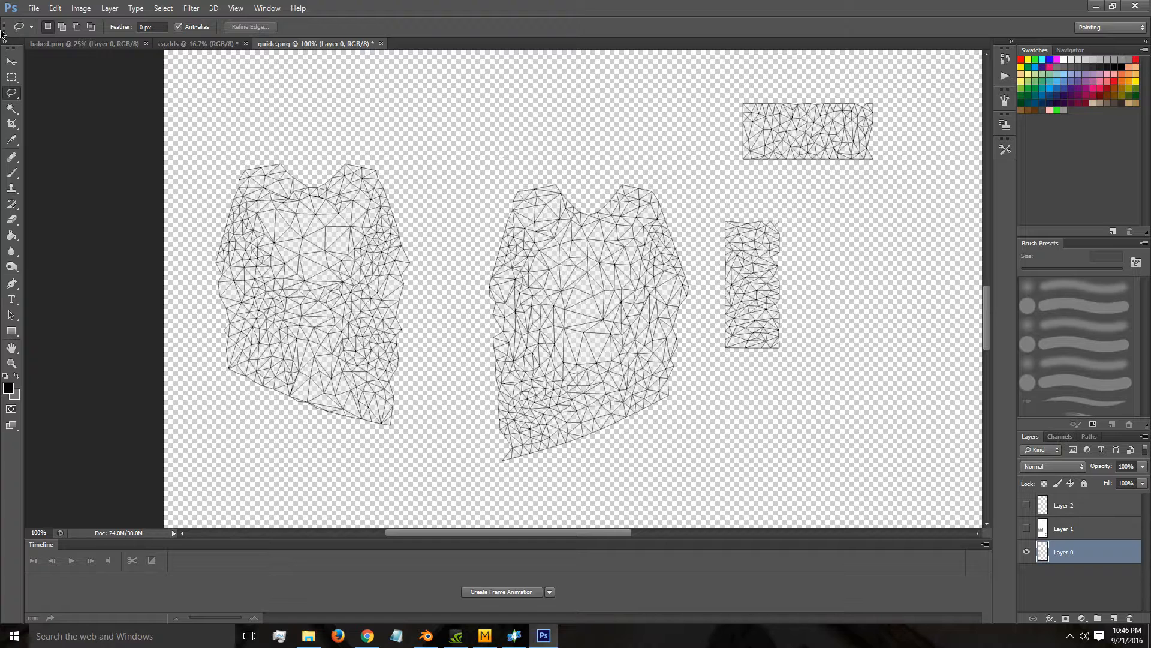
click(10, 109)
click(496, 150)
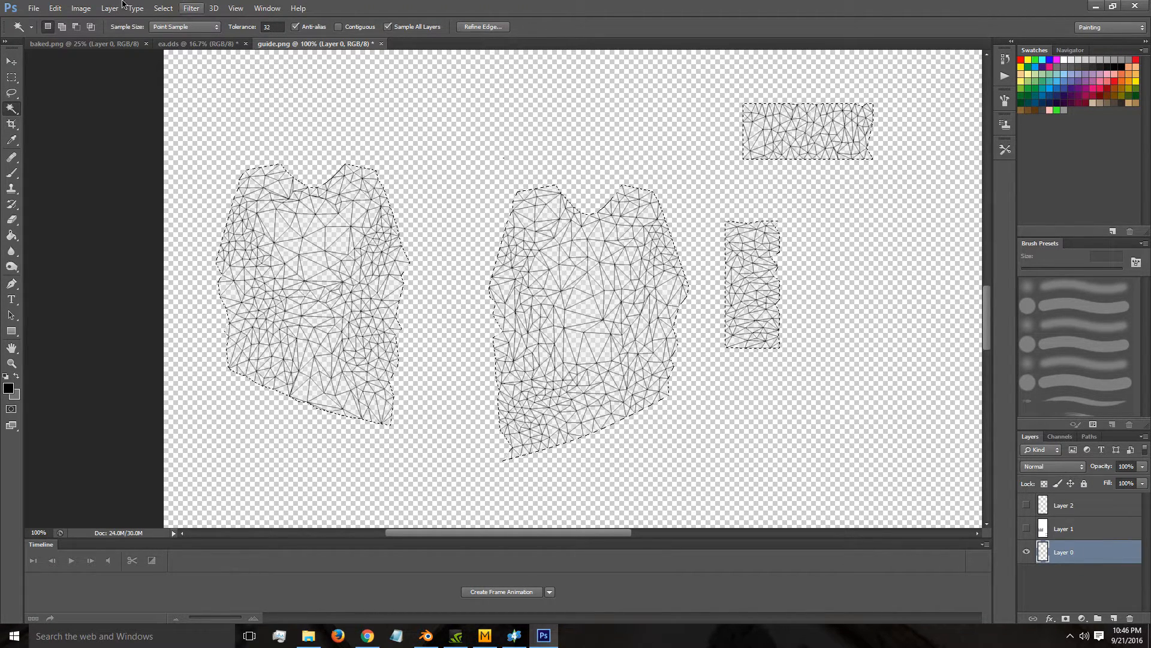
click(163, 7)
mouse_move(180, 141)
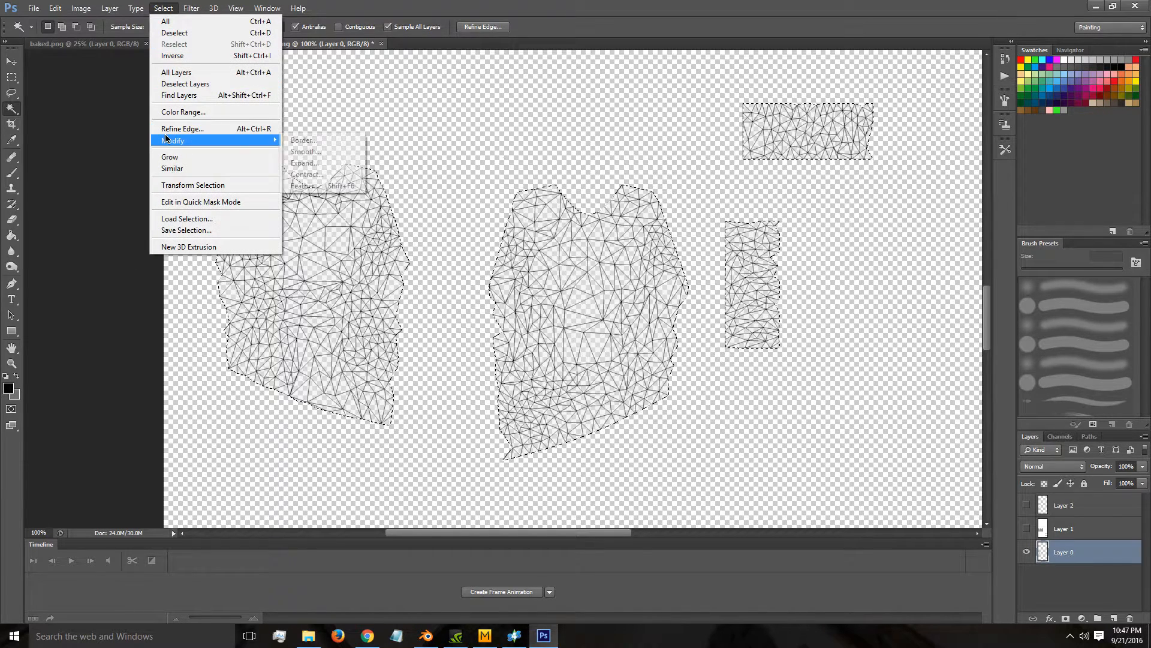
click(300, 163)
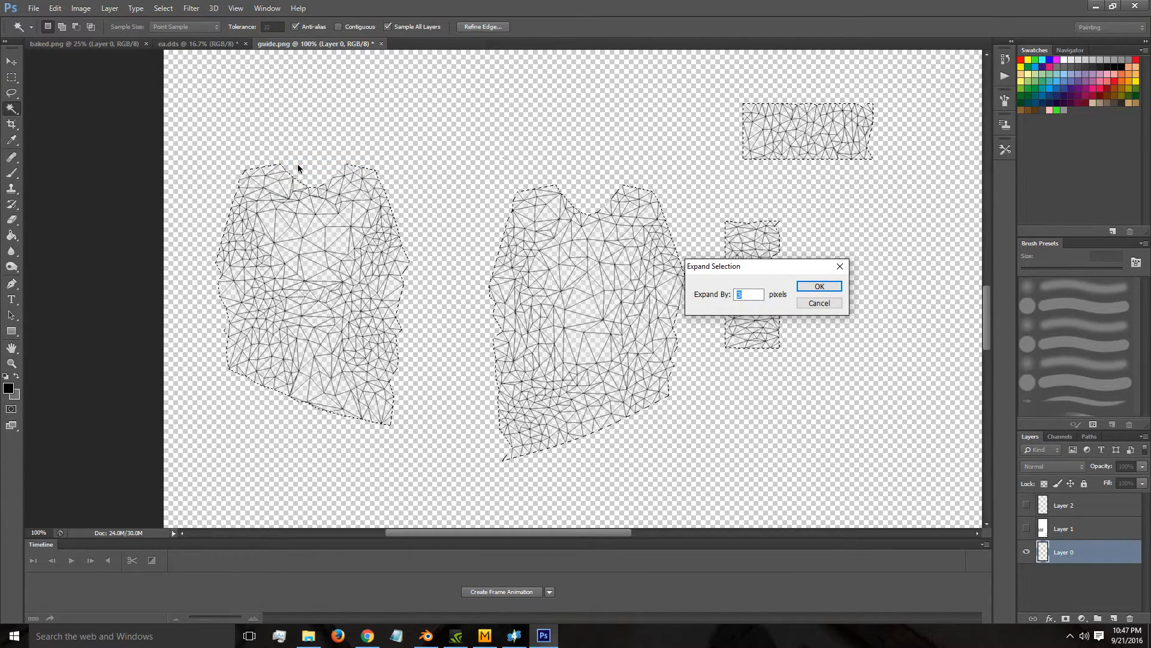
key(Return)
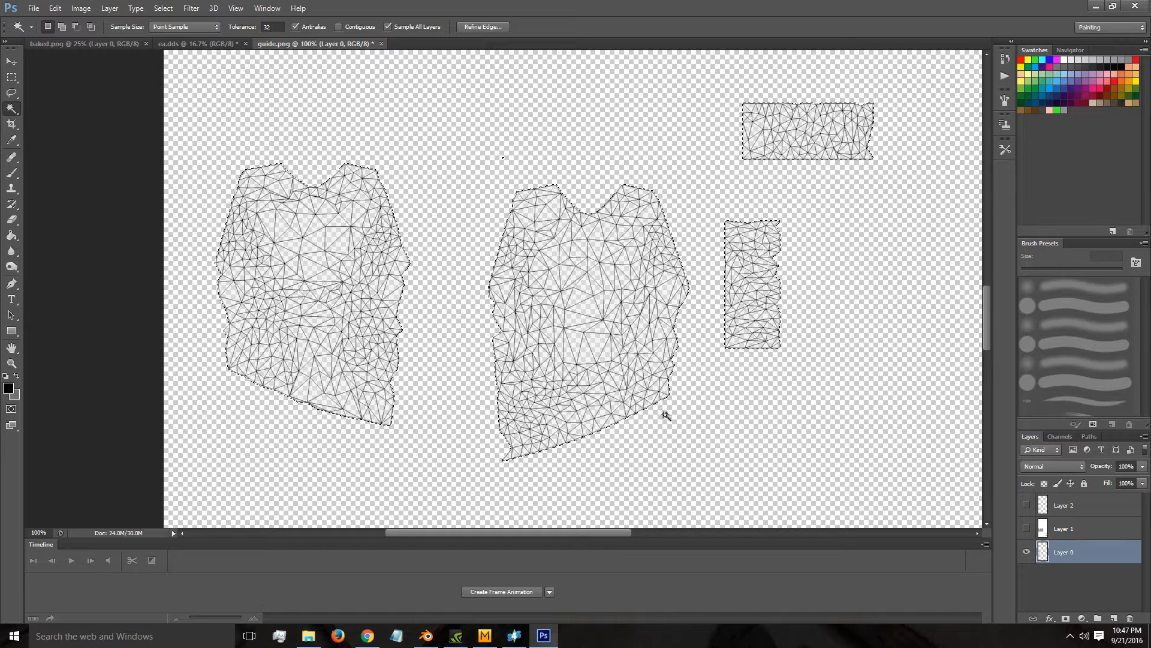
Copy the selected wireframes to a new layer, duplicate that layer, and undo the duplicate.
key(ctrl+j)
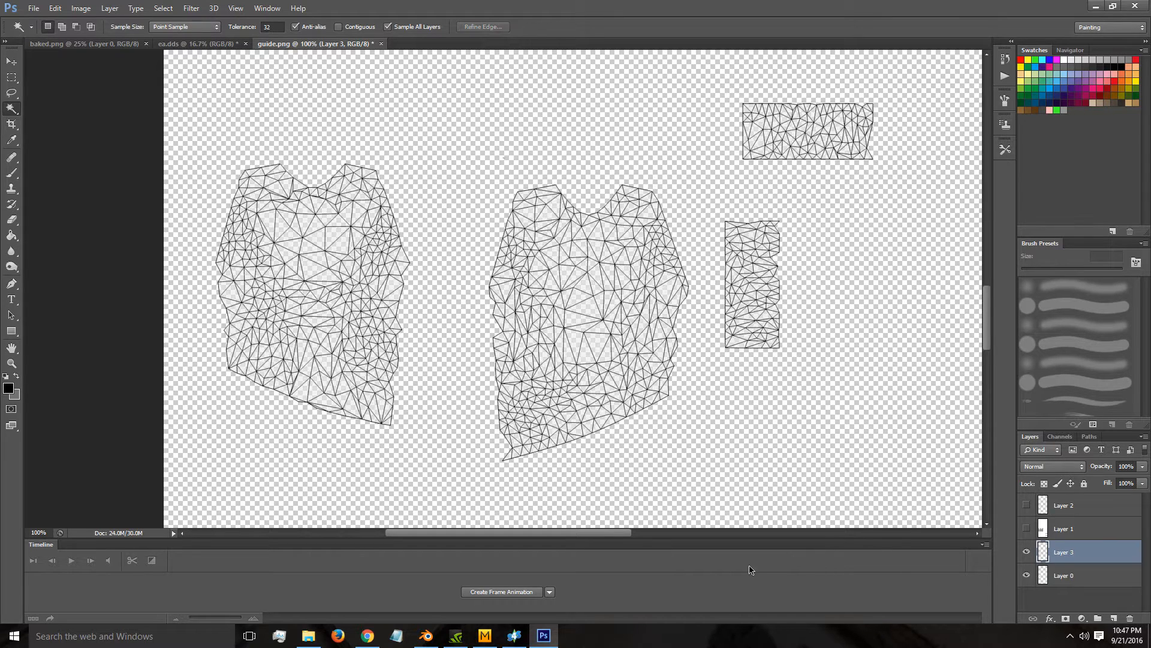
right_click(472, 249)
click(467, 218)
key(ctrl+j)
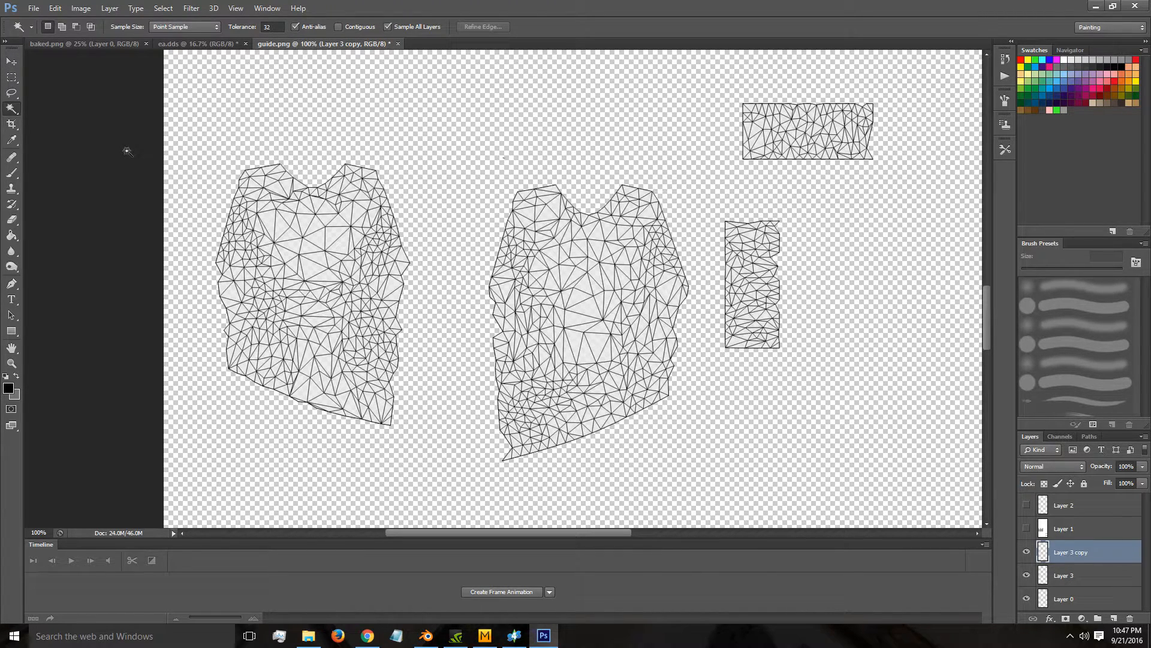
key(ctrl+z)
Revert the guide's history to the Expand state, restoring the selection and discarding the copied wireframe layer.
key(z)
right_click(349, 200)
click(354, 205)
click(385, 372)
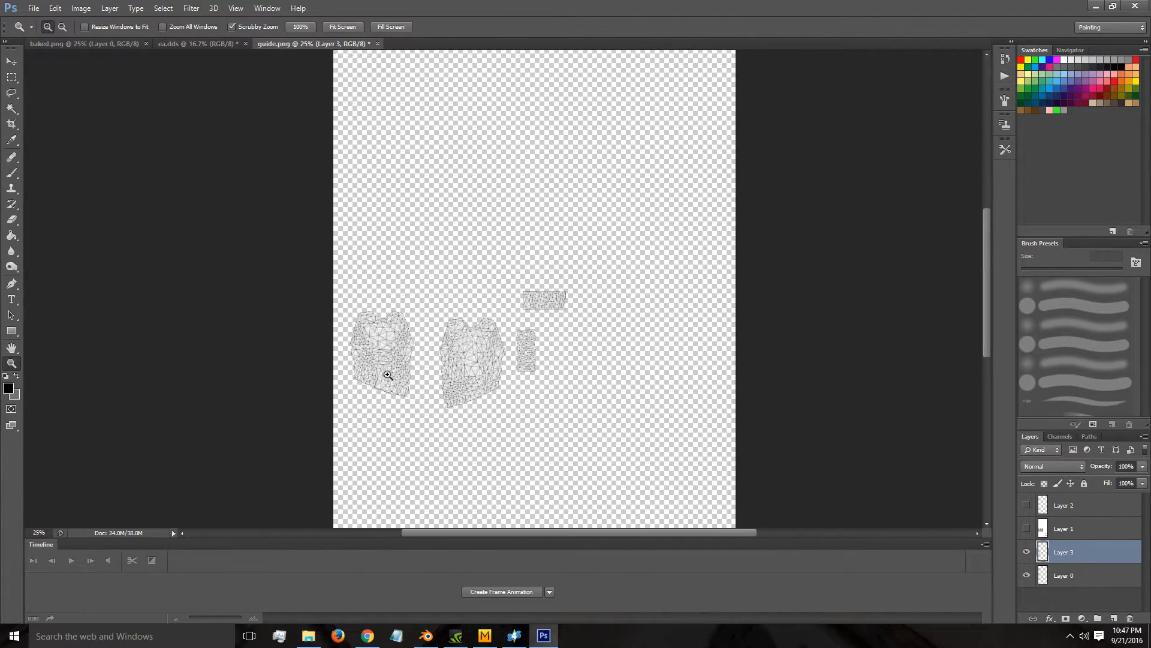
click(386, 326)
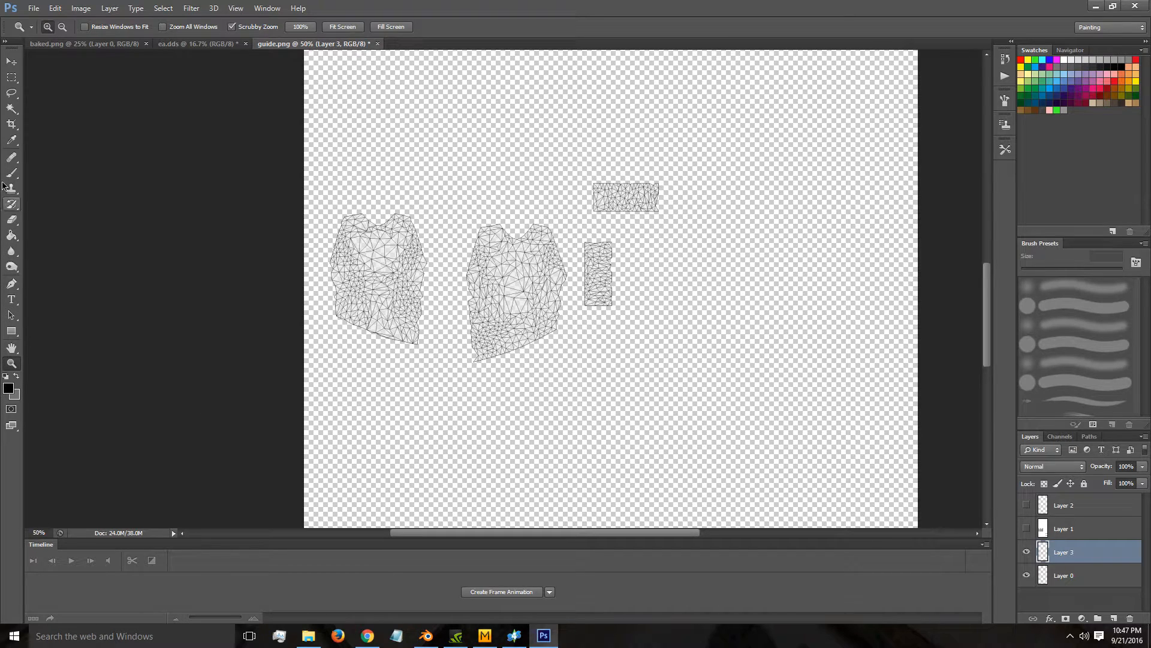
click(1005, 60)
click(913, 217)
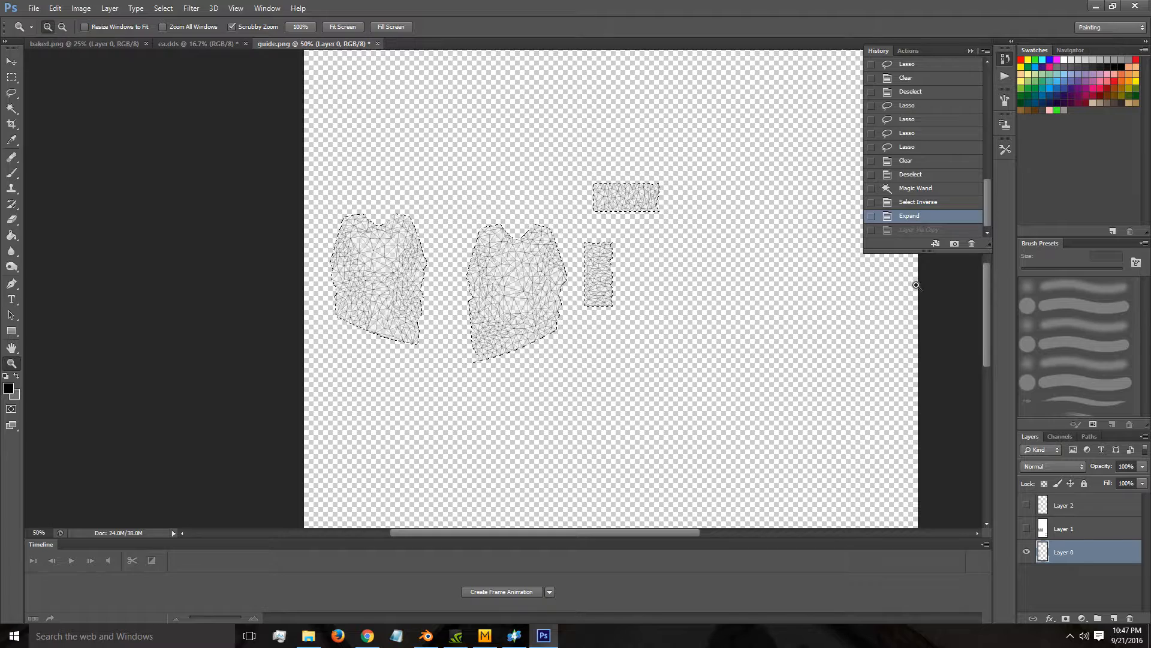
click(1005, 59)
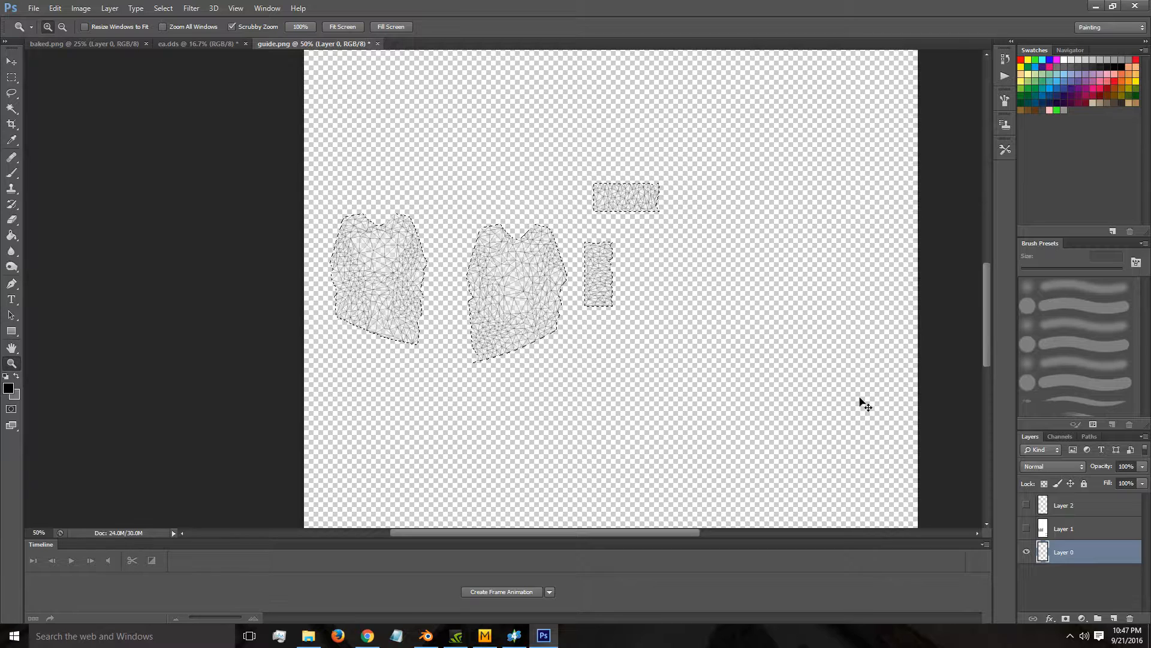
Copy the expanded wireframe selection to a new layer, wand the empty background, and invert it to reselect the shirt and sleeve shapes.
key(ctrl+j)
click(10, 106)
click(506, 153)
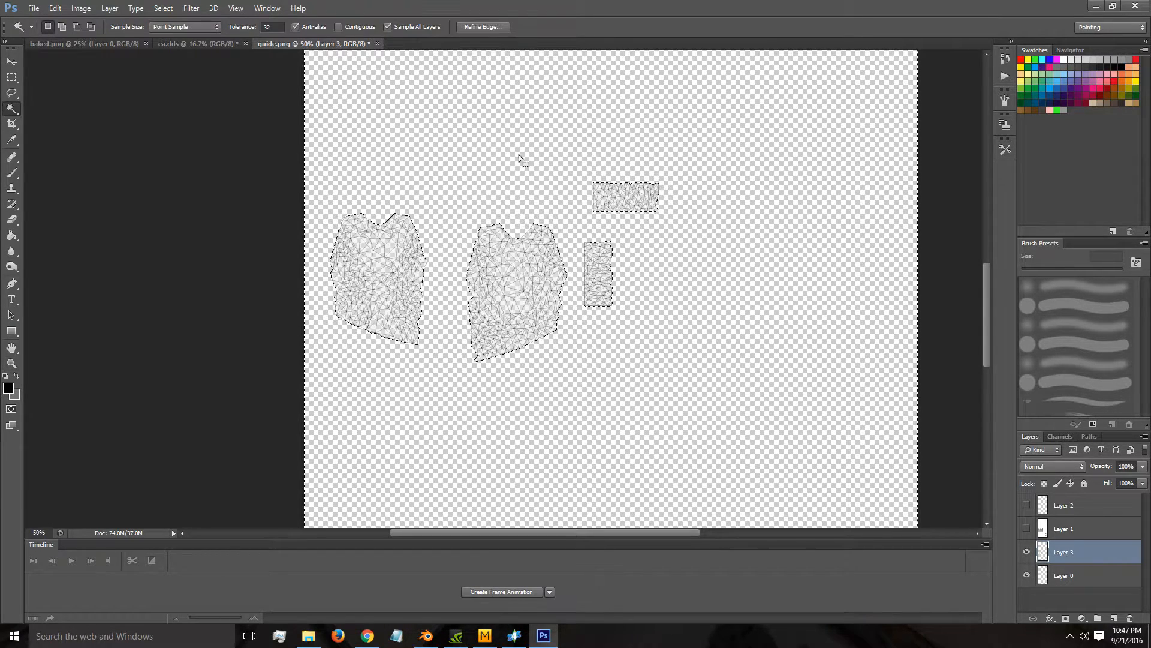
Enlarge the brush, paint the selected shirt and sleeve shapes solid black on the new layer, and deselect.
key(b)
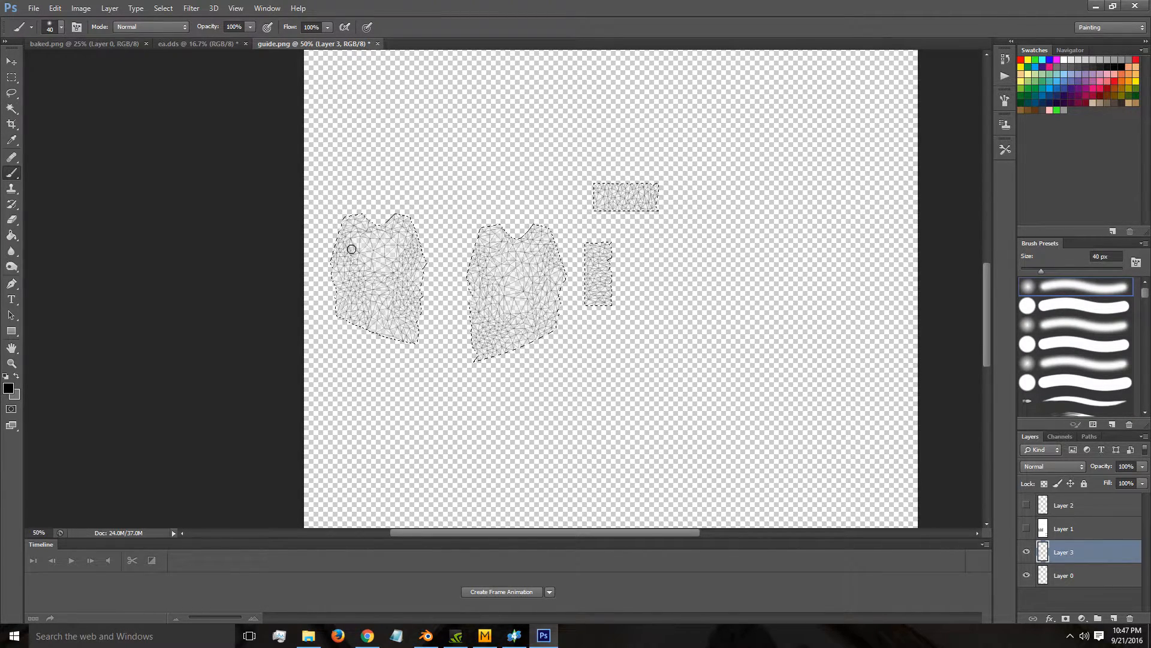
key(bracketright)
key(bracketright)
key(bracketright)
key(bracketright)
key(bracketright)
key(bracketright)
key(bracketright)
key(bracketright)
key(bracketright)
key(bracketright)
key(bracketright)
key(bracketright)
mouse_move(362, 211)
mouse_down()
mouse_move(378, 281)
mouse_move(334, 319)
mouse_move(427, 216)
mouse_move(598, 276)
mouse_move(574, 213)
mouse_move(674, 196)
mouse_move(664, 164)
mouse_move(564, 210)
mouse_up()
key(ctrl+d)
Show the Layer 2 shading patch, move it directly above the black shapes layer, and clip it to those shapes.
key(z)
click(513, 262)
right_click(502, 256)
click(426, 243)
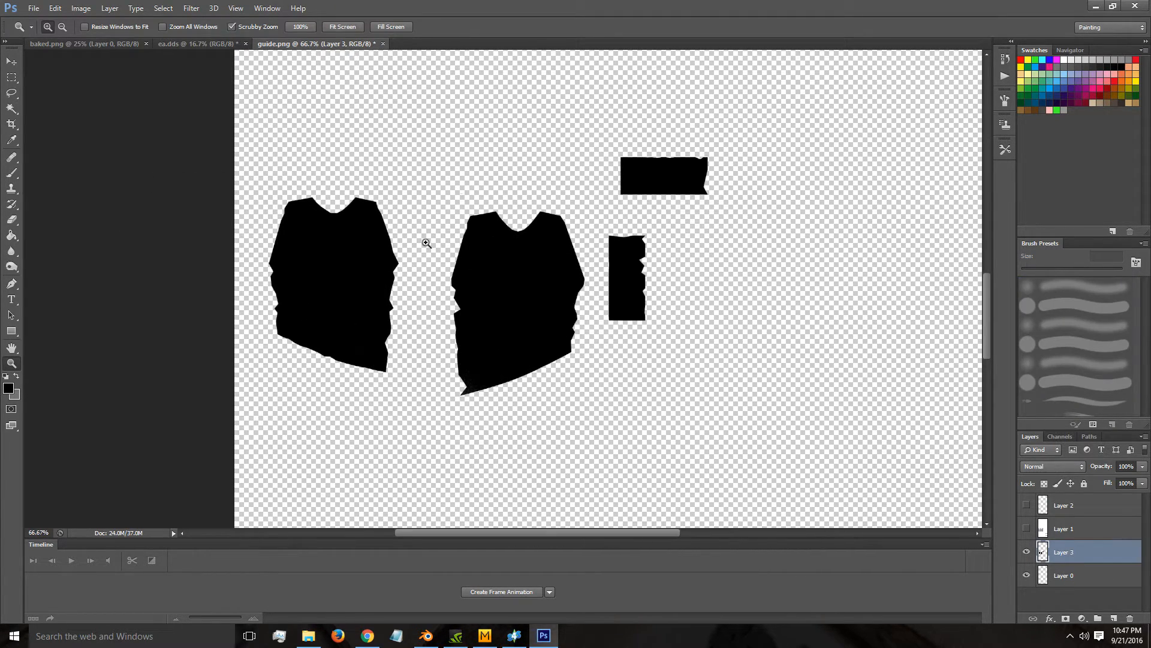
click(426, 243)
click(1027, 506)
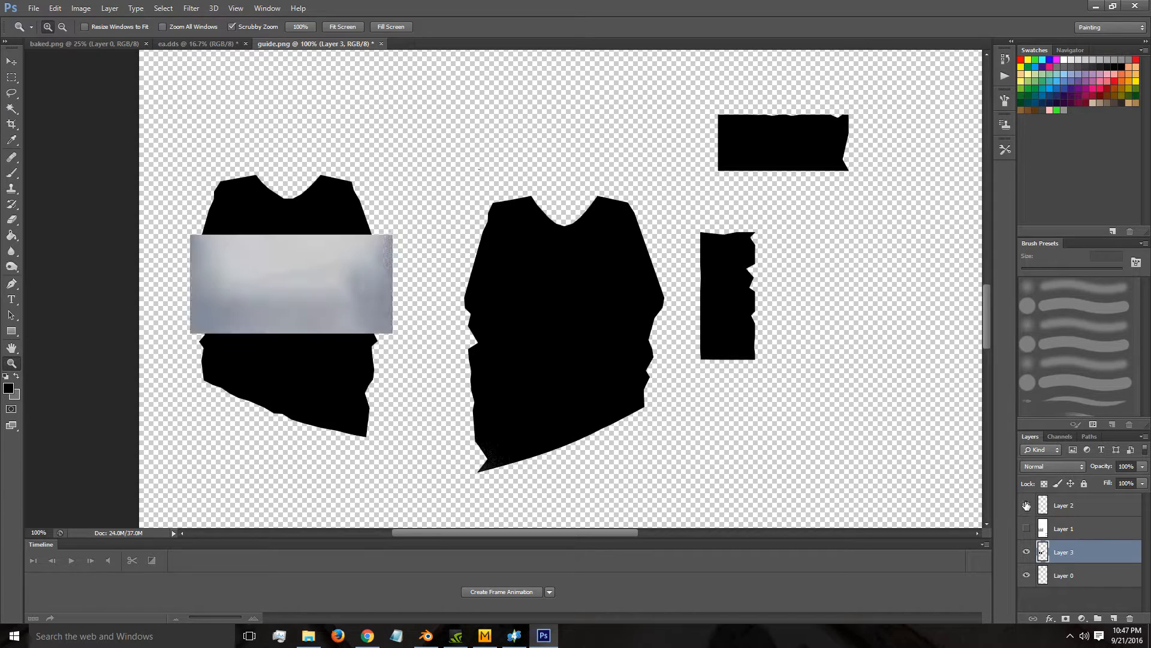
drag(1058, 500, 1078, 543)
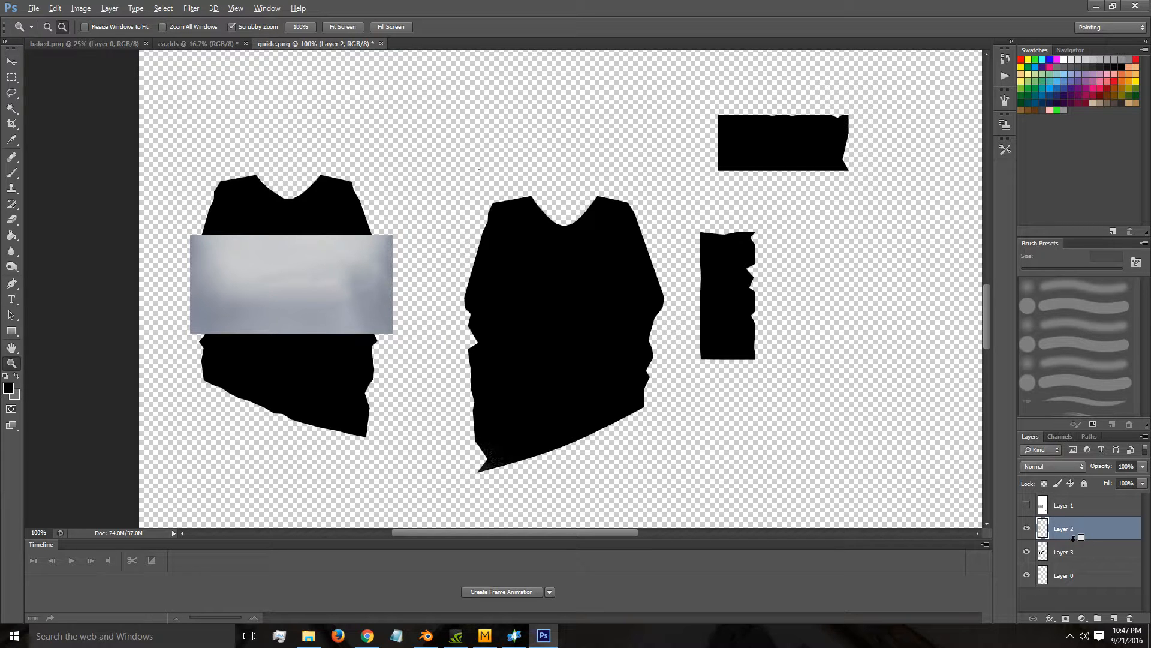
alt+click(1074, 537)
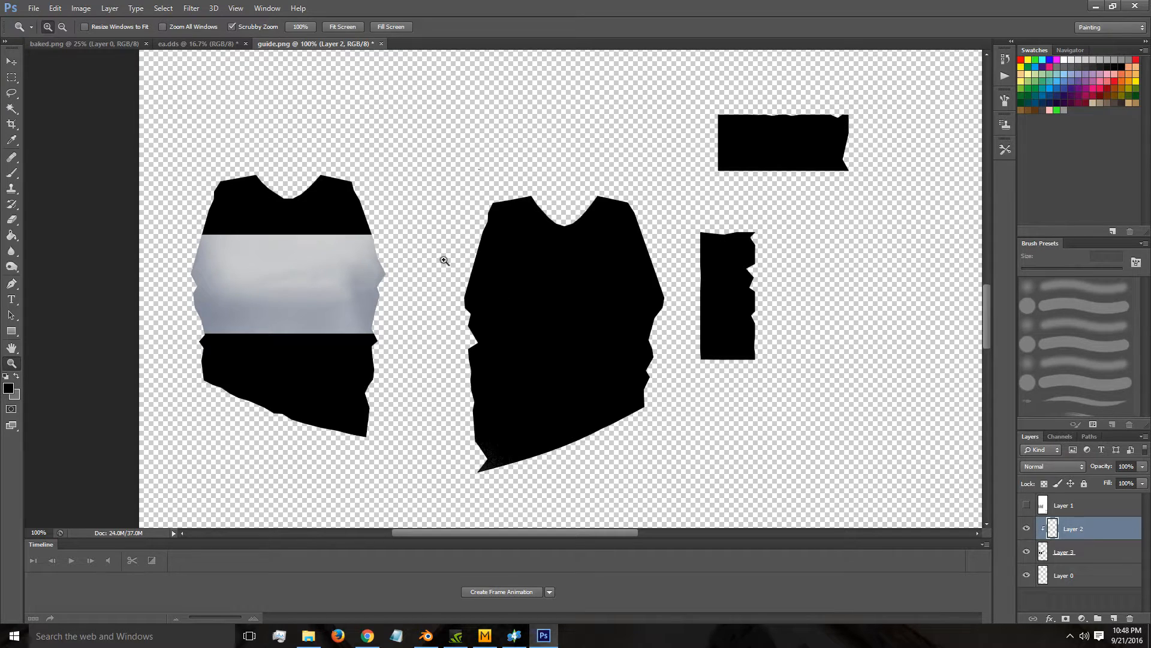
key(ctrl+alt+g)
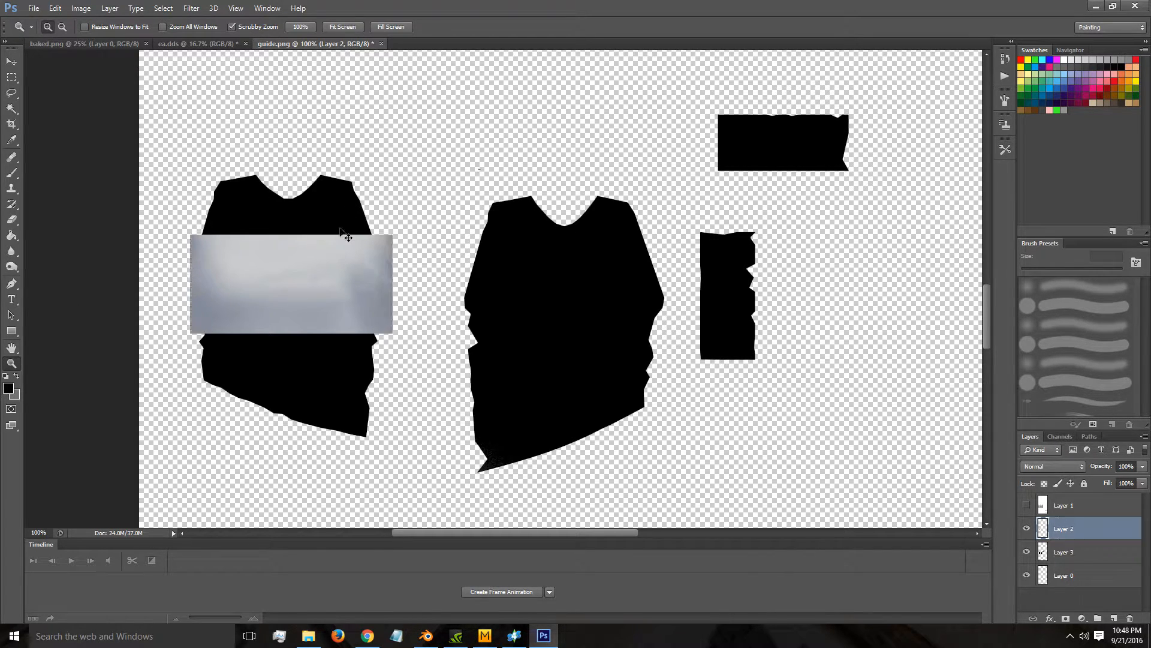
alt+click(1080, 538)
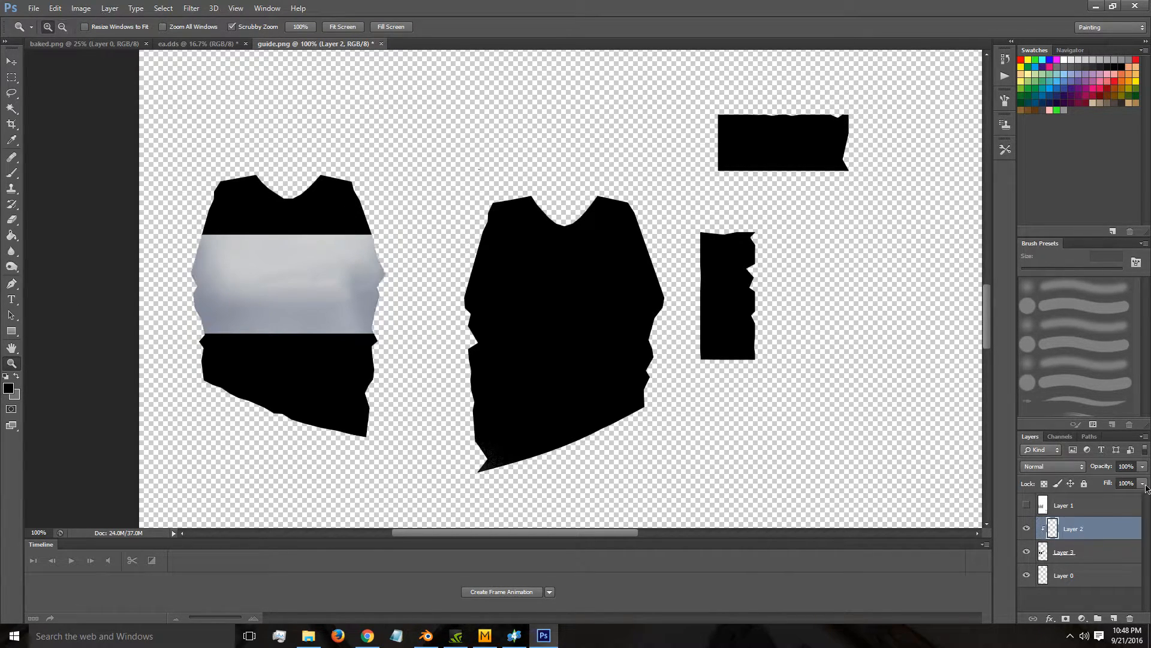
Show the full EA shading layer, copy a rectangle from its lower shirt front to a new layer, and hide the full shading.
click(1027, 505)
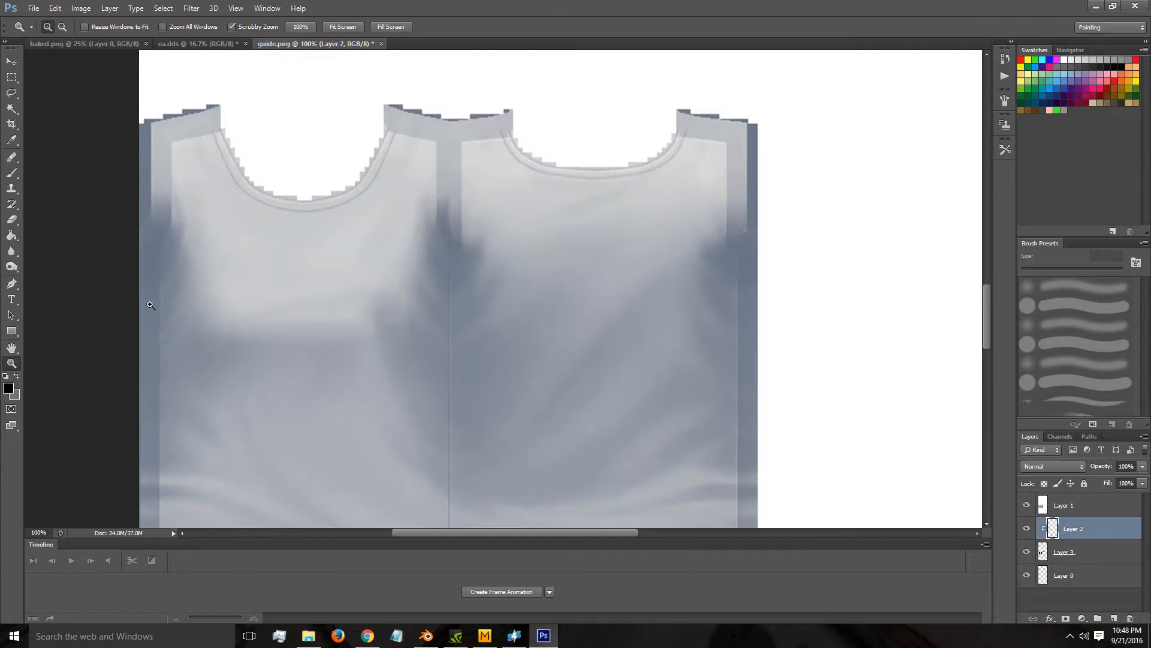
click(11, 77)
drag(180, 225, 410, 331)
scroll(360, 319, down, 3)
key(ctrl+d)
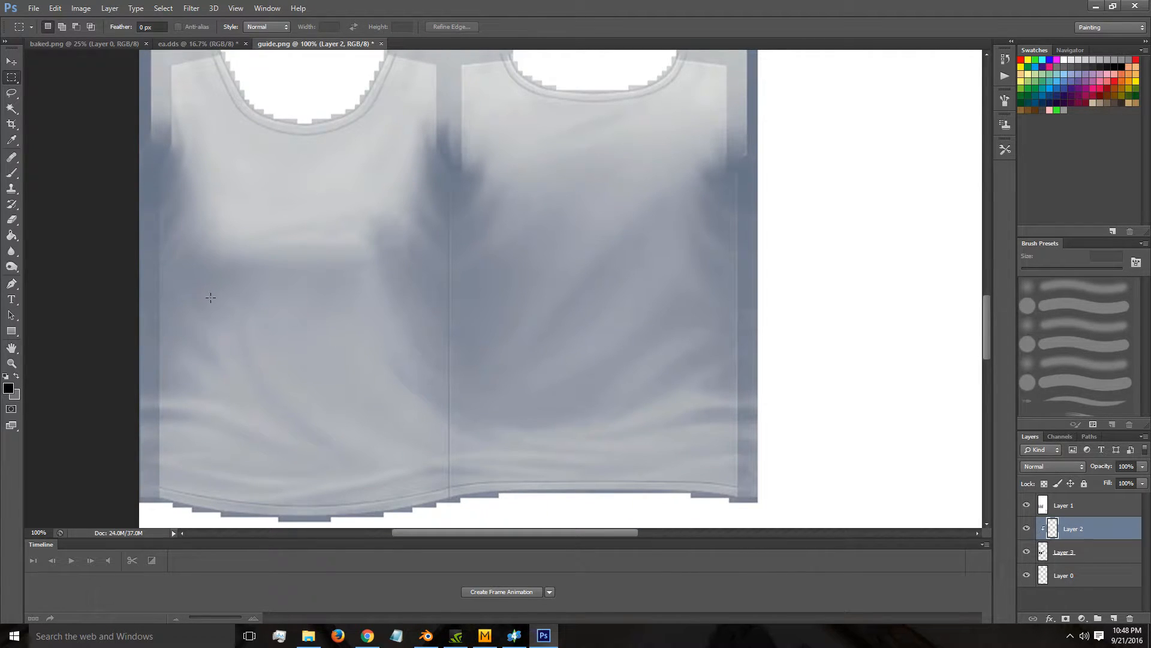
drag(197, 291, 397, 398)
key(ctrl+j)
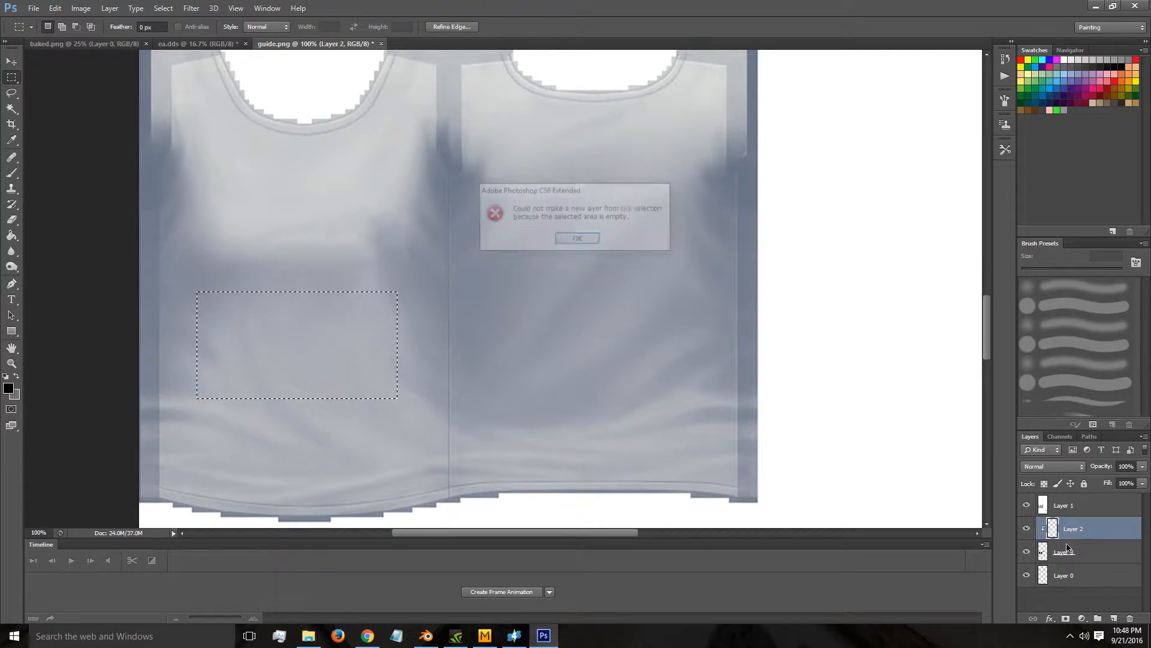
key(Return)
click(1083, 509)
key(ctrl+j)
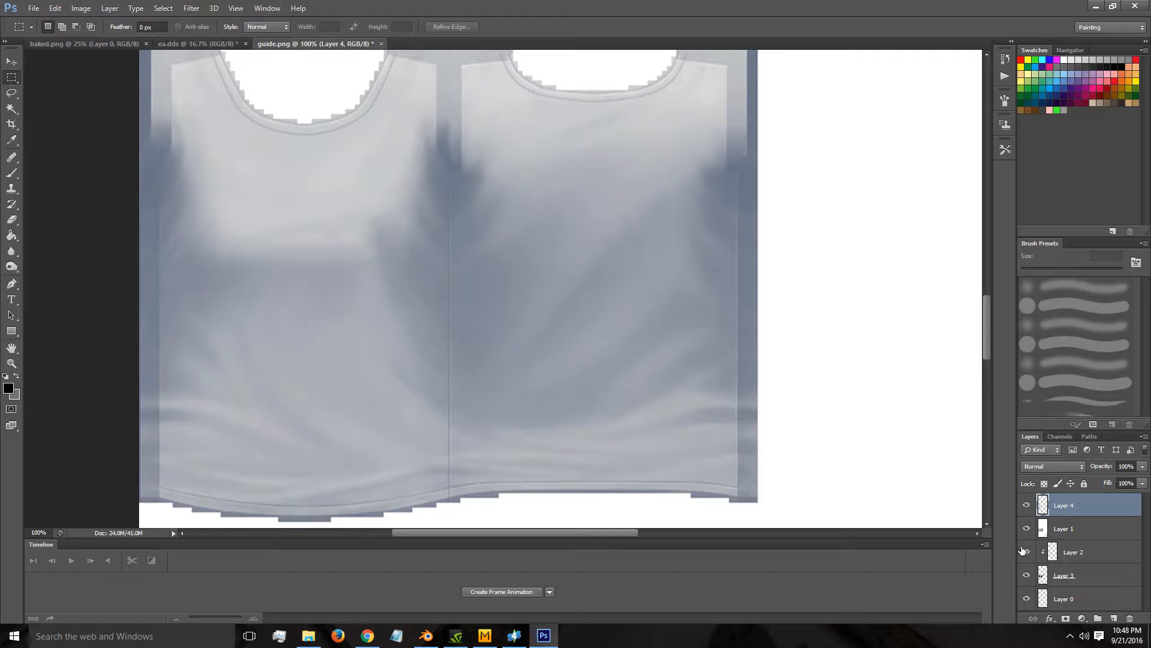
click(1027, 529)
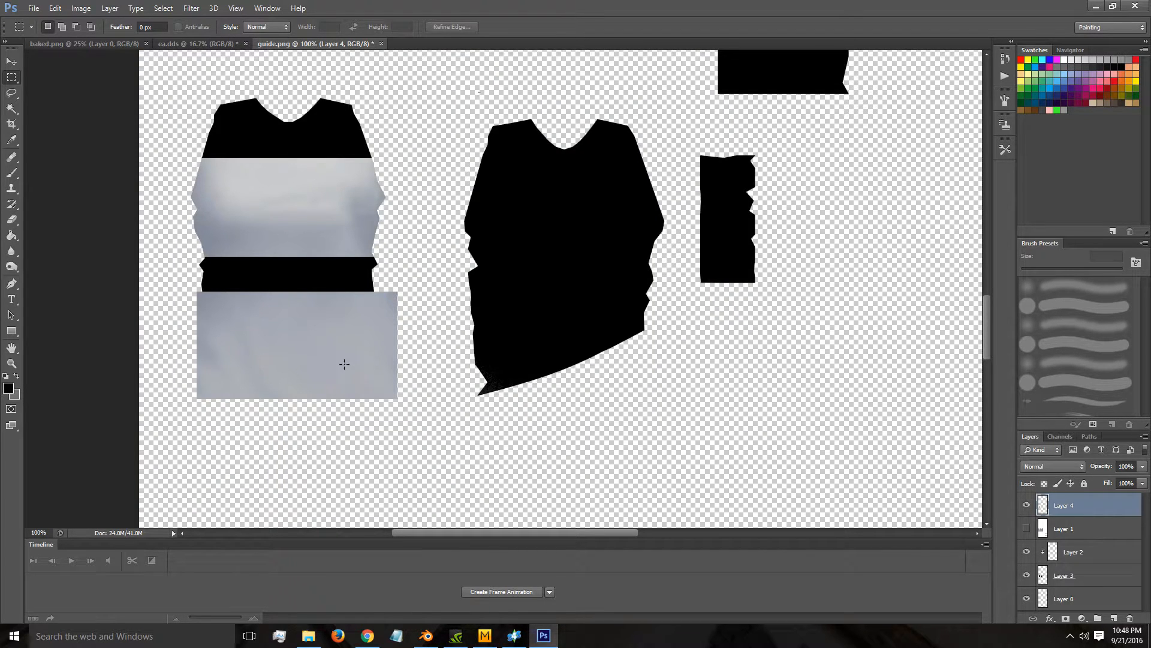
Free-transform the new shading patch to cover the front piece down to its slanted hem, and place its layer above Layer 2 inside the clipping group.
key(v)
drag(274, 360, 266, 318)
key(ctrl+t)
drag(395, 359, 367, 363)
mouse_move(390, 249)
mouse_down()
mouse_move(375, 275)
mouse_move(384, 255)
mouse_up()
drag(185, 354, 199, 308)
drag(283, 337, 282, 341)
drag(190, 248, 199, 248)
click(602, 27)
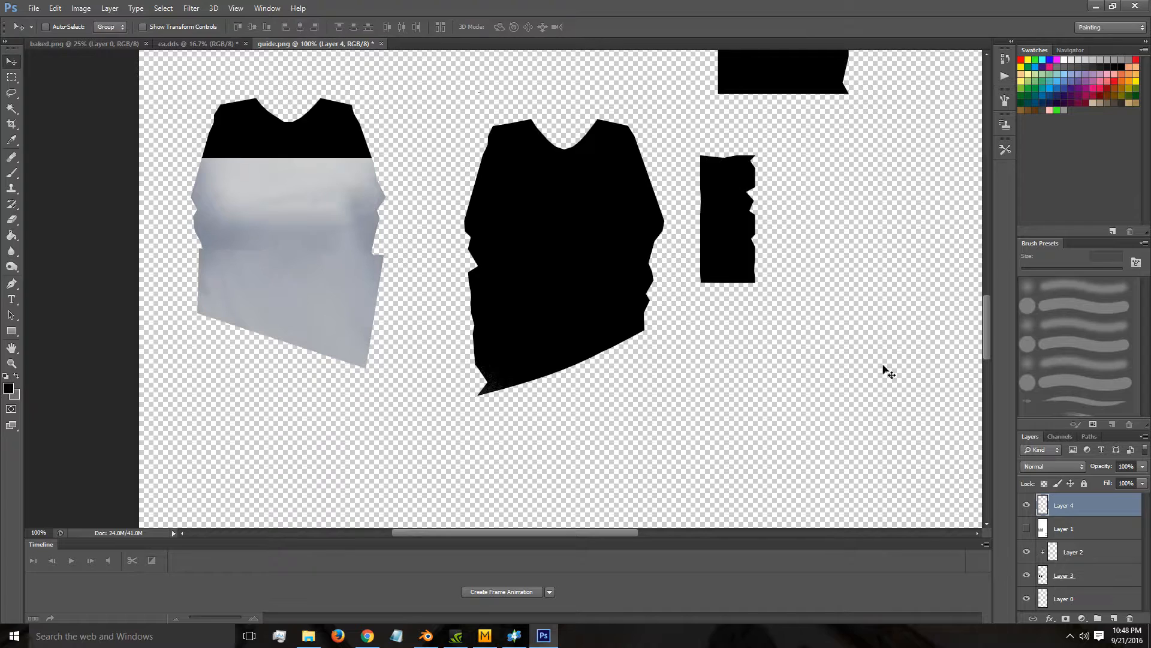
drag(1062, 524, 1070, 539)
Examine how the two shading patches blend on the front piece and compare them with the original shirt shading in ea.dds.
key(z)
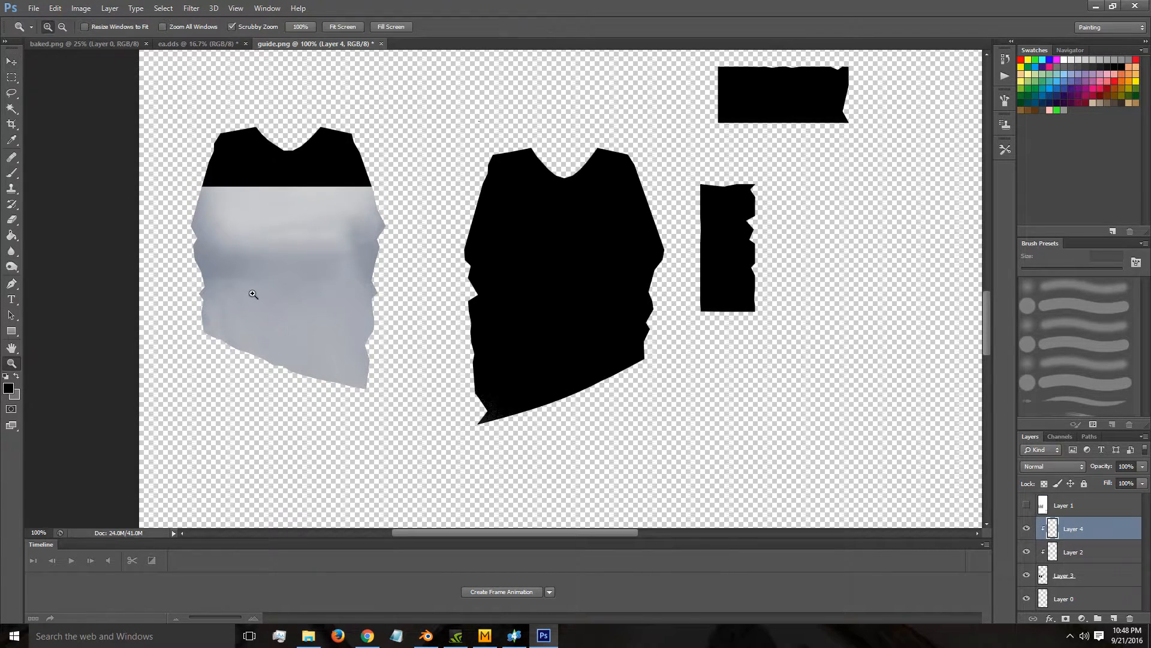
click(252, 291)
click(211, 264)
alt+click(287, 274)
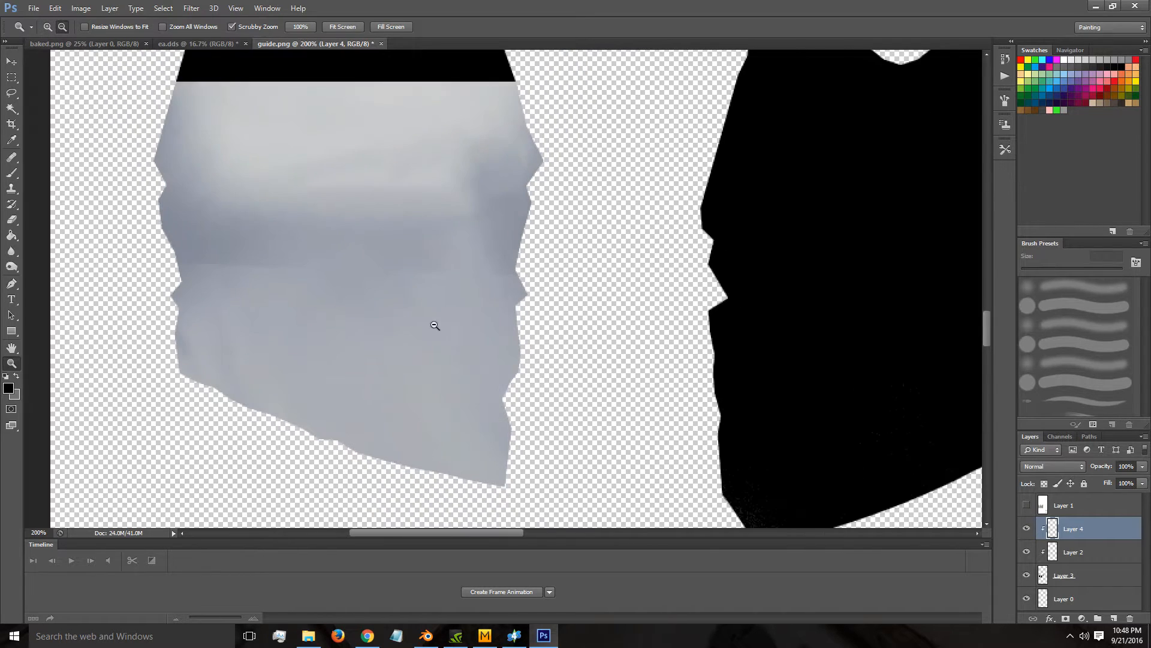
alt+click(436, 326)
scroll(463, 325, up, 1)
click(444, 323)
scroll(414, 249, down, 1)
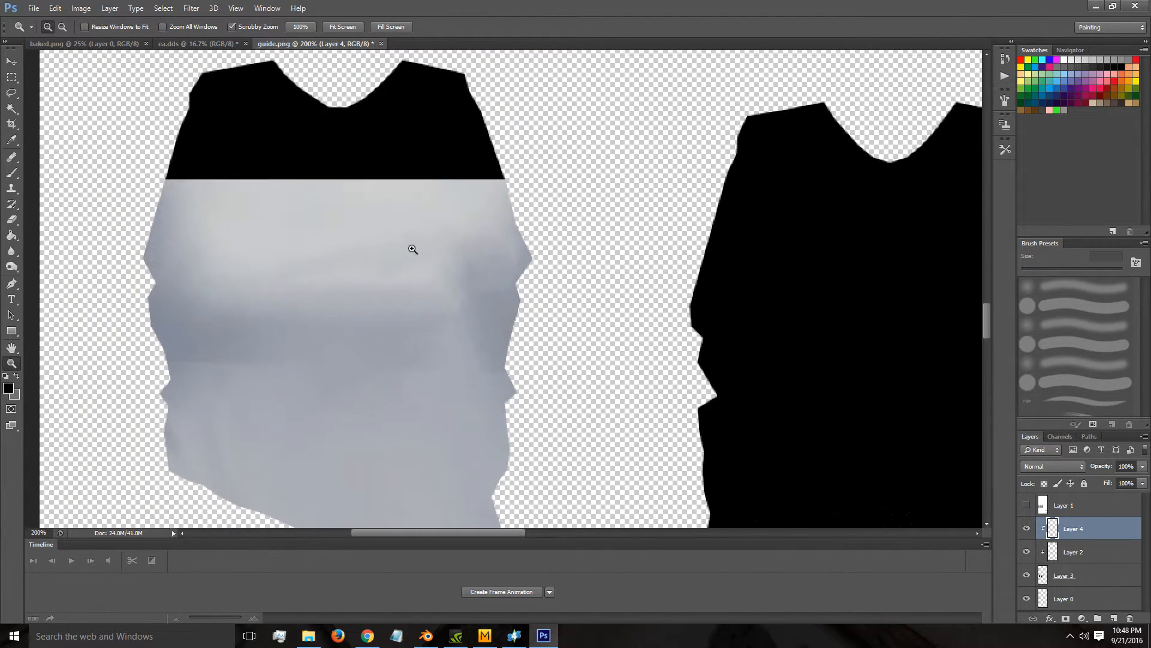
alt+click(414, 249)
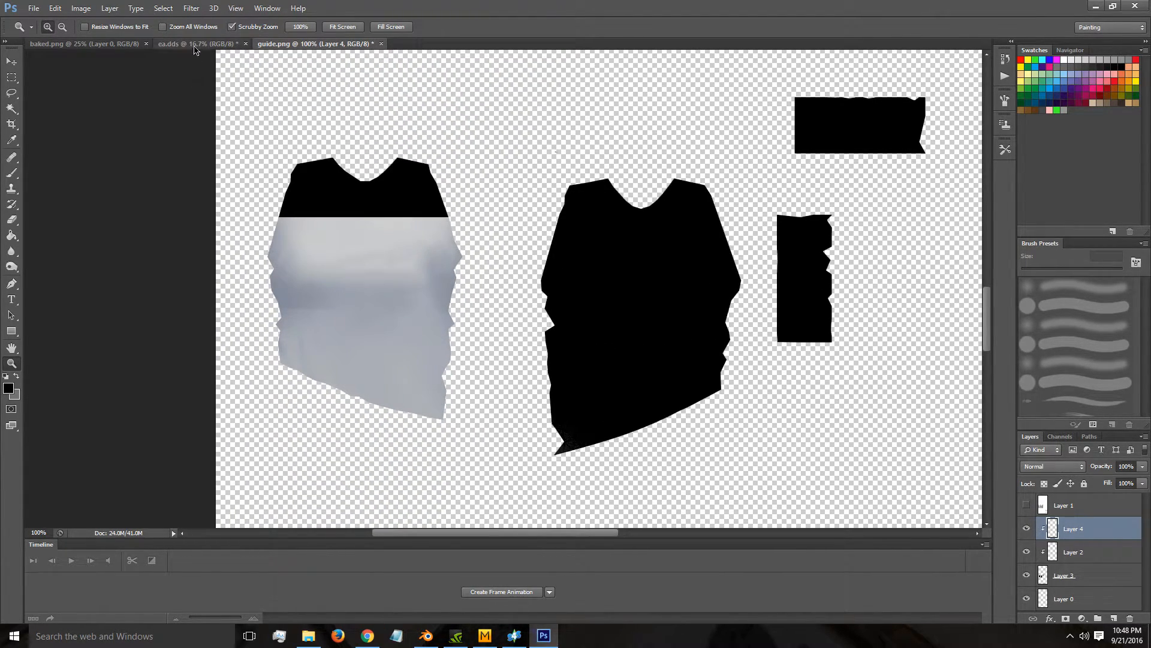
click(195, 44)
click(432, 356)
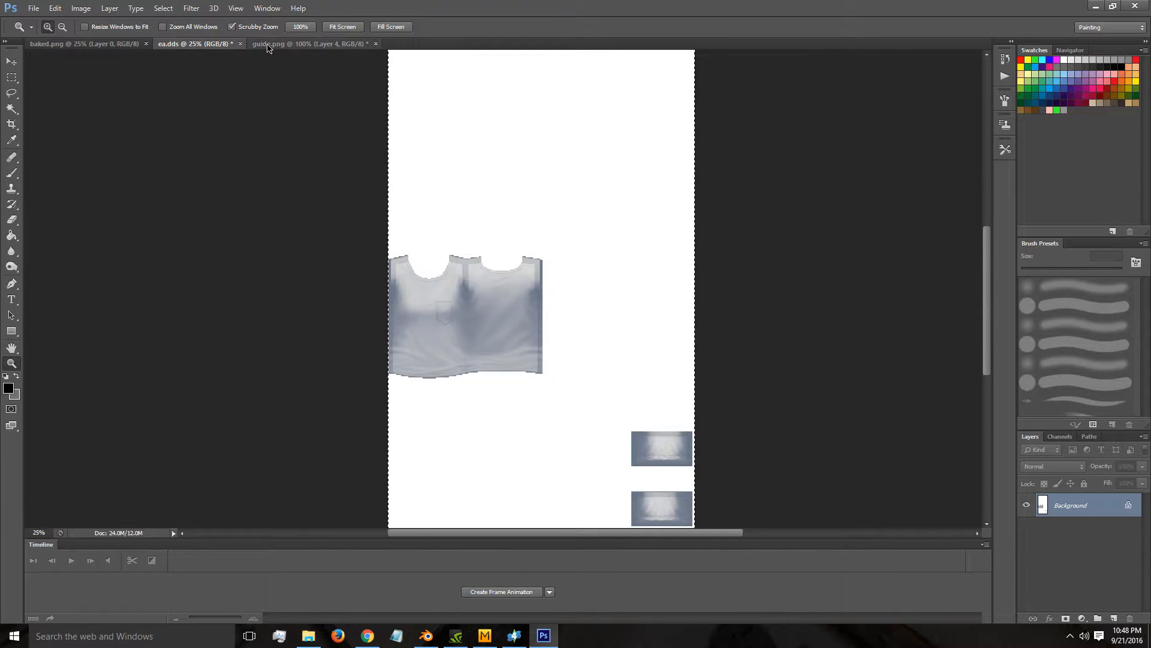
Return to guide.png, show the full EA shading layer, and lasso the wrinkled lower part of the shirt front.
click(268, 44)
click(1026, 505)
scroll(401, 352, down, 3)
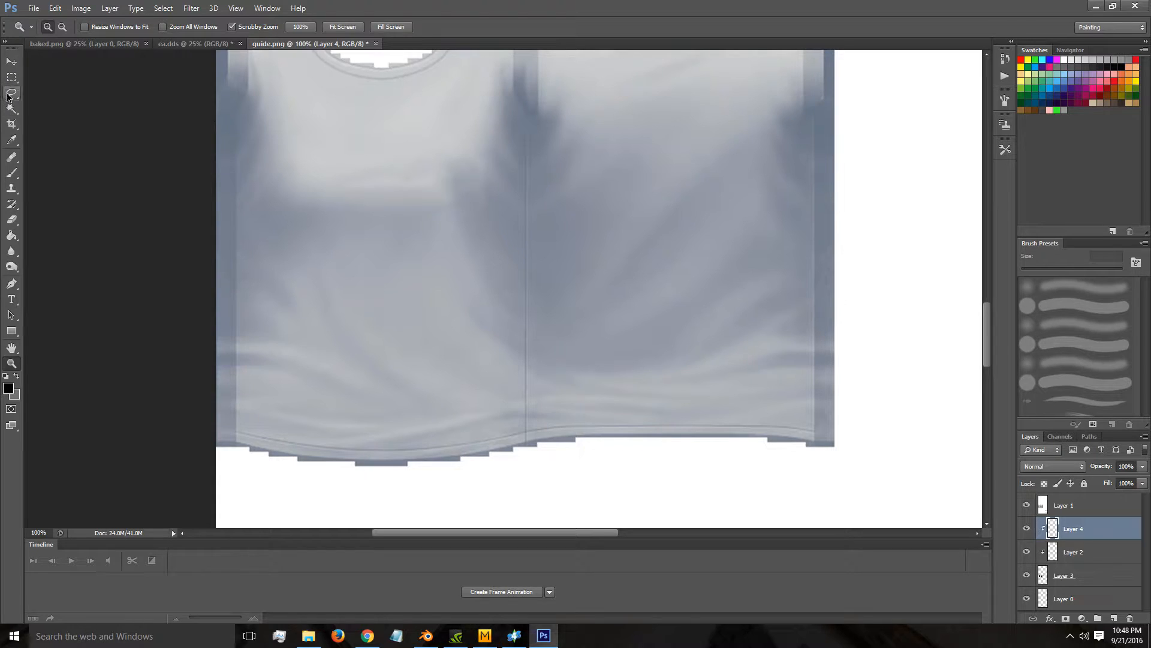
key(l)
mouse_move(243, 369)
mouse_down()
mouse_move(244, 403)
mouse_move(318, 443)
mouse_move(464, 445)
mouse_up()
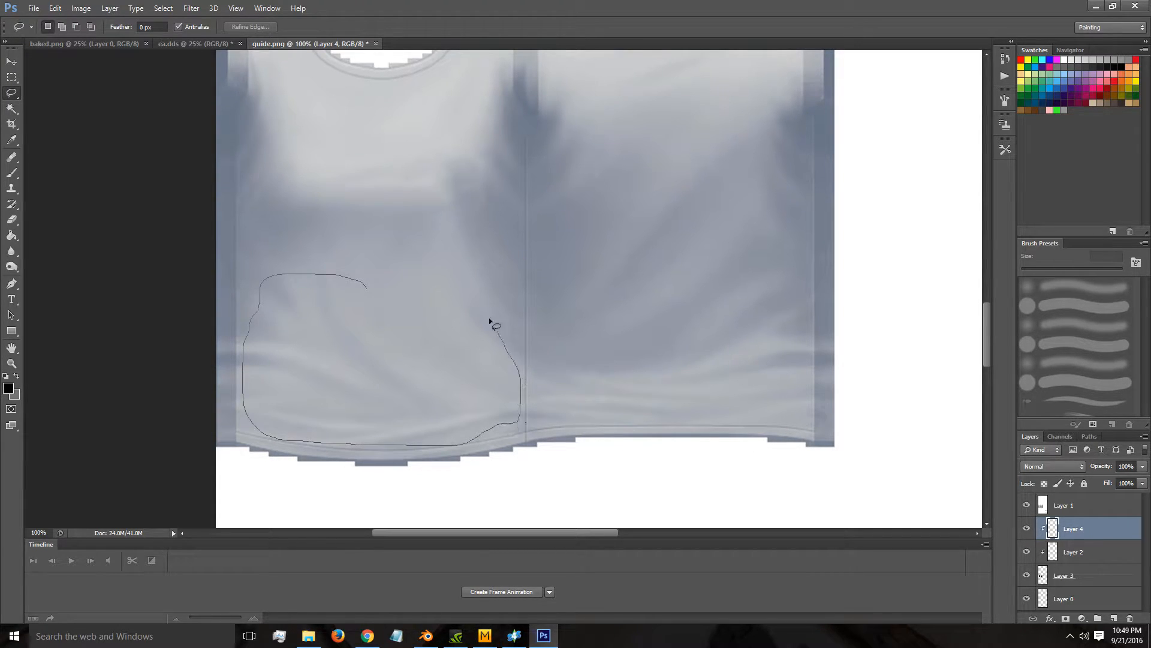
drag(396, 185, 400, 187)
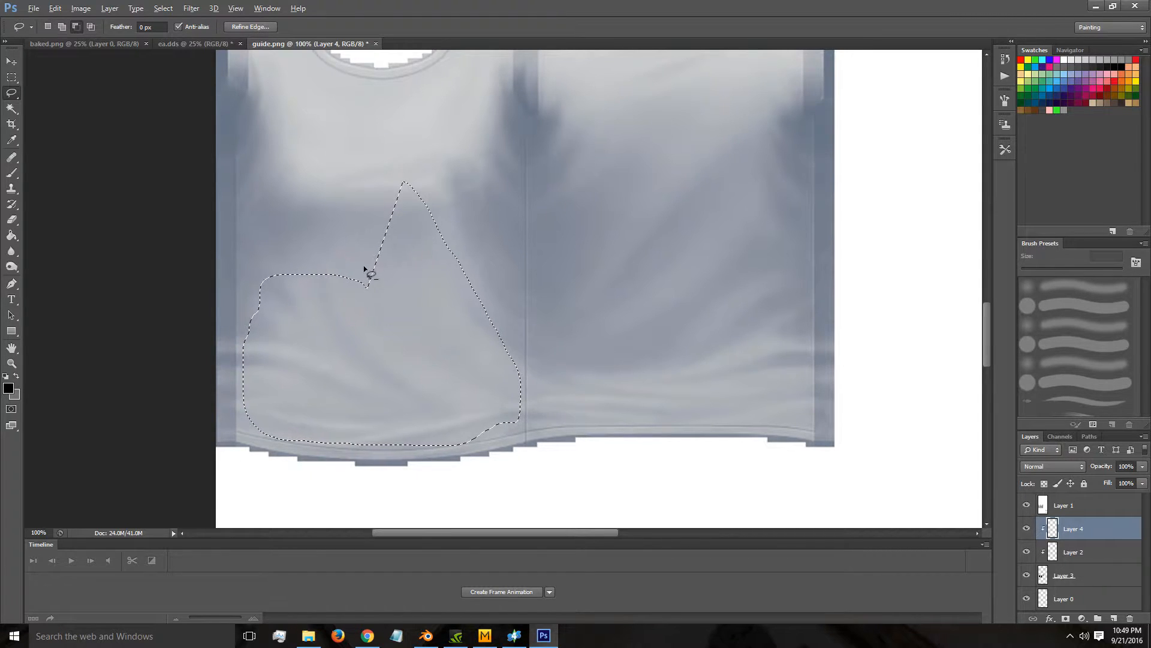
mouse_move(368, 293)
mouse_down()
mouse_move(458, 294)
mouse_move(493, 207)
mouse_move(403, 161)
mouse_up()
key(ctrl+j)
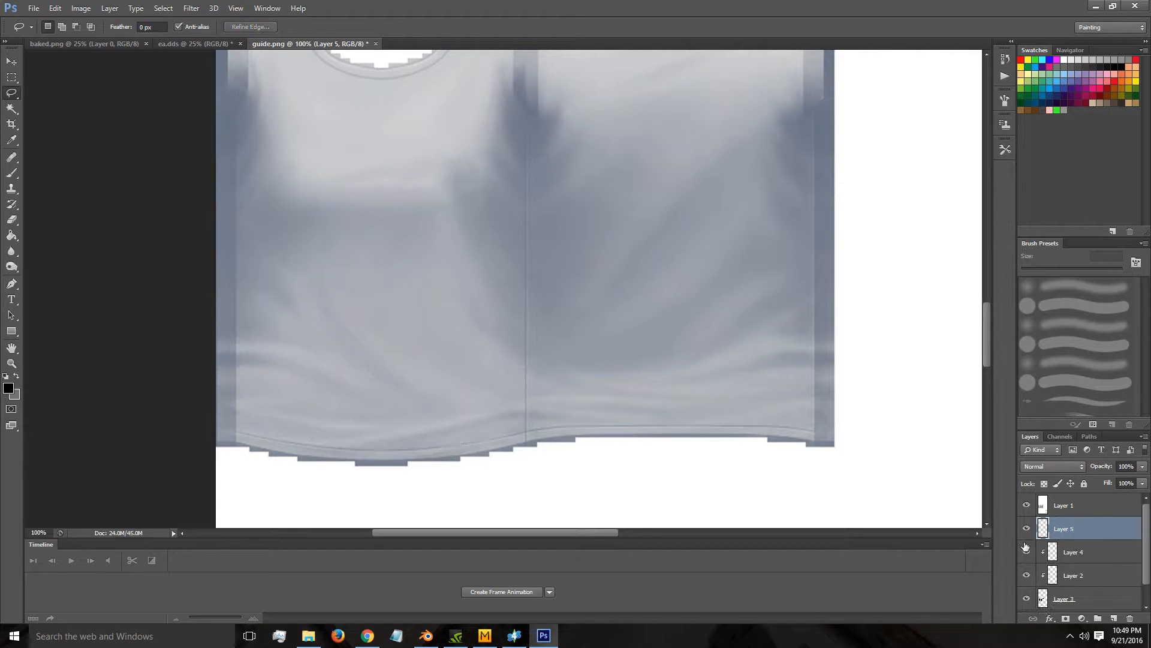
click(1027, 552)
click(1027, 505)
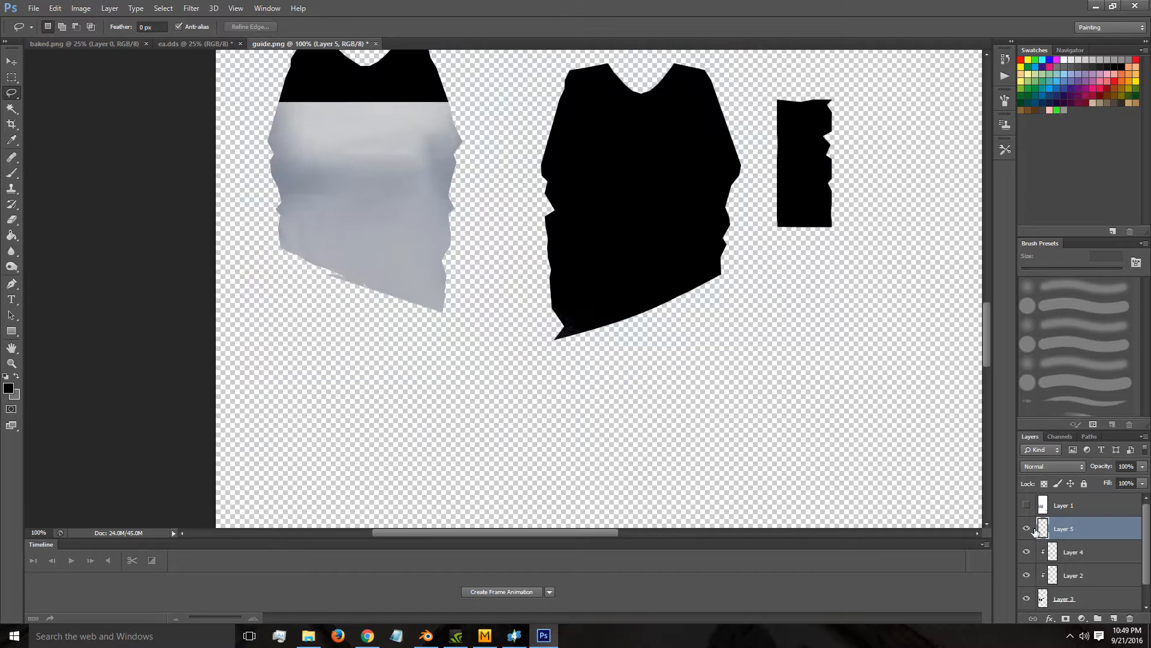
scroll(633, 418, up, 5)
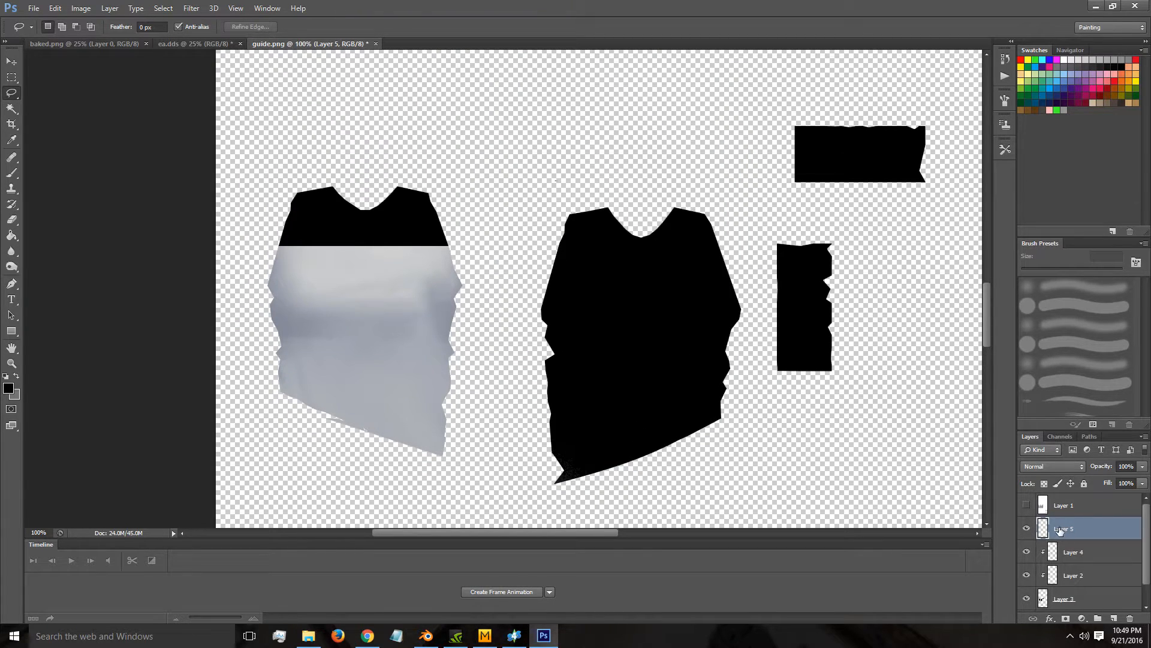
key(v)
drag(352, 386, 454, 364)
click(1005, 60)
click(935, 216)
click(929, 202)
Copy the lassoed hem wrinkles from the full EA shading layer to a new layer and hide the full shading.
scroll(506, 371, down, 3)
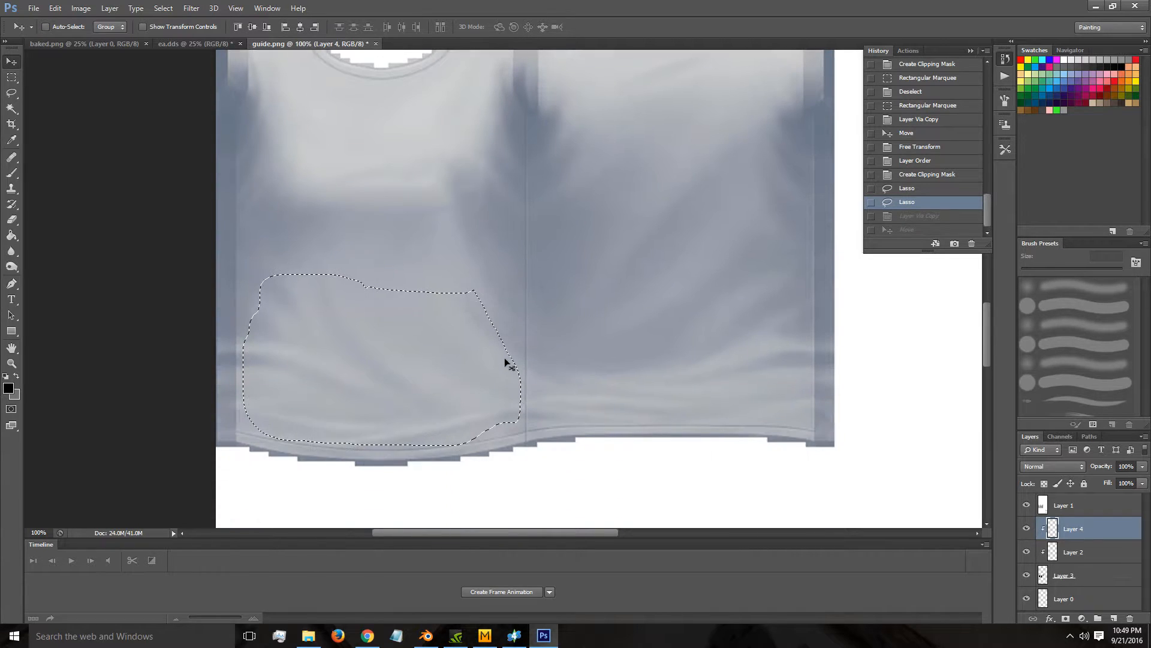
scroll(505, 358, down, 2)
scroll(506, 356, up, 1)
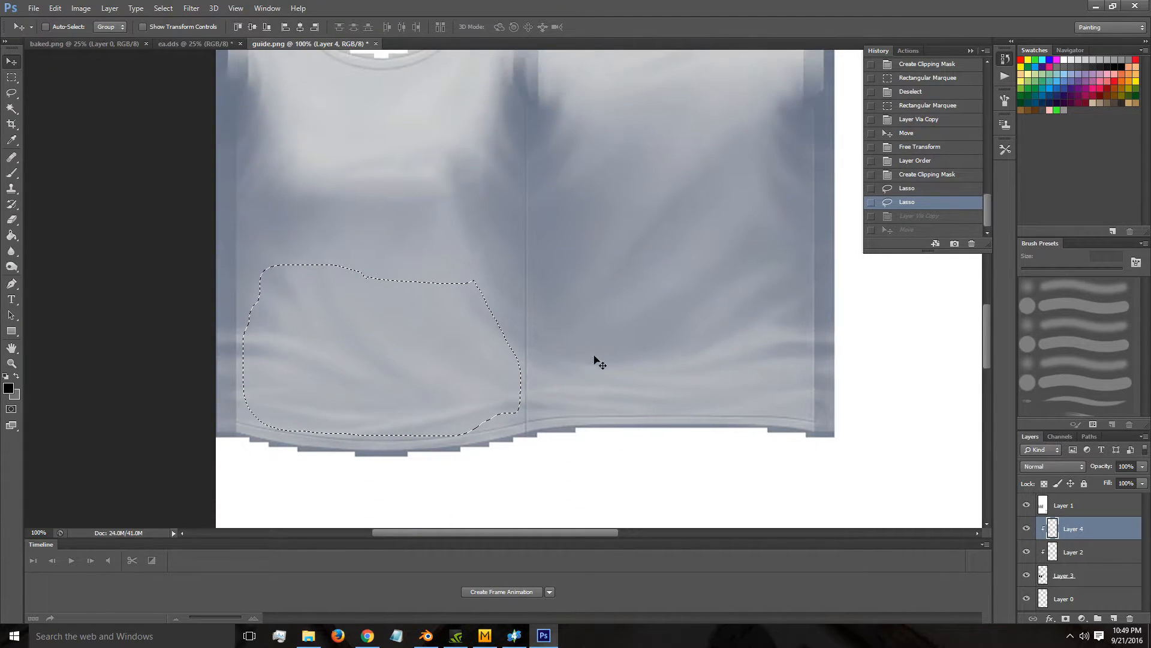
click(1076, 514)
key(ctrl+j)
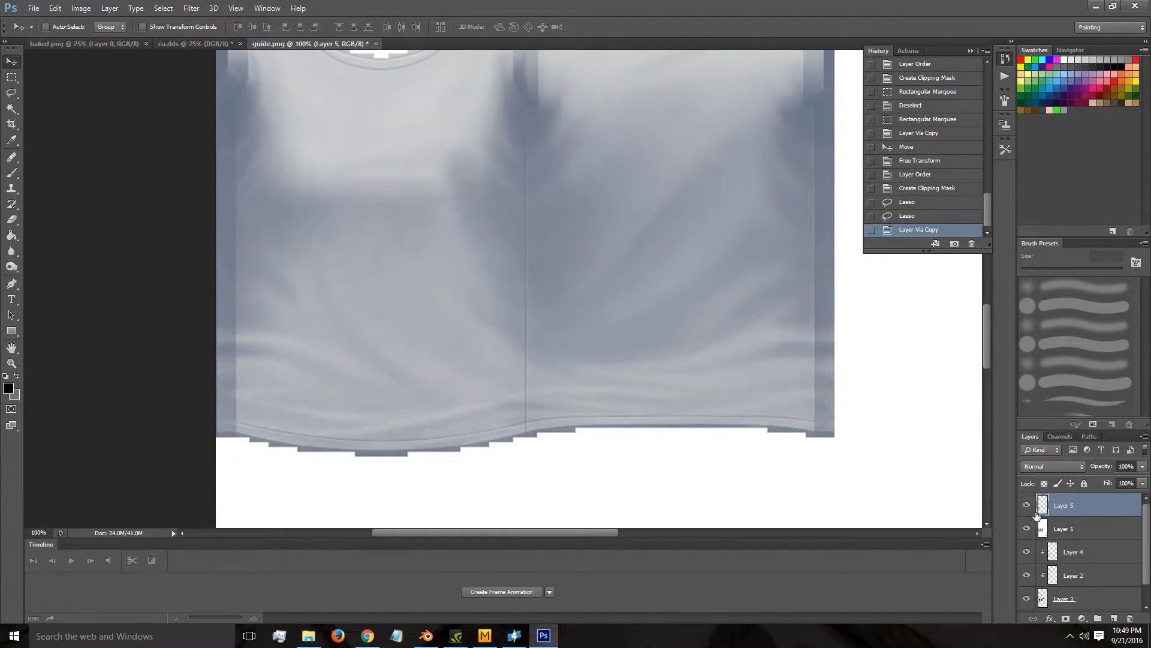
click(1027, 528)
scroll(492, 383, up, 3)
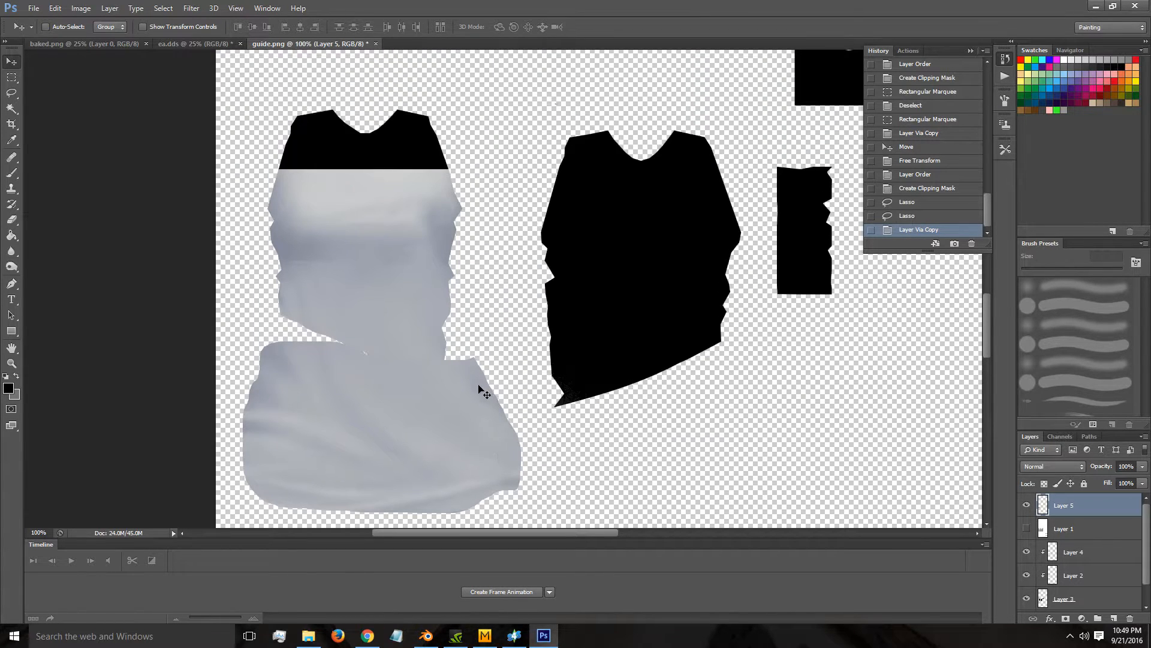
Move the wrinkle patch onto the front piece's lower part, scaling it to about 66% width and 51% height and rotating it about 16° along the hem.
drag(420, 439, 419, 322)
key(ctrl+t)
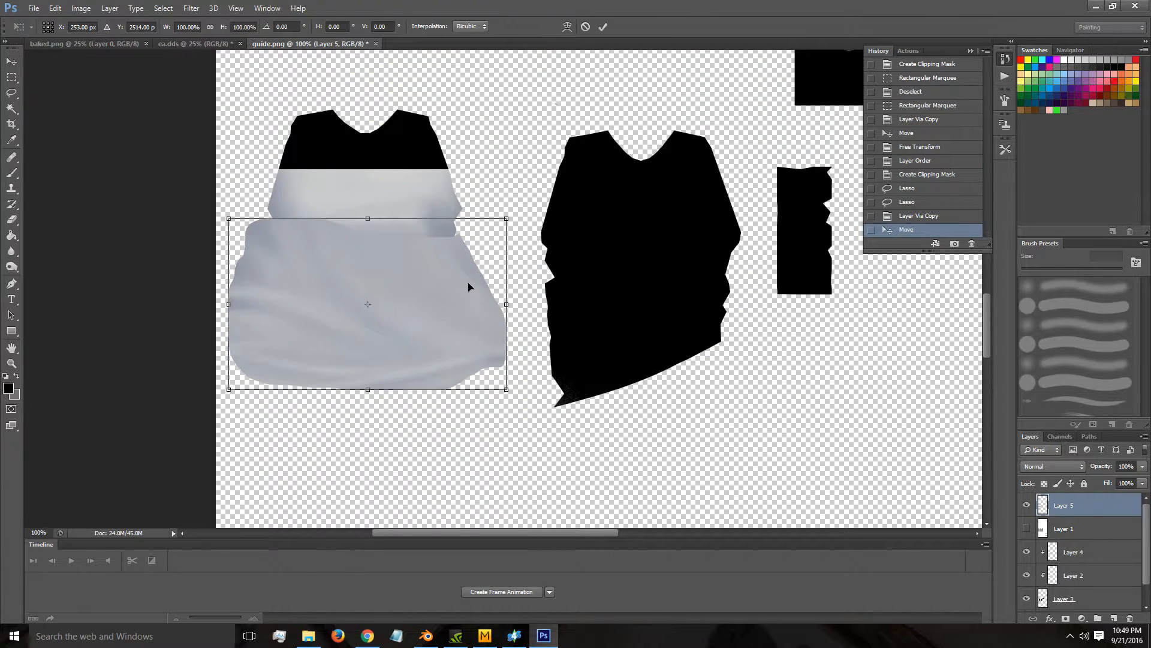
drag(513, 217, 376, 303)
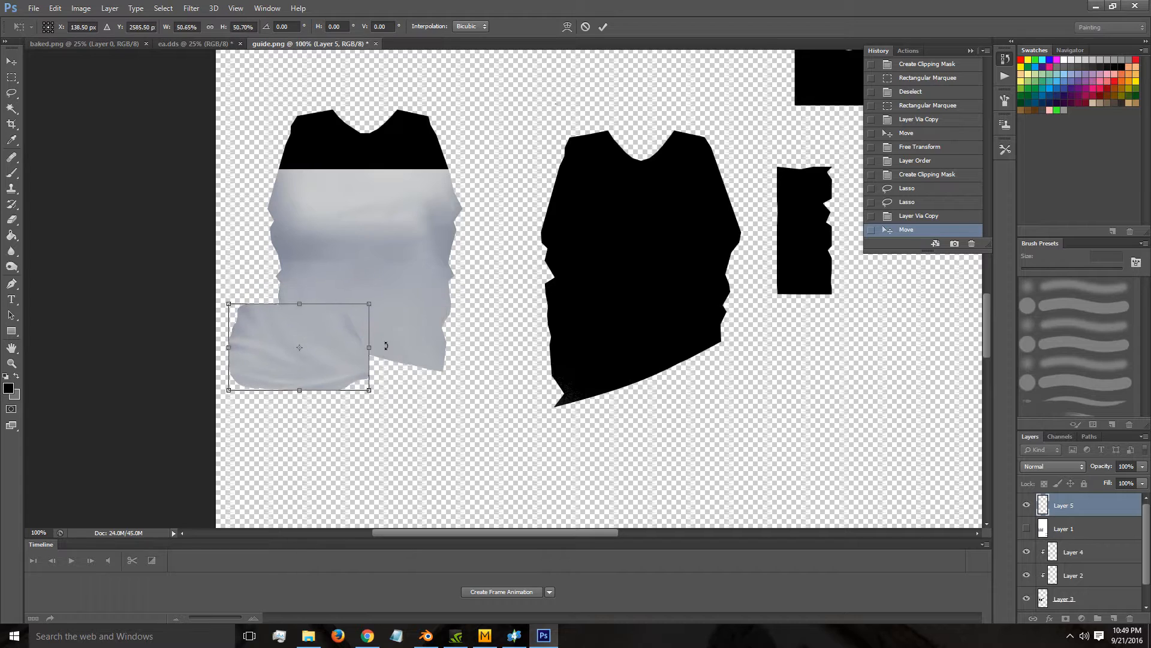
scroll(344, 390, up, 1)
scroll(331, 402, up, 1)
drag(334, 386, 390, 334)
drag(434, 282, 448, 286)
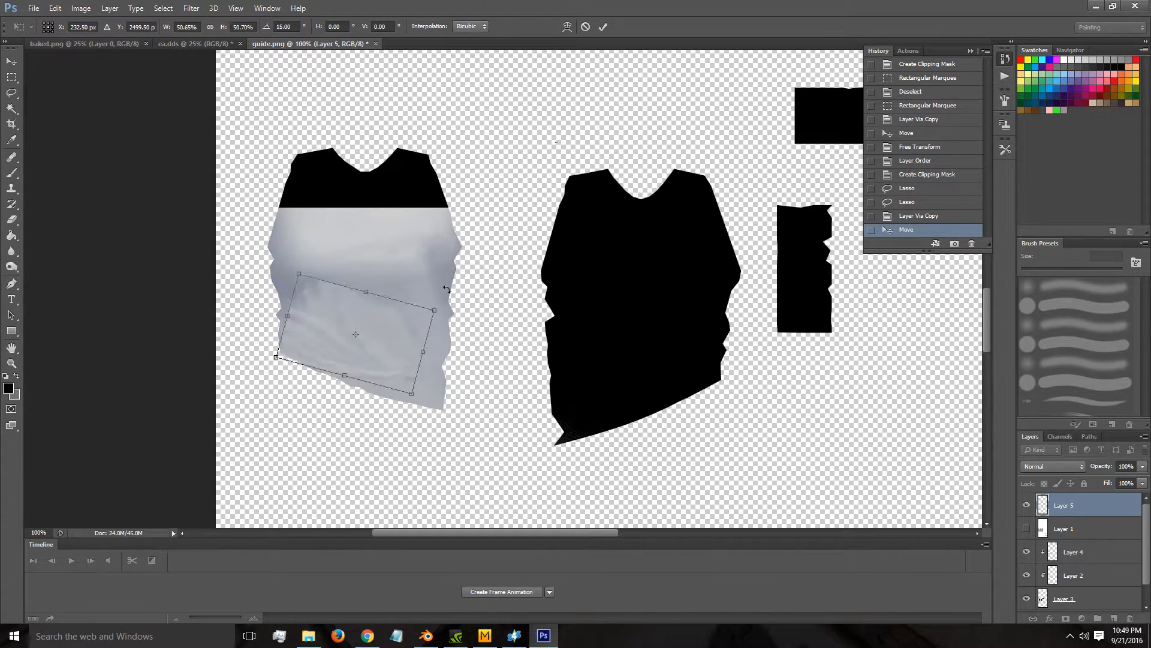
drag(372, 334, 449, 377)
mouse_move(289, 283)
ctrl+mouse_down()
mouse_move(277, 286)
mouse_move(286, 281)
ctrl+mouse_up()
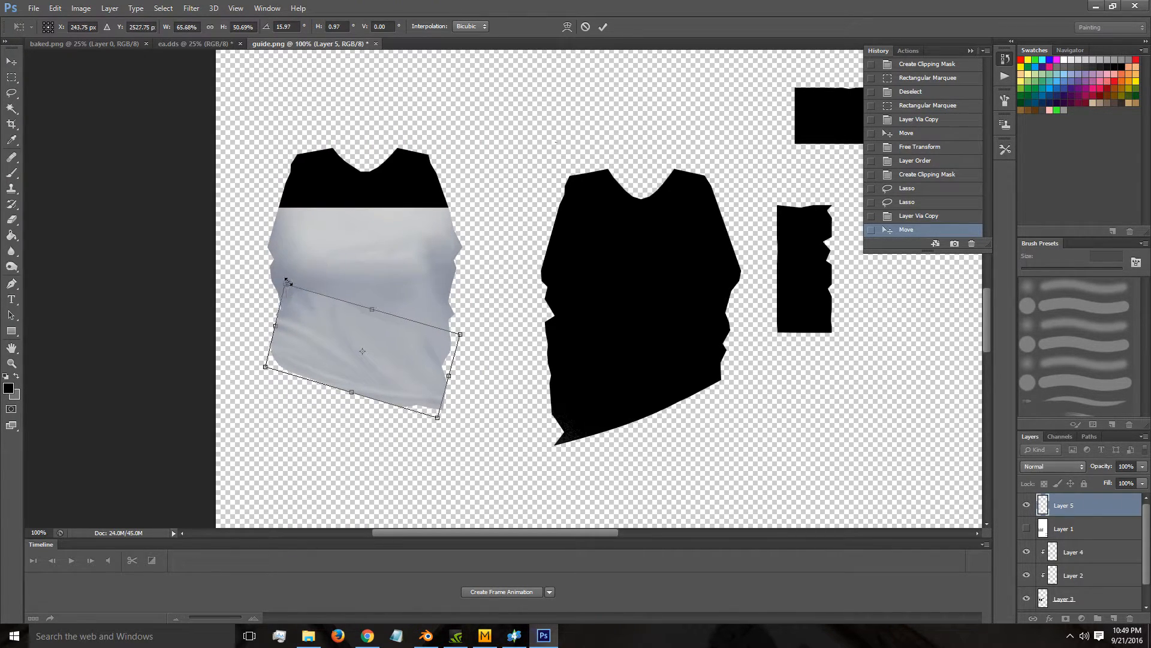
Warp the wrinkle patch's upper outer corner and adjoining side to follow the front piece's side edge, and apply the transform.
click(567, 27)
drag(286, 286, 261, 282)
drag(275, 326, 279, 320)
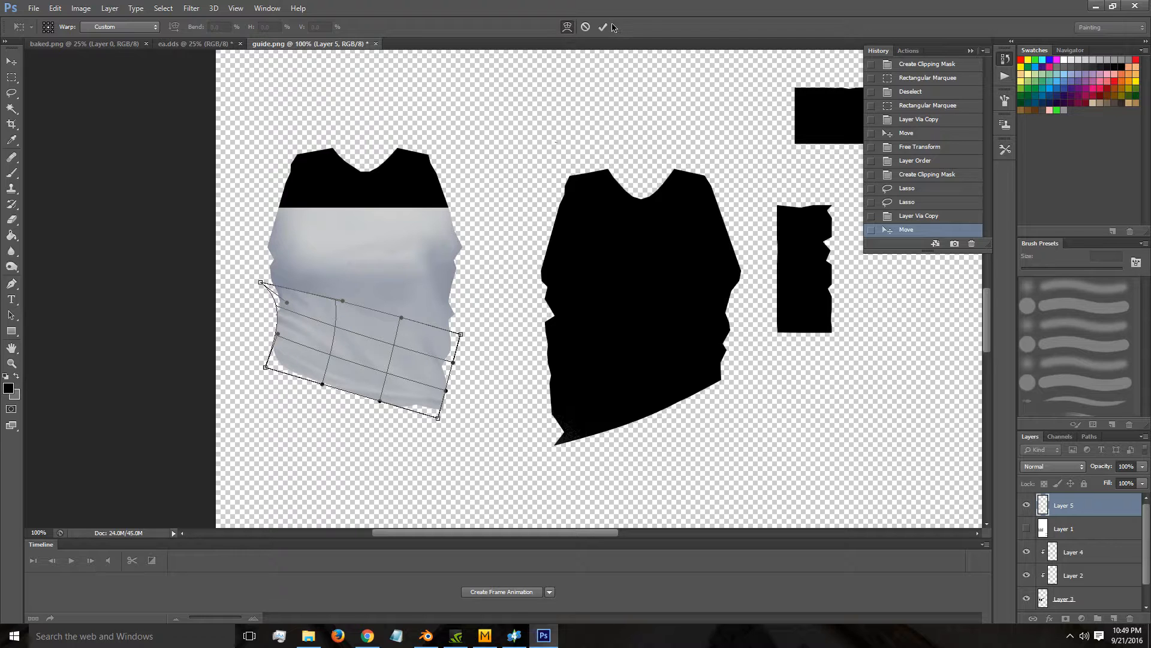
click(603, 26)
key(z)
click(266, 309)
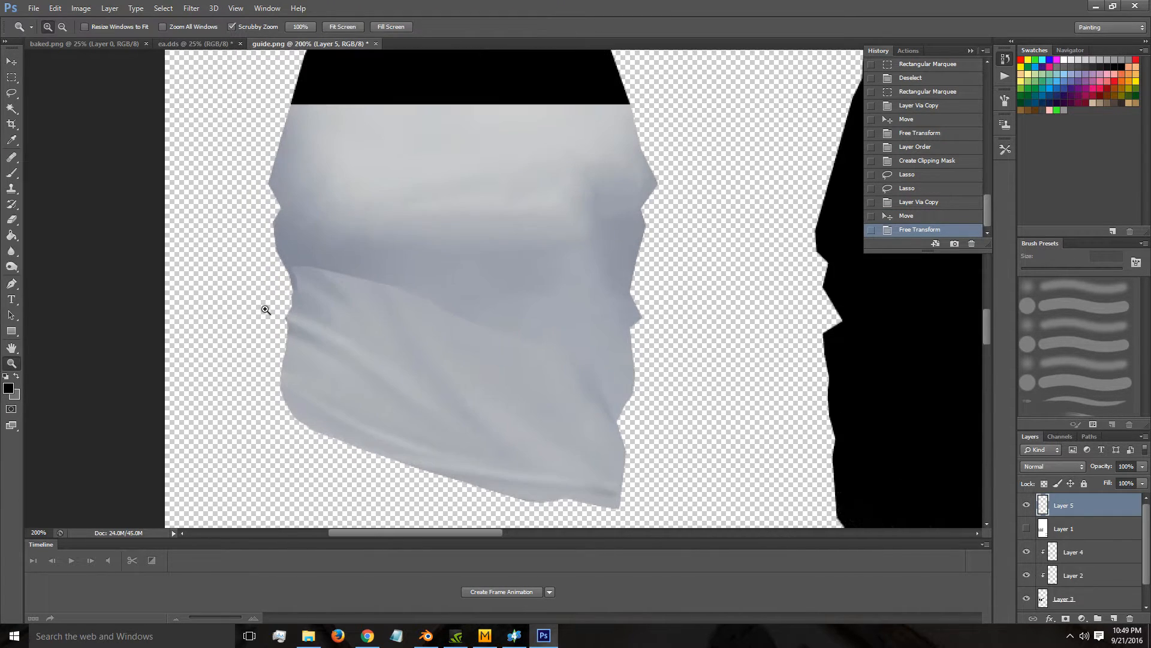
Place the wrinkle patch layer below the full EA shading layer and clip it to the shirt shape.
click(553, 348)
drag(1065, 505, 1064, 541)
key(ctrl+alt+g)
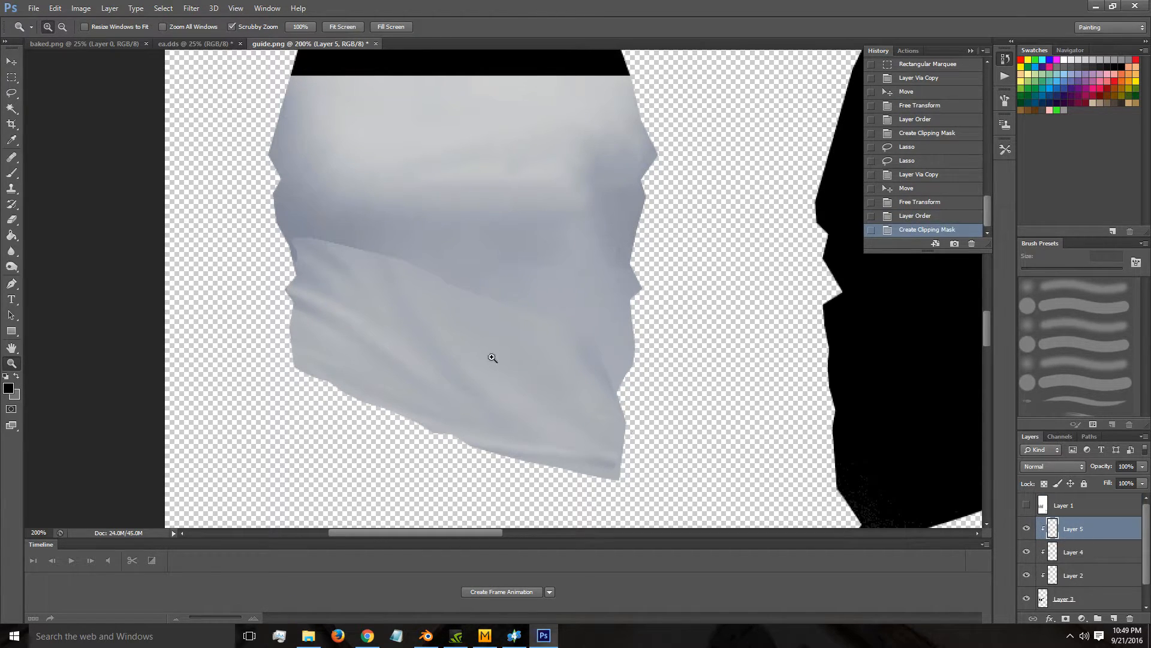
alt+click(1074, 539)
alt+click(1074, 539)
Skew the wrinkle patch's upper outer corner about 2° outward to roughly 102% width and apply the transform.
scroll(630, 406, up, 5)
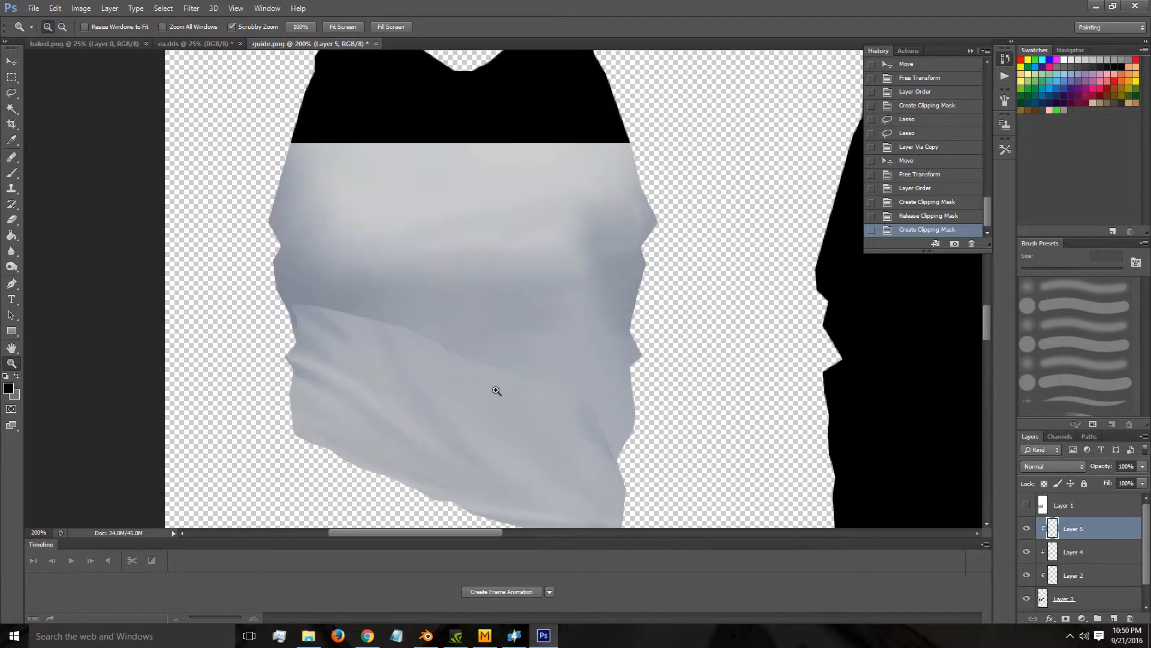
key(ctrl+t)
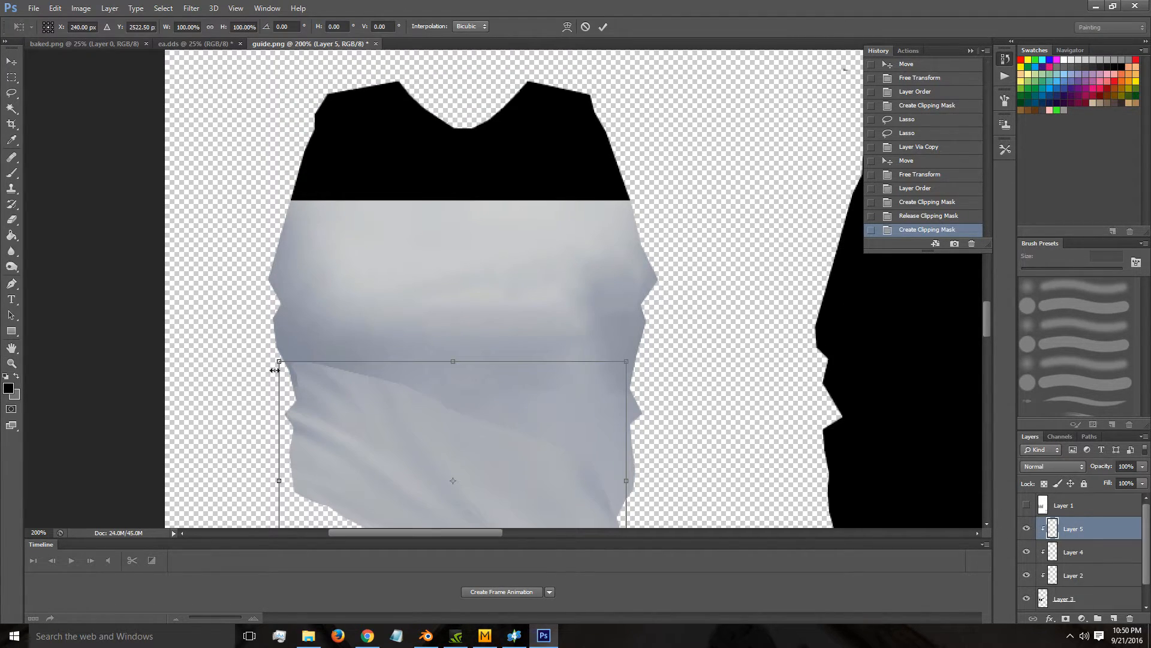
drag(280, 364, 271, 361)
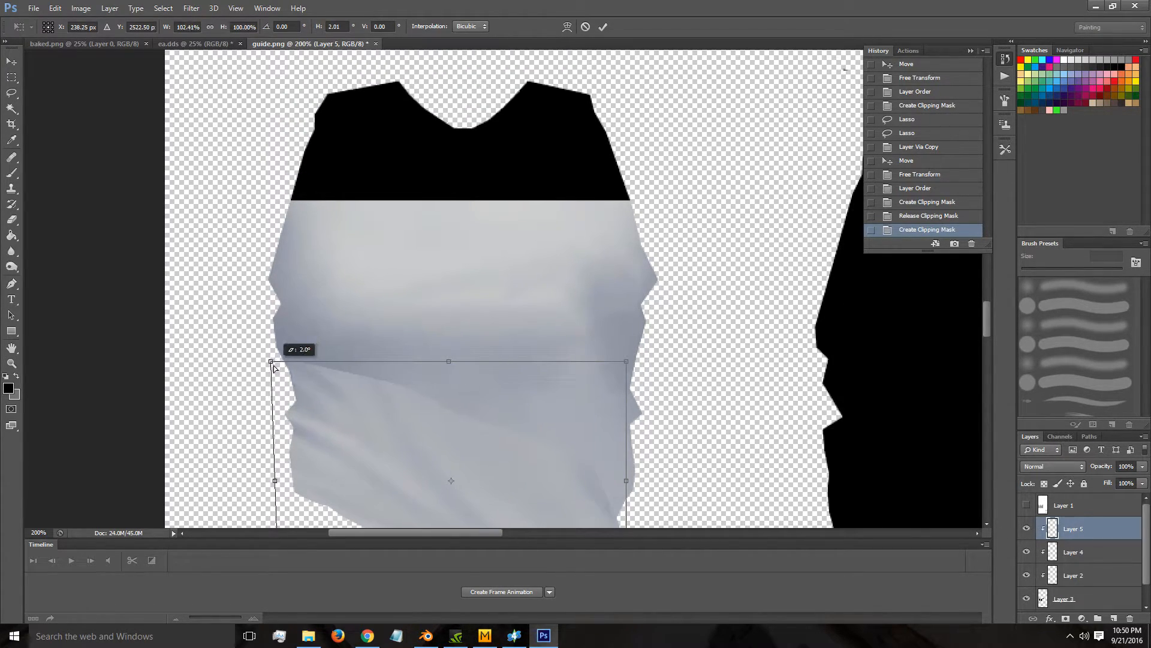
click(603, 28)
scroll(590, 295, up, 2)
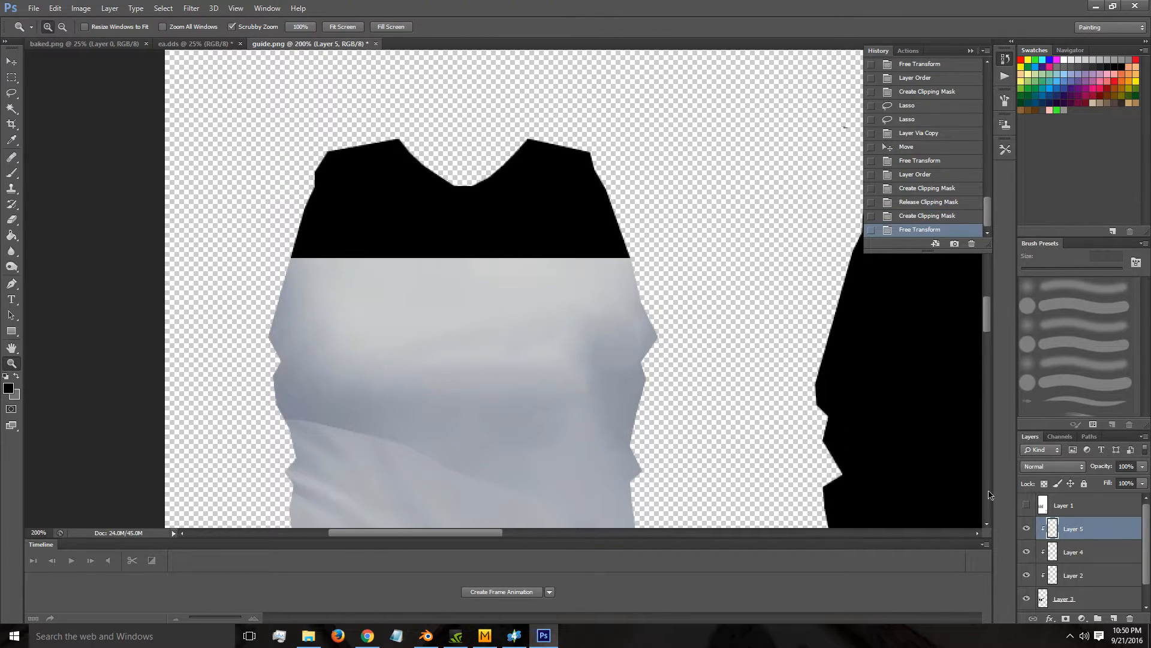
click(1102, 552)
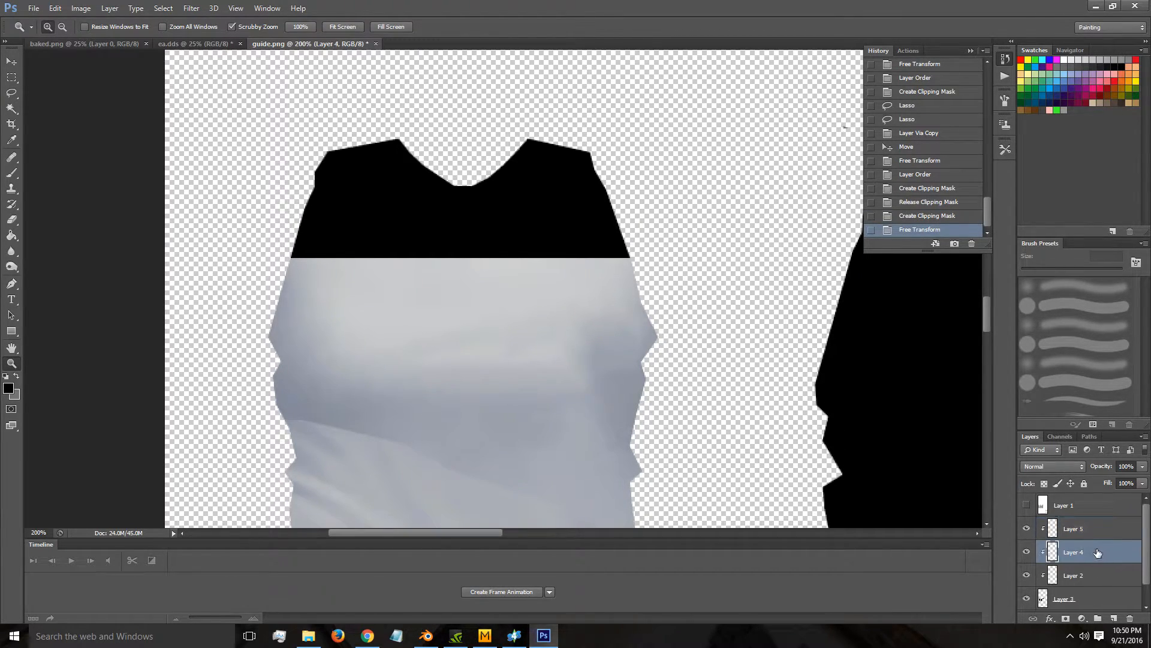
key(ctrl+j)
scroll(699, 419, down, 5)
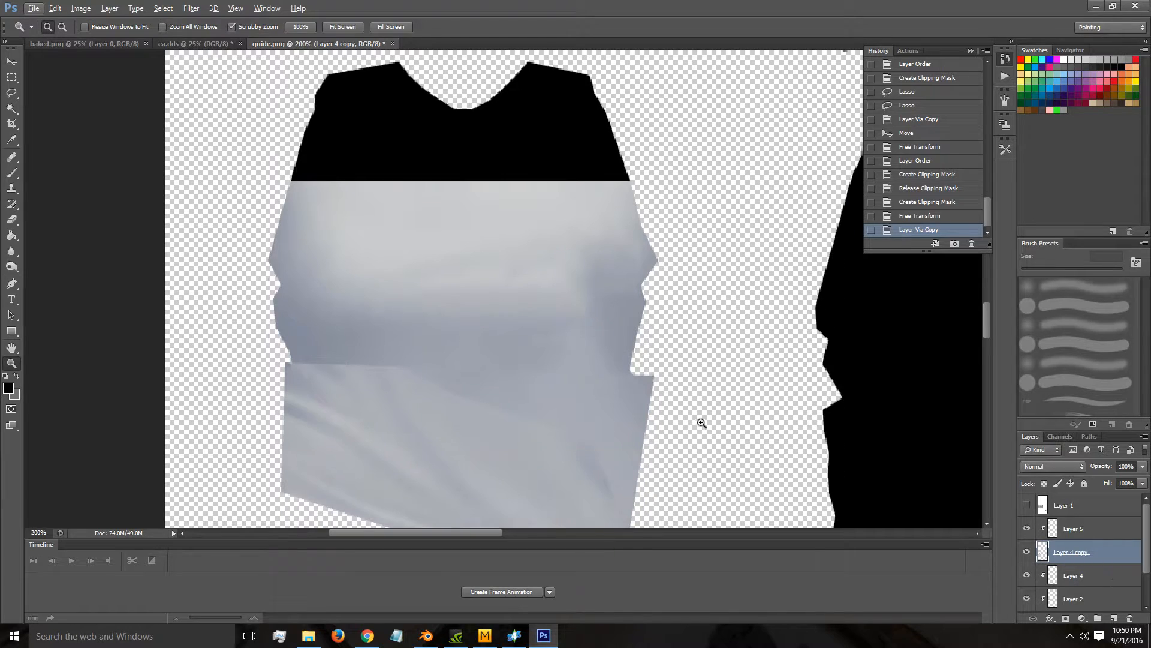
key(ctrl+alt+z)
click(1095, 529)
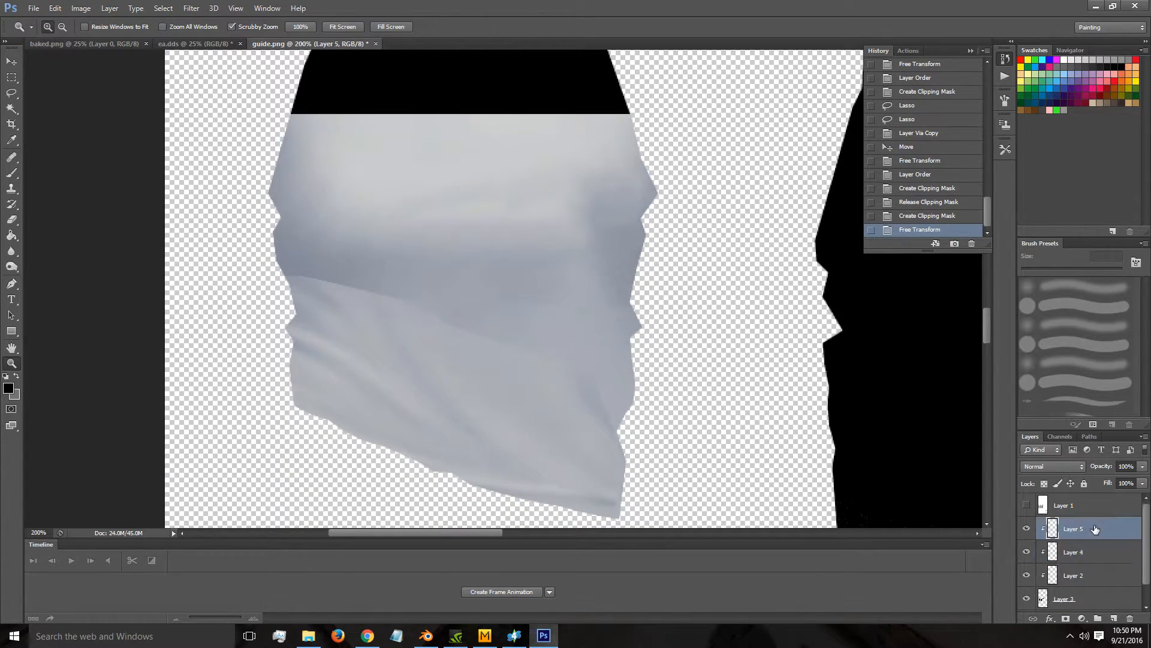
key(ctrl+j)
key(ctrl+alt+z)
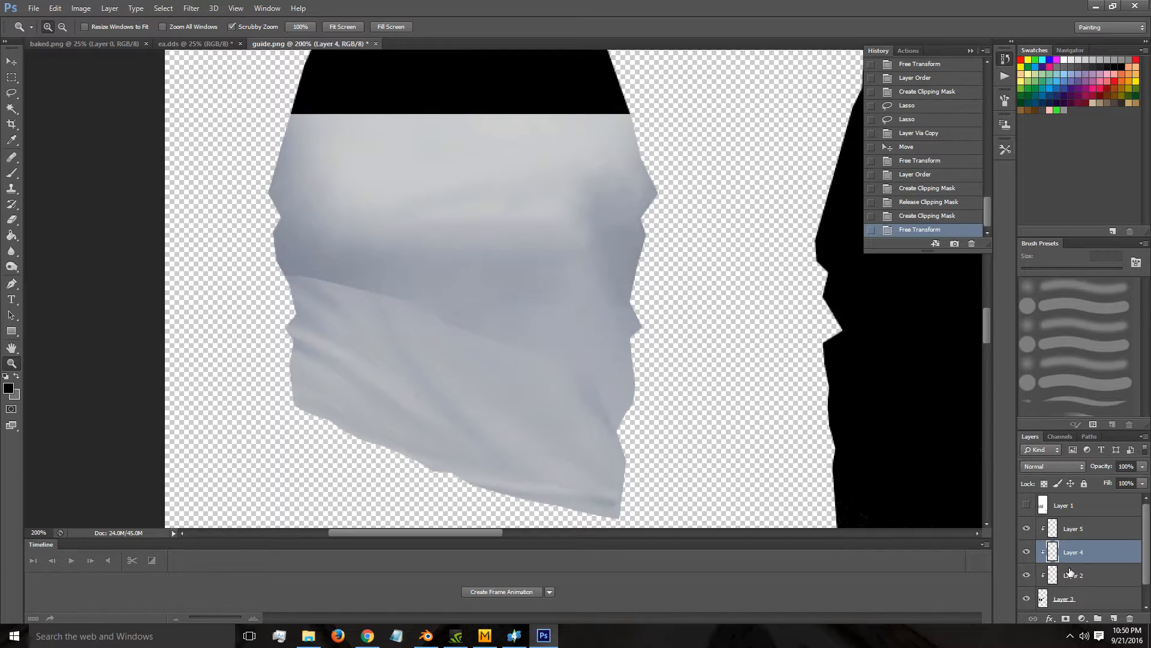
Try to cover the black upper front with a copy of Layer 4's shading, and revert to the state before the copy.
key(ctrl+j)
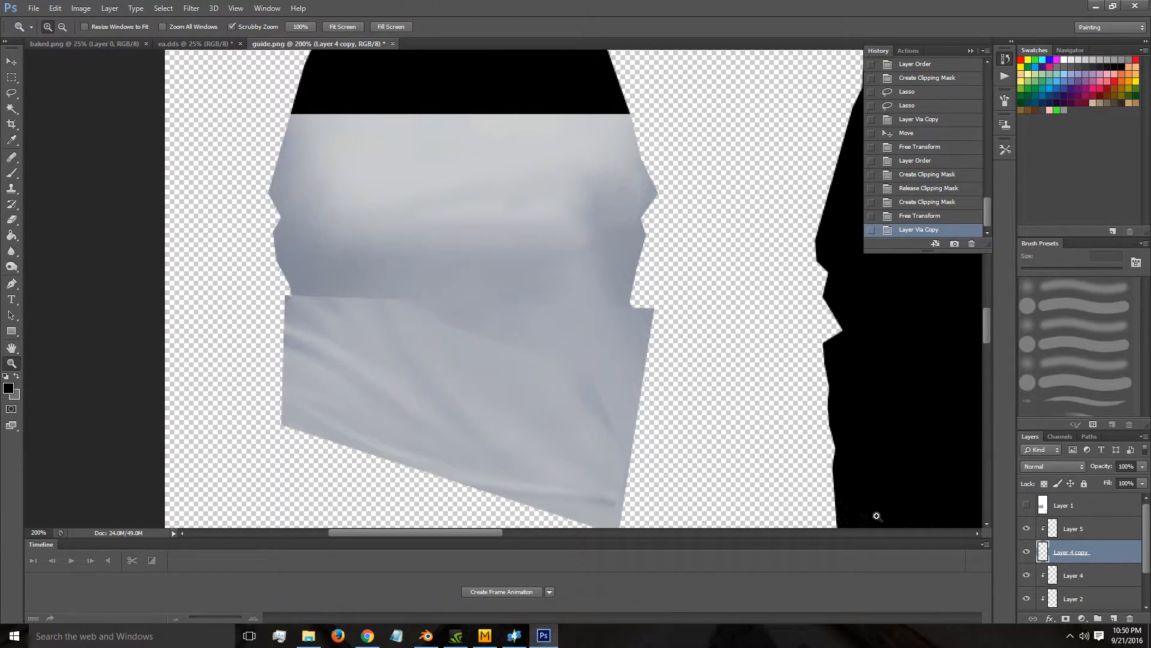
drag(1115, 555, 1106, 521)
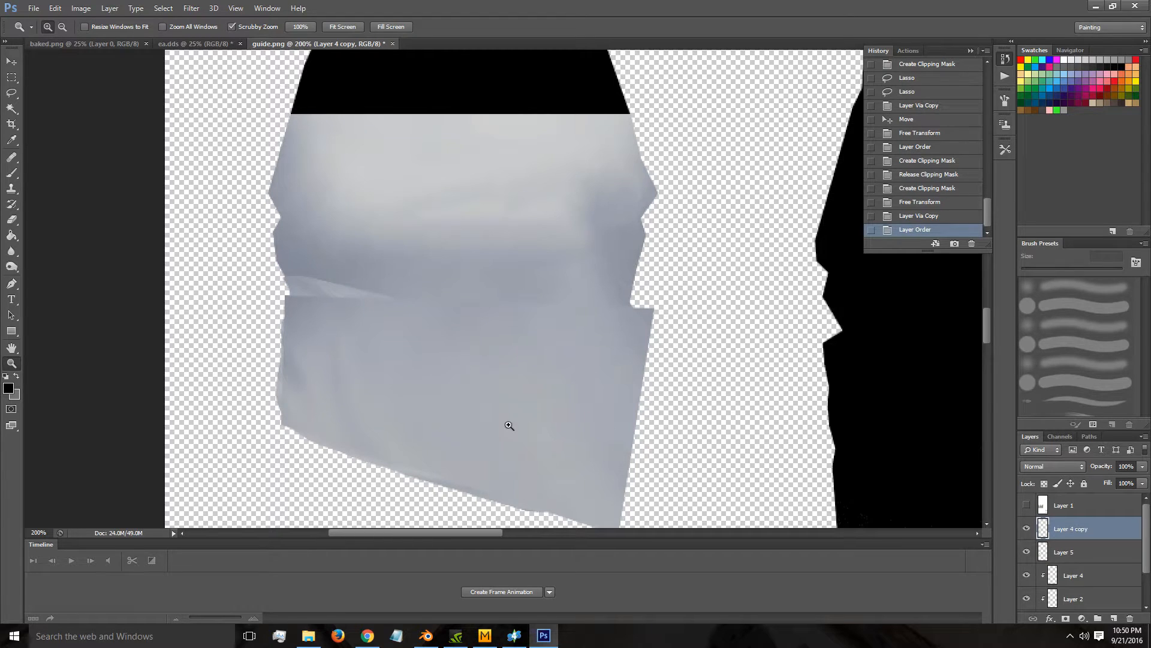
scroll(507, 427, up, 3)
key(v)
drag(458, 468, 442, 174)
key(ctrl+t)
drag(648, 367, 652, 240)
key(ctrl+z)
drag(456, 122, 458, 102)
click(585, 27)
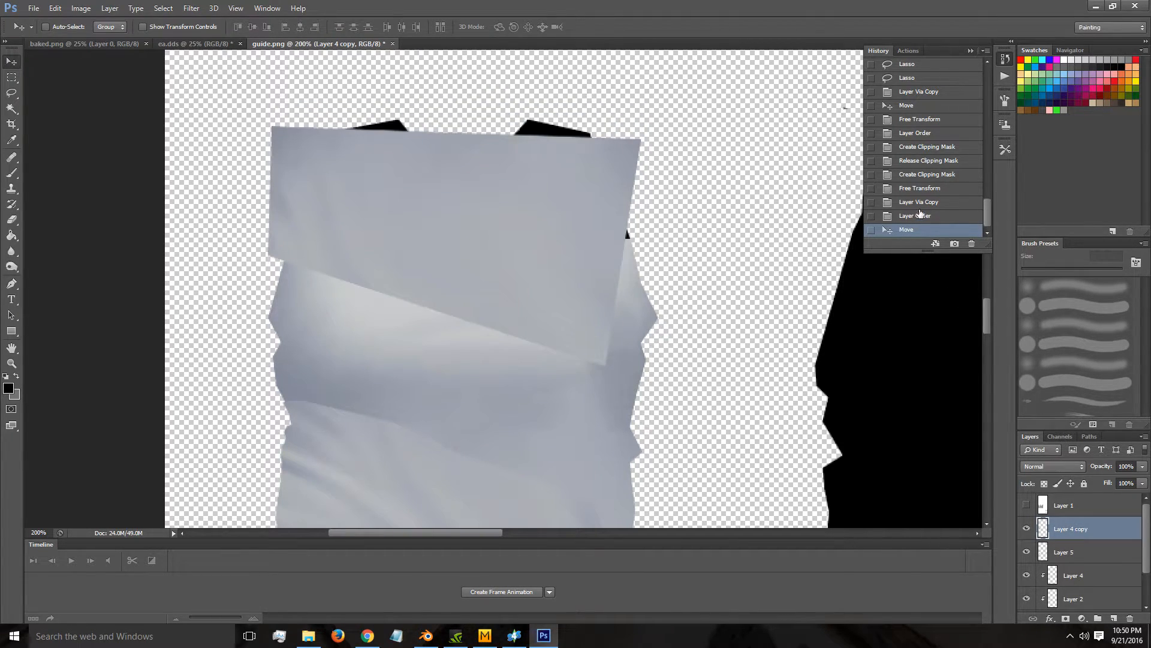
click(920, 202)
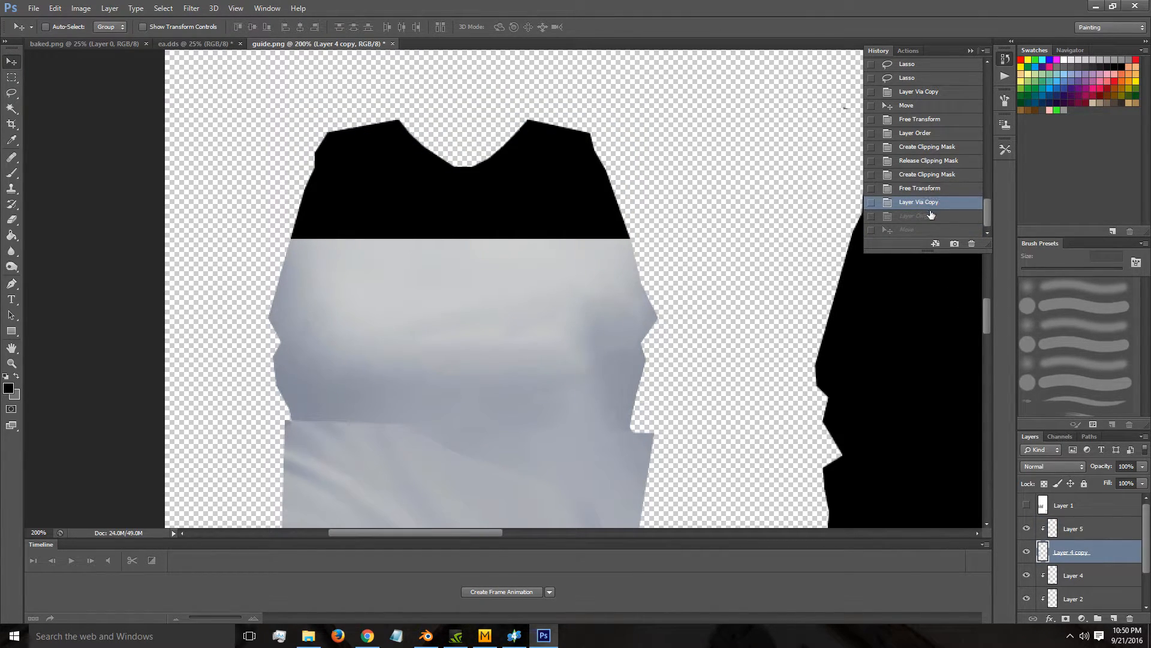
click(923, 190)
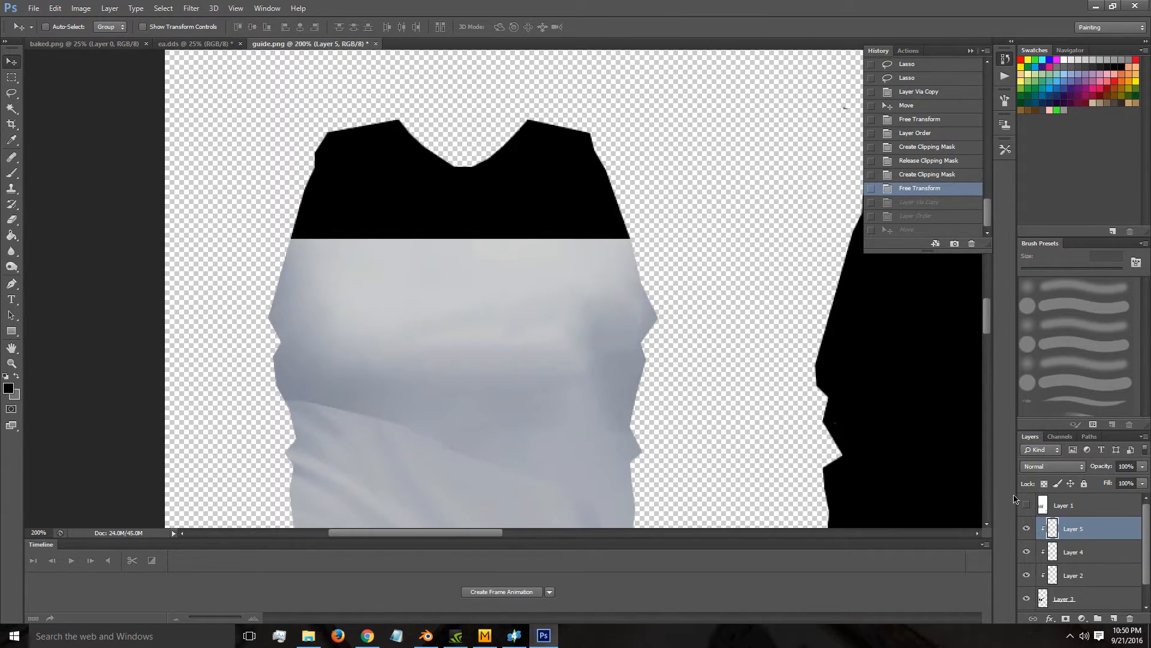
Show the full EA shading layer and select a rectangle of the chest, subtracting the collar band along the neckline.
click(1026, 505)
scroll(527, 294, down, 2)
scroll(471, 331, up, 5)
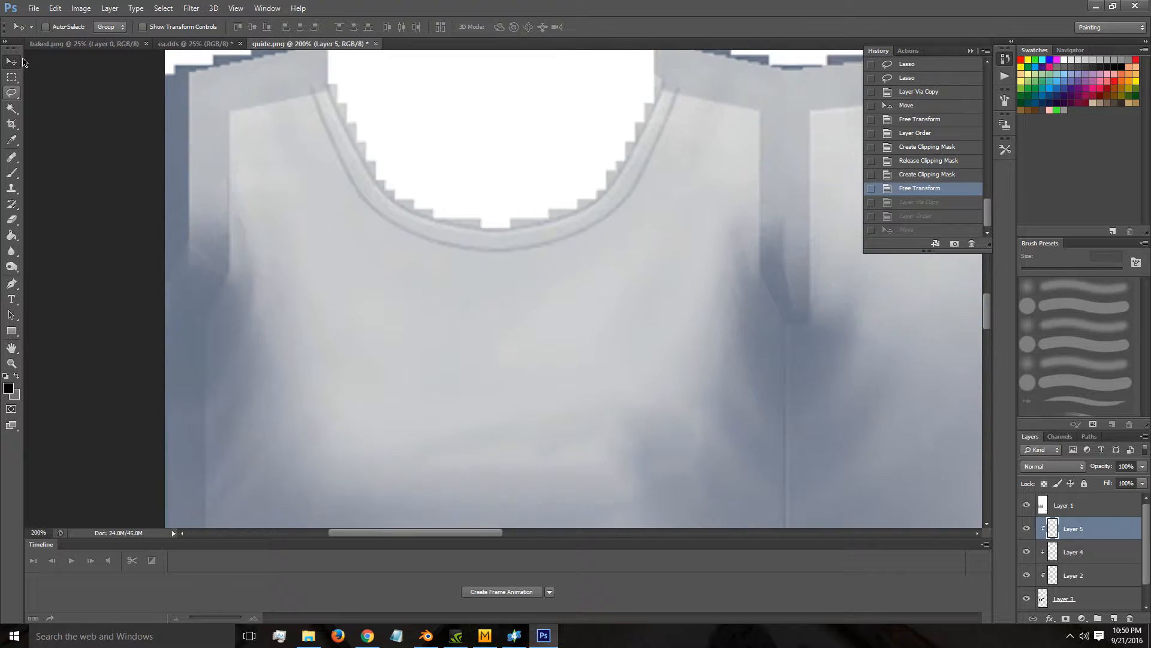
click(11, 77)
drag(258, 237, 713, 428)
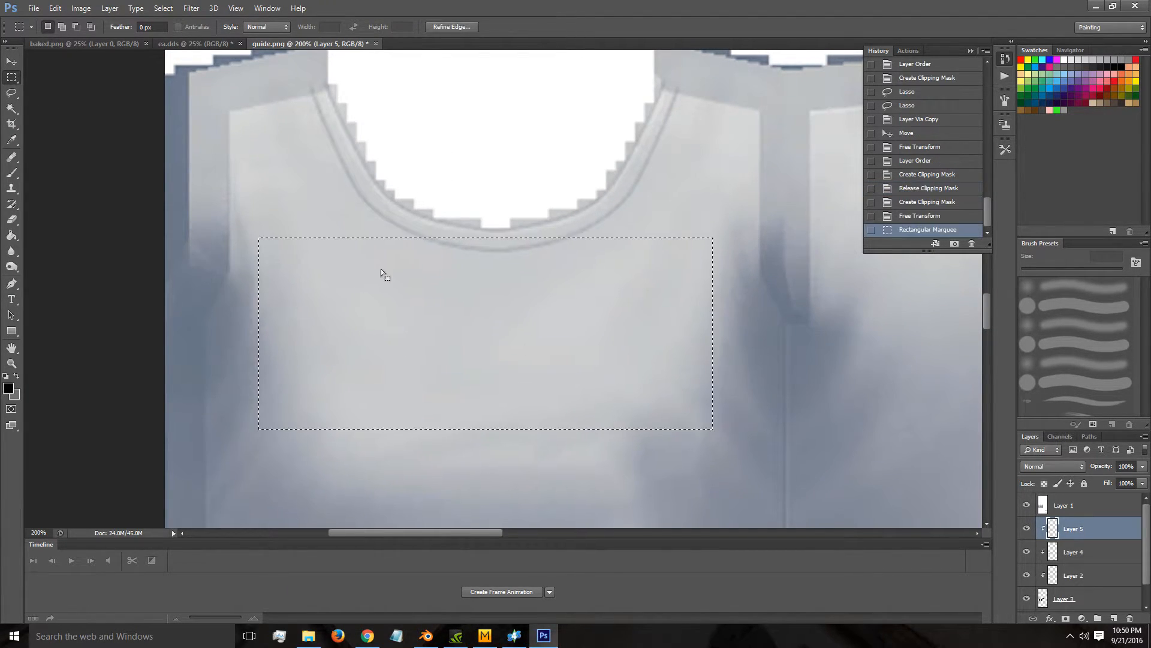
click(11, 93)
mouse_move(405, 229)
mouse_down()
mouse_move(492, 250)
mouse_move(564, 226)
mouse_up()
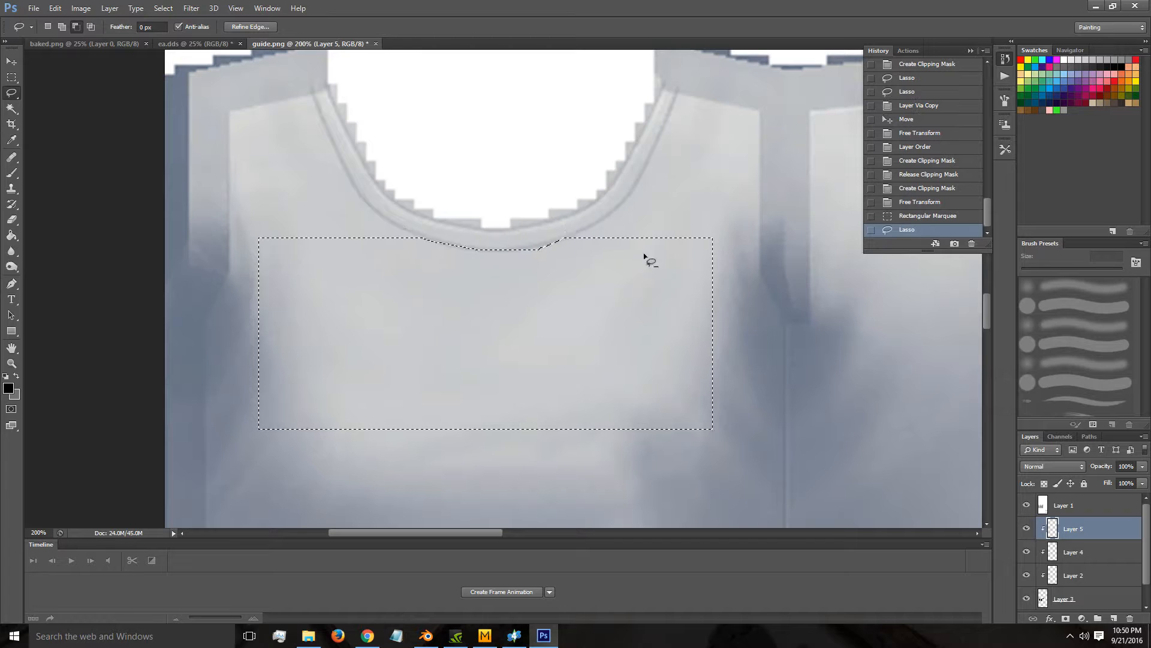
ctrl+click(604, 253)
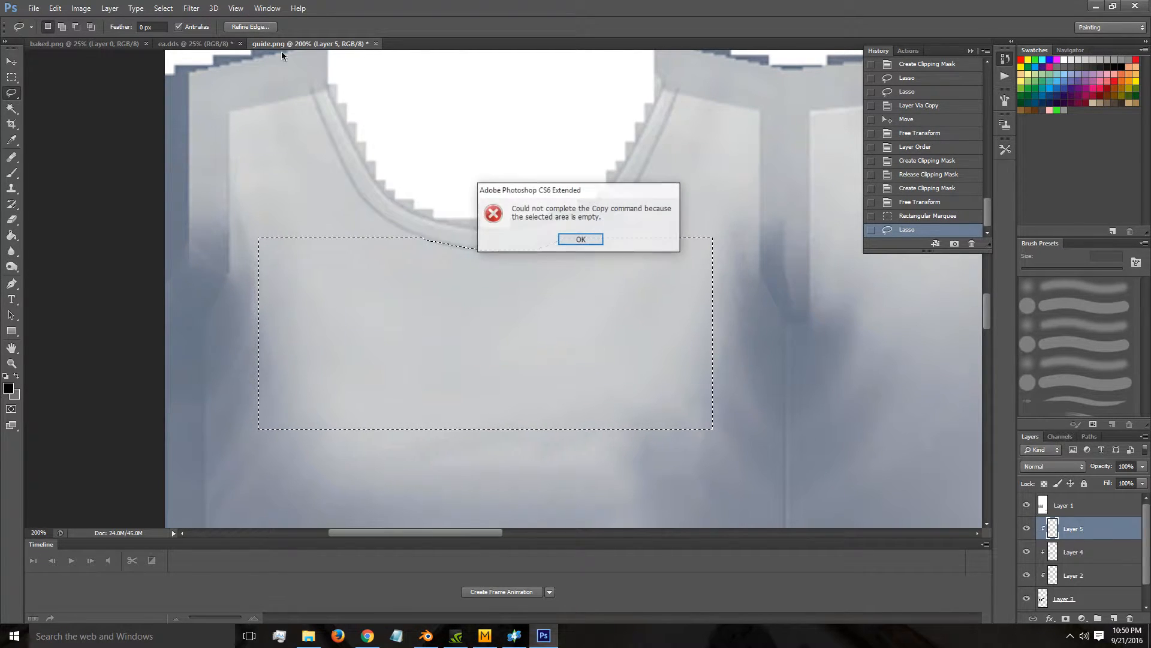
click(589, 308)
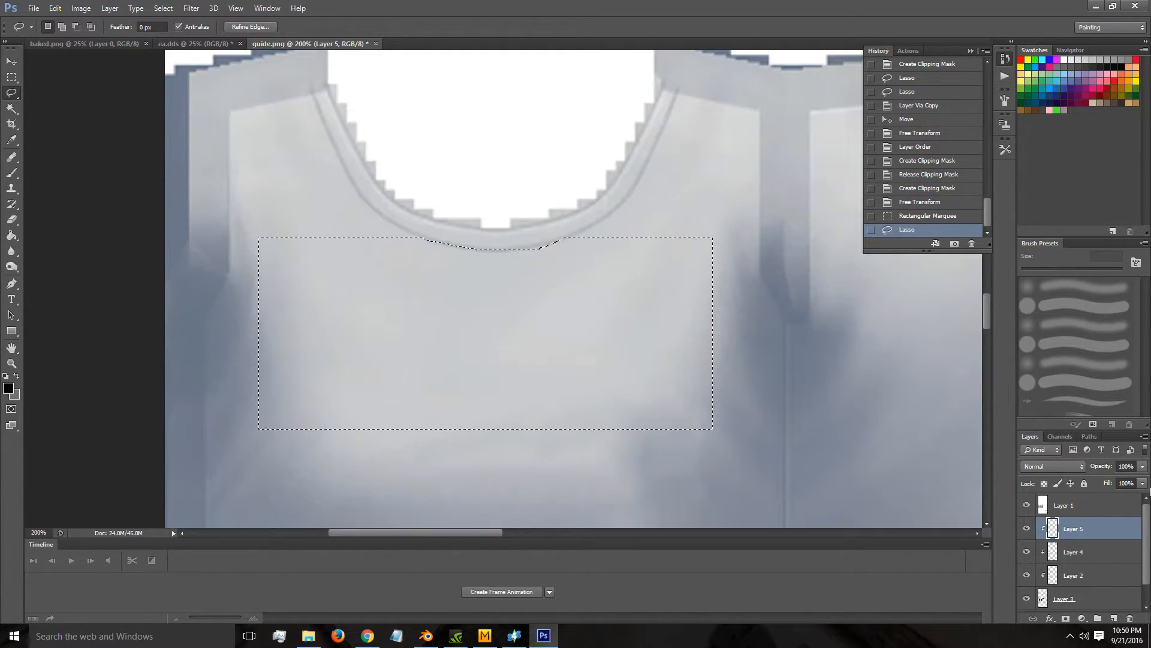
Copy the selected chest shading from Layer 1 to a new layer, hide Layer 1, and place the copy below it.
click(1092, 504)
key(ctrl+j)
click(1026, 529)
drag(1073, 505, 1073, 538)
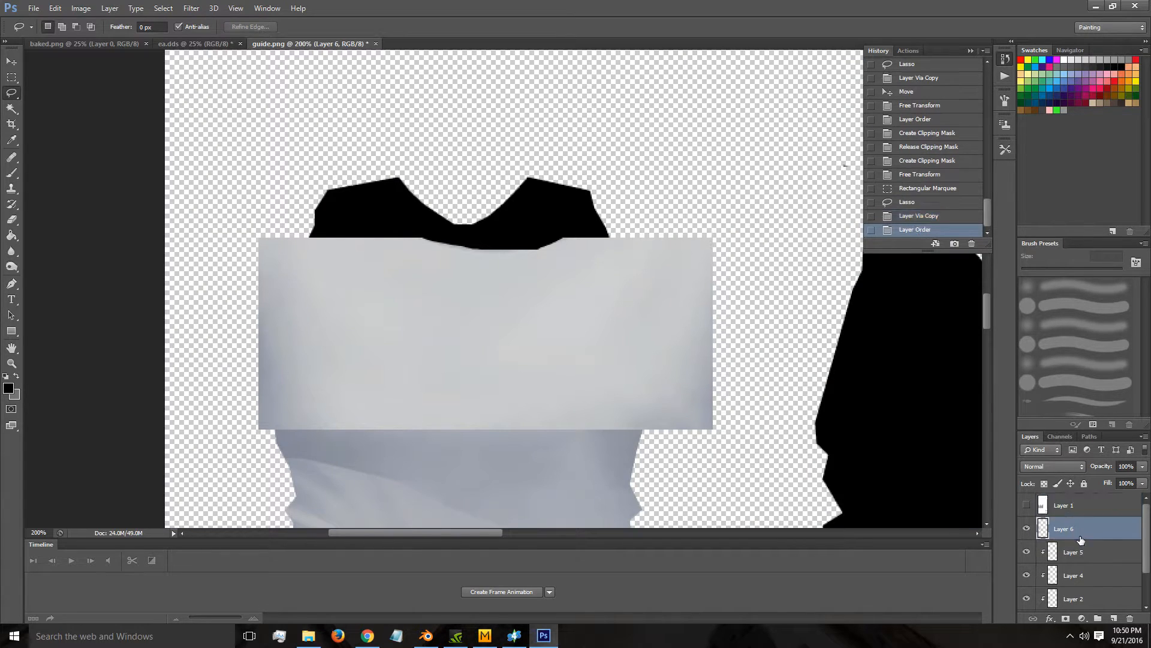
Move the chest patch over the front piece's black upper area, scale it to about 75% width and 64% height, and stretch its upper edge slightly.
key(v)
drag(500, 354, 469, 214)
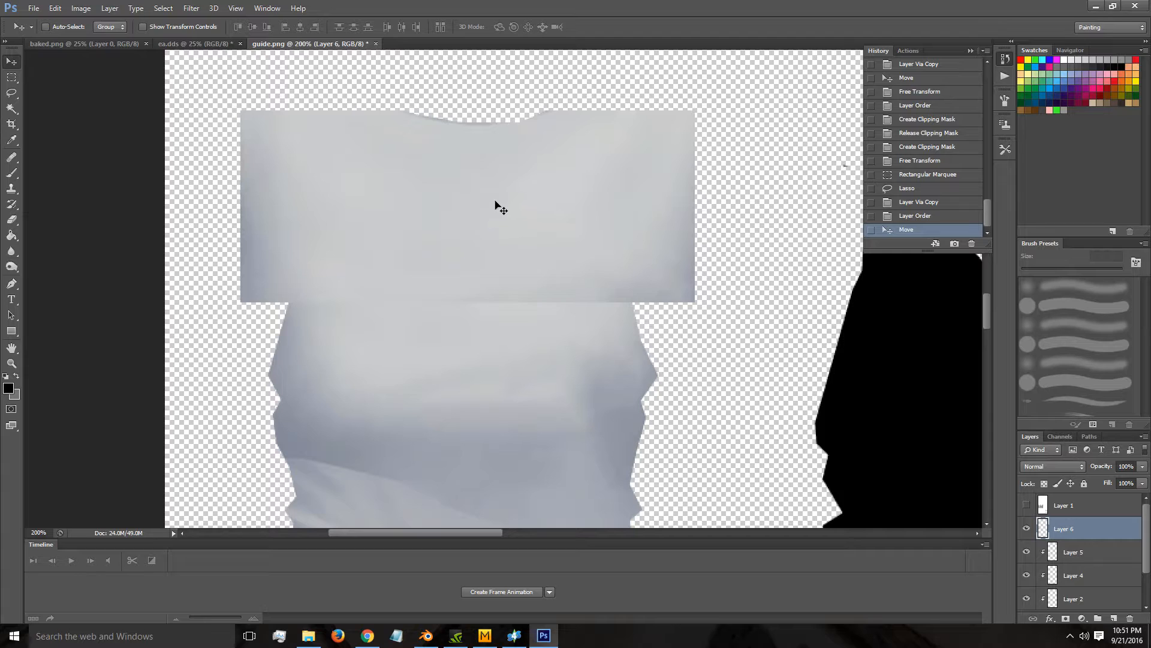
key(ctrl+t)
drag(698, 108, 532, 178)
drag(462, 230, 634, 235)
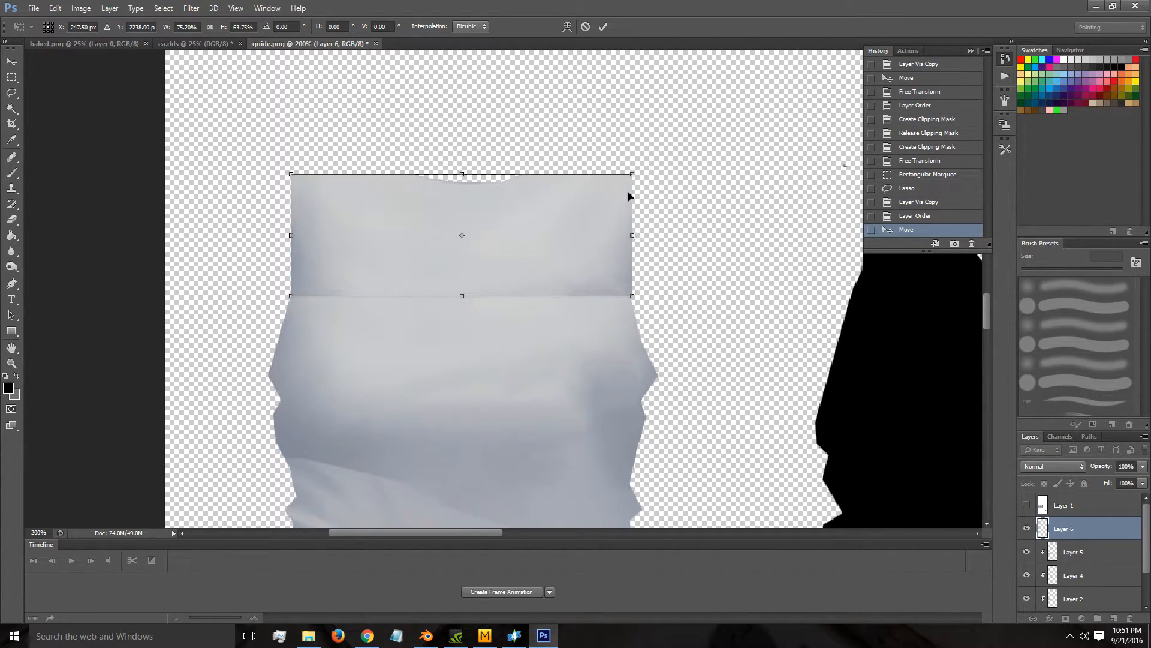
mouse_move(462, 175)
mouse_down()
mouse_move(467, 217)
mouse_move(466, 170)
mouse_up()
click(603, 27)
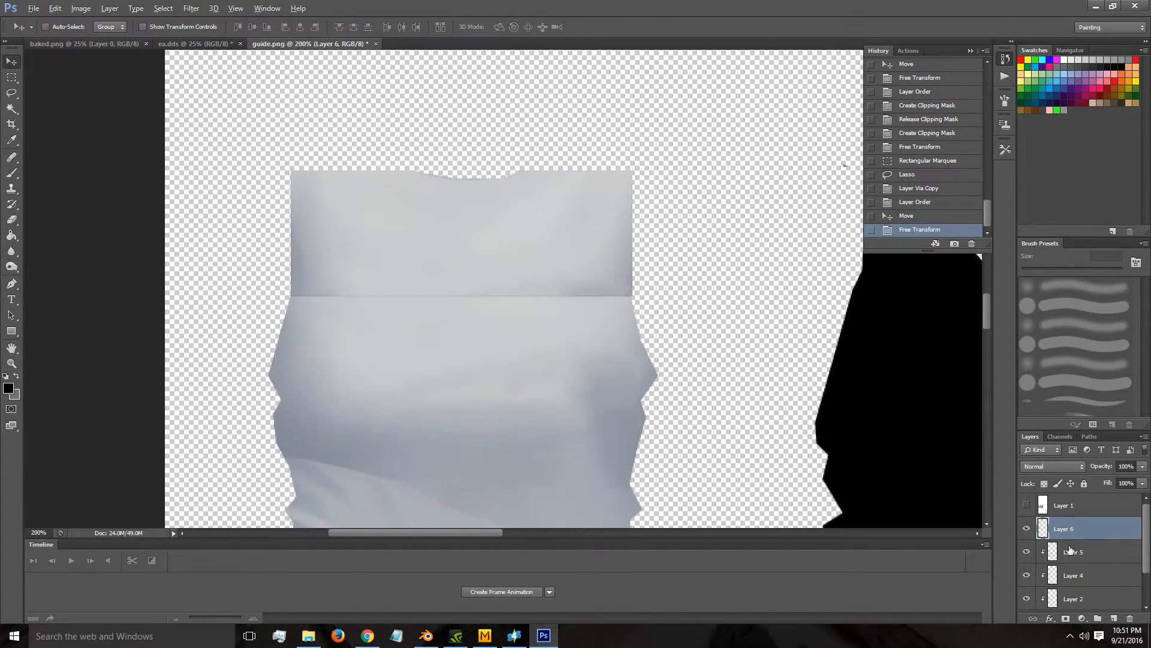
Clip the chest patch to the shirt shape and enlarge it to about 105% width and 112% height so it overlaps the torso shading.
alt+click(1070, 536)
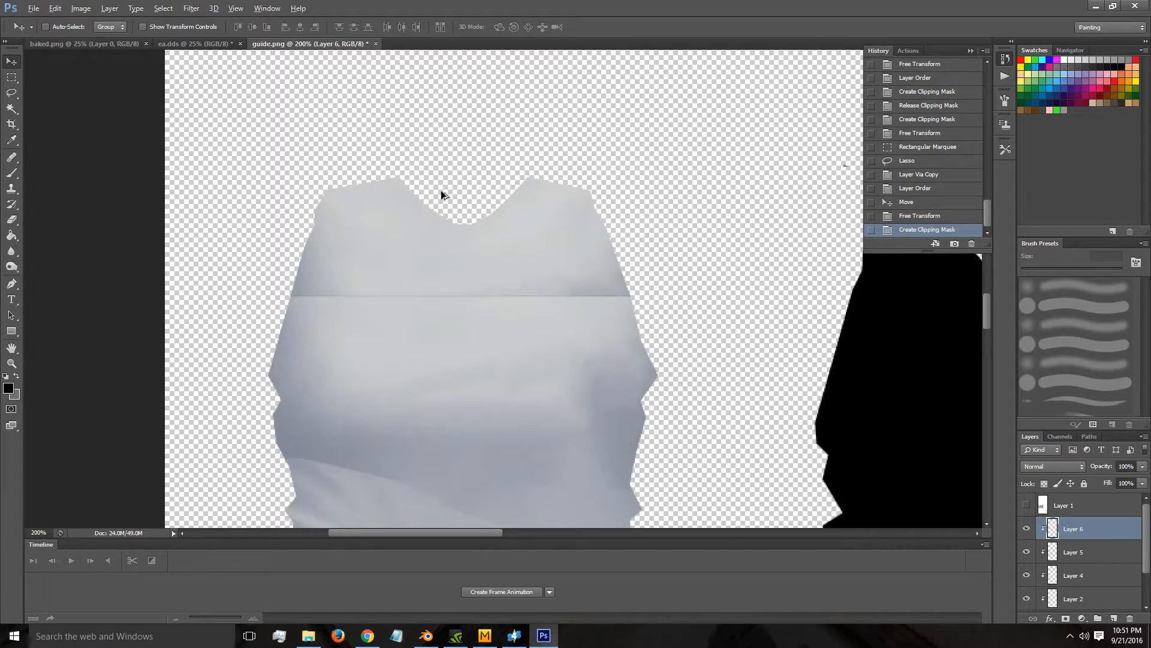
key(ctrl+t)
drag(457, 297, 487, 269)
drag(295, 242, 289, 240)
drag(468, 306, 477, 319)
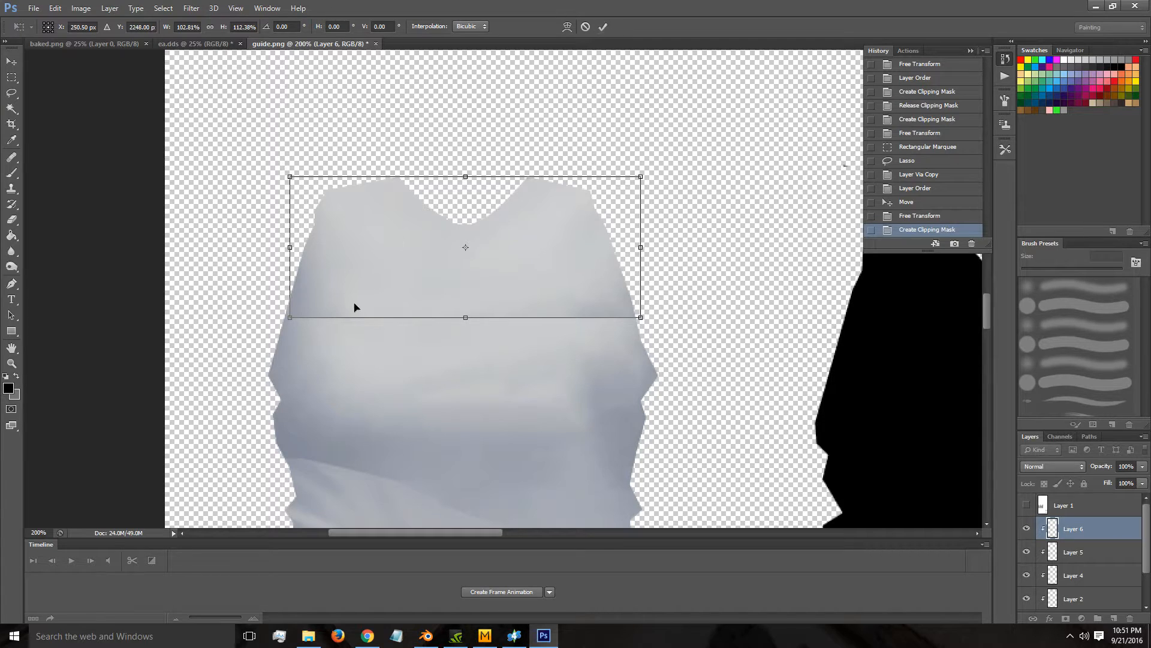
drag(287, 244, 282, 244)
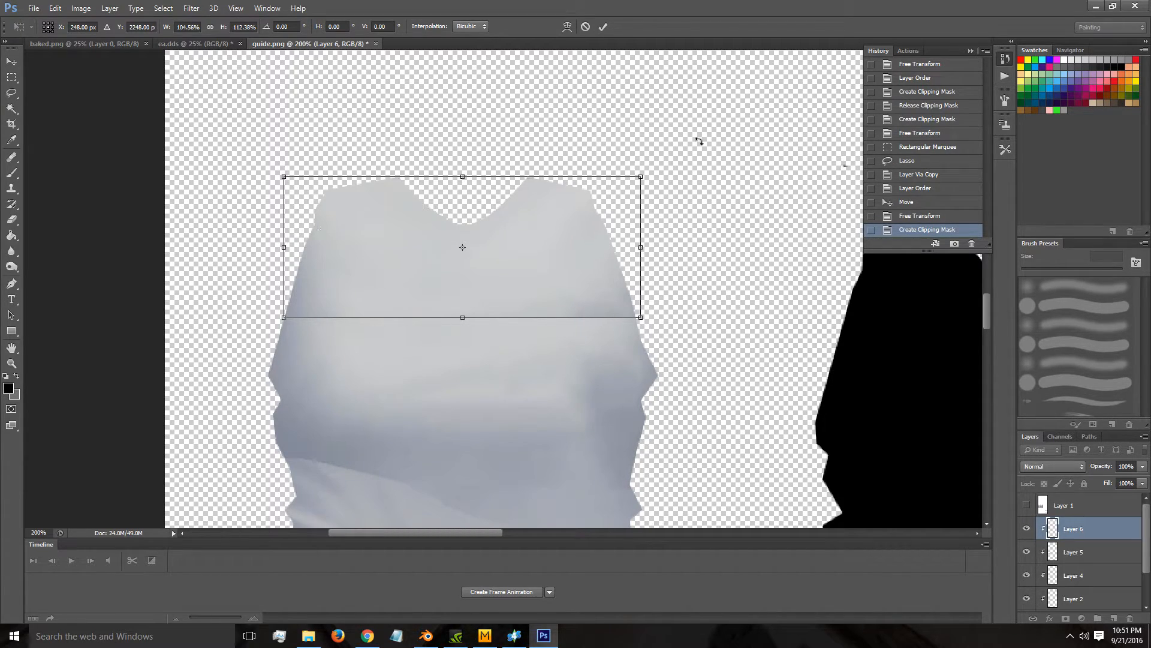
click(603, 27)
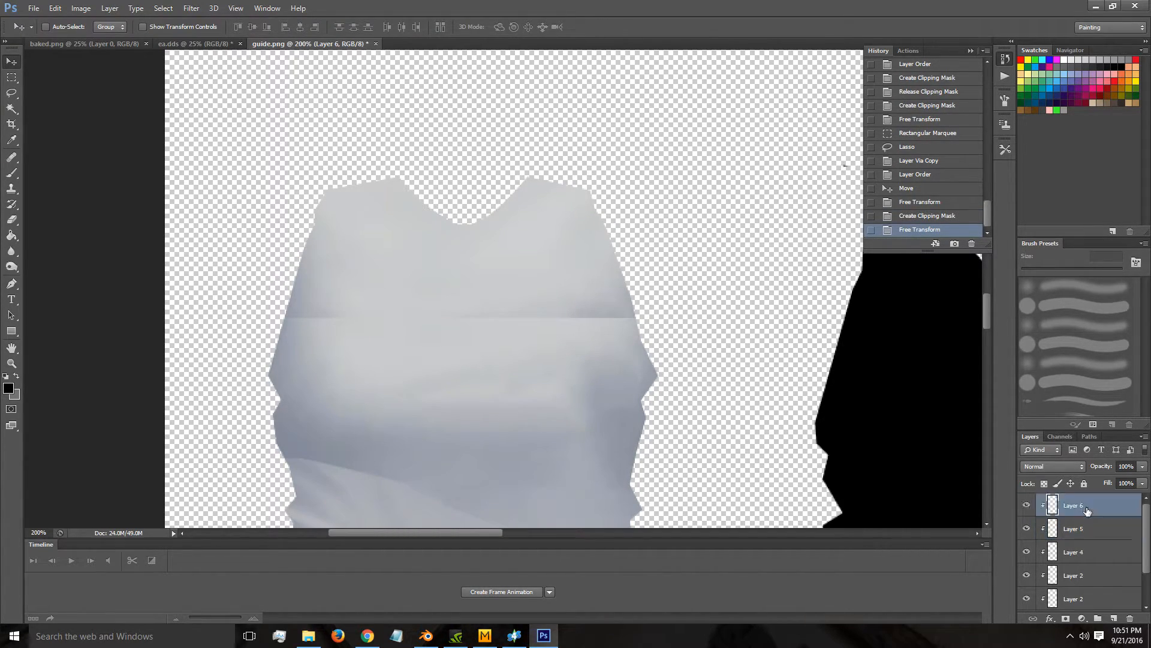
Merge the four clipped shading layers, Layer 6, Layer 5, Layer 4 and Layer 2, into one layer.
scroll(1079, 570, down, 1)
shift+click(1081, 577)
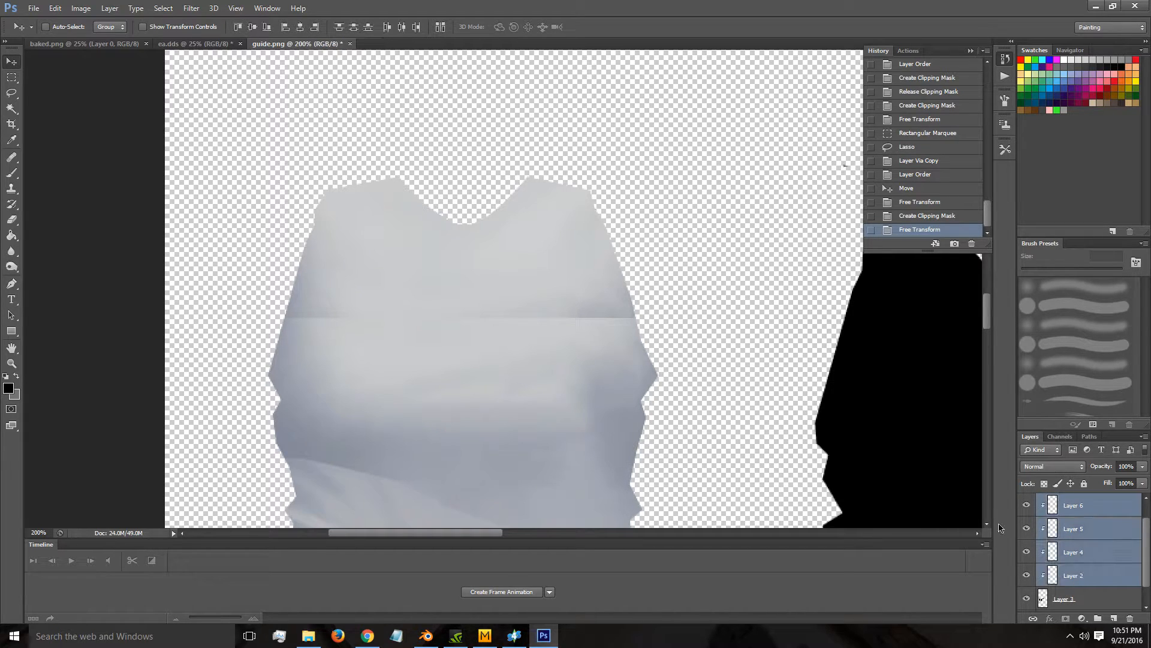
right_click(1090, 580)
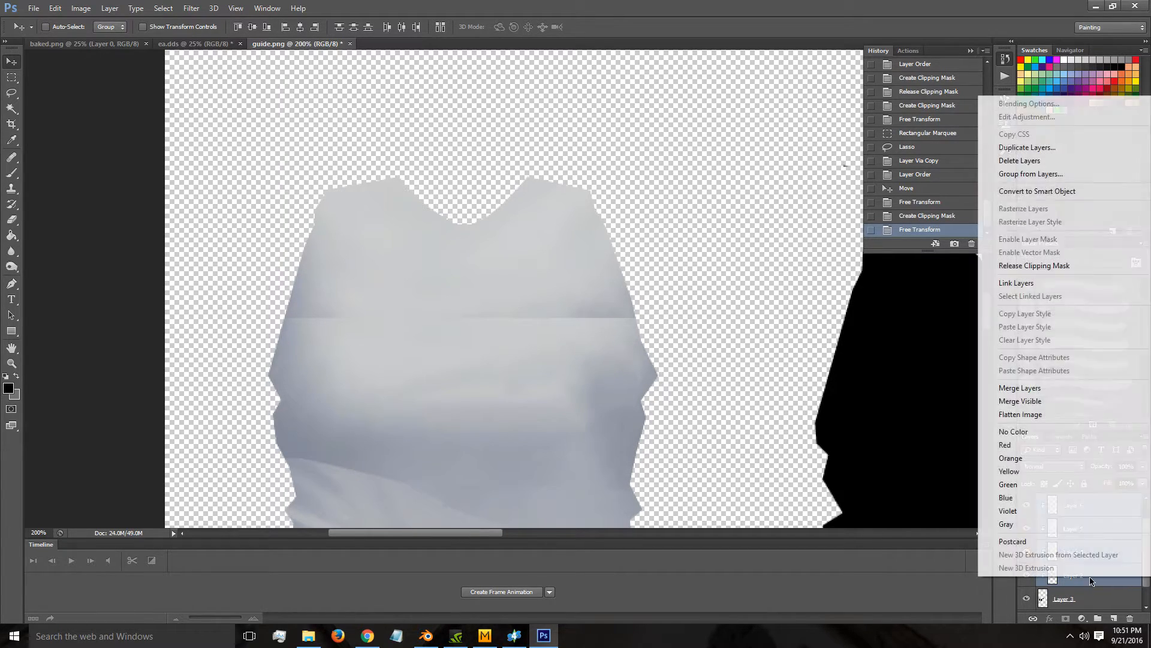
click(1056, 393)
Lasso the horizontal seam across the chest, fill the selection to blend the patches, and deselect.
drag(451, 344, 451, 297)
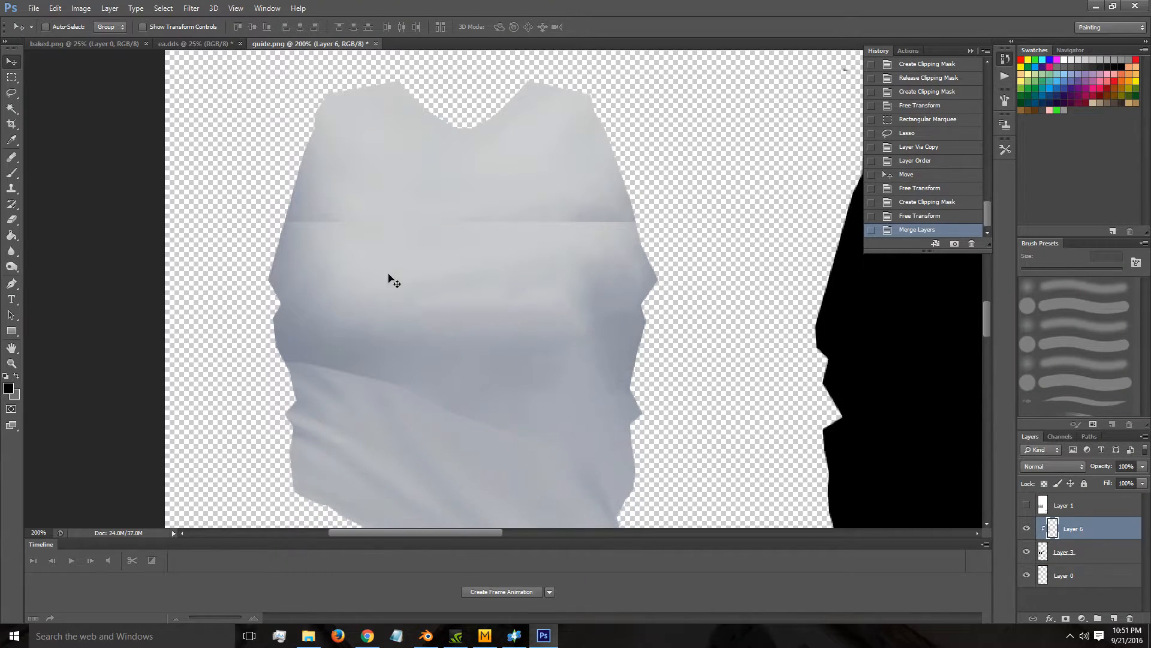
click(11, 93)
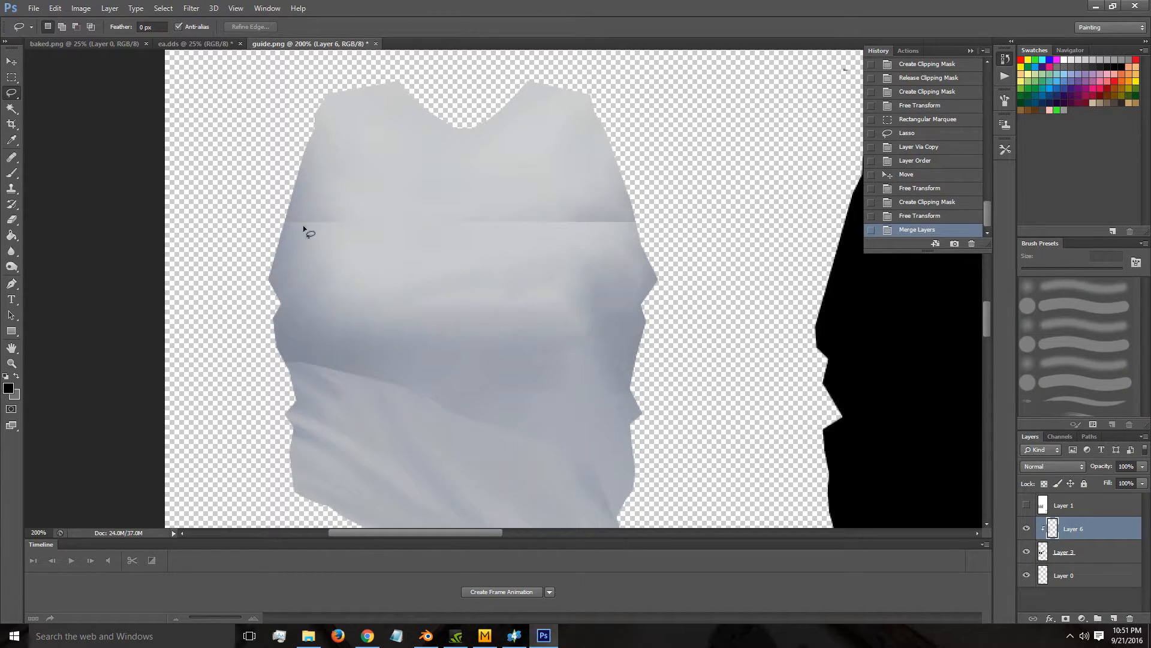
mouse_move(350, 228)
mouse_down()
mouse_move(571, 237)
mouse_move(650, 216)
mouse_up()
right_click(594, 226)
click(622, 395)
key(Return)
key(ctrl+d)
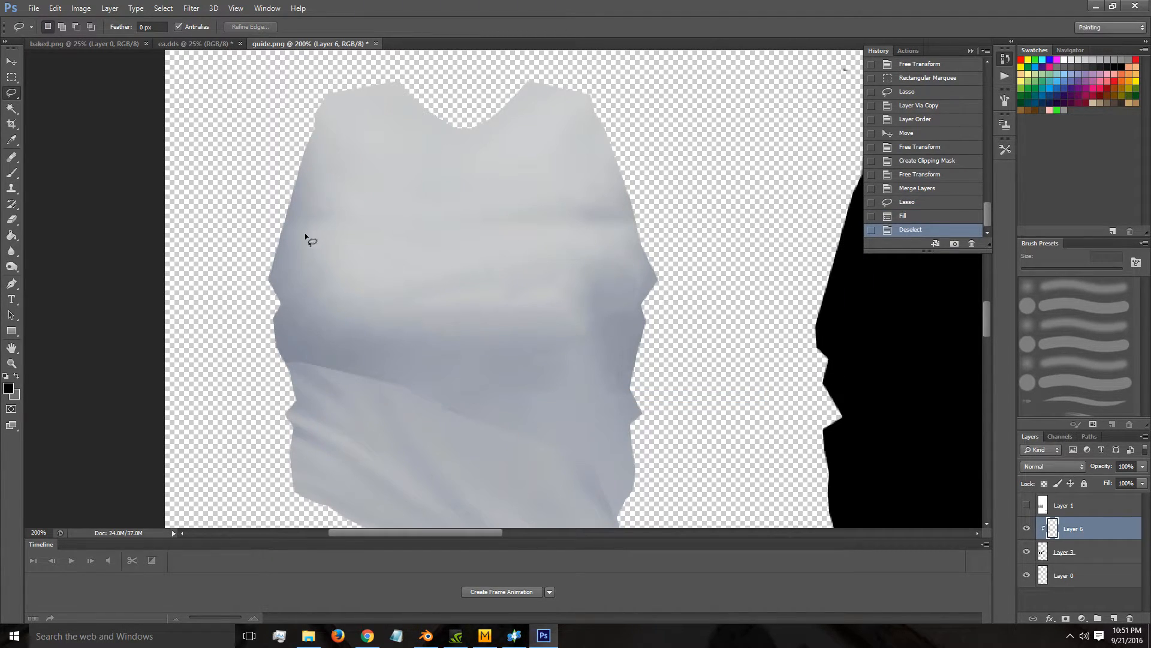
Lasso the diagonal seam across the lower torso down to its side edge, fill the selection to blend the patches, and deselect.
scroll(356, 288, down, 2)
mouse_move(338, 308)
mouse_down()
mouse_move(278, 304)
mouse_move(274, 320)
mouse_move(478, 375)
mouse_move(529, 403)
mouse_up()
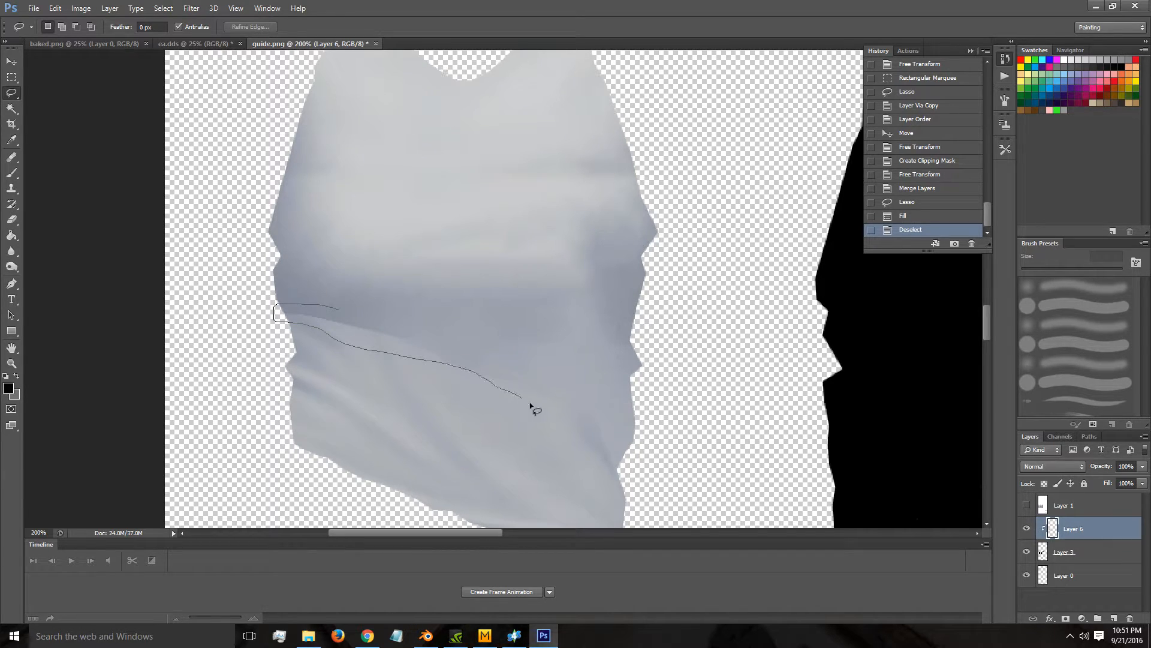
drag(624, 480, 599, 410)
drag(462, 352, 339, 309)
scroll(638, 424, down, 2)
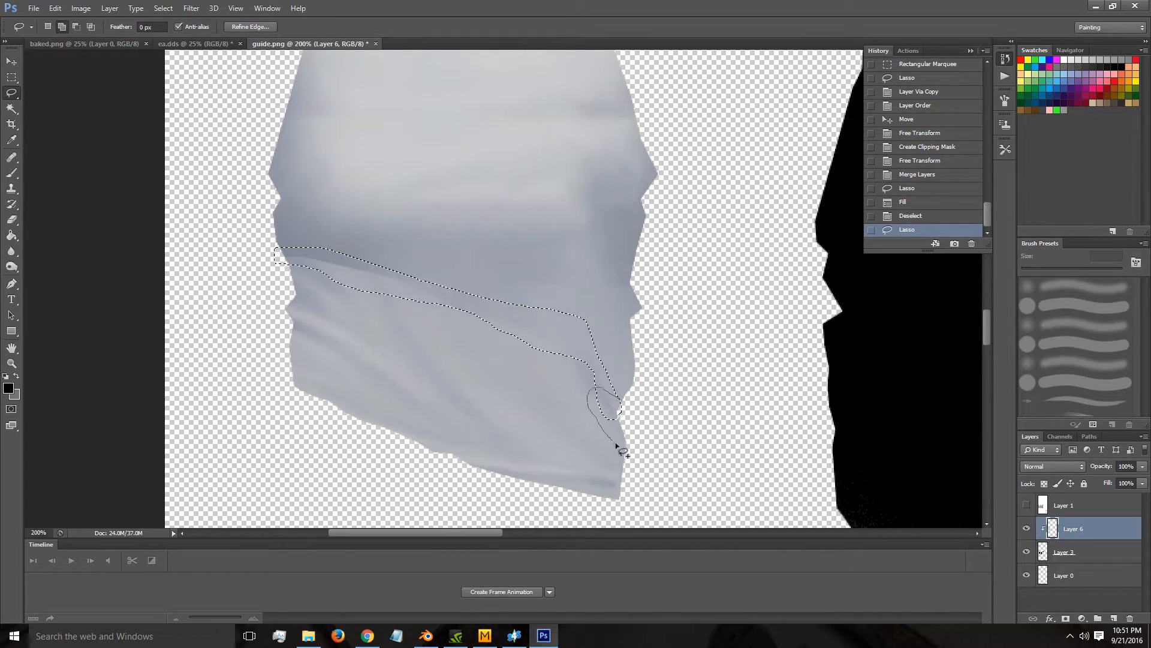
mouse_move(624, 460)
mouse_down()
mouse_move(642, 437)
mouse_move(609, 404)
mouse_up()
right_click(608, 407)
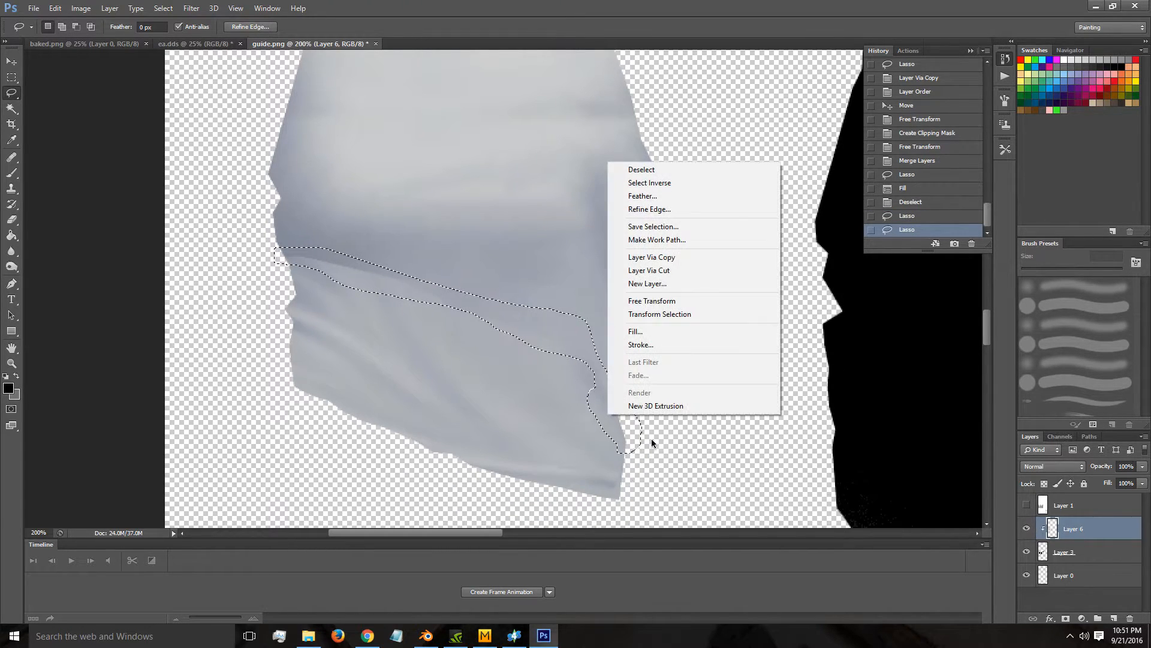
click(669, 336)
key(Return)
key(ctrl+d)
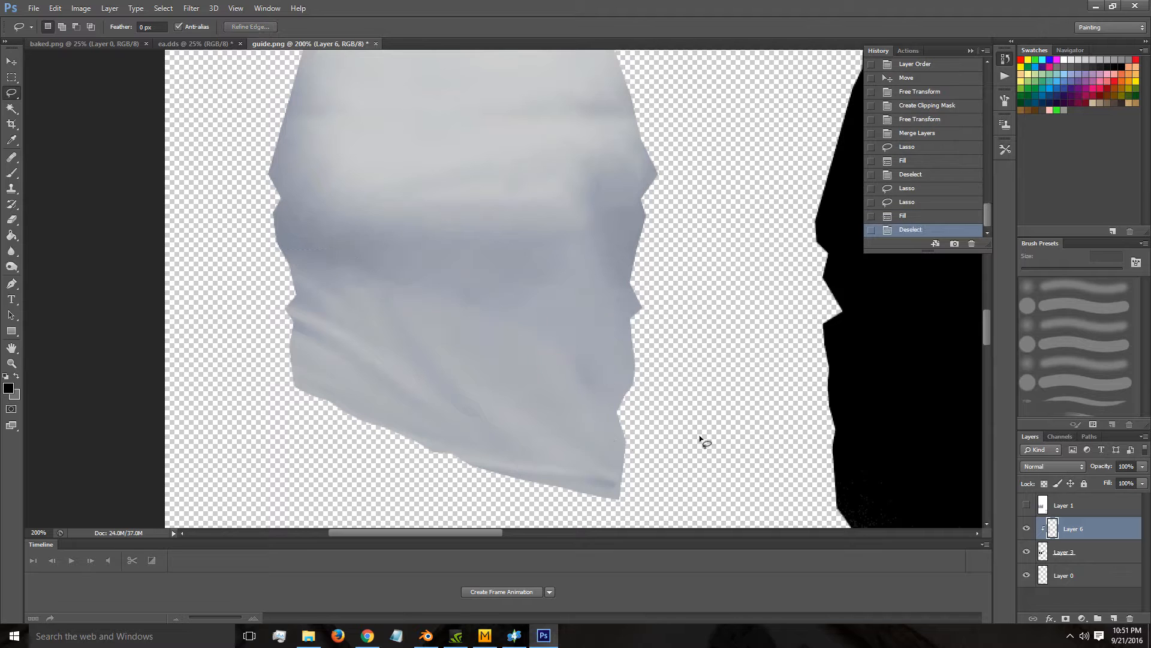
Delete Layer 1, the source shading layer, from guide.png.
key(z)
right_click(465, 264)
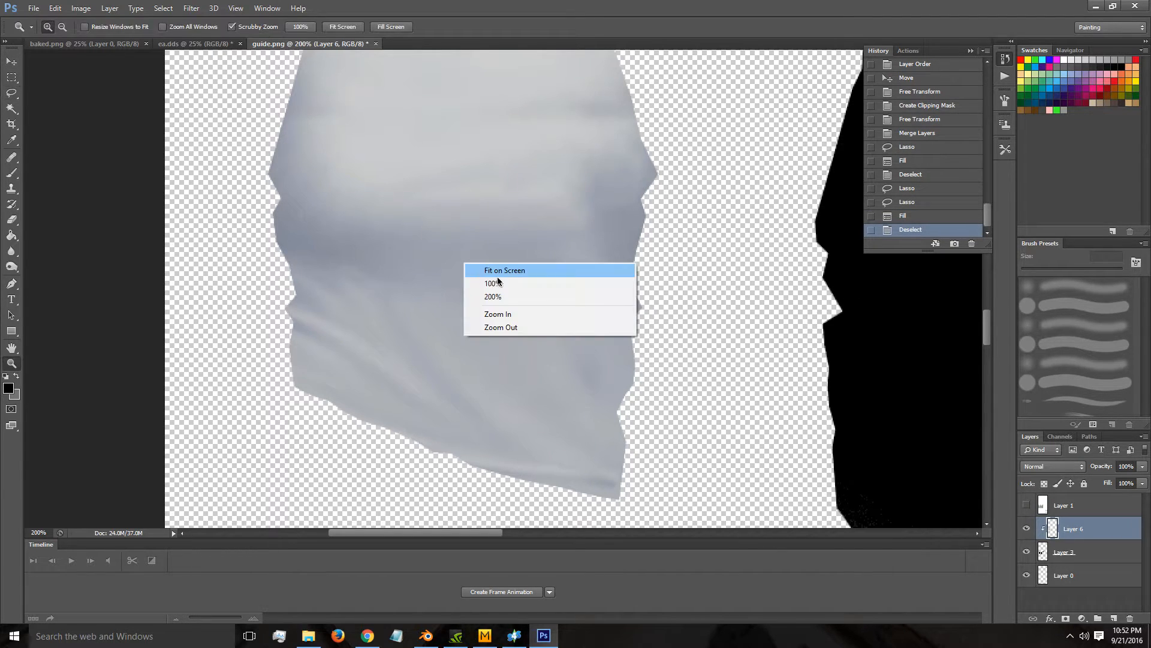
click(502, 274)
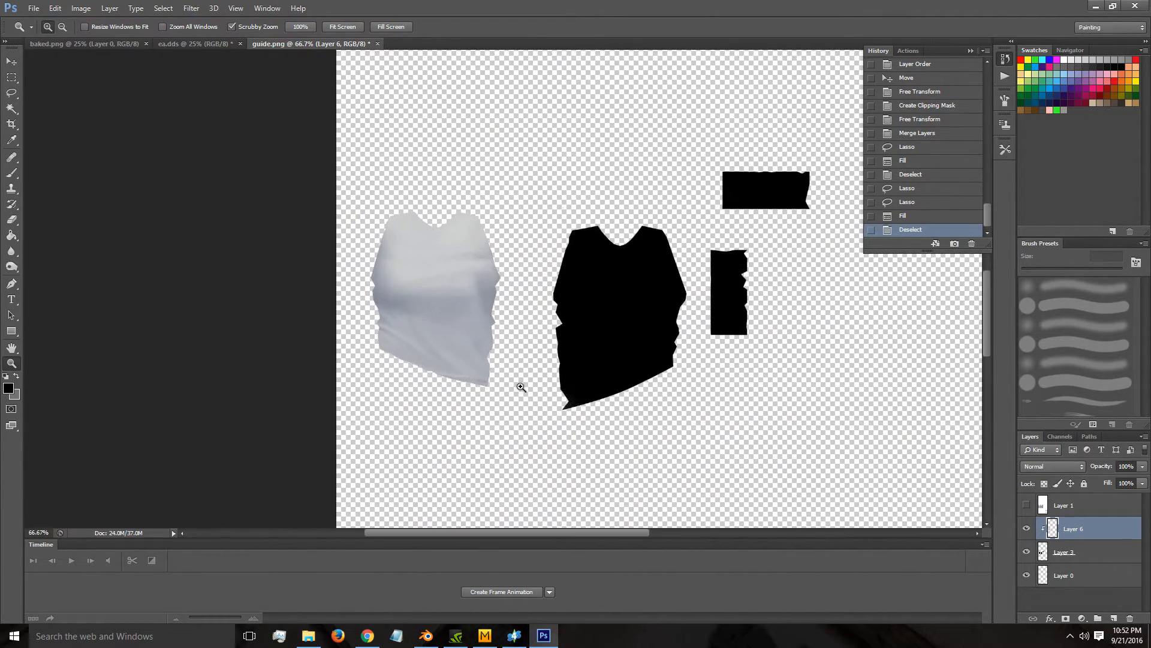
click(521, 386)
right_click(1103, 573)
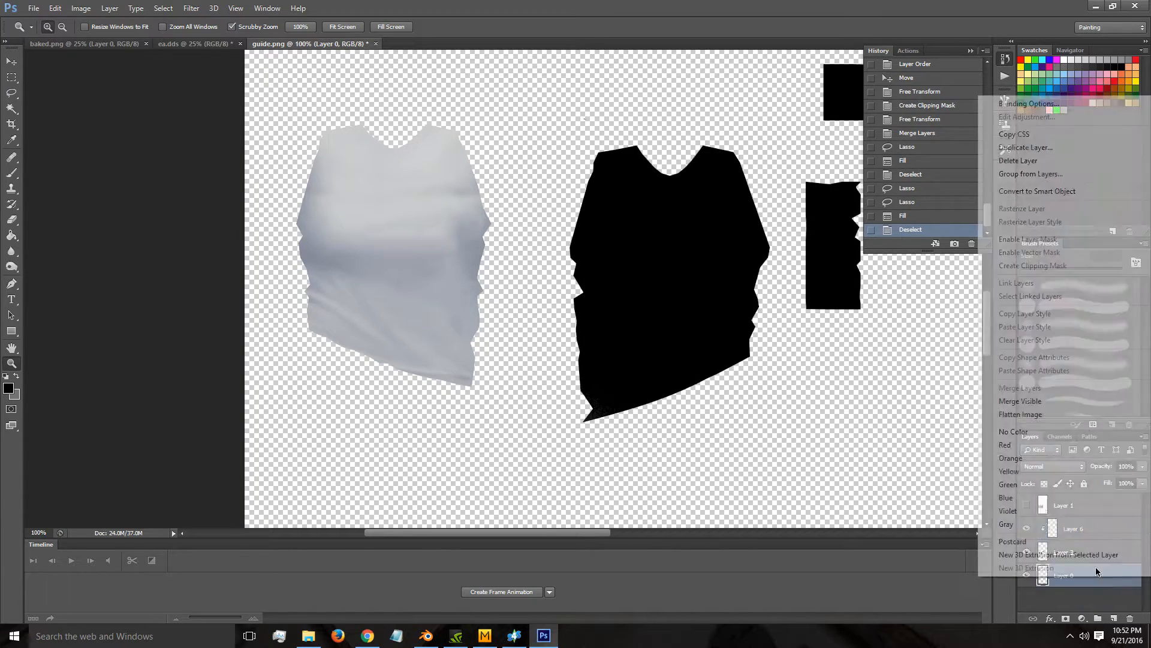
click(943, 564)
click(1087, 510)
key(Delete)
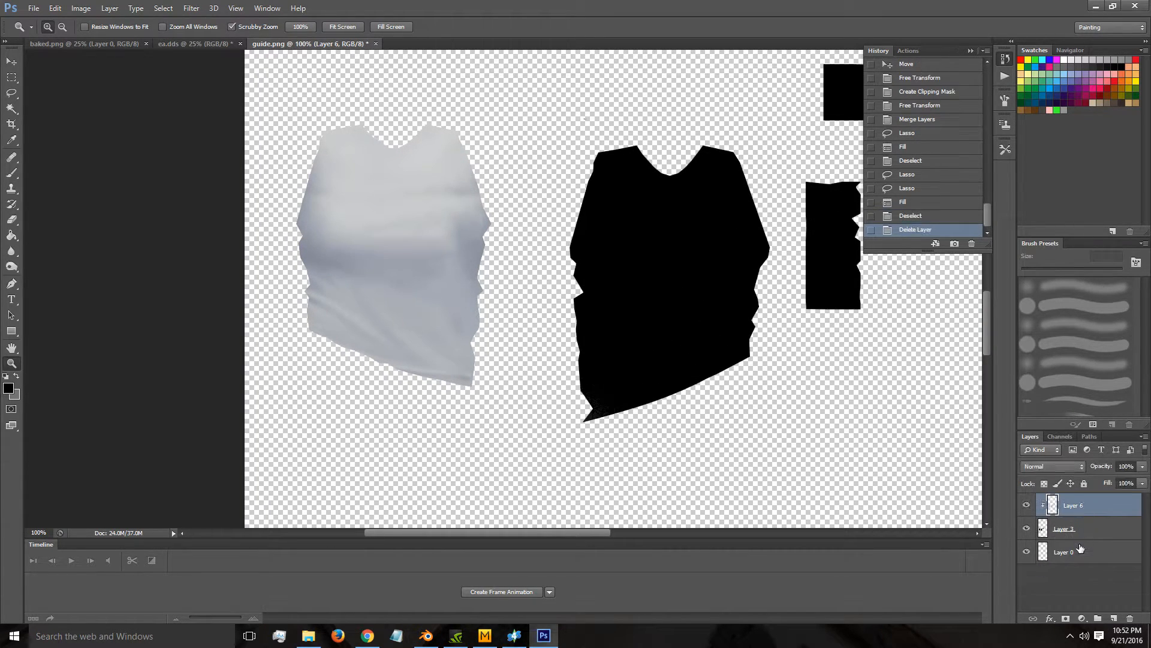
Merge the visible layers into one and save guide.png.
right_click(1079, 527)
click(995, 385)
key(ctrl+s)
click(946, 217)
right_click(1059, 561)
click(1042, 385)
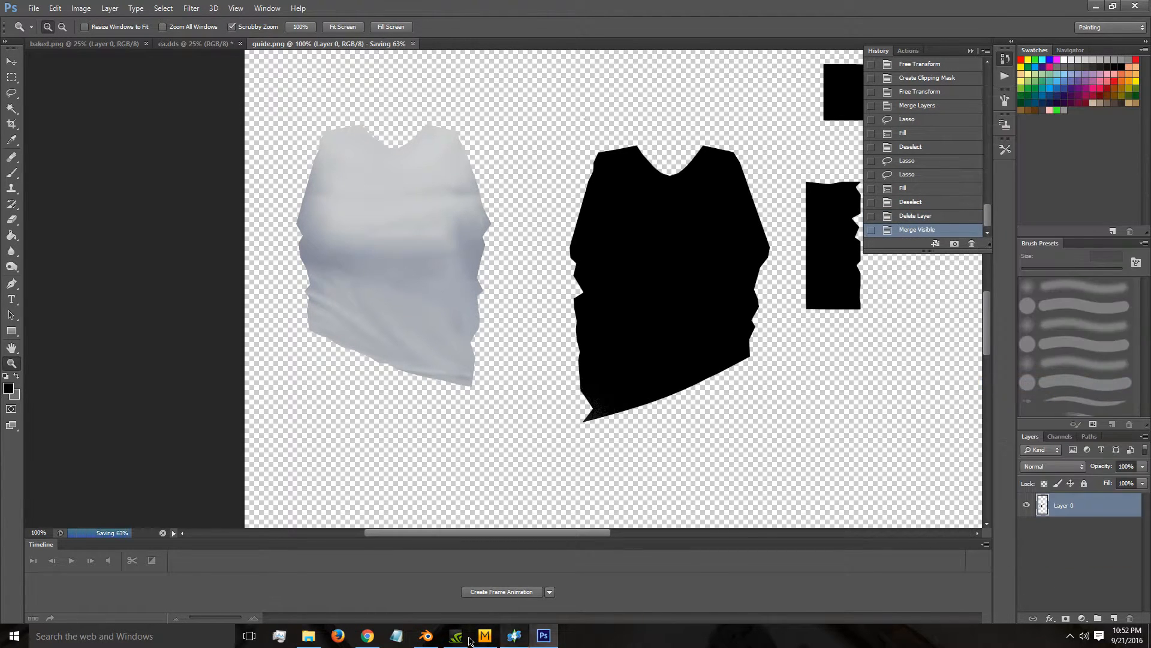
Switch to Sims 4 Studio, import the saved shirt texture, and inspect it on the model from several angles.
click(514, 636)
click(904, 270)
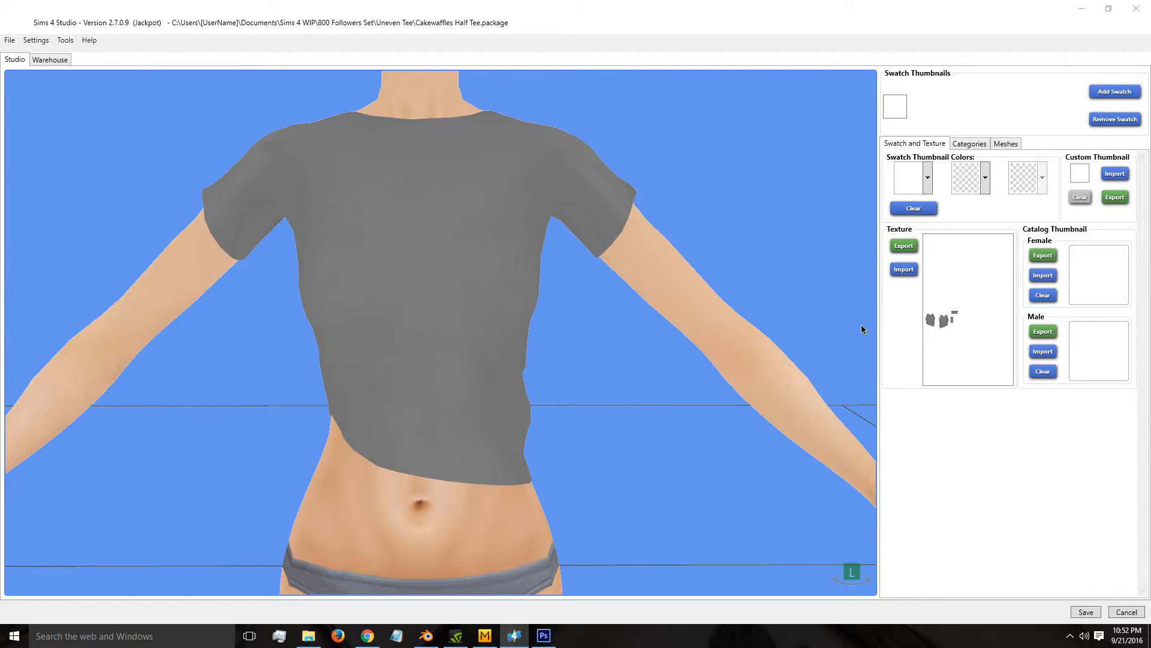
double_click(524, 203)
mouse_move(532, 449)
mouse_down()
mouse_move(632, 394)
mouse_move(597, 416)
mouse_move(555, 476)
mouse_move(442, 329)
mouse_move(446, 401)
mouse_move(462, 306)
mouse_move(699, 318)
mouse_move(702, 233)
mouse_move(627, 218)
mouse_move(460, 306)
mouse_move(419, 356)
mouse_move(509, 344)
mouse_move(488, 333)
mouse_move(380, 419)
mouse_move(380, 404)
mouse_move(322, 493)
mouse_up()
scroll(488, 333, up, 2)
scroll(476, 344, down, 1)
mouse_move(556, 459)
mouse_down()
mouse_move(624, 424)
mouse_move(565, 483)
mouse_move(516, 484)
mouse_move(694, 452)
mouse_move(810, 452)
mouse_move(822, 430)
mouse_move(543, 300)
mouse_move(535, 227)
mouse_move(246, 263)
mouse_move(18, 252)
mouse_move(290, 313)
mouse_up()
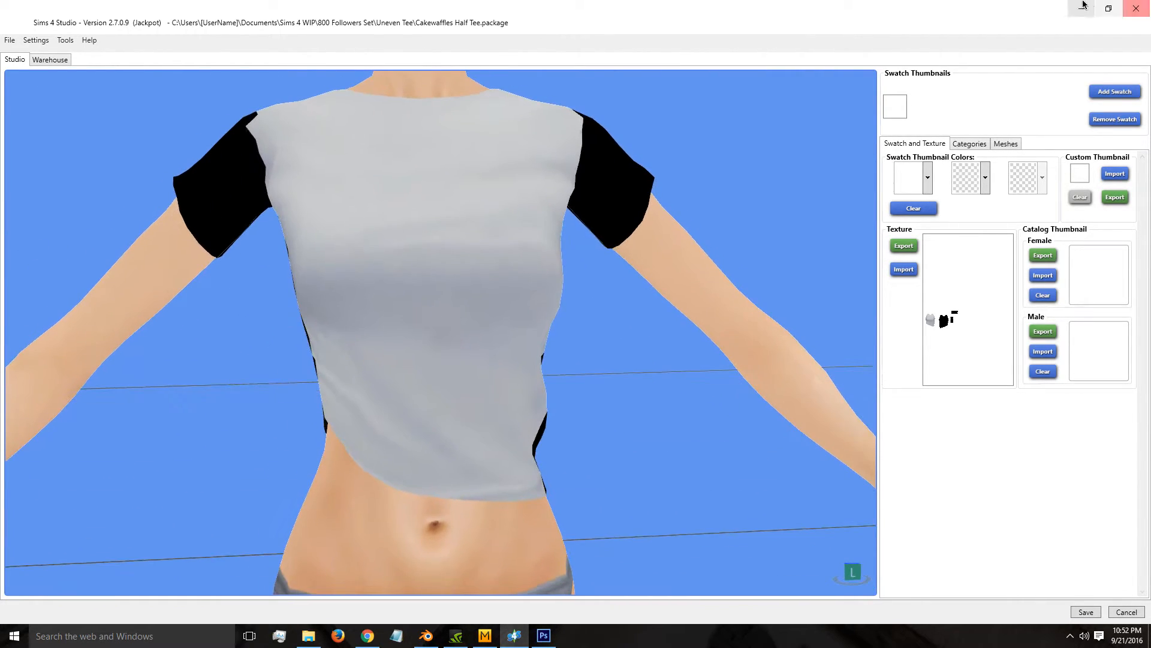
Return to Photoshop, revert guide.png to the state before the layer deletion and merge, and show Layer 1.
click(1080, 7)
click(511, 637)
click(544, 636)
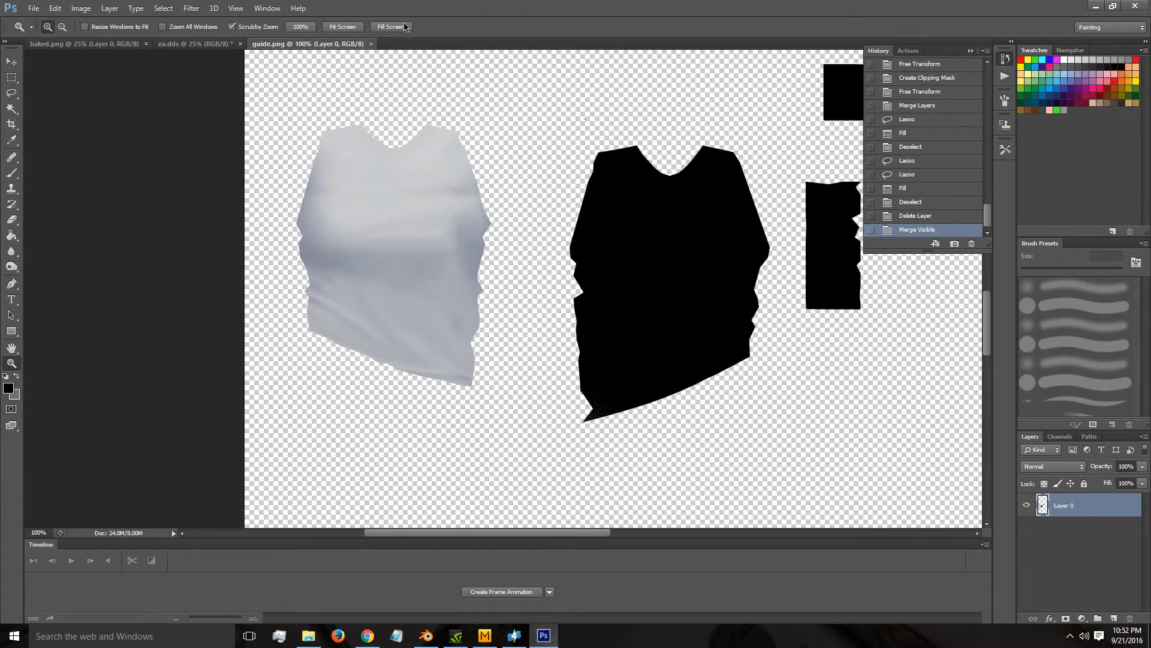
click(915, 202)
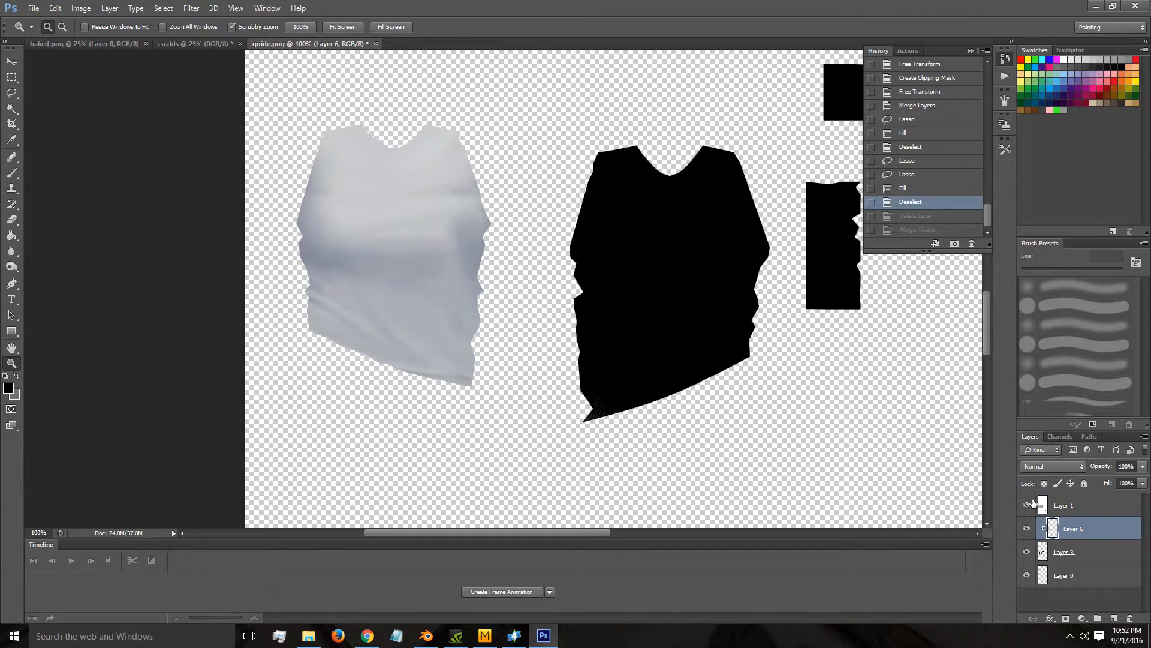
click(1028, 504)
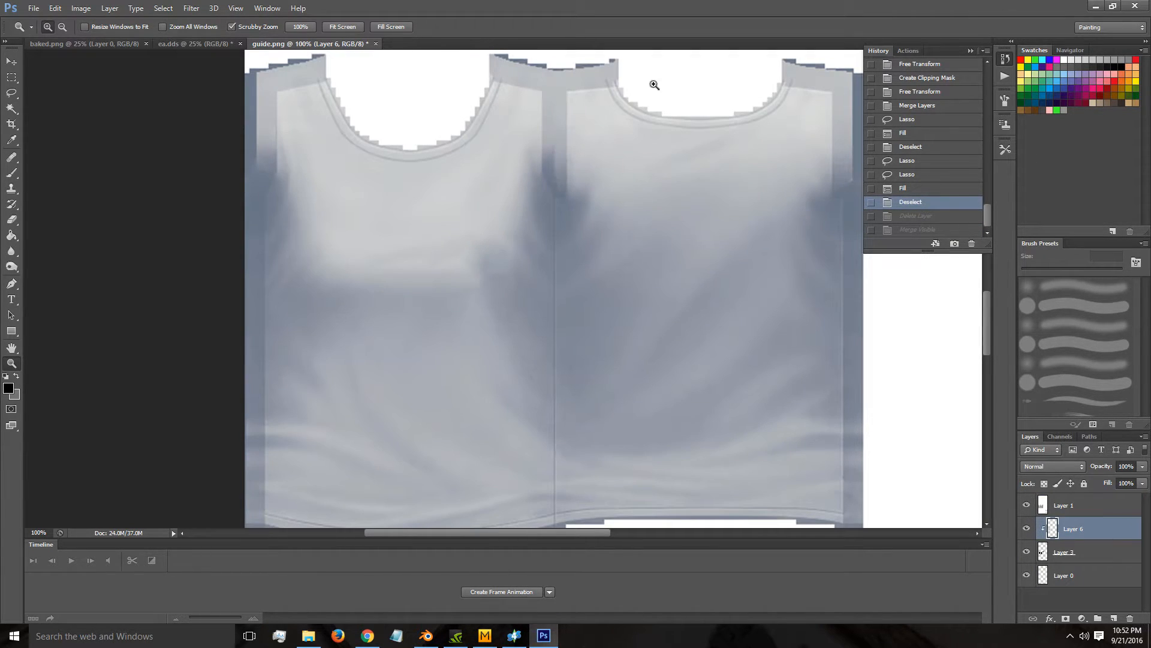
Copy a rectangular area of the upper back shading from Layer 1 to a new layer and hide Layer 1.
click(11, 78)
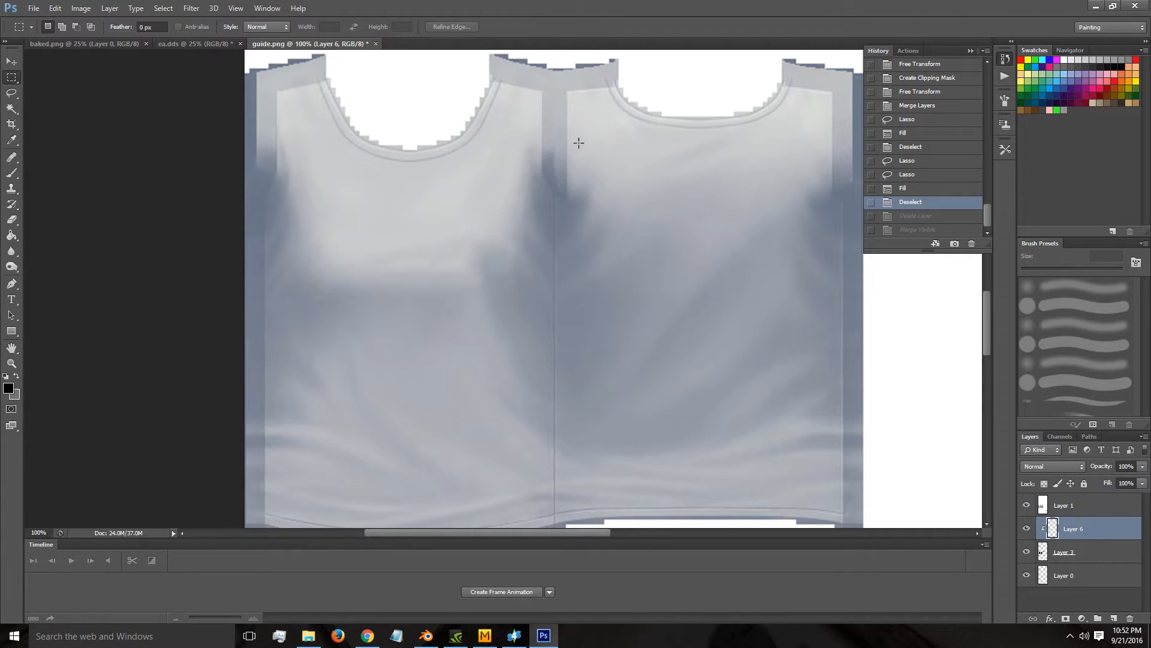
drag(581, 138, 824, 327)
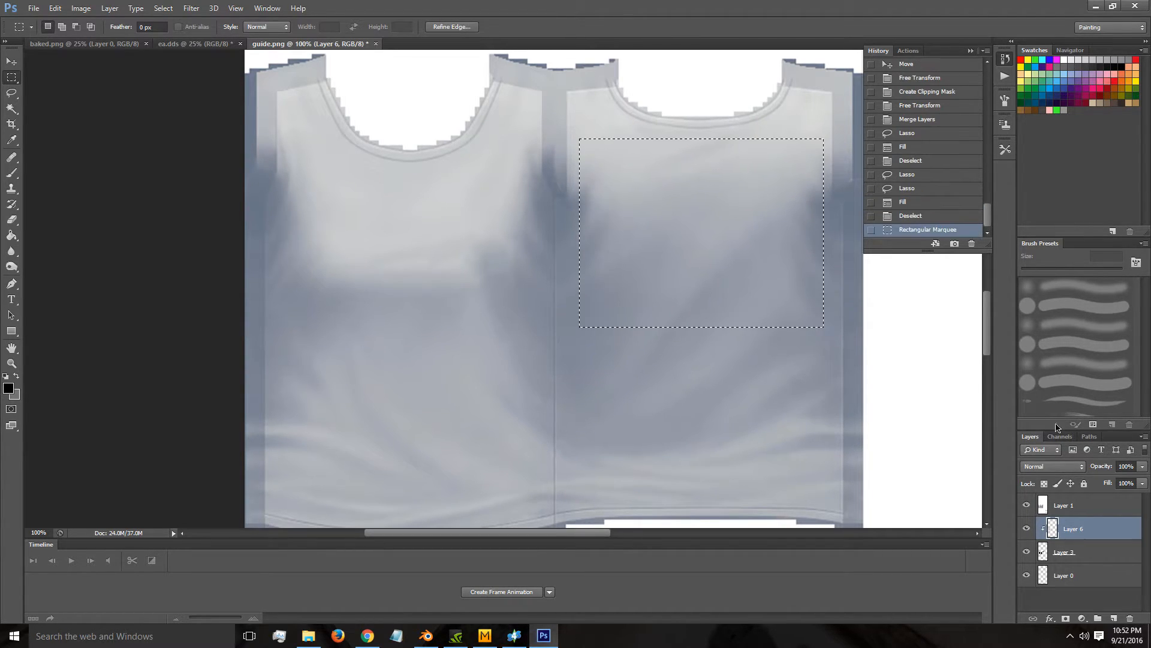
key(ctrl+j)
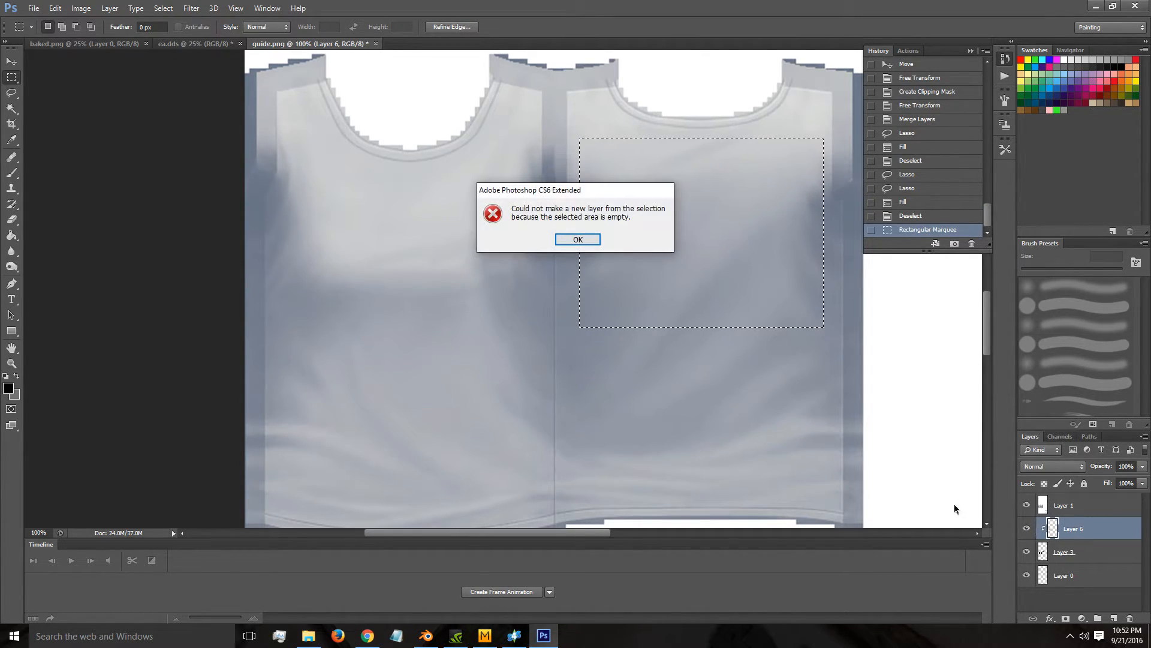
key(Return)
click(1108, 512)
key(ctrl+j)
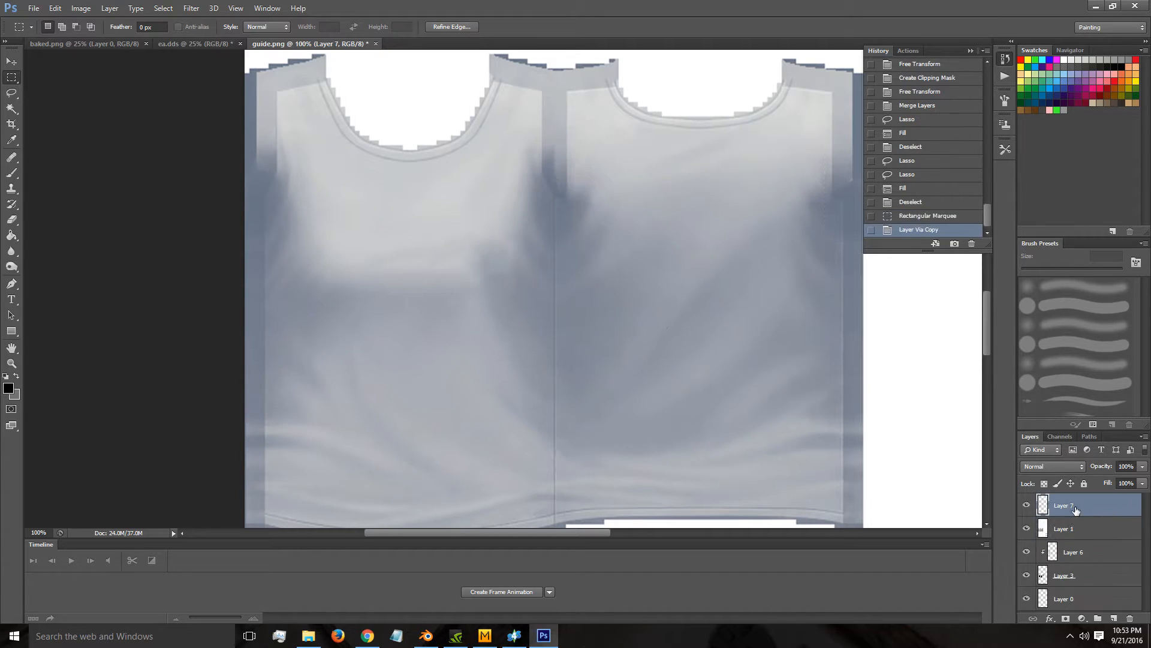
click(1026, 528)
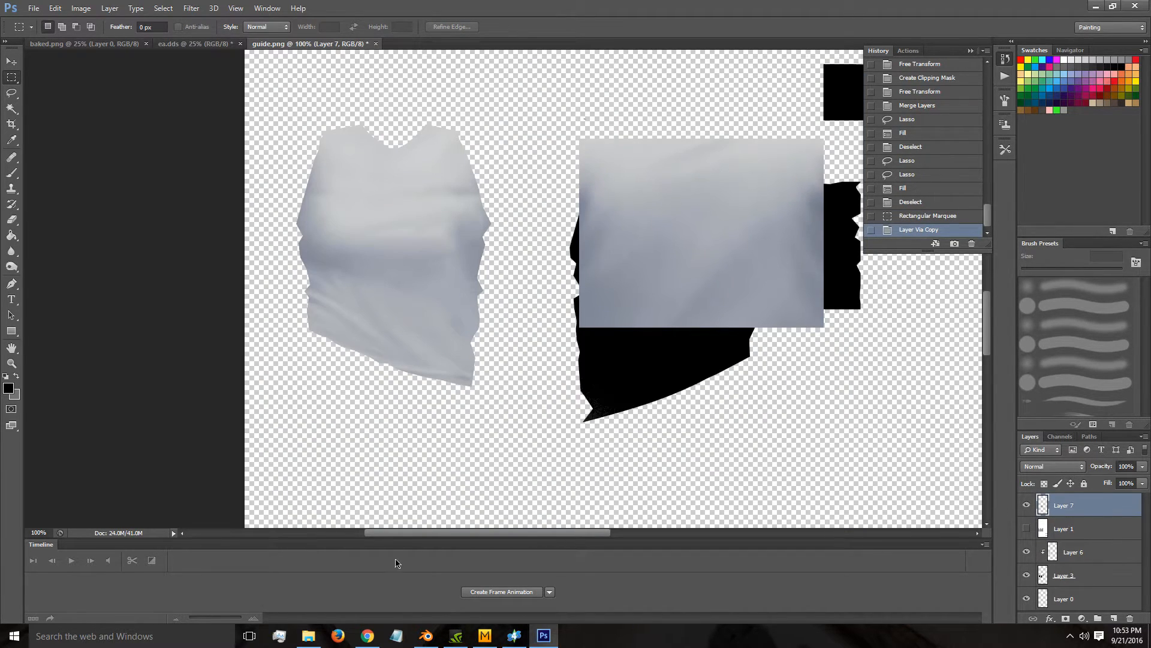
Move the back patch over the second shirt piece's upper area, scale it to about 87% width, and adjust its lower edge.
drag(414, 537, 429, 536)
scroll(673, 333, up, 2)
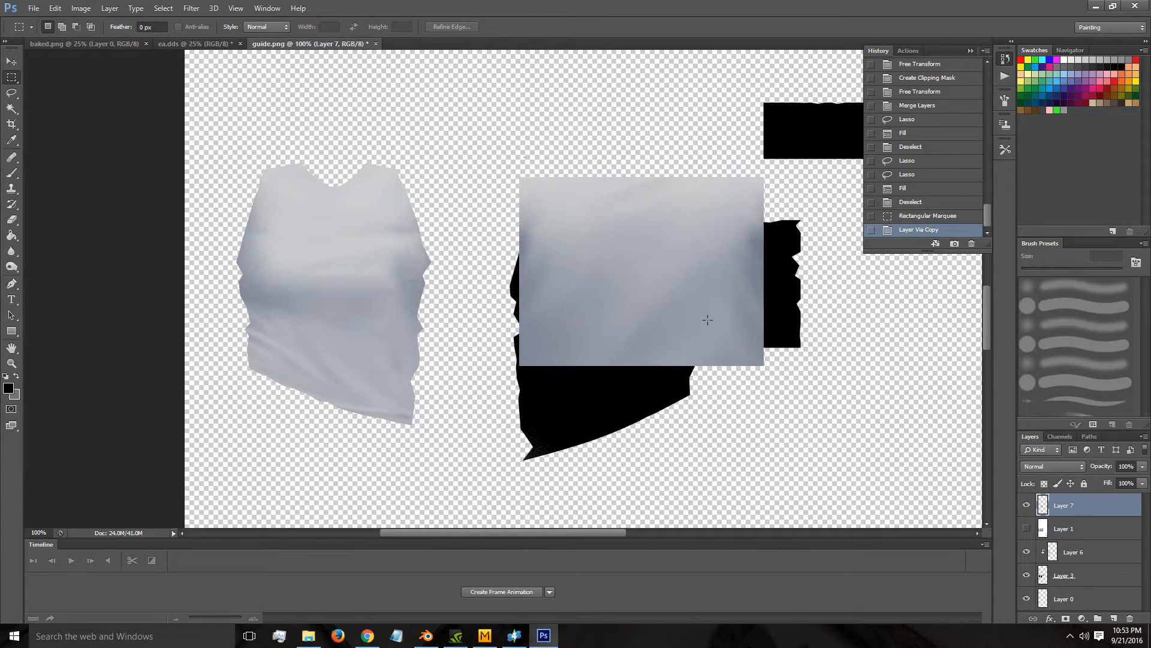
key(ctrl+t)
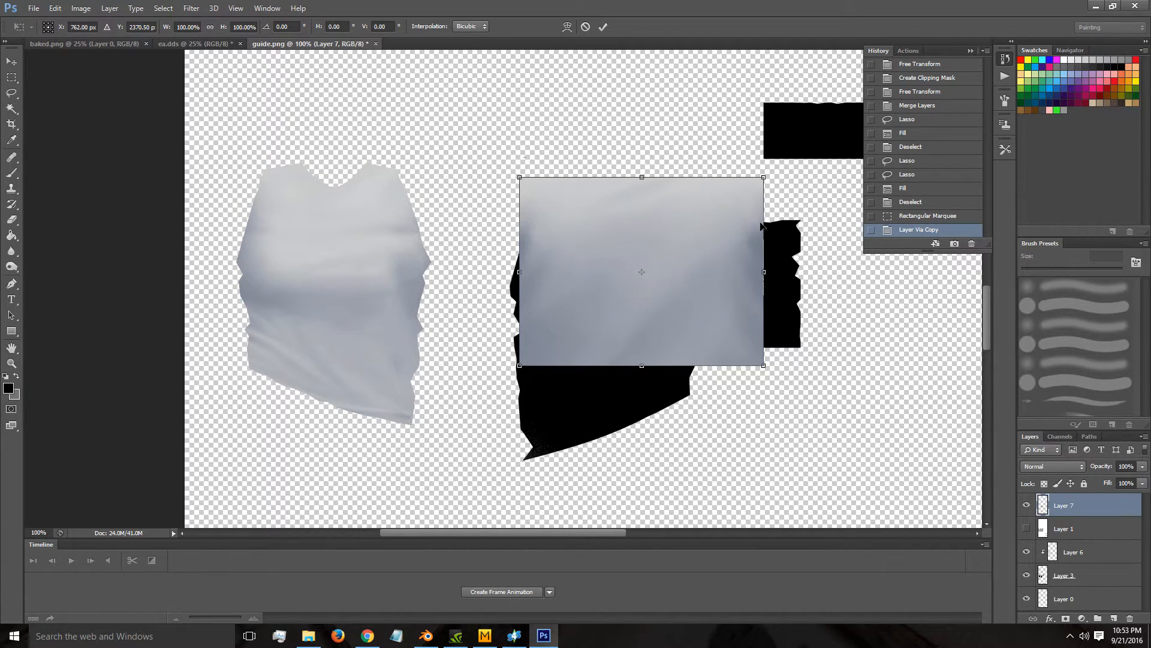
drag(758, 176, 702, 221)
drag(640, 260, 637, 213)
mouse_move(522, 312)
mouse_down()
mouse_move(506, 360)
mouse_move(500, 308)
mouse_up()
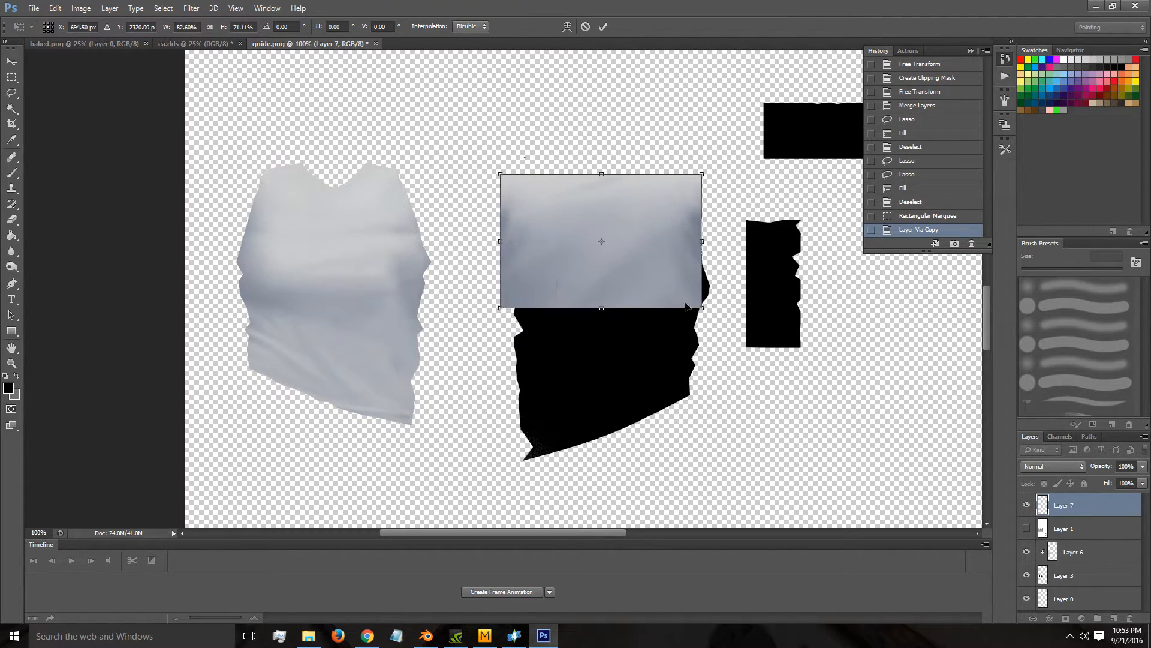
drag(700, 240, 713, 241)
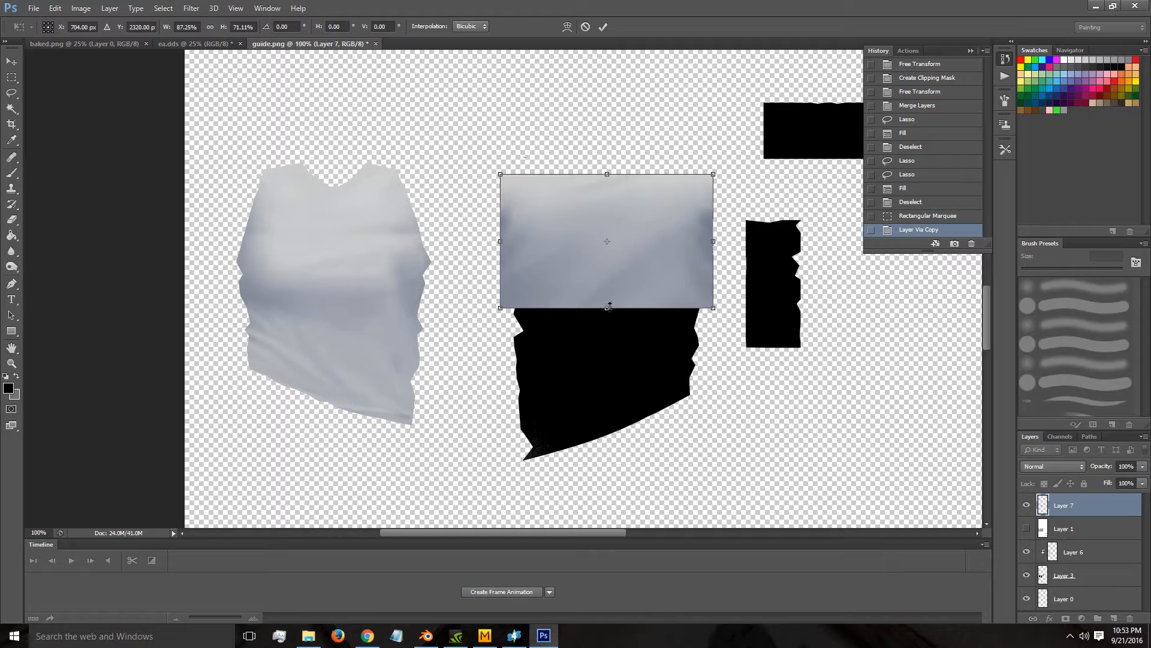
mouse_move(613, 241)
mouse_down()
mouse_move(615, 286)
mouse_move(615, 243)
mouse_up()
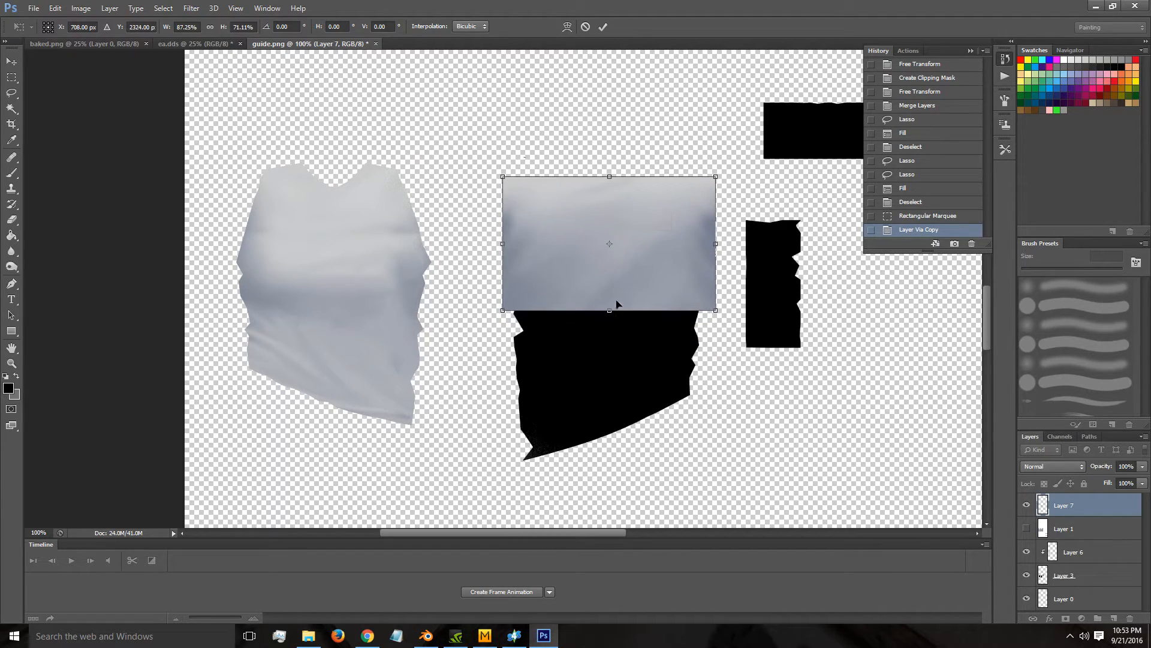
drag(610, 321, 609, 334)
key(ctrl+z)
click(604, 27)
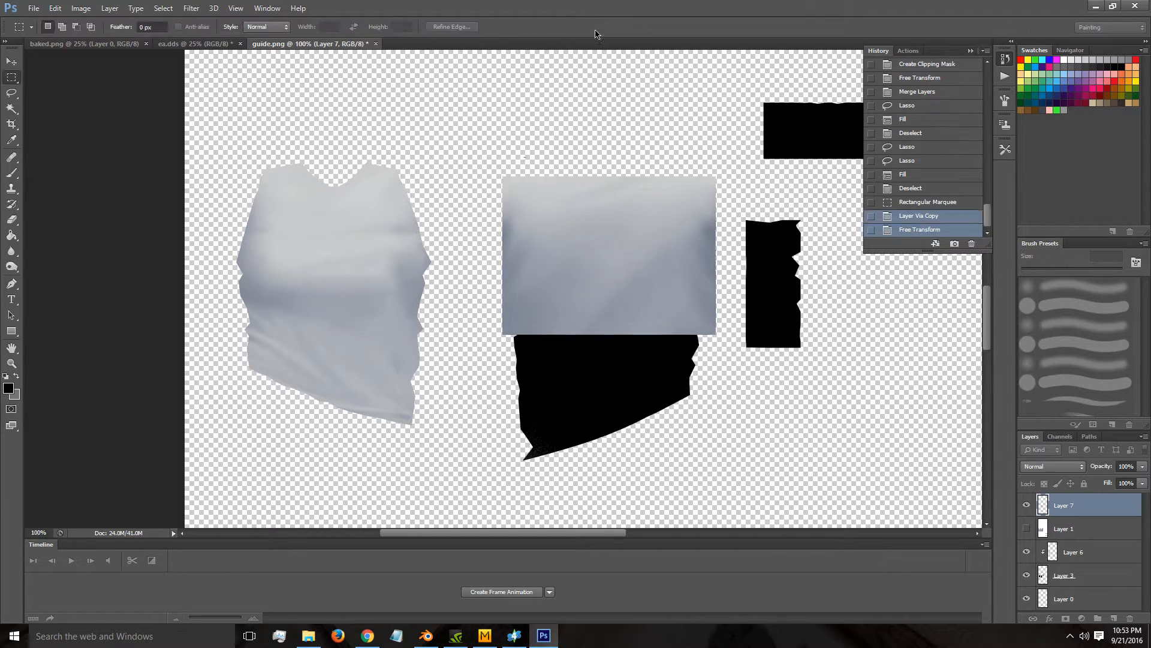
Move Layer 7 beneath Layer 1 and clip it to the shirt shape.
click(1027, 529)
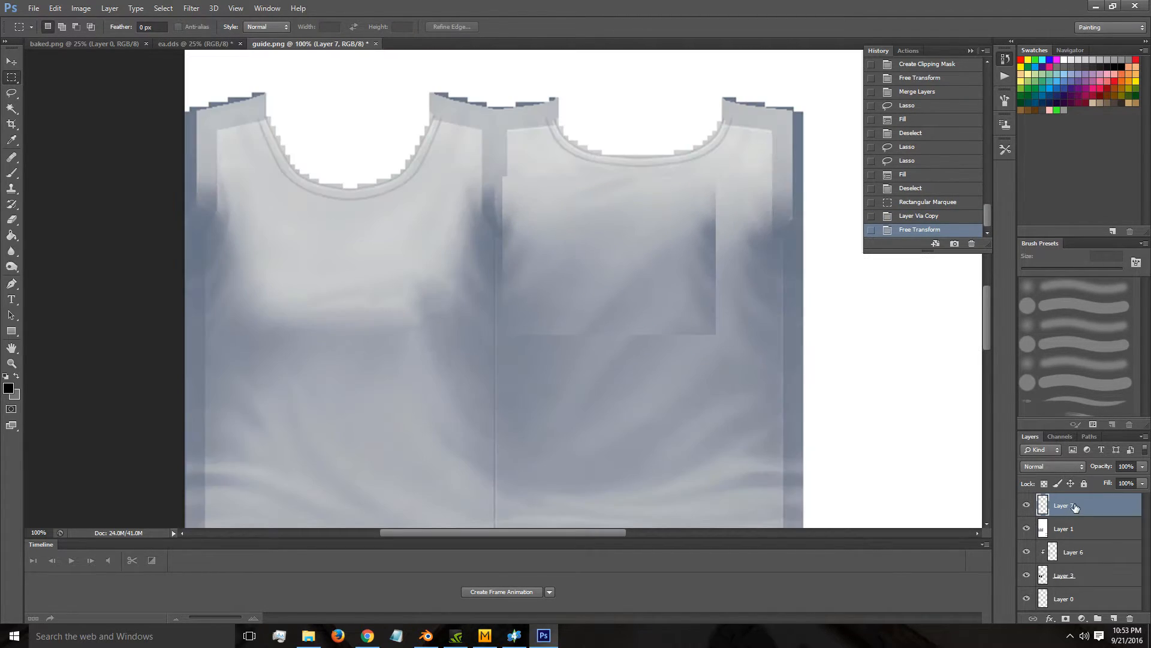
drag(1074, 507, 1070, 537)
alt+click(1071, 539)
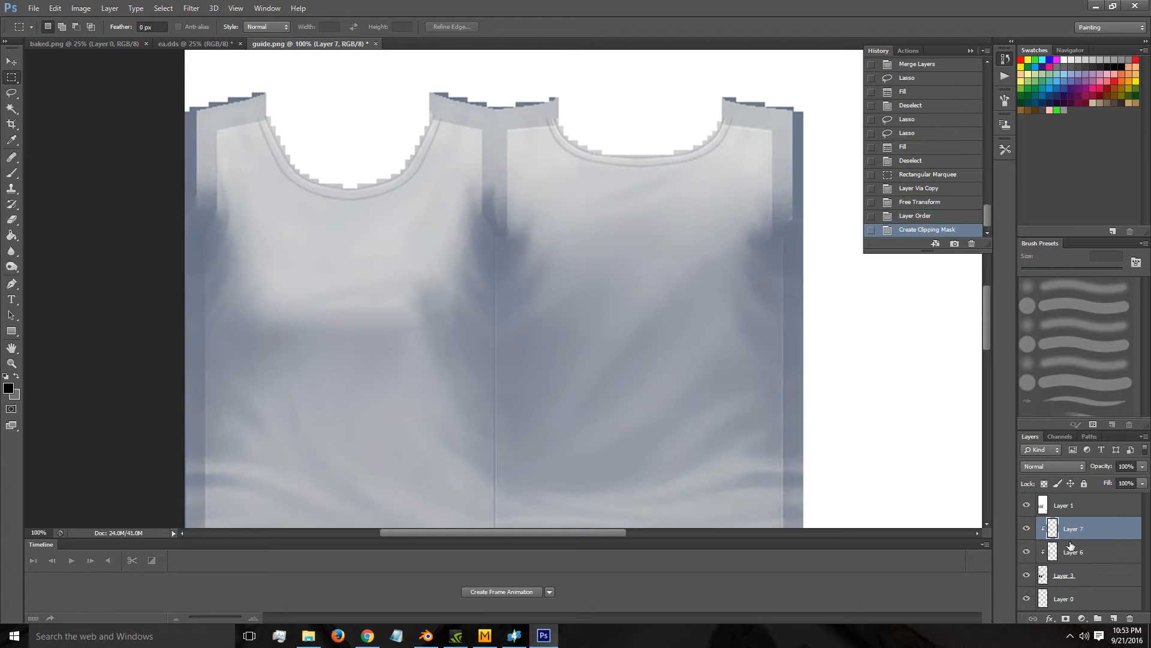
Lasso the lower hem folds of the back shading on Layer 1, copy them to a new layer, and hide Layer 1.
click(1075, 508)
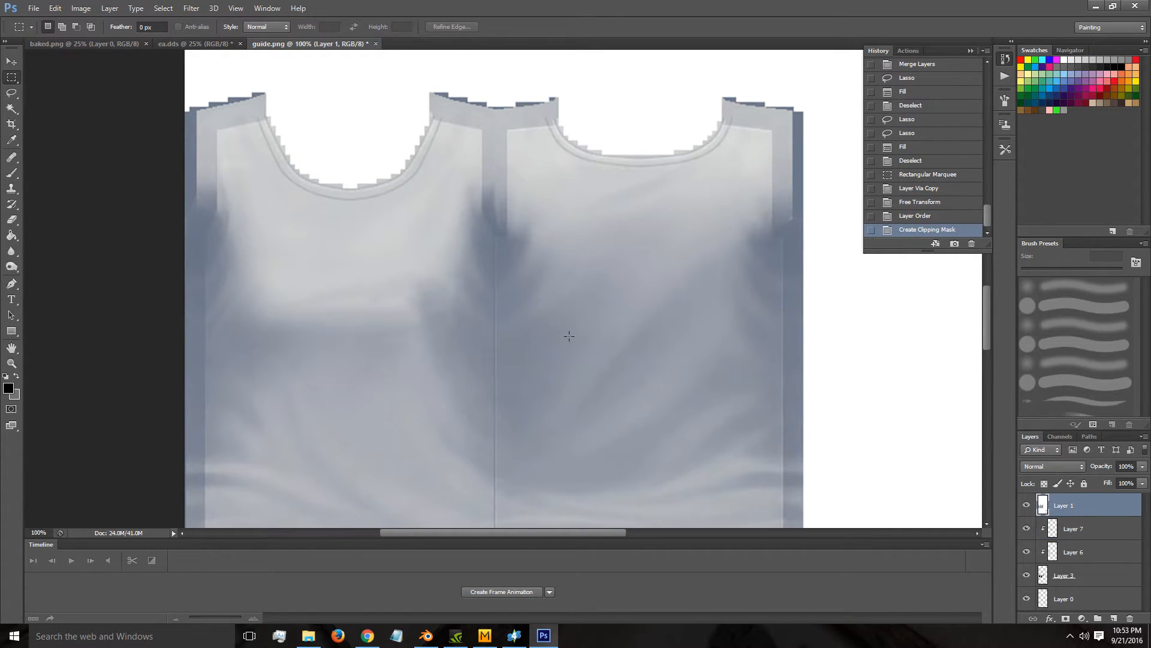
scroll(557, 333, down, 3)
drag(520, 190, 770, 352)
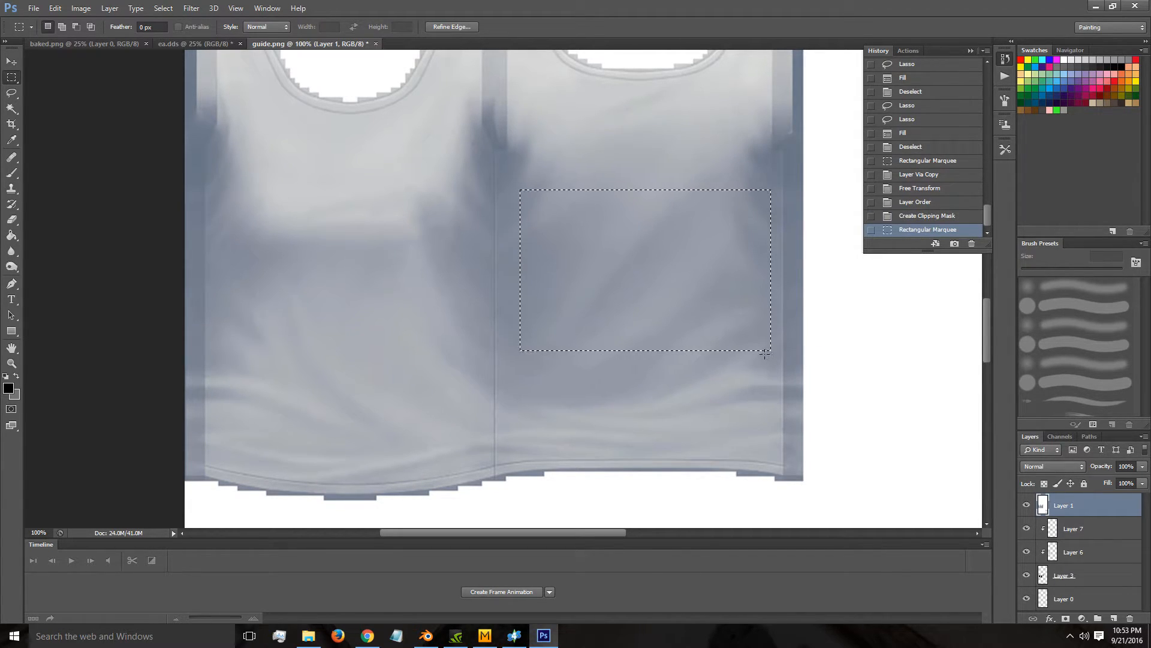
key(ctrl+d)
click(11, 95)
drag(766, 339, 526, 387)
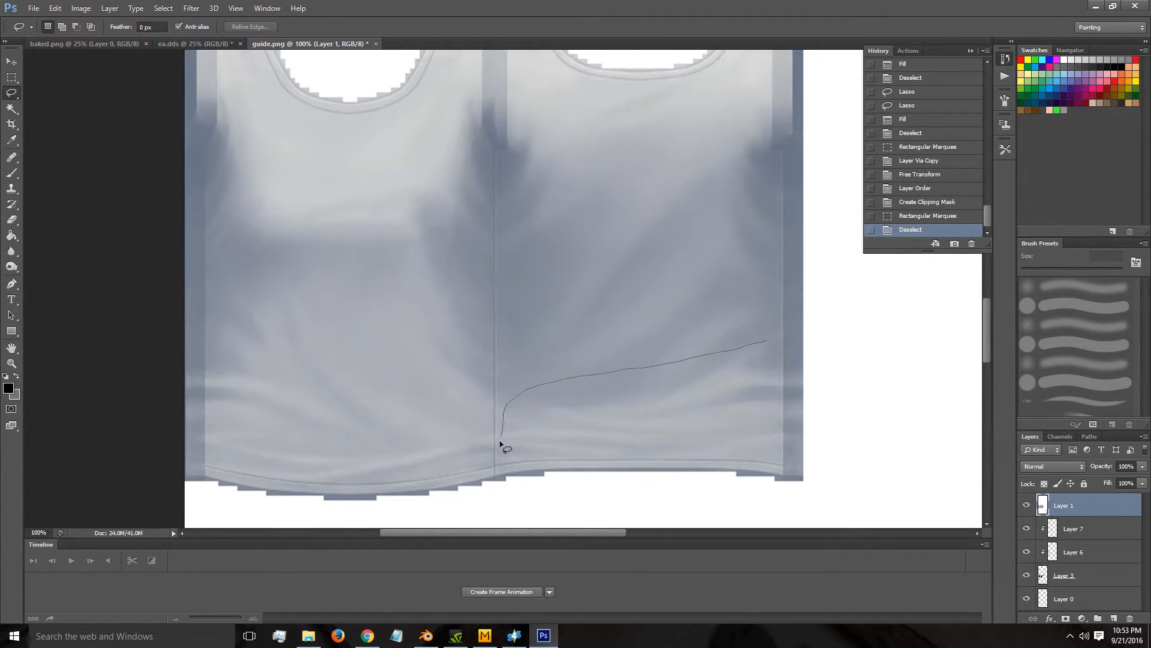
drag(585, 459, 653, 457)
drag(778, 389, 764, 378)
key(ctrl+j)
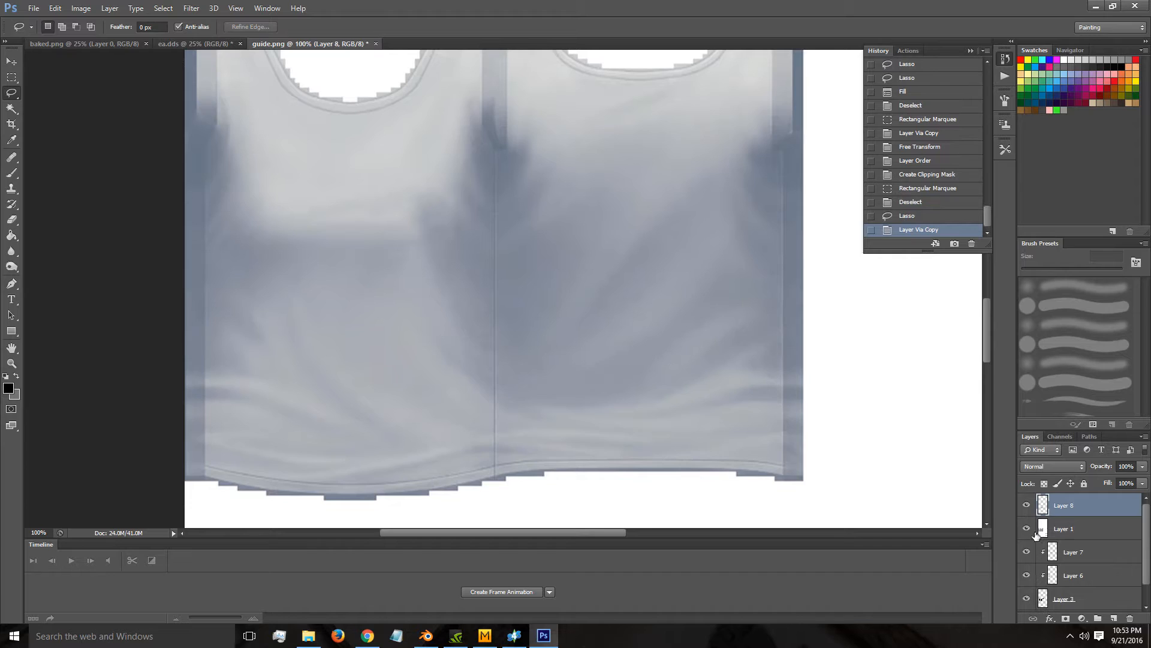
click(1026, 529)
Move the hem patch over the back piece's black lower area and distort its corners to follow the slanted hem.
scroll(700, 383, up, 1)
key(v)
key(ctrl+t)
drag(692, 416, 625, 325)
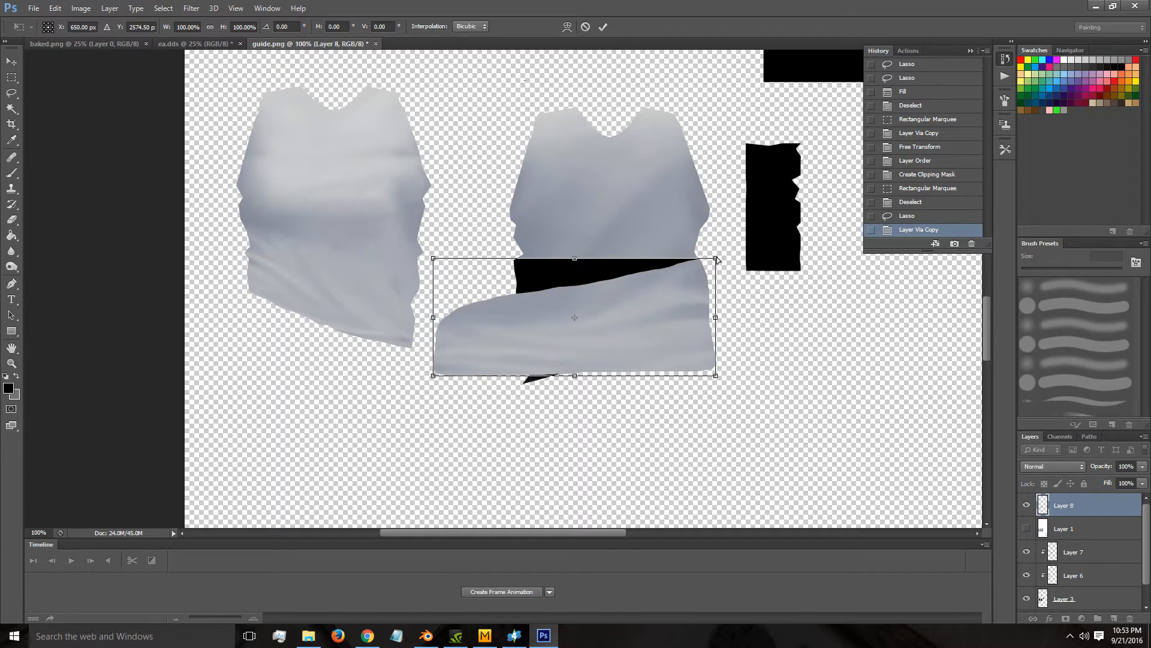
drag(715, 259, 710, 233)
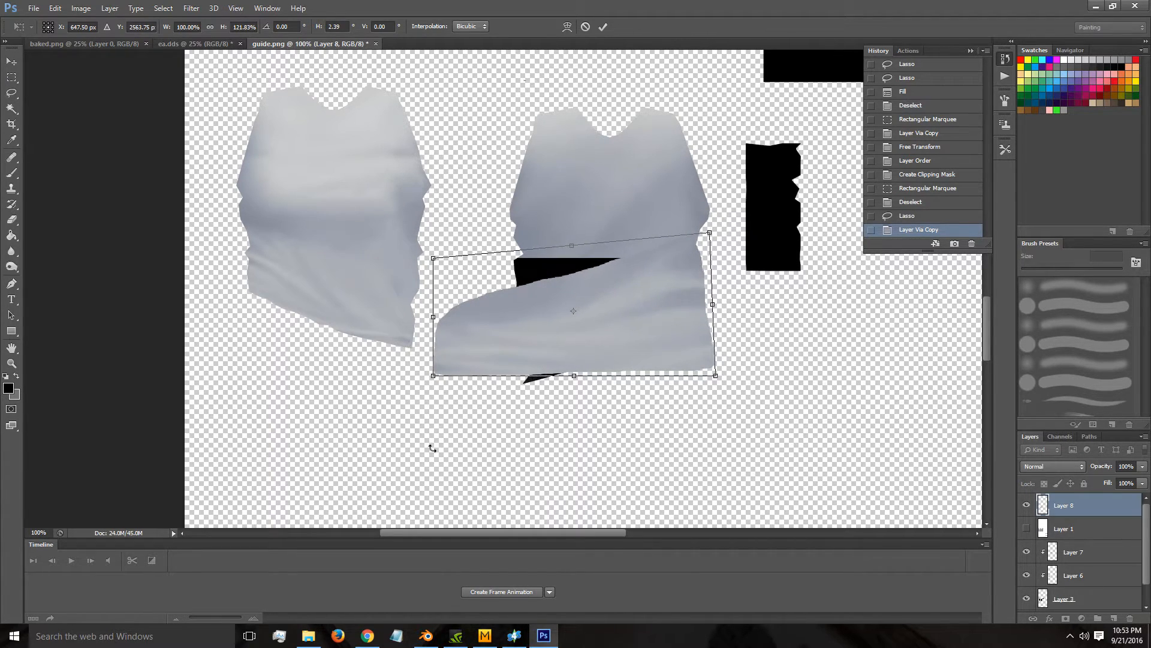
drag(440, 382, 520, 387)
drag(433, 262, 474, 221)
drag(716, 378, 693, 331)
Warp the hem patch so its folds curve along the slanted lower edge of the back shirt piece.
click(568, 25)
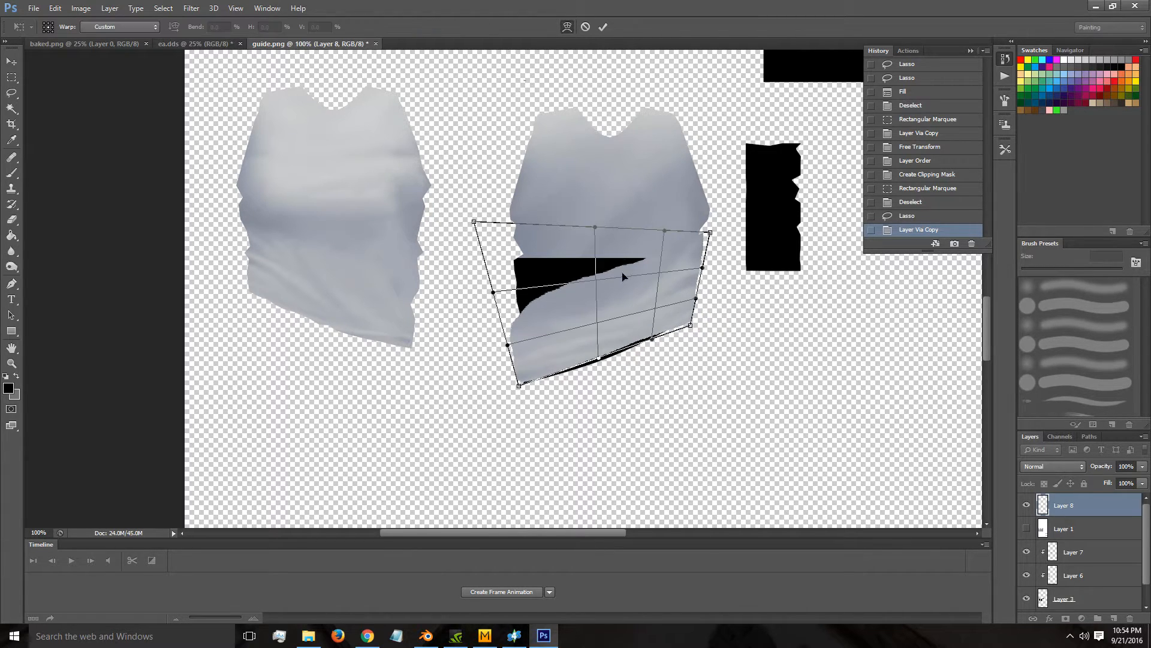
mouse_move(600, 358)
mouse_down()
mouse_move(606, 372)
mouse_move(619, 361)
mouse_up()
drag(477, 227, 571, 315)
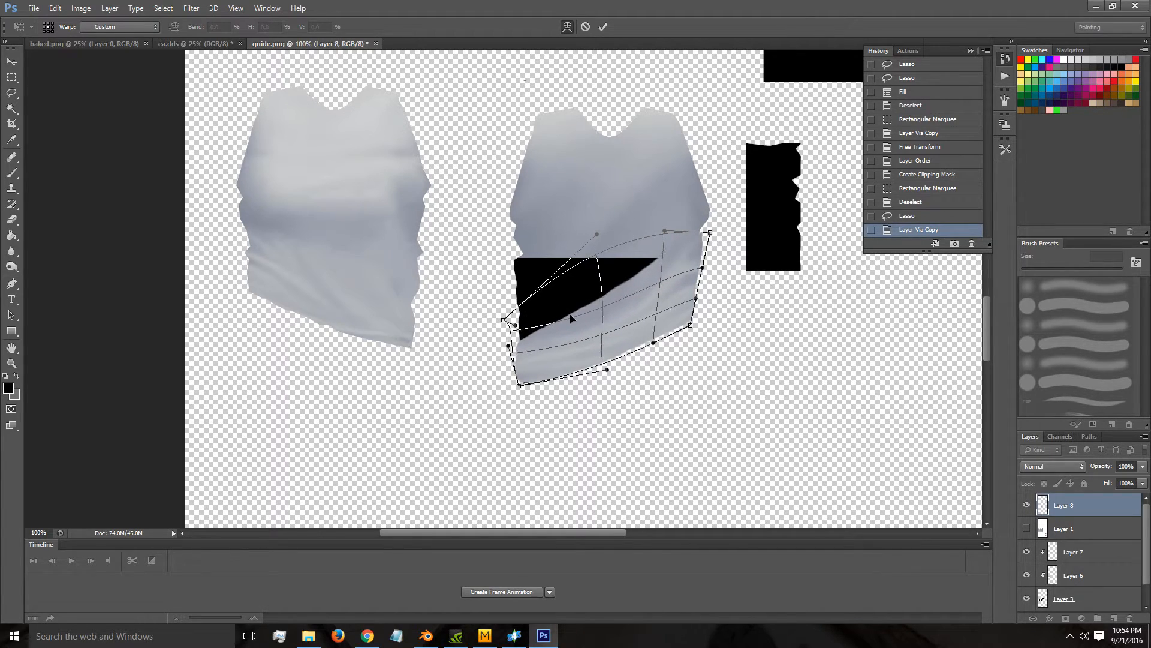
drag(643, 282, 644, 298)
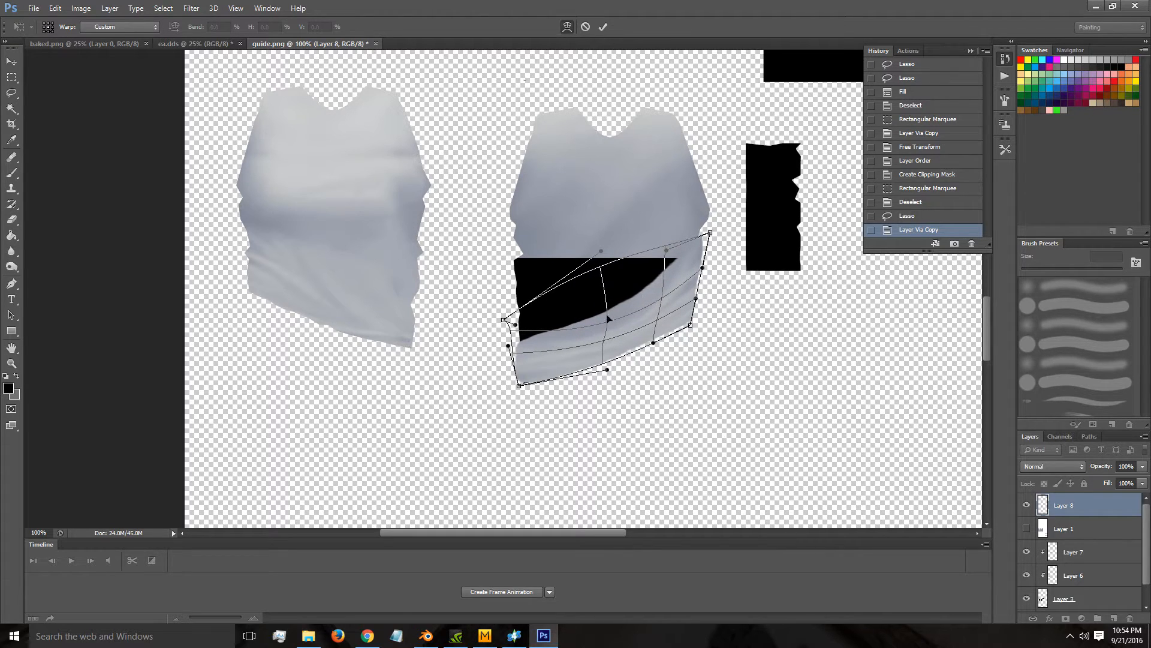
click(604, 26)
key(z)
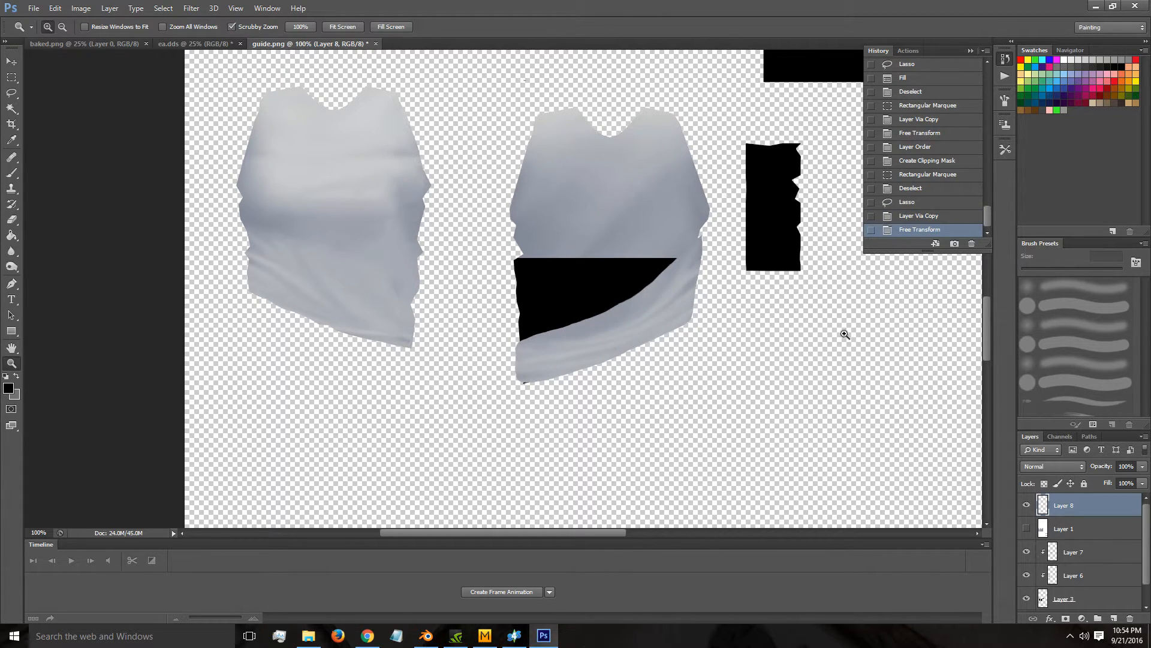
Nudge the hem patch's lower corner outward, move Layer 8 beneath Layer 1 and clip it to the shirt shape.
key(ctrl+t)
drag(514, 384, 518, 388)
click(604, 27)
drag(1067, 507, 1065, 546)
alt+click(1062, 534)
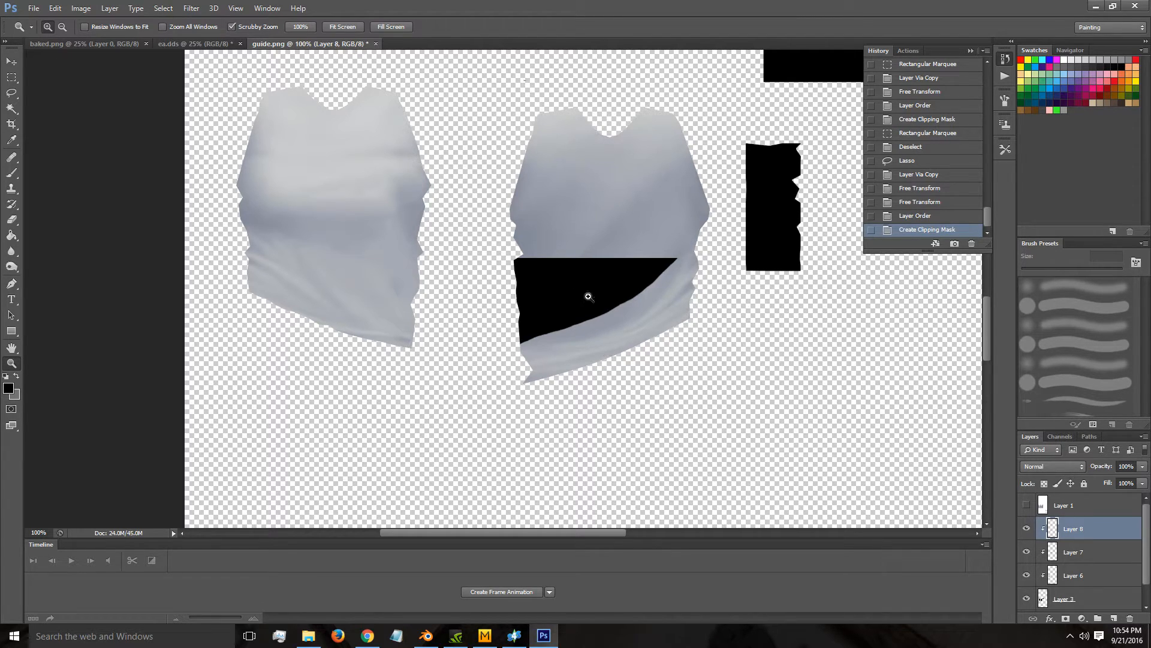
Lasso the small area just above the back piece's left shoulder and clear it from Layer 3.
click(12, 93)
drag(524, 71, 540, 106)
click(1070, 593)
key(Delete)
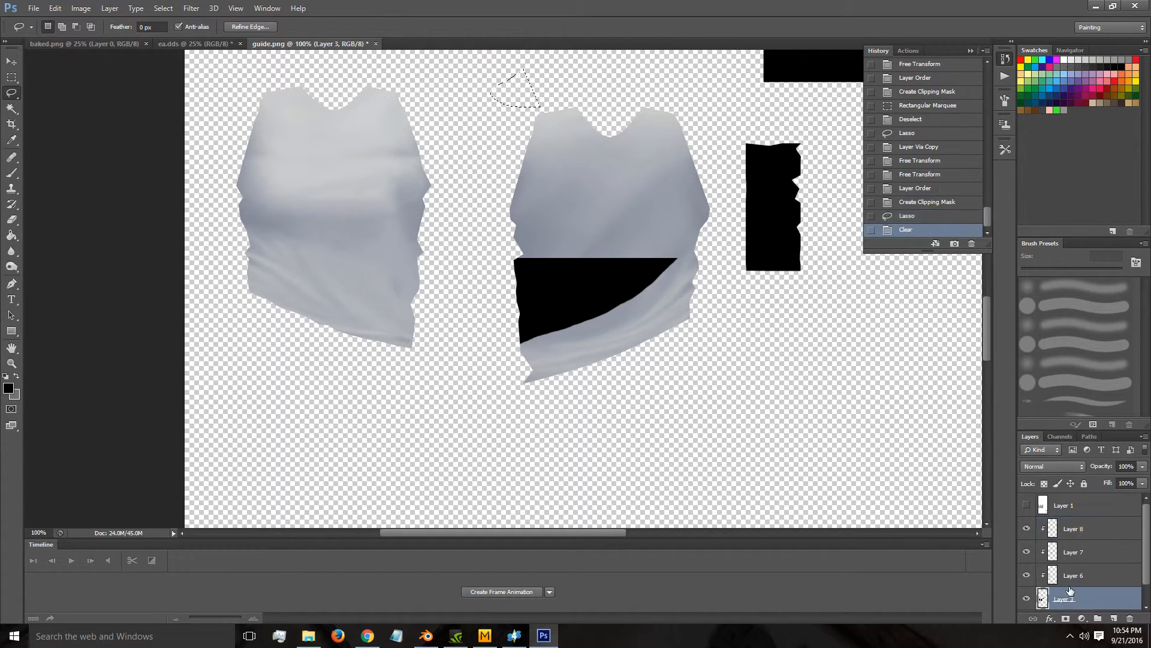
key(ctrl+d)
Copy a rectangle of the mid-back shading from Layer 1 to a new layer, and hide Layer 1.
click(1089, 506)
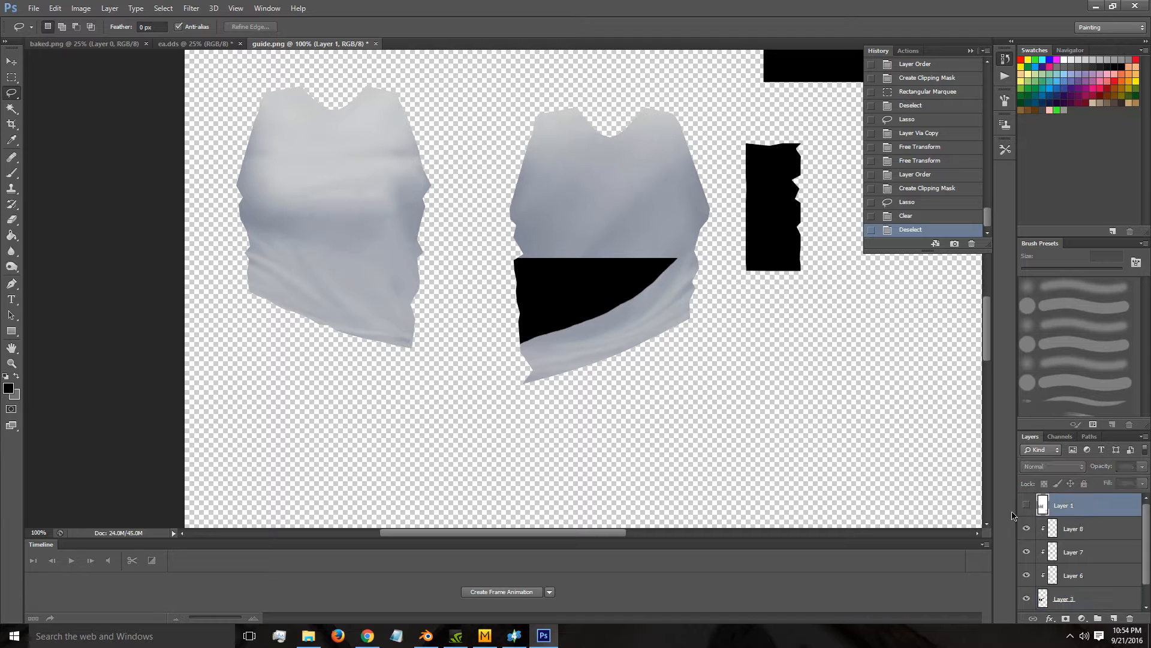
click(1029, 505)
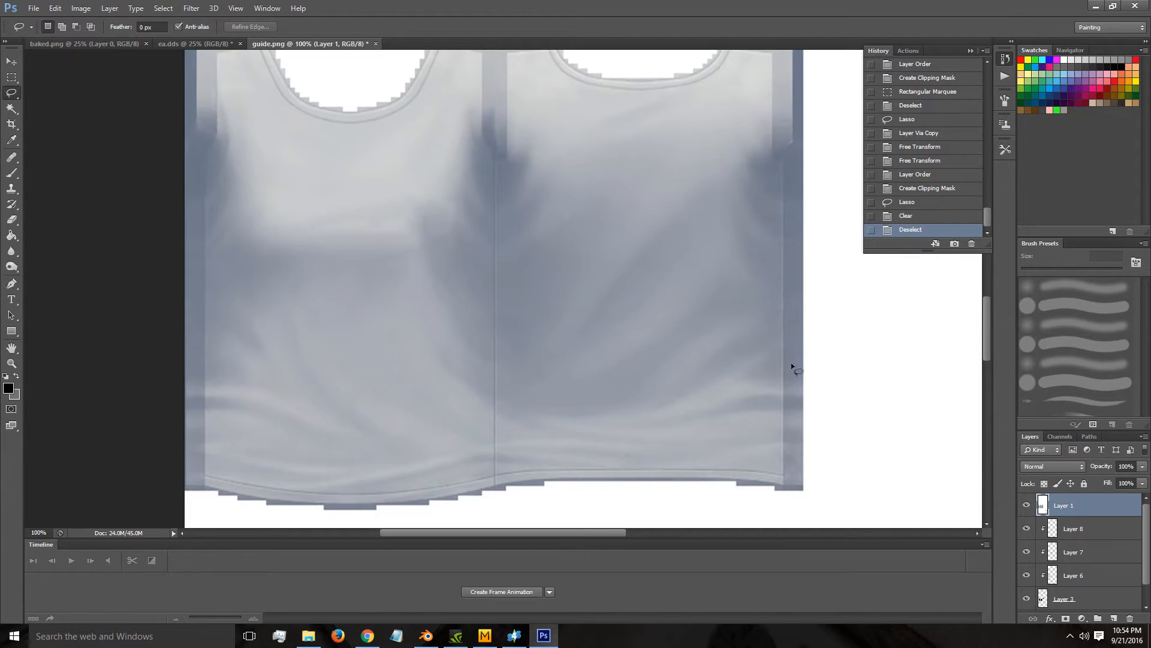
click(12, 77)
drag(529, 187, 734, 317)
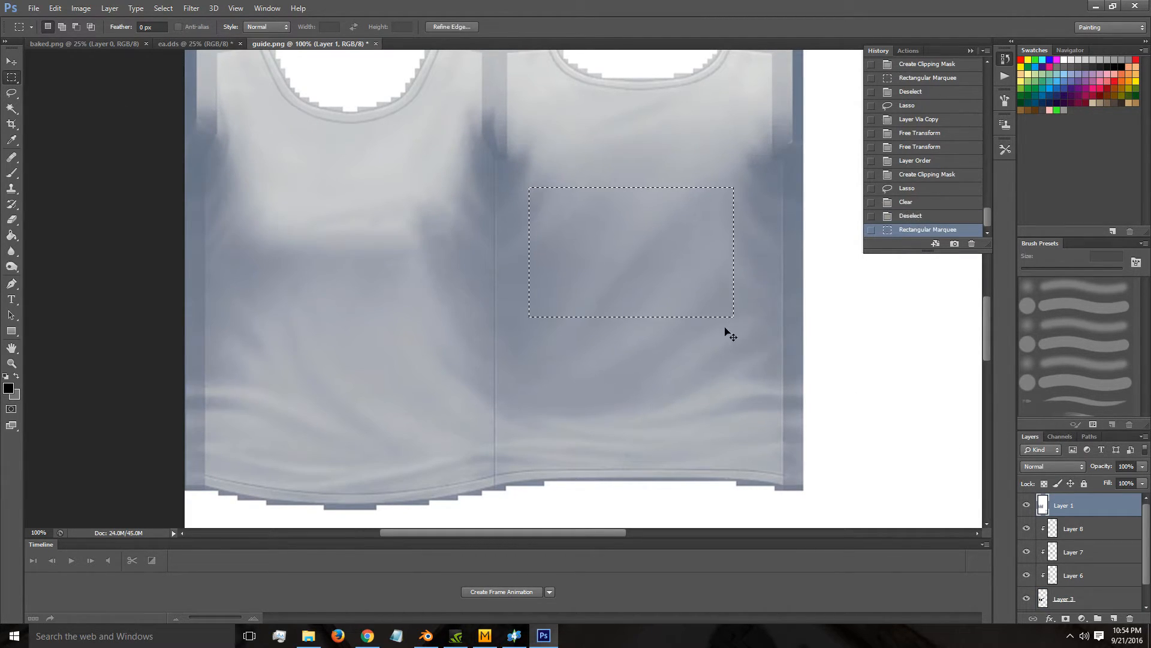
key(ctrl+j)
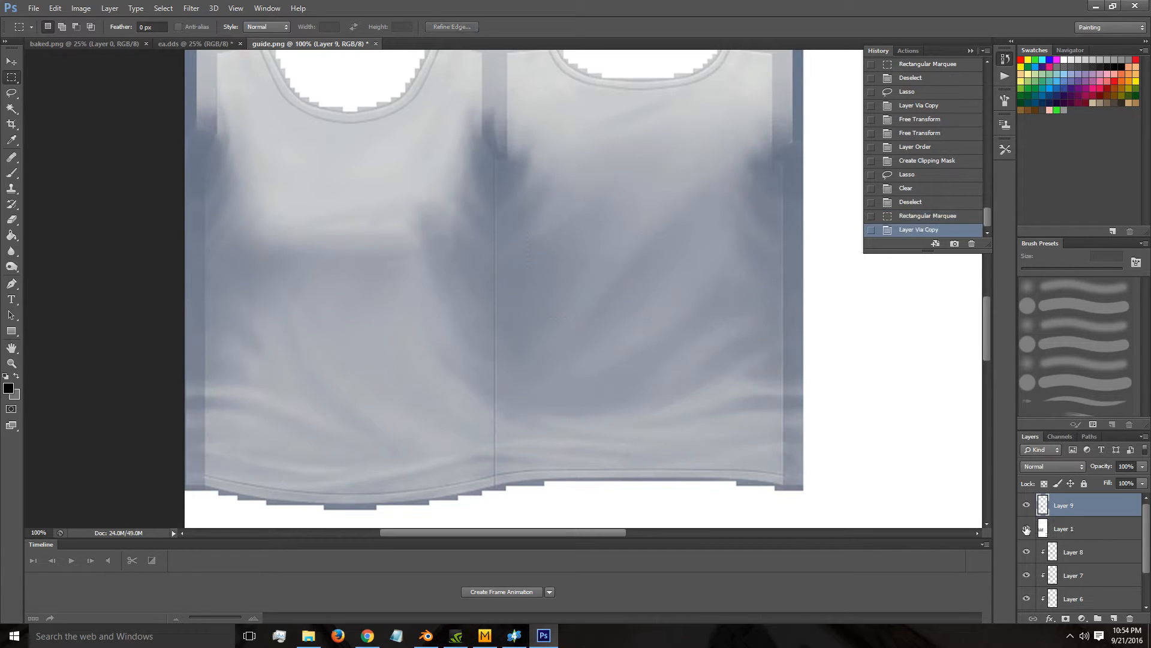
click(1026, 527)
Move the mid-back patch over the back piece's black gap and place its layer between Layer 8 and Layer 7 in the clipping group.
key(ctrl+t)
drag(653, 239, 622, 278)
click(602, 27)
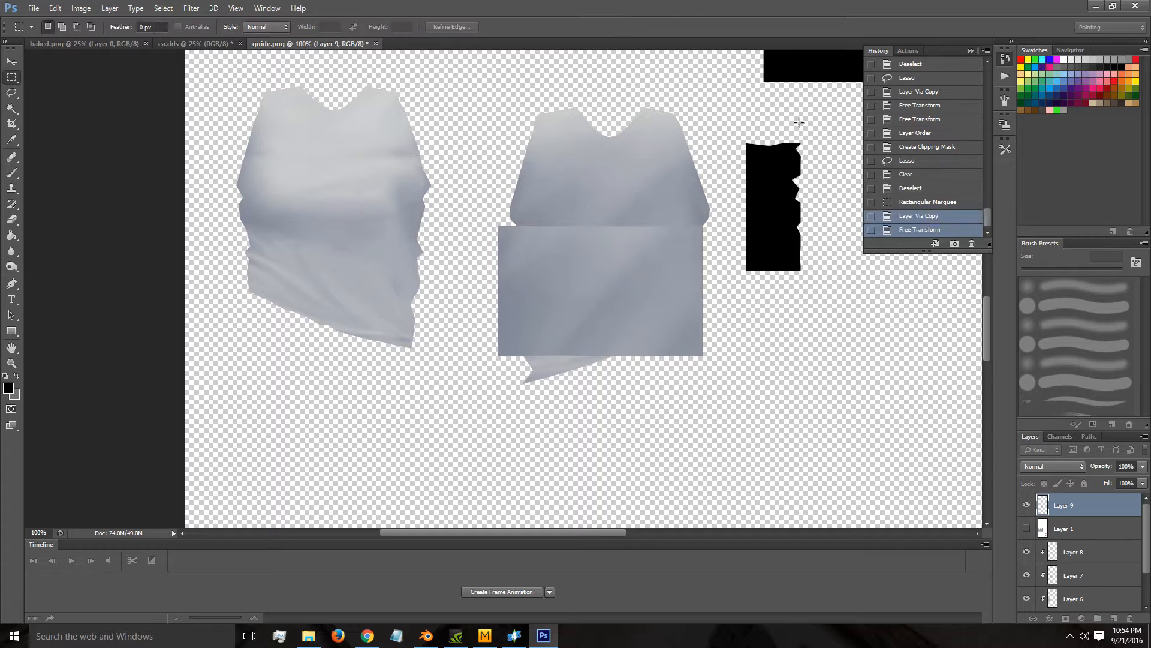
drag(1076, 511, 1075, 567)
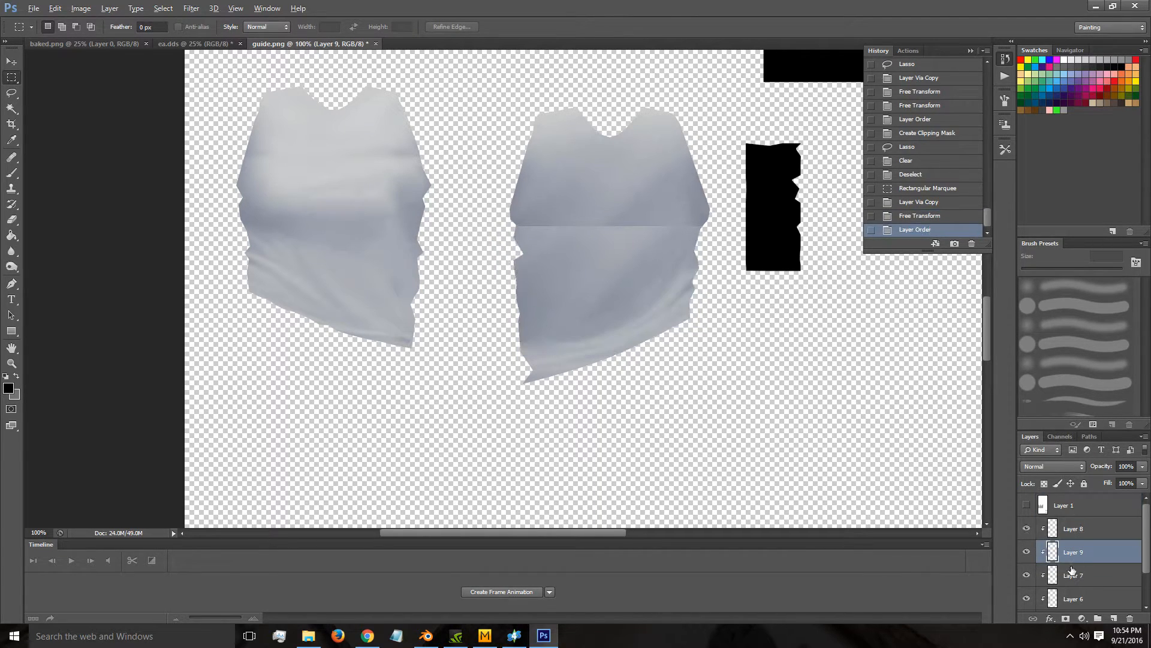
key(alt)
Merge the clipped shading layers 8, 9, 7 and 6 into one layer.
click(1084, 531)
scroll(1082, 540, down, 1)
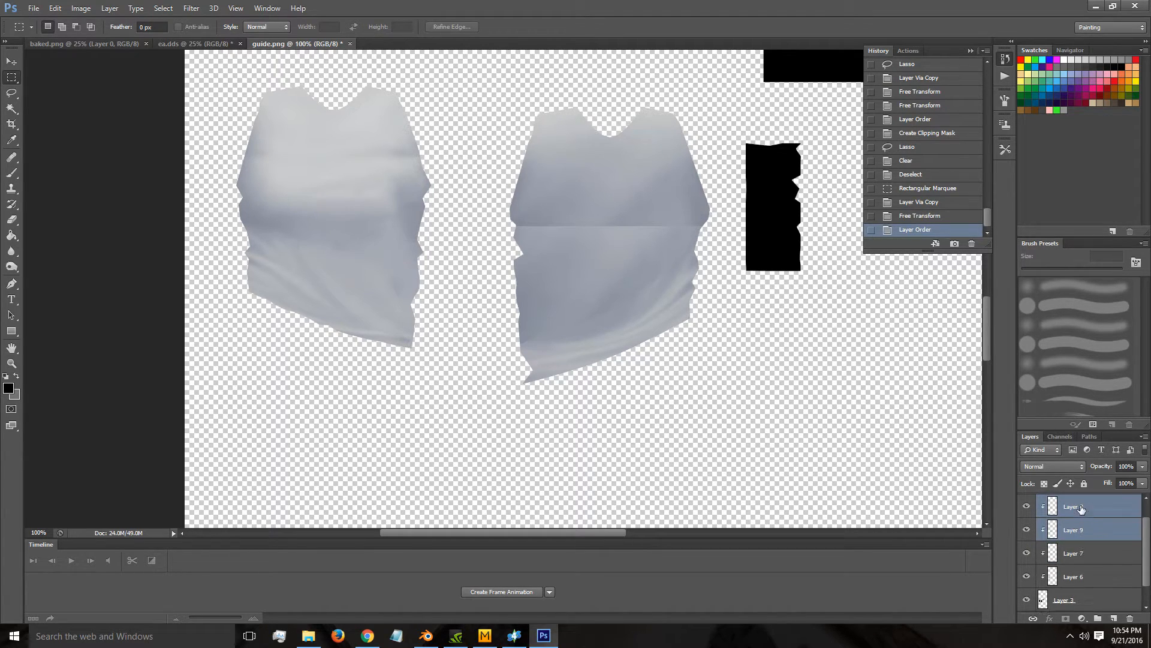
shift+click(1079, 575)
right_click(1079, 575)
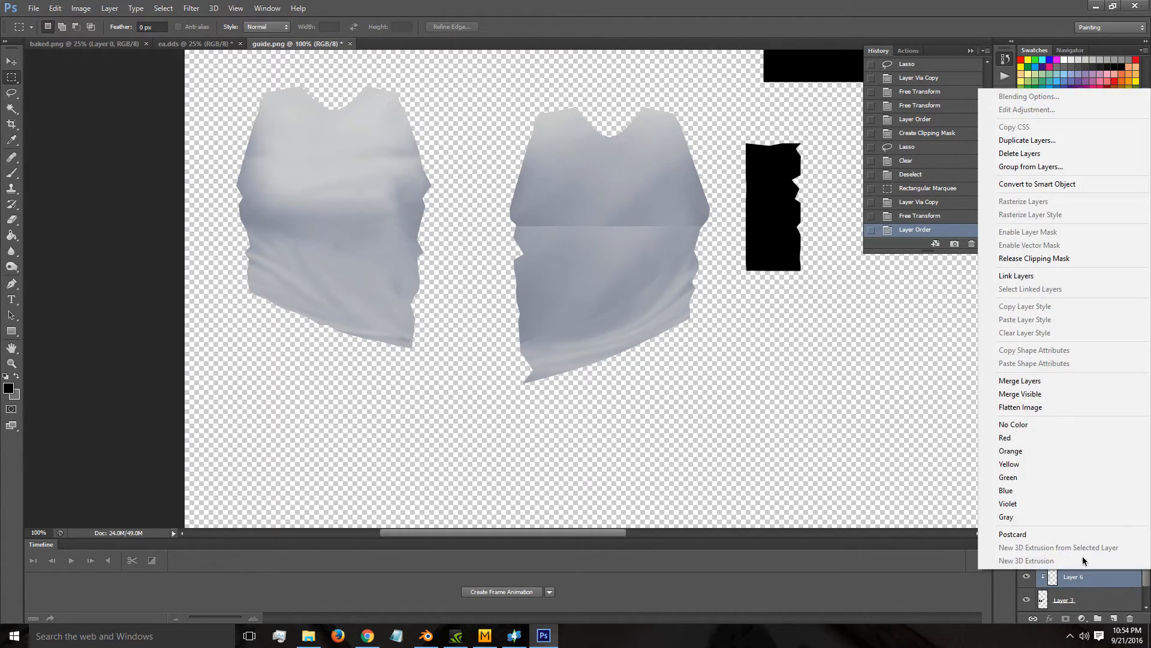
click(1019, 380)
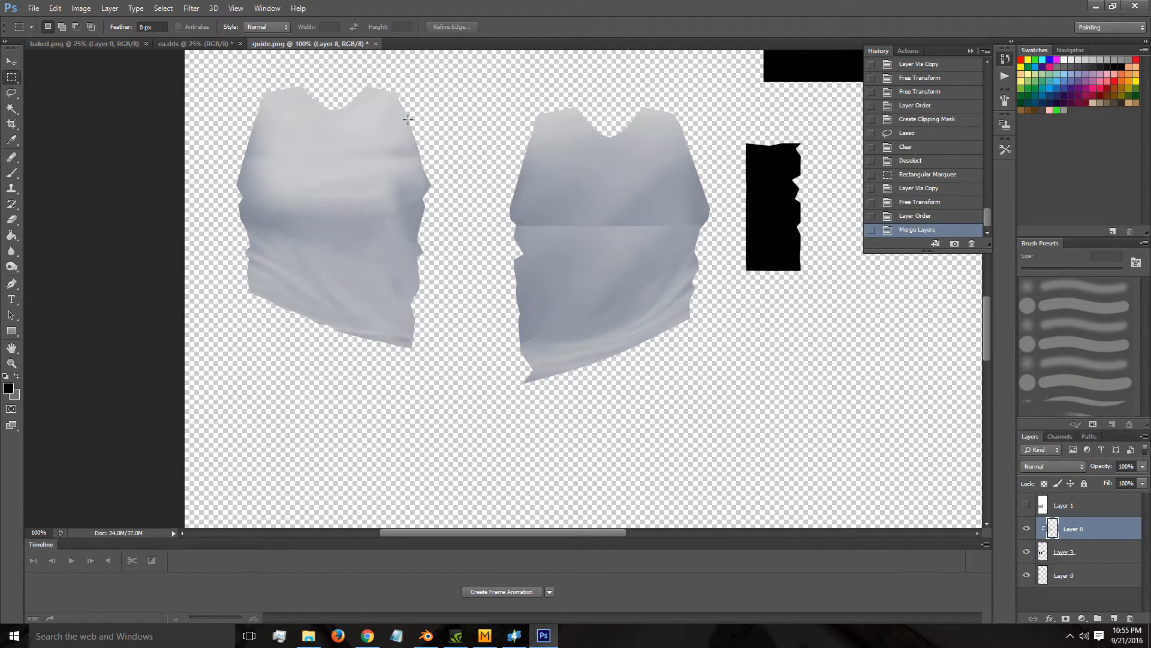
Lasso the horizontal seam across the back piece and blend it with a Fill.
click(12, 93)
mouse_move(508, 235)
mouse_down()
mouse_move(663, 246)
mouse_move(707, 222)
mouse_move(691, 220)
mouse_up()
right_click(690, 219)
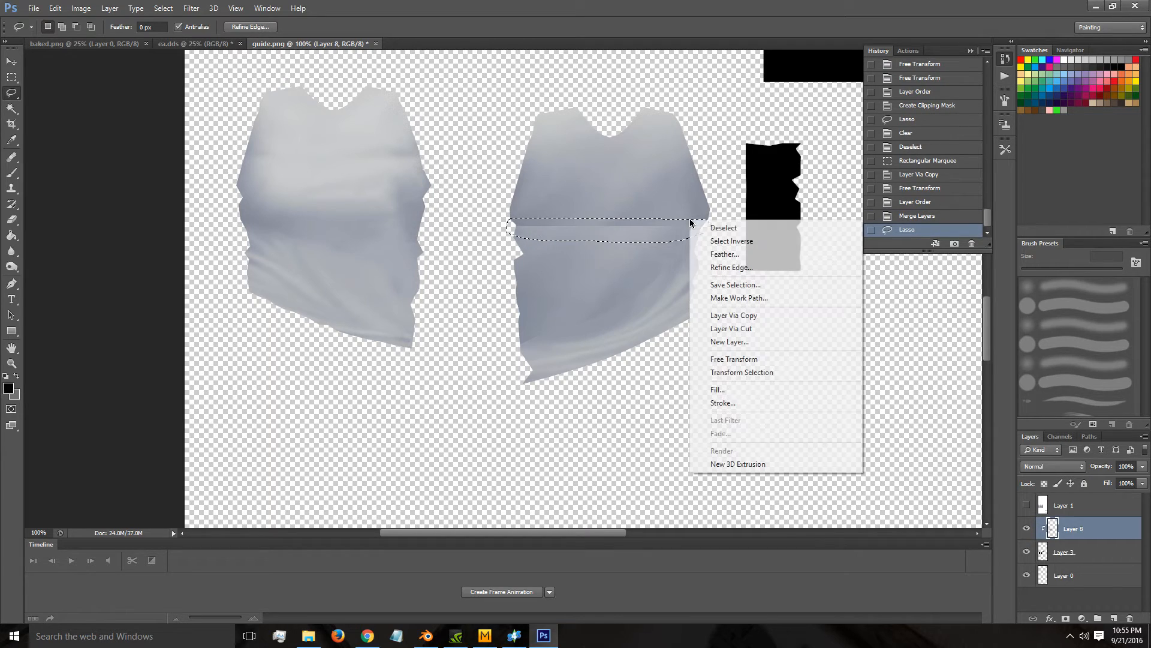
click(725, 390)
click(836, 258)
key(ctrl+d)
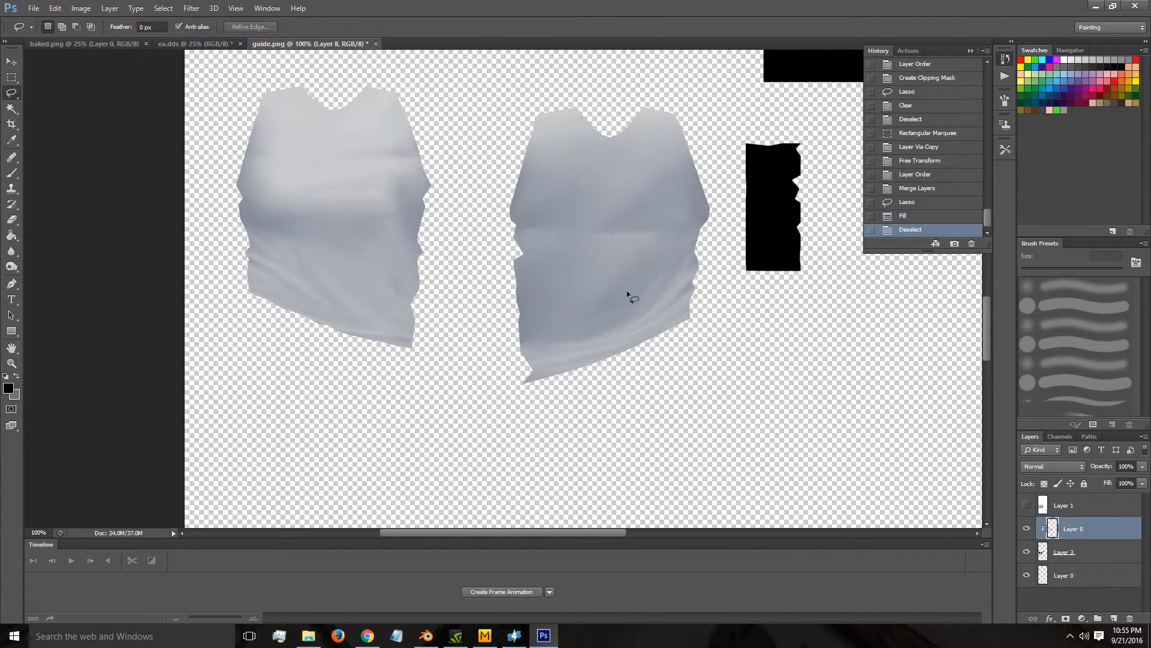
Lasso the seam area across the middle of the front piece and blend it with a Fill.
key(z)
click(549, 219)
click(550, 220)
drag(436, 534, 348, 533)
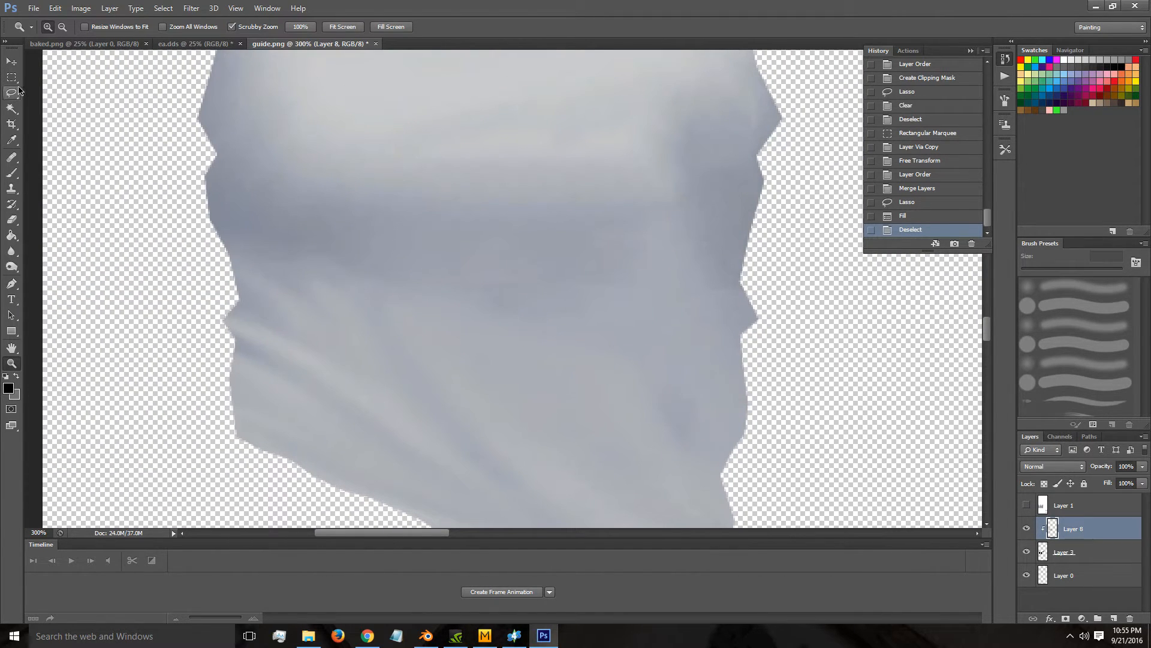
click(11, 93)
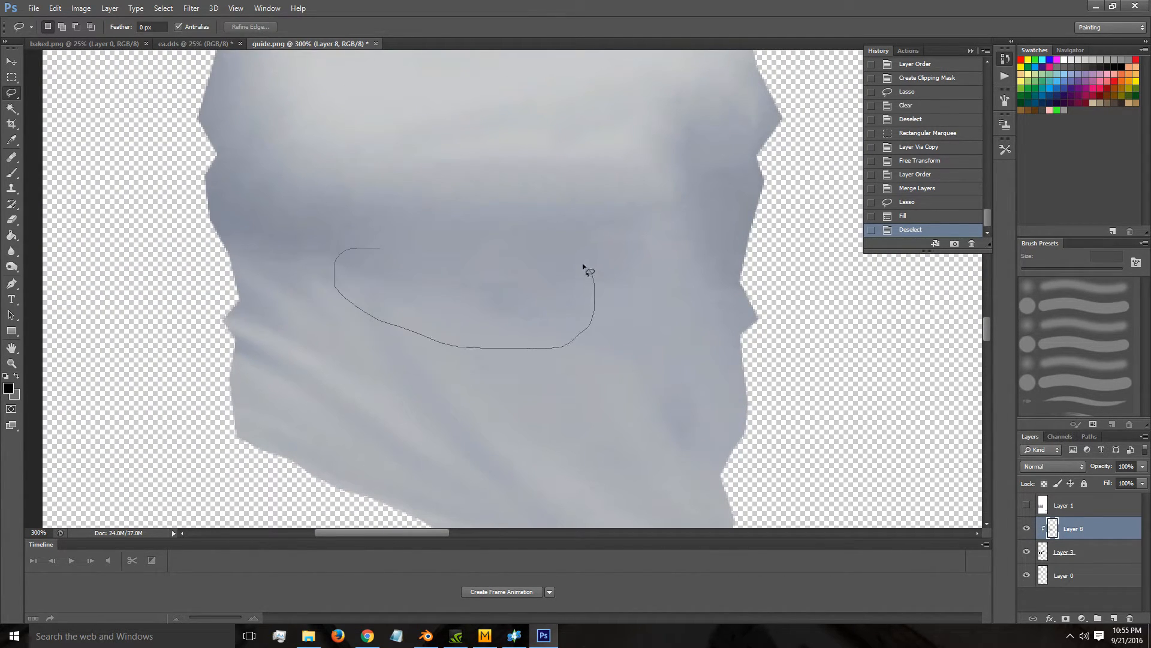
drag(583, 268, 585, 273)
right_click(545, 313)
click(597, 481)
key(Return)
key(ctrl+d)
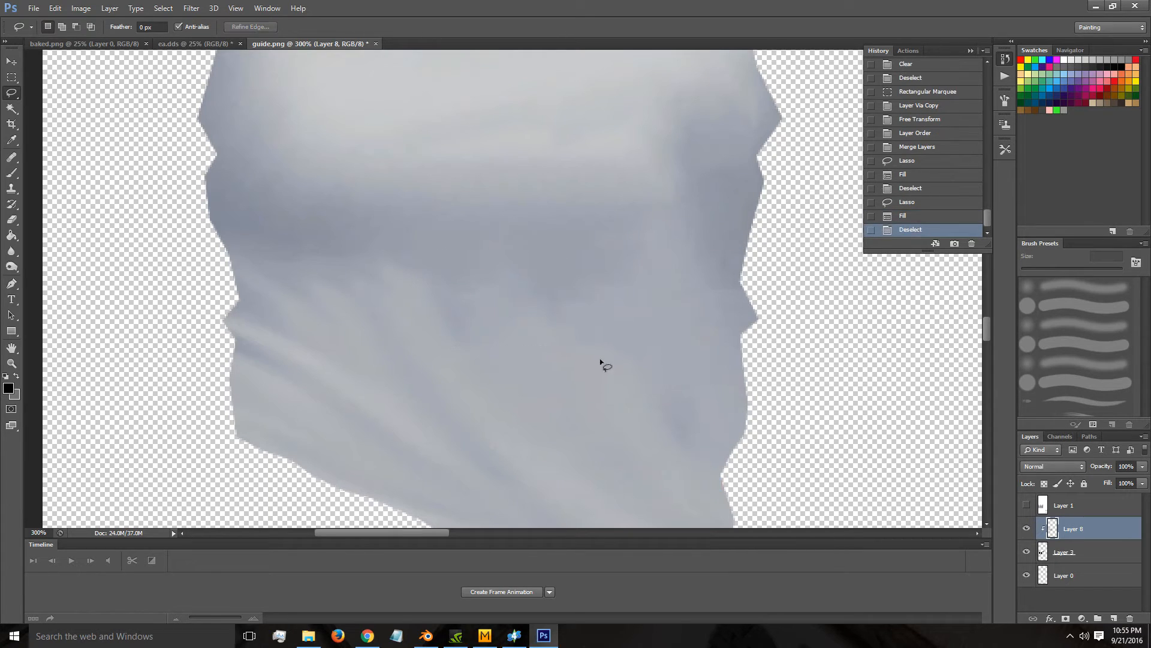
Lasso a small oval patch just below the front piece's middle seam and fill it to blend the shading.
drag(579, 360, 572, 333)
right_click(573, 333)
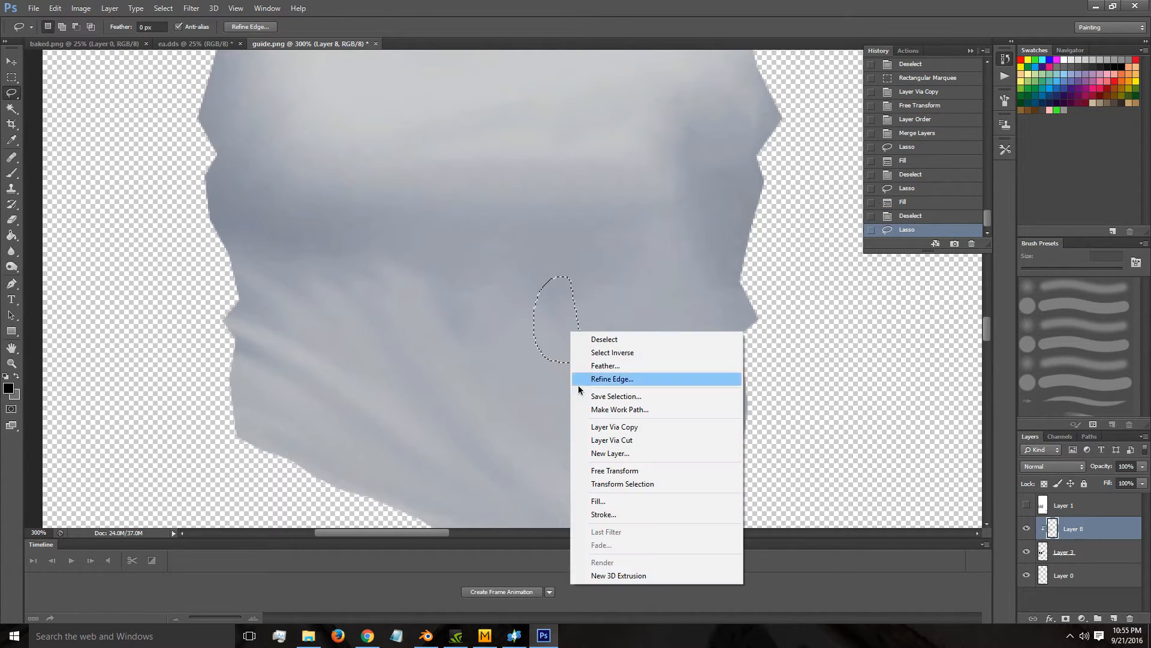
click(600, 501)
key(Return)
key(ctrl+d)
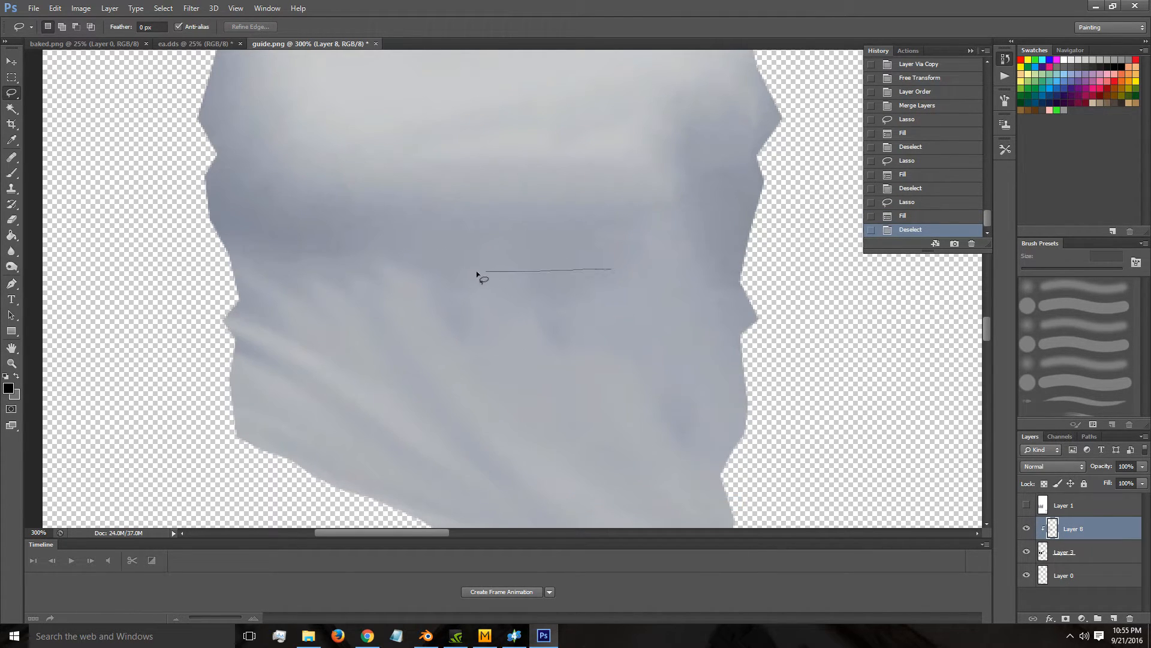
Try to fill a wide lassoed area across the front piece's middle folds, and undo the fill.
mouse_move(259, 238)
mouse_down()
mouse_move(408, 364)
mouse_move(626, 355)
mouse_move(705, 268)
mouse_move(664, 206)
mouse_move(597, 164)
mouse_move(565, 213)
mouse_move(627, 282)
mouse_up()
right_click(627, 282)
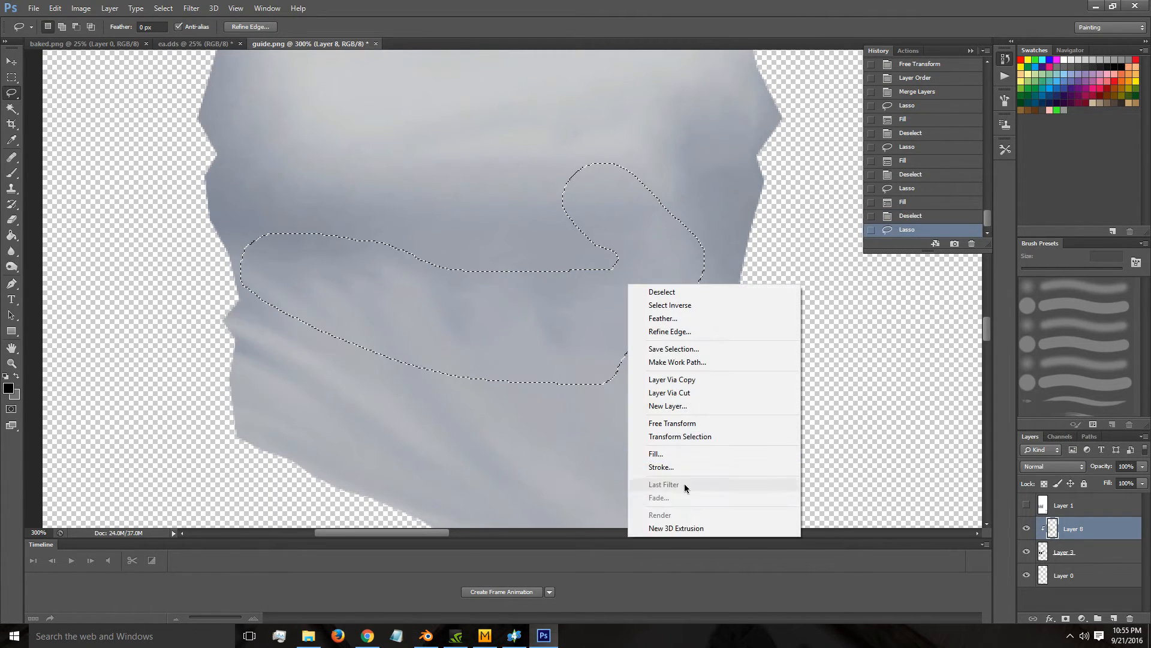
click(660, 454)
key(Return)
key(ctrl+d)
key(ctrl+z)
click(929, 216)
key(ctrl+d)
Lasso a smaller oval on the right part of the front piece's middle seam and fill it.
mouse_move(513, 287)
mouse_down()
mouse_move(539, 340)
mouse_move(638, 306)
mouse_up()
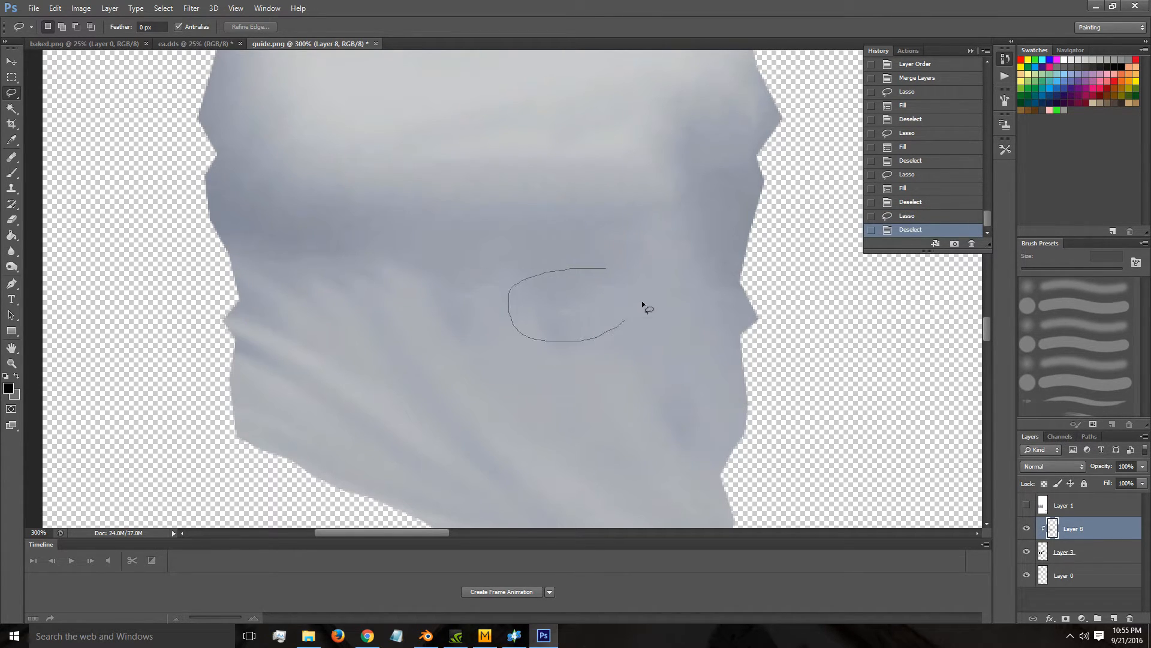
right_click(615, 288)
click(694, 463)
key(ctrl+d)
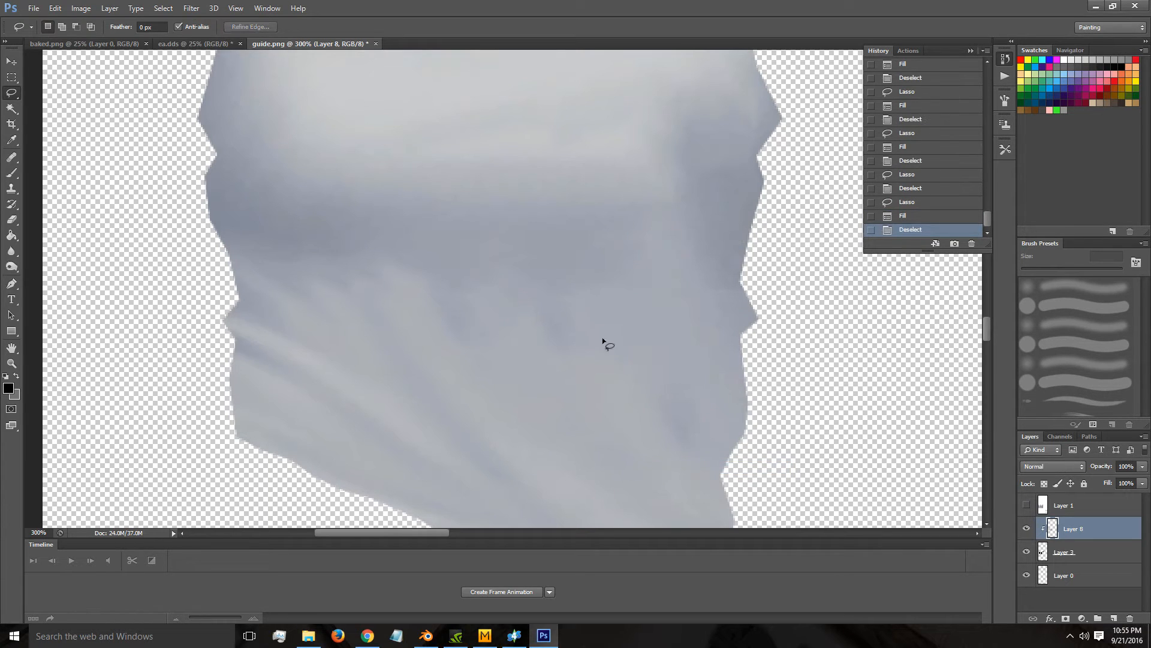
Smudge the remaining hard edges along the front piece's middle seam into the surrounding folds.
click(13, 247)
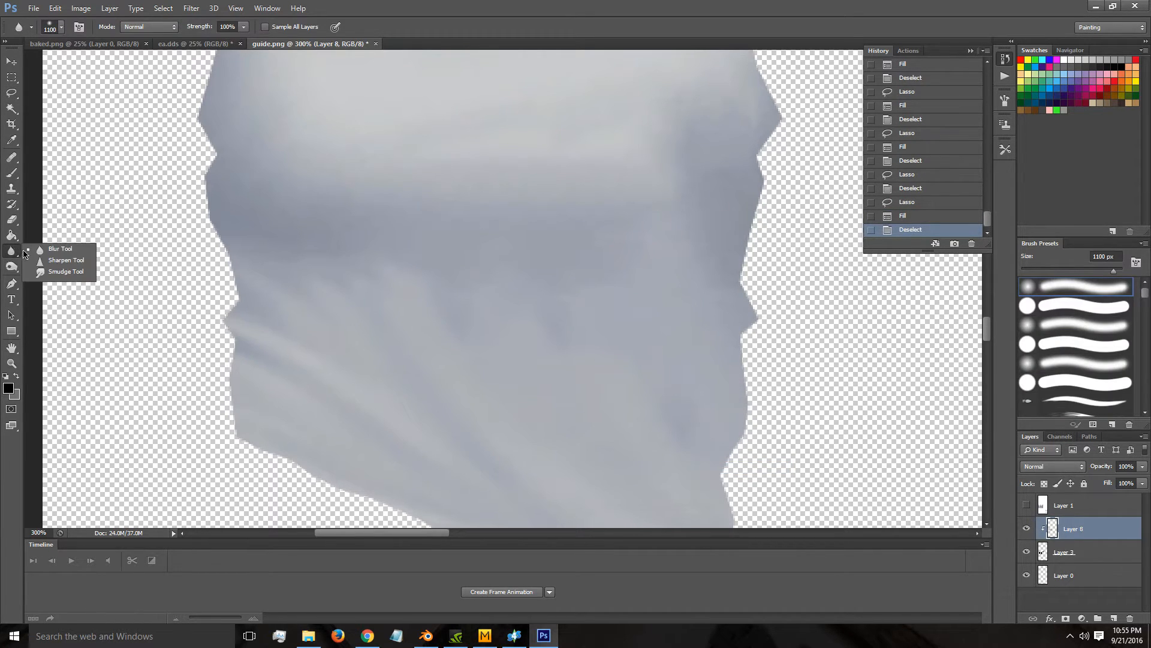
click(48, 272)
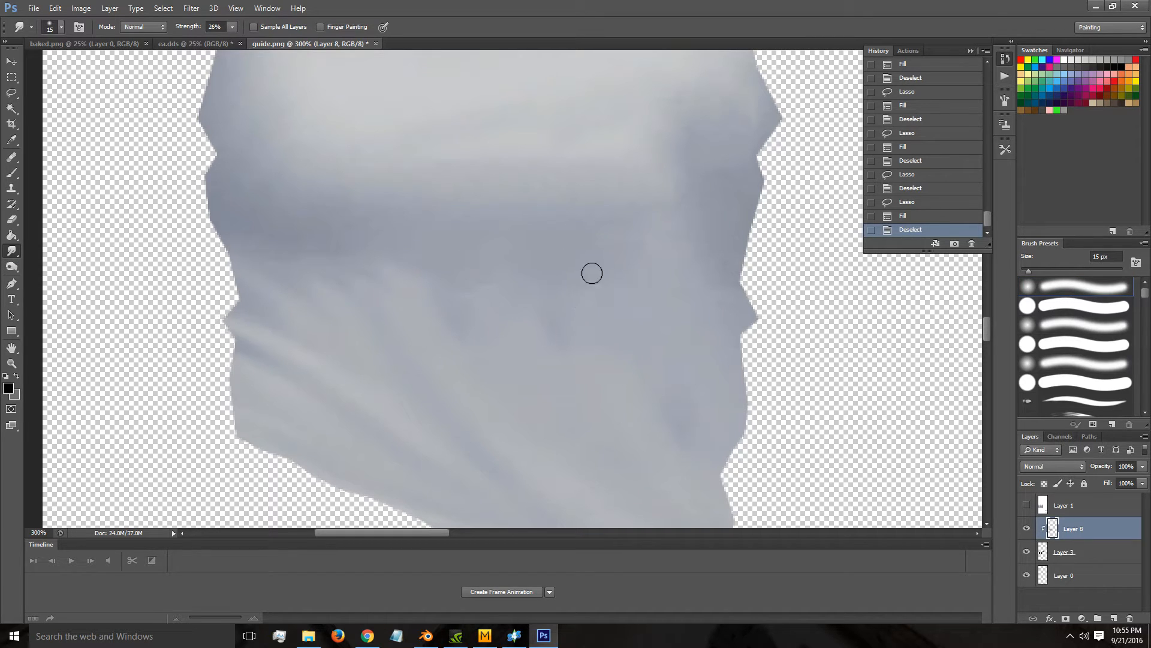
drag(620, 280, 596, 285)
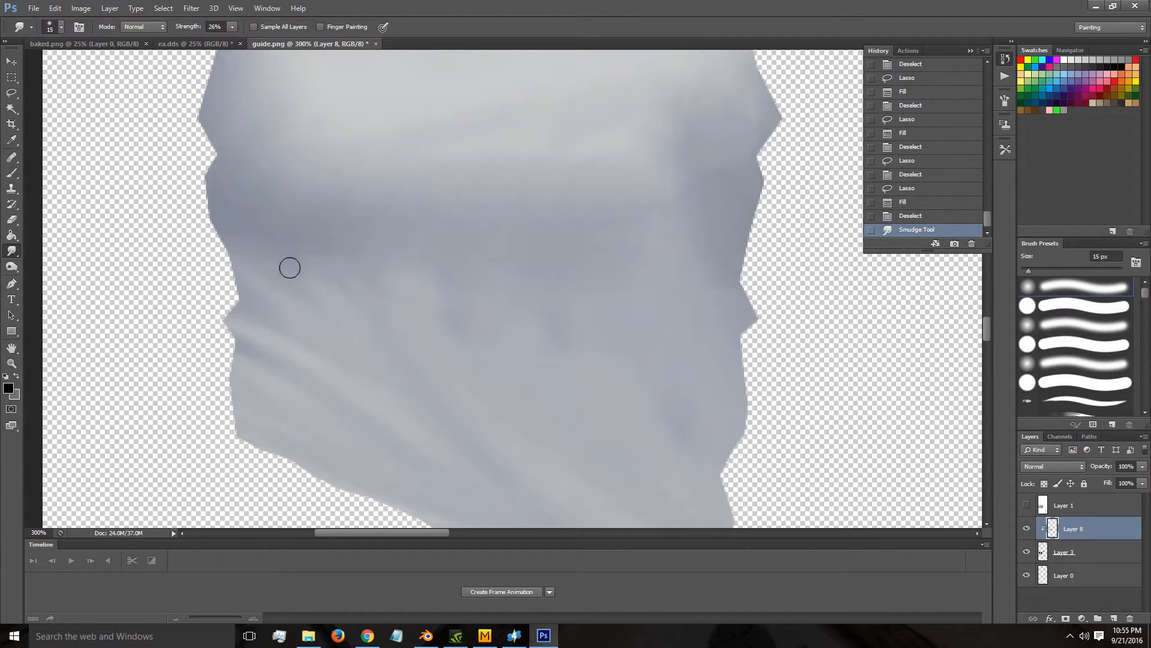
drag(342, 285, 450, 335)
click(720, 298)
Smudge along the horizontal seam of the back piece to soften the transition between upper and lower shading.
drag(425, 533, 538, 534)
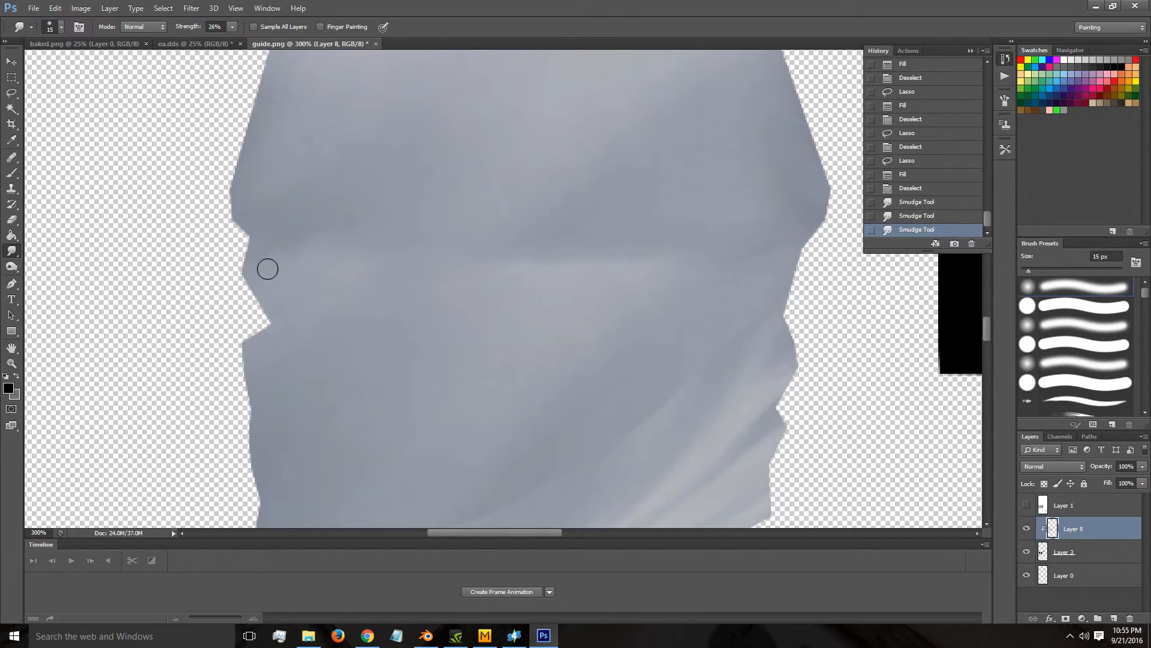
mouse_move(309, 241)
mouse_down()
mouse_move(385, 265)
mouse_move(390, 285)
mouse_move(488, 256)
mouse_up()
mouse_move(587, 267)
mouse_down()
mouse_move(555, 266)
mouse_move(545, 296)
mouse_move(526, 285)
mouse_move(528, 261)
mouse_move(601, 260)
mouse_move(678, 280)
mouse_move(733, 270)
mouse_move(758, 248)
mouse_move(733, 287)
mouse_move(696, 273)
mouse_move(615, 273)
mouse_move(607, 251)
mouse_move(629, 253)
mouse_move(553, 272)
mouse_move(339, 234)
mouse_move(310, 250)
mouse_up()
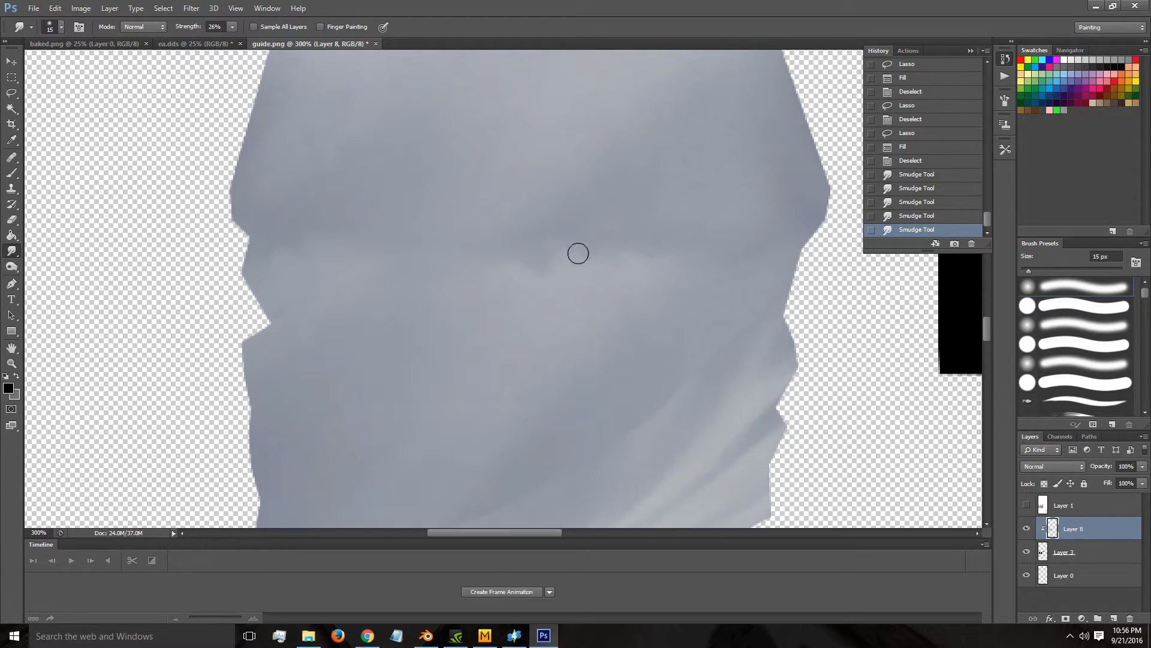
mouse_move(538, 271)
mouse_down()
mouse_move(572, 272)
mouse_move(455, 268)
mouse_move(574, 293)
mouse_move(695, 283)
mouse_move(698, 254)
mouse_up()
drag(305, 246, 273, 268)
Lasso the centre of the back piece's seam and fill it to even out the smudged shading.
key(z)
alt+click(462, 318)
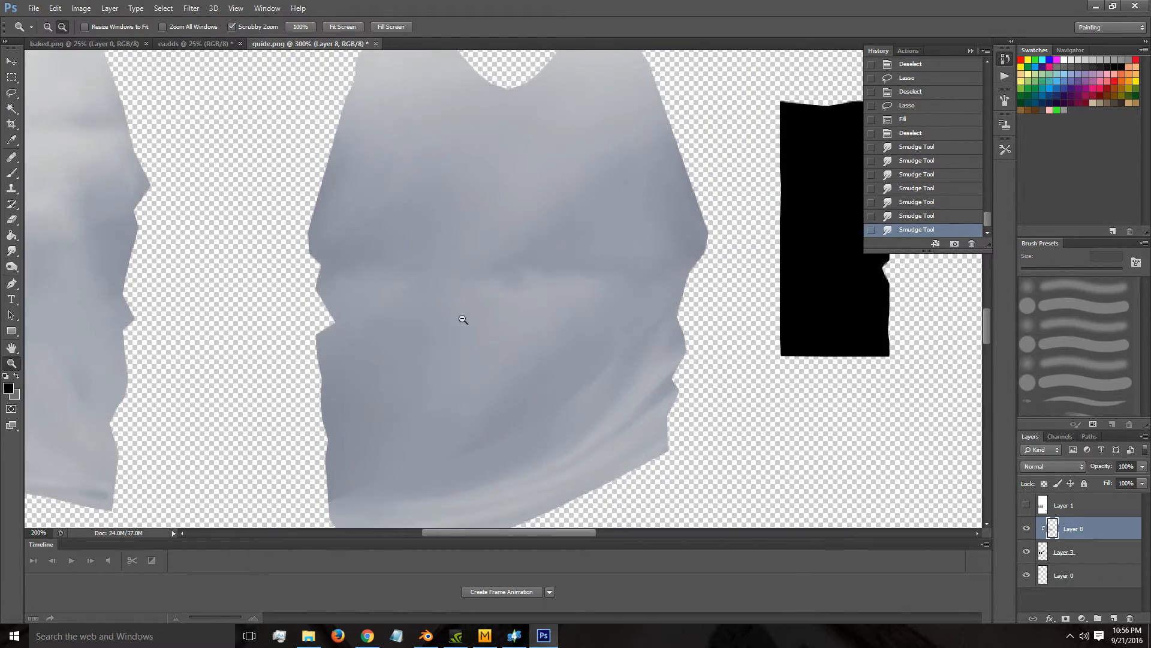
alt+click(469, 338)
key(l)
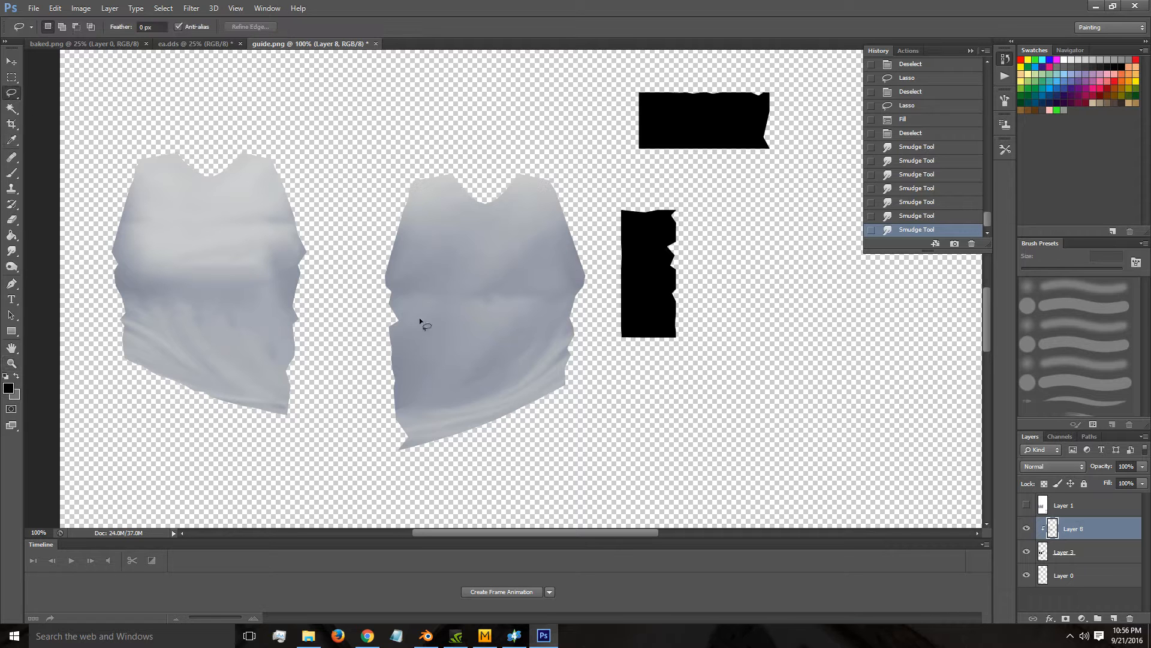
drag(526, 309, 526, 308)
right_click(500, 300)
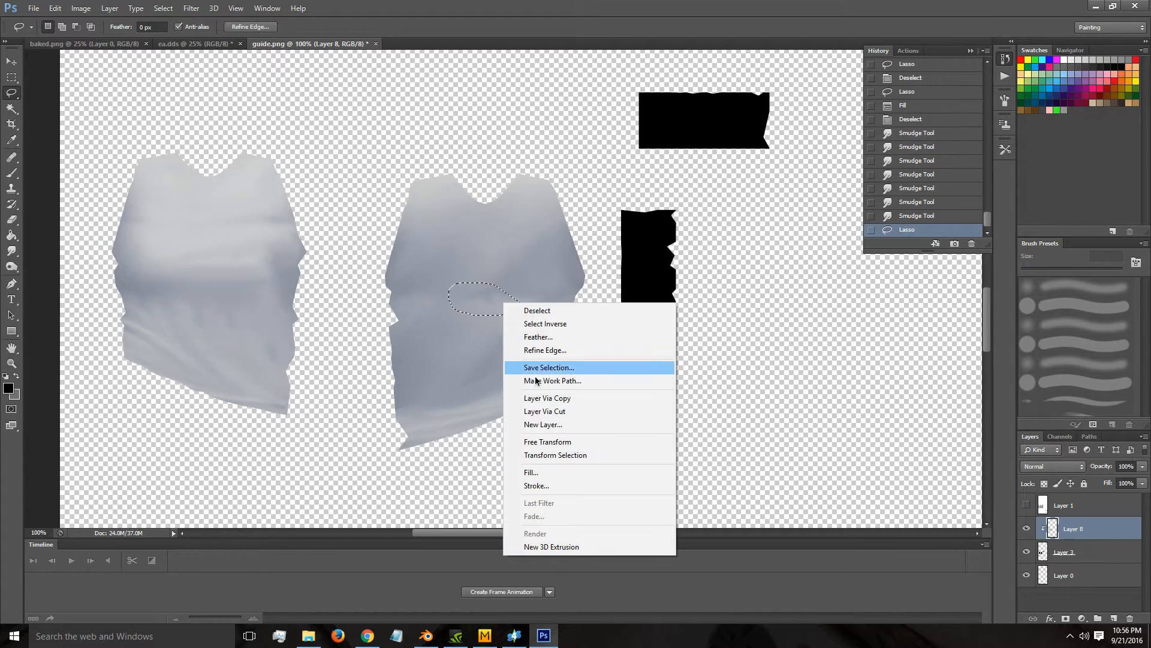
click(523, 473)
key(Return)
key(ctrl+d)
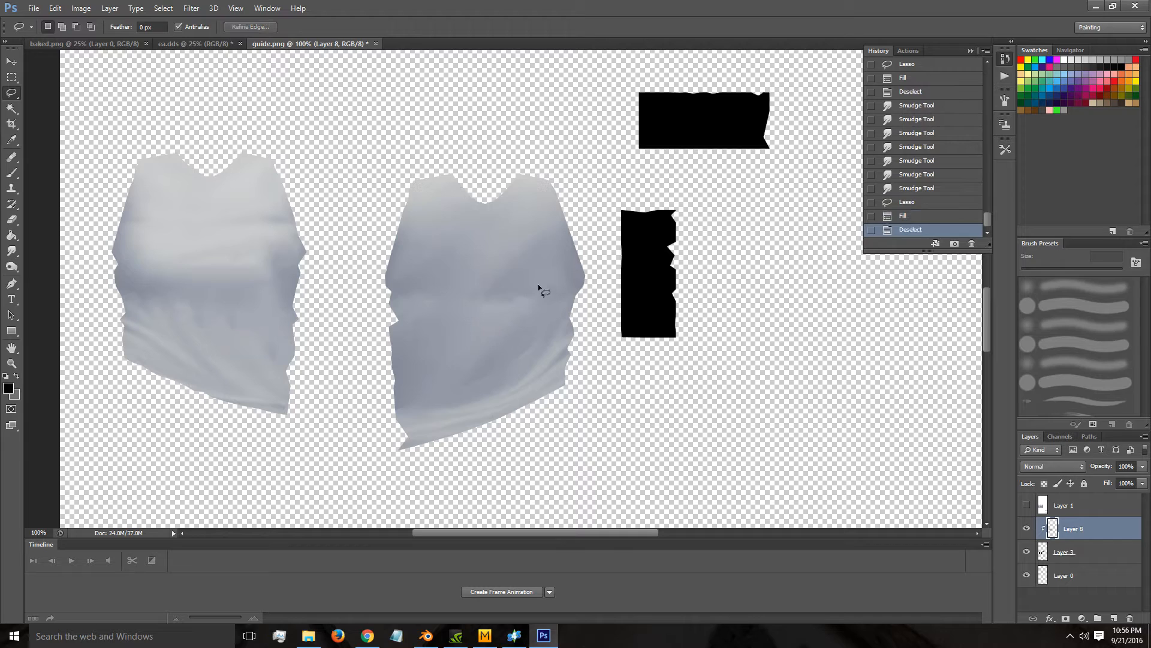
Lasso the right part of the back piece's seam, fill it to blend the shading, and deselect.
mouse_move(567, 306)
mouse_down()
mouse_move(473, 311)
mouse_move(554, 307)
mouse_up()
key(ctrl+d)
right_click(535, 302)
click(558, 474)
key(Return)
key(Right)
key(ctrl+d)
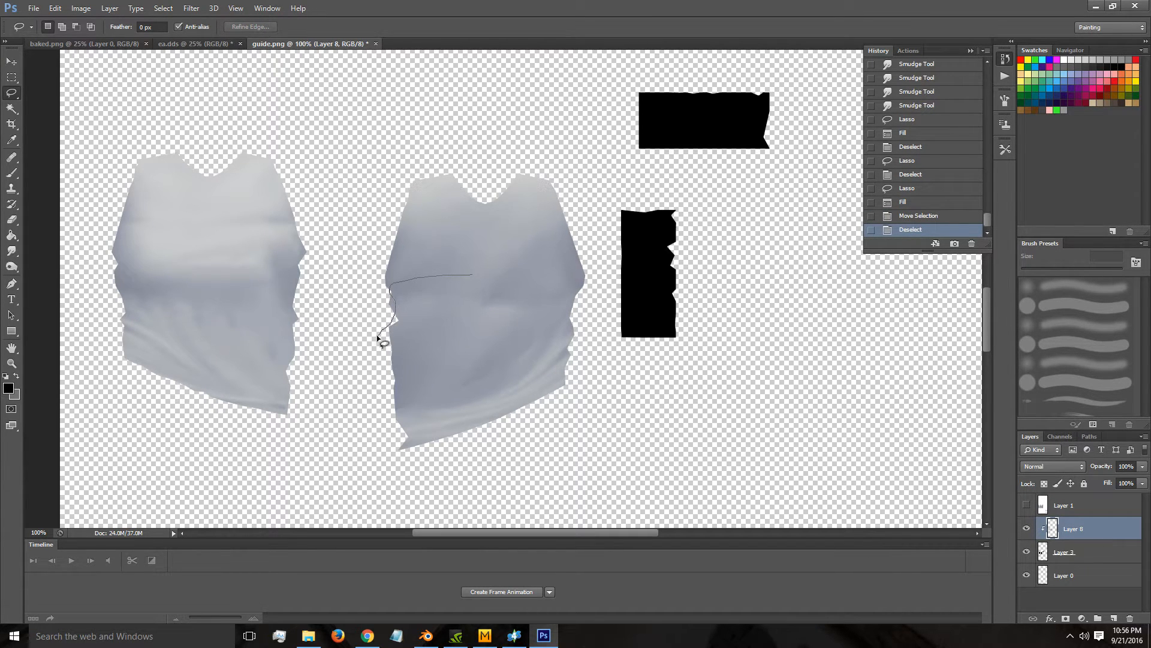
Lasso a band across the middle of the back piece, trim its lower right corner, fill it to even the shading, and deselect.
drag(569, 289, 570, 291)
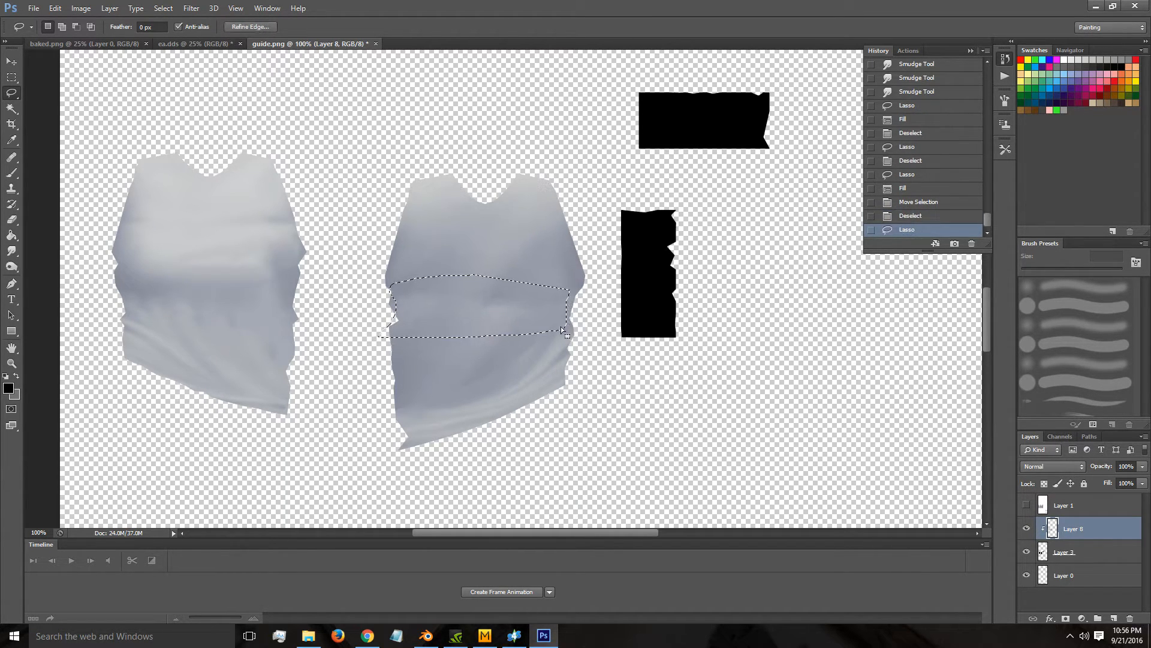
drag(561, 333, 563, 330)
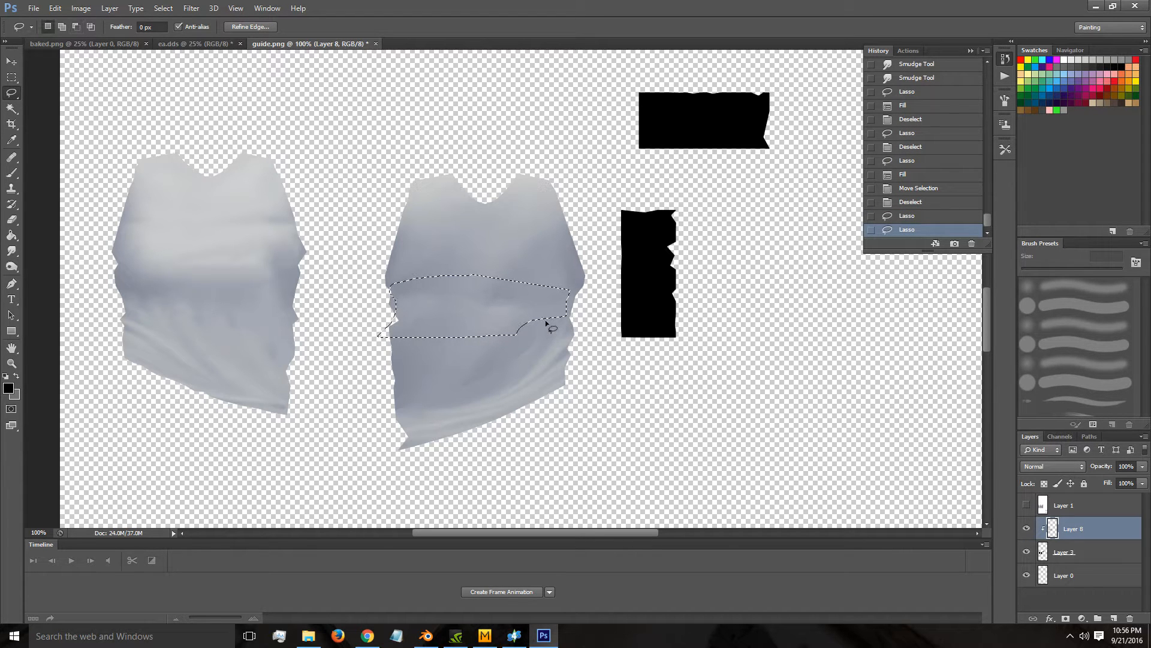
right_click(553, 310)
click(581, 477)
key(Return)
key(ctrl+d)
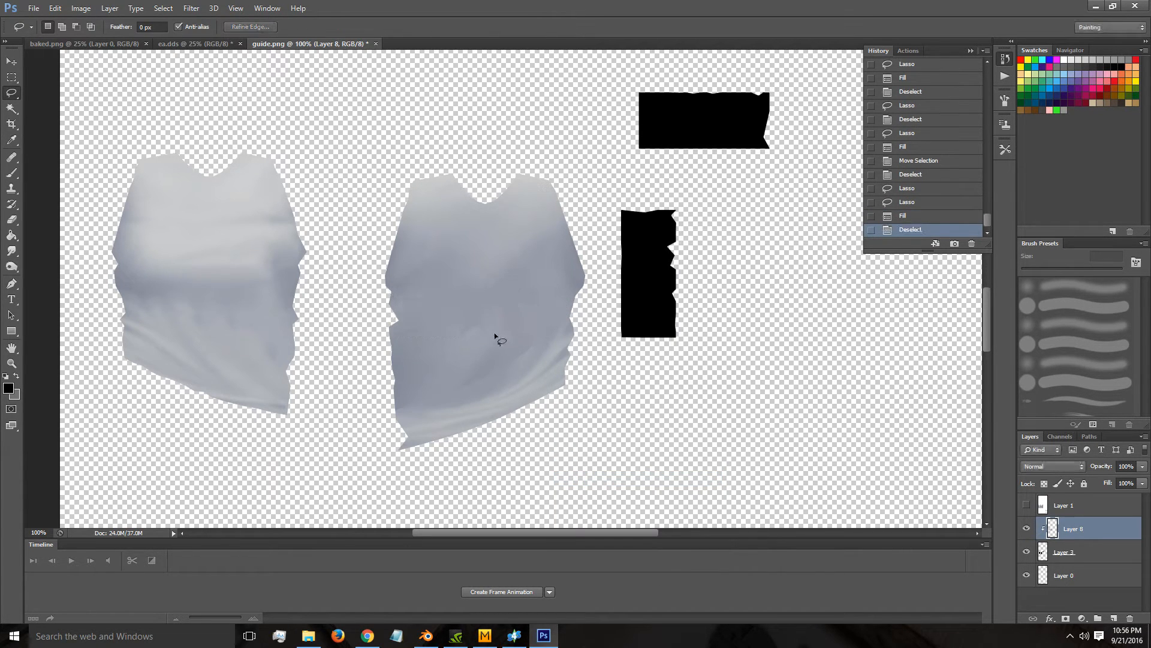
Lasso the small light patch just below the back piece's centre, fill it to blend it in, and deselect.
drag(497, 321, 482, 324)
right_click(480, 320)
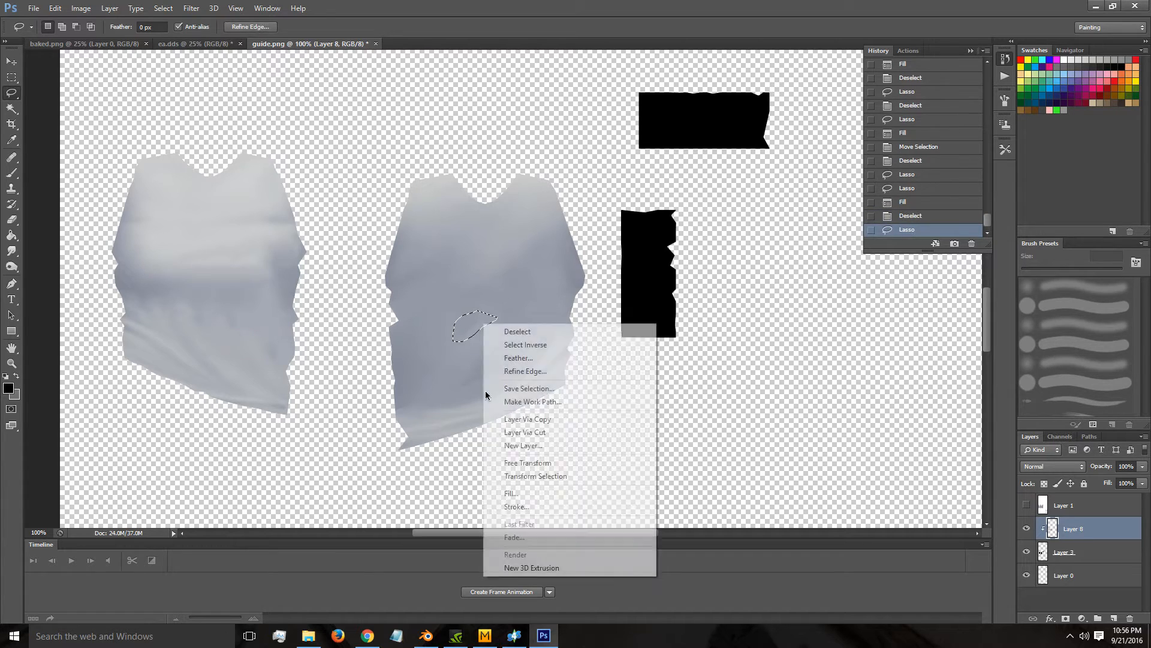
click(509, 489)
key(Return)
key(ctrl+d)
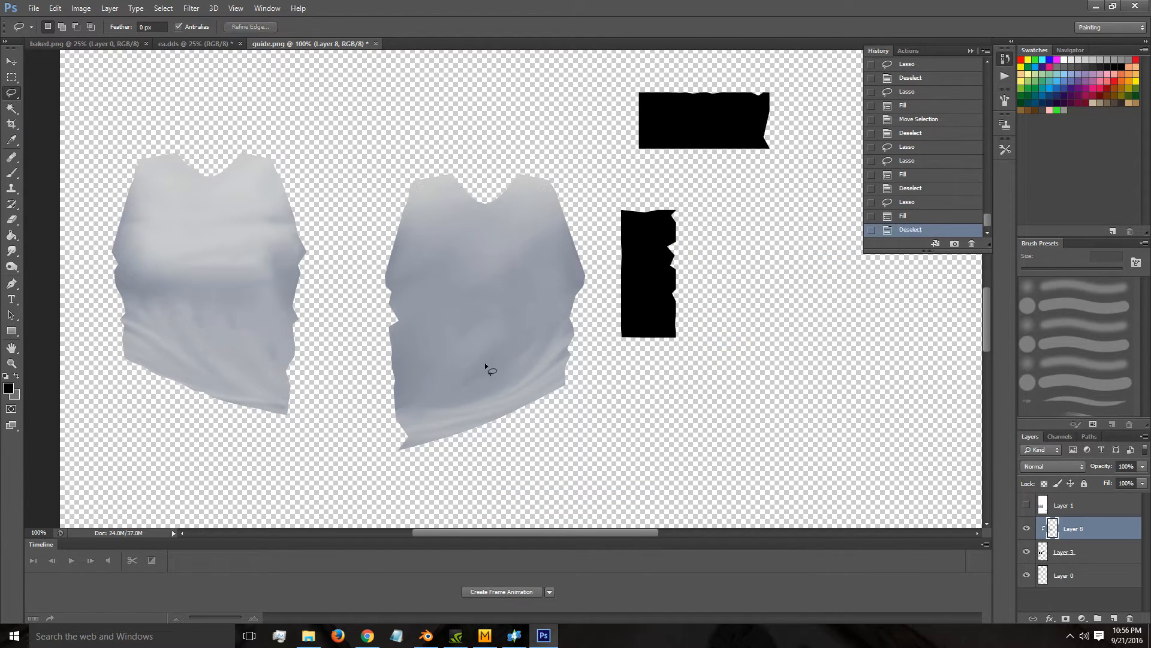
Smudge the remaining uneven marks around the centre of the back piece with the 15 px brush at 26% strength.
key(z)
click(457, 349)
click(454, 336)
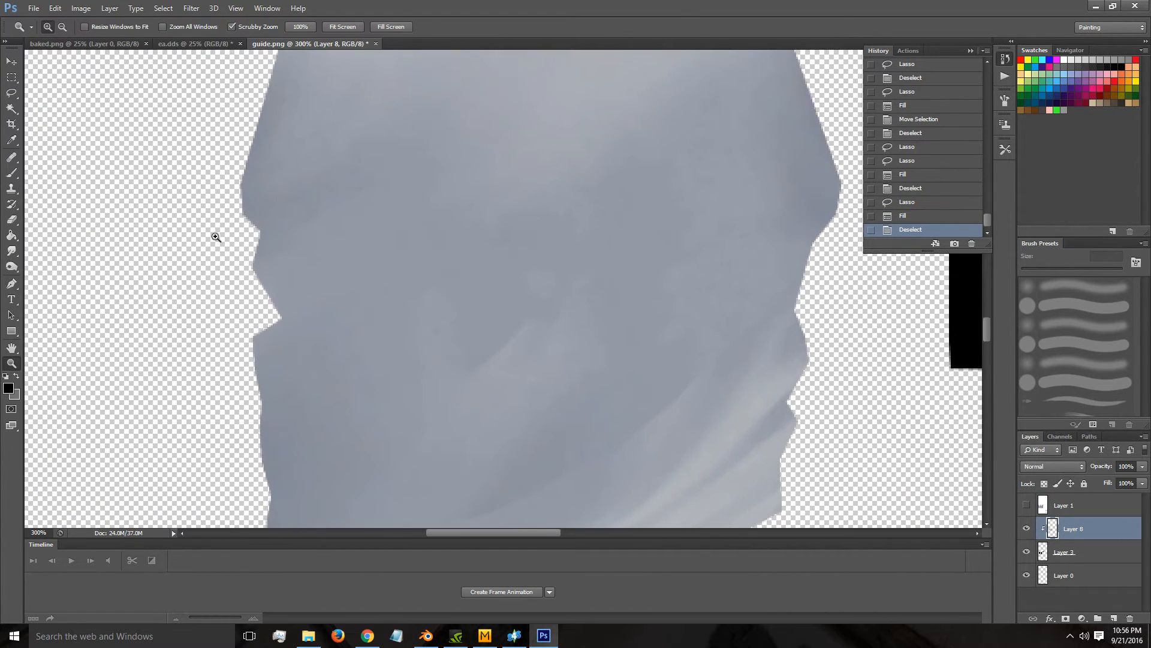
click(12, 251)
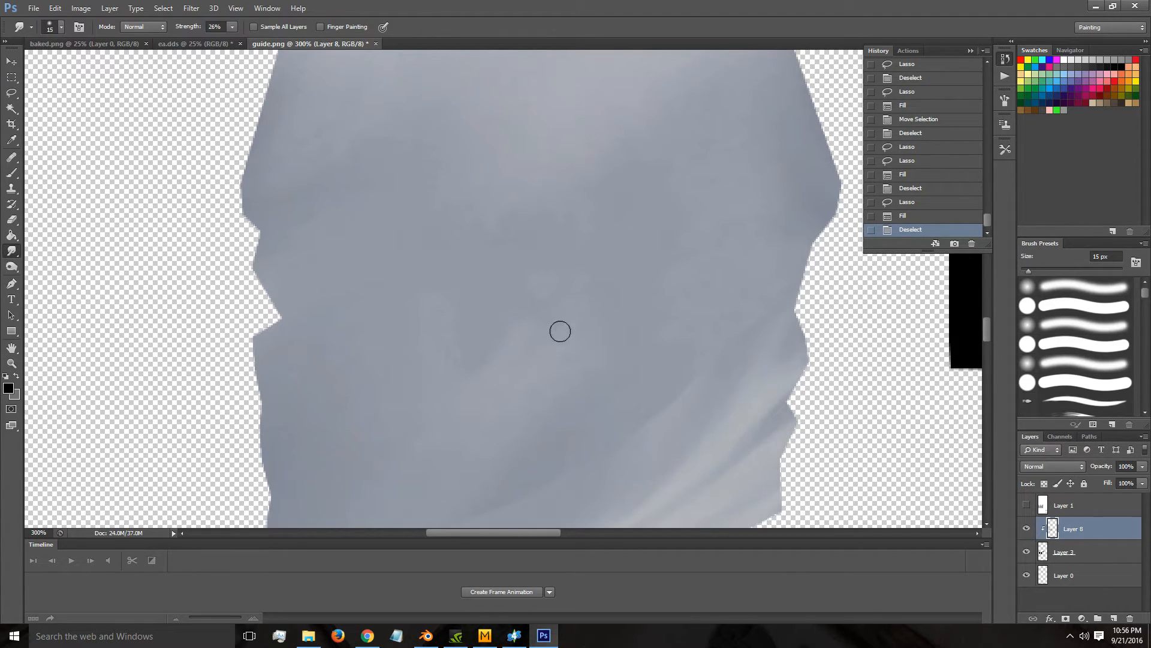
mouse_move(572, 314)
mouse_down()
mouse_move(713, 275)
mouse_move(659, 278)
mouse_move(485, 385)
mouse_move(529, 322)
mouse_up()
Lasso the long diagonal edge above the back piece's hem folds, fill it to remove the hard transition, and deselect.
scroll(529, 321, down, 4)
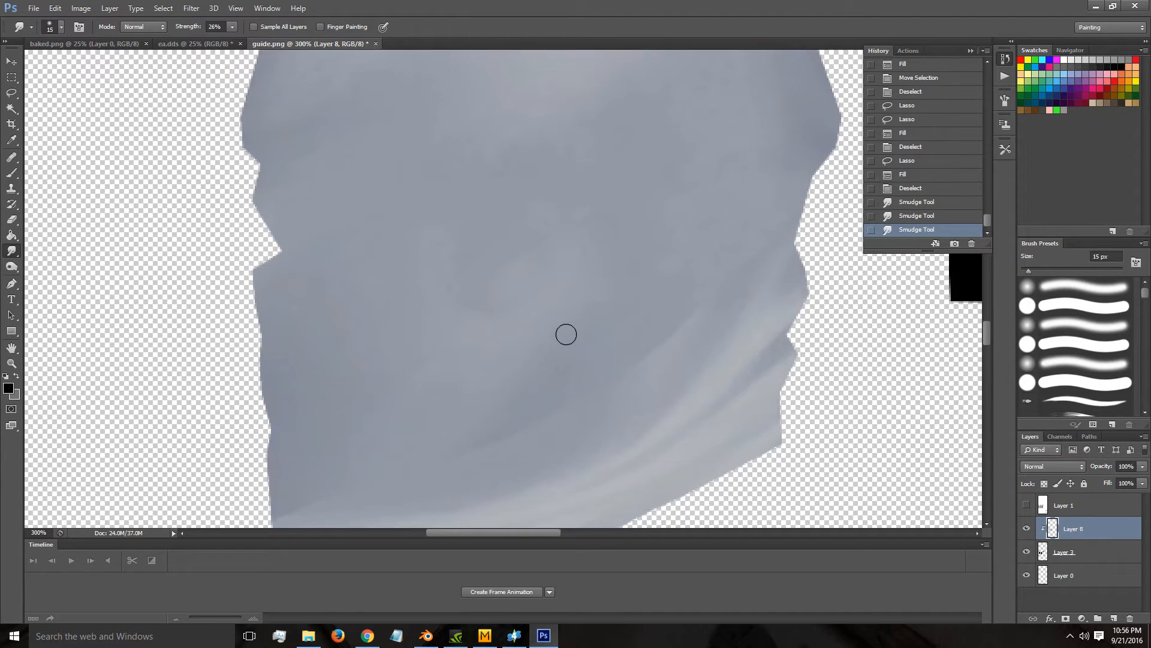
click(11, 93)
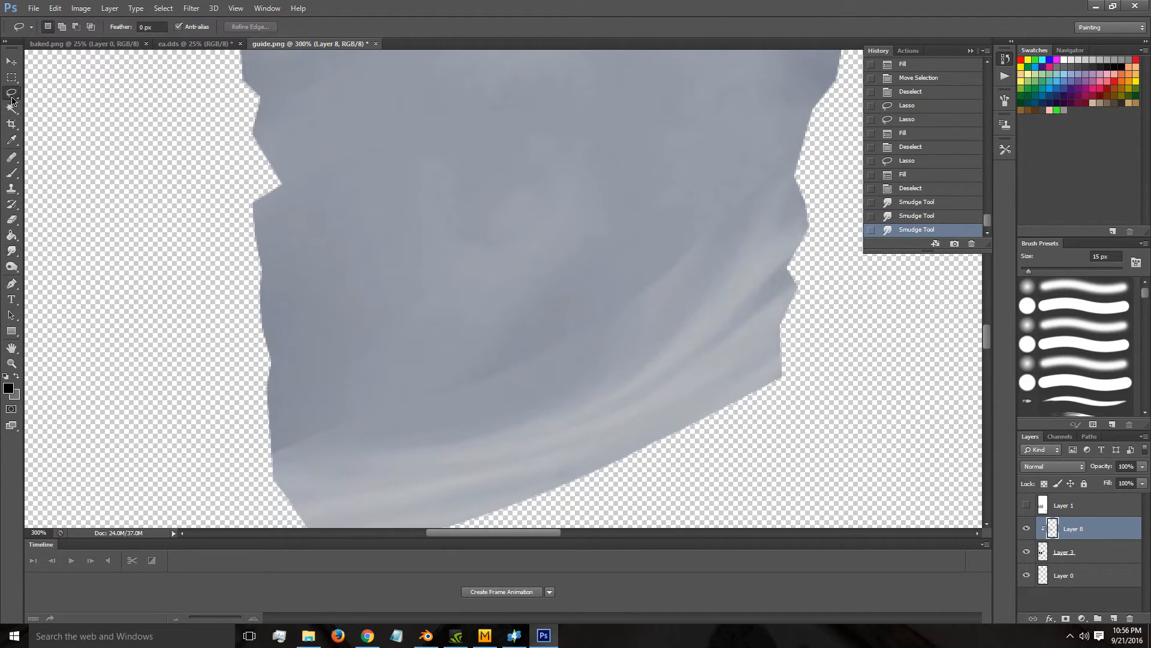
drag(283, 430, 243, 461)
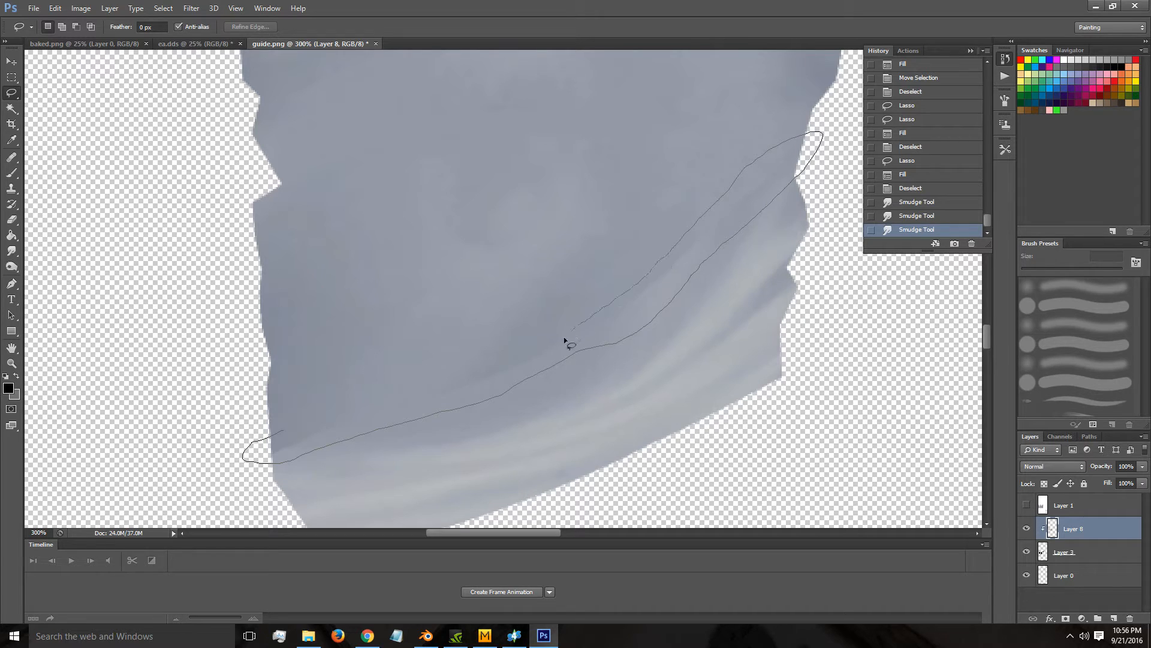
drag(384, 396, 378, 410)
right_click(376, 412)
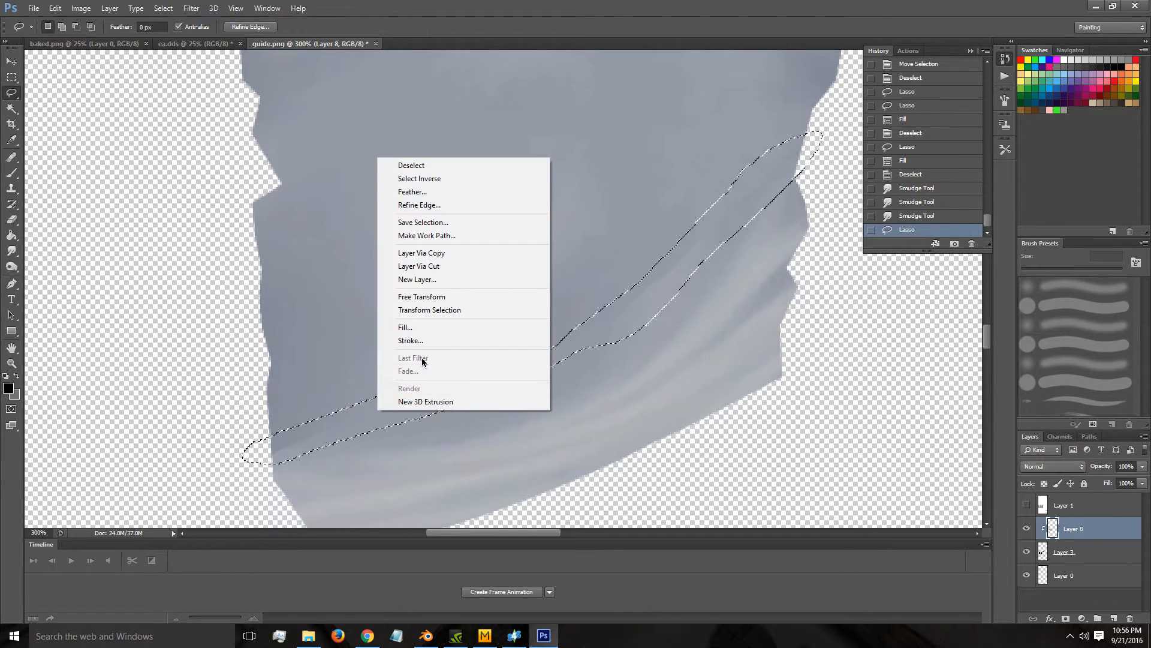
click(398, 326)
key(Return)
key(ctrl+d)
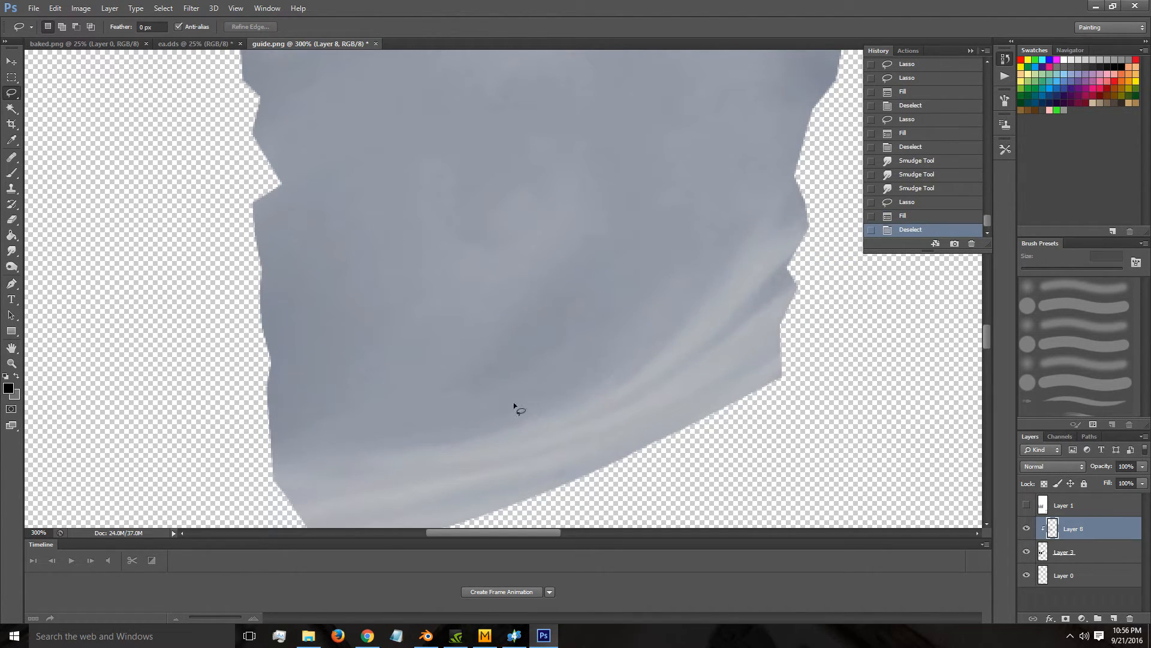
Lasso a small area just above the back piece's hem folds, fill it to smooth the shading, and deselect.
drag(650, 337, 571, 323)
right_click(571, 322)
click(594, 494)
key(Return)
key(ctrl+d)
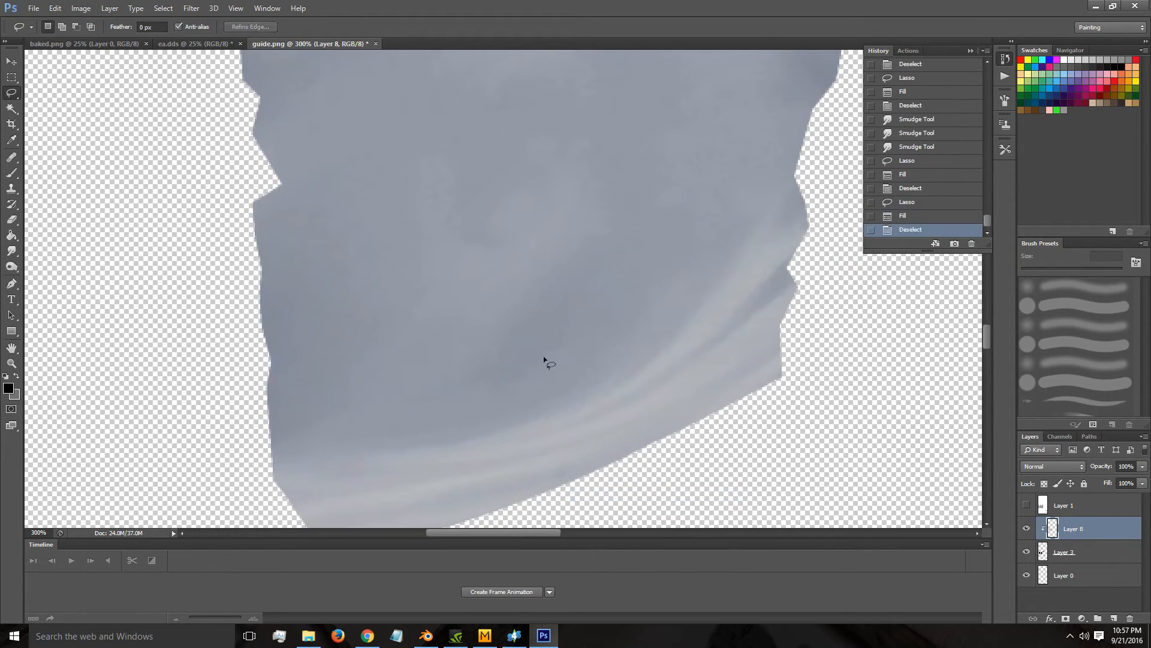
key(z)
right_click(403, 418)
key(Escape)
alt+click(342, 424)
alt+click(342, 424)
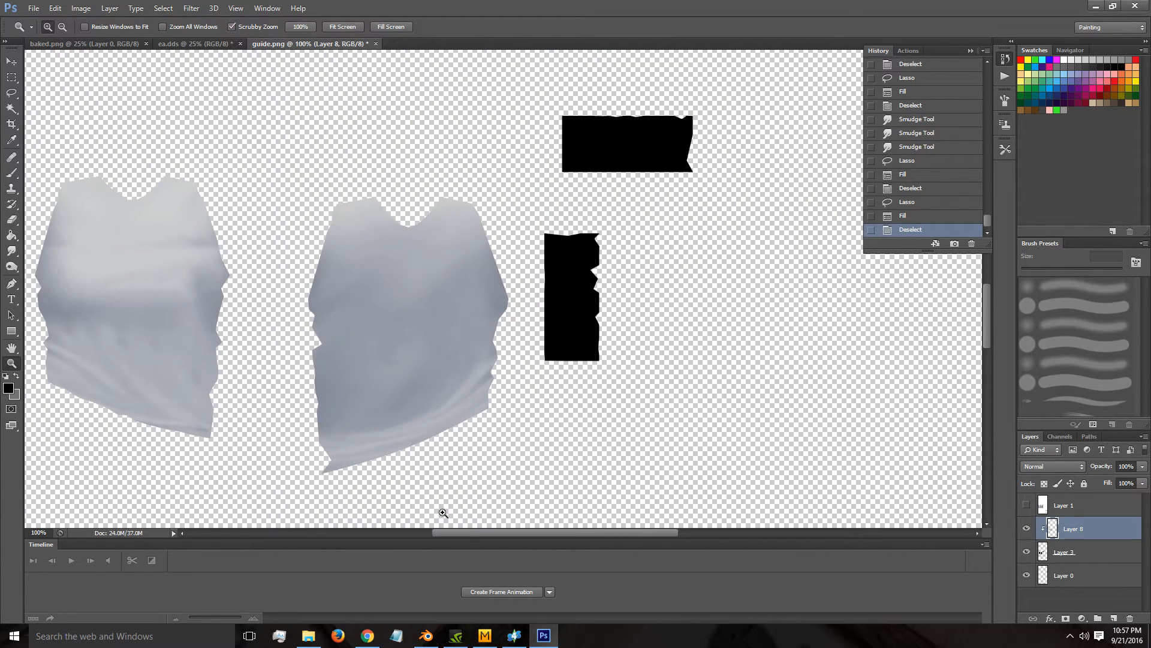
scroll(477, 532, left, 5)
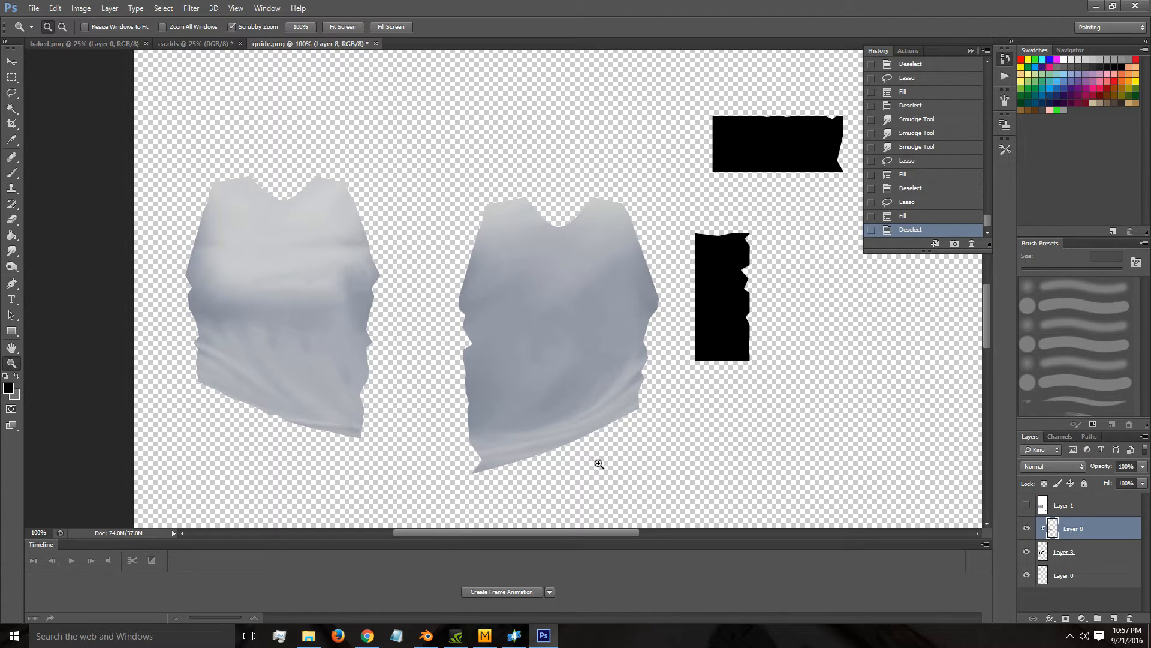
click(193, 44)
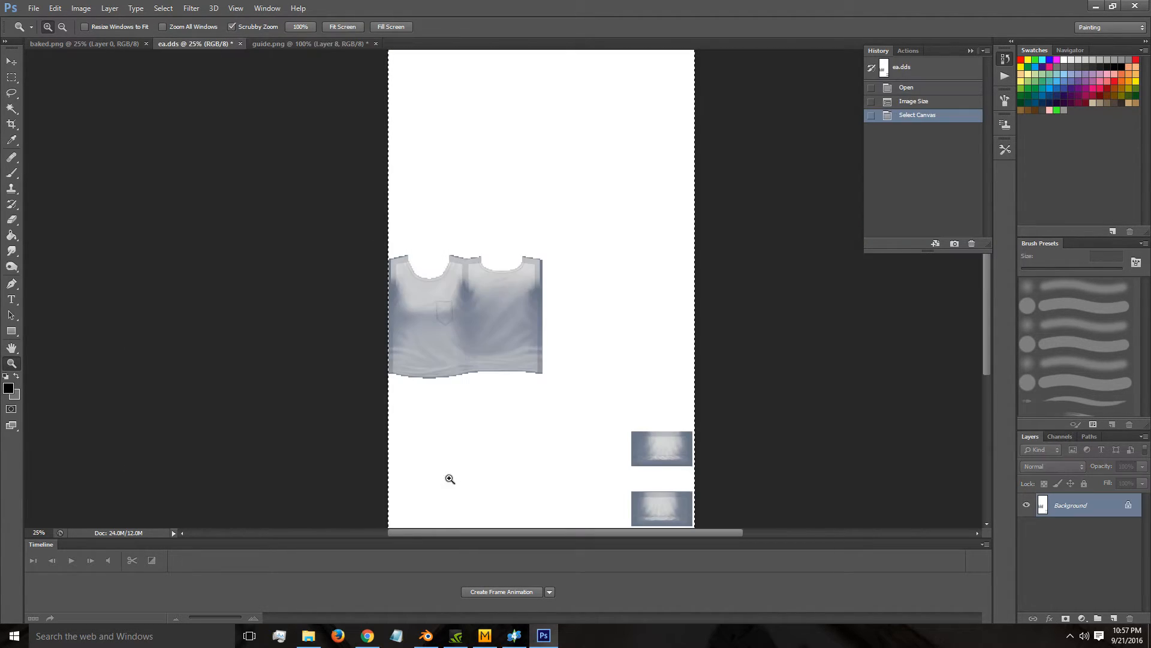
key(ctrl+s)
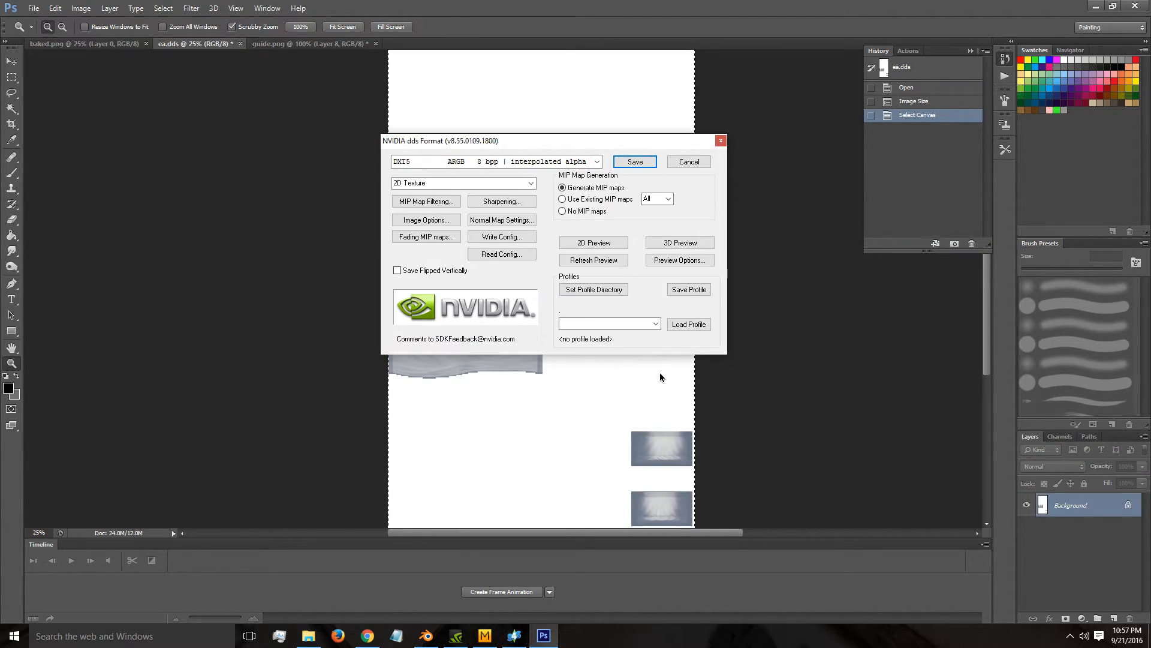
click(693, 161)
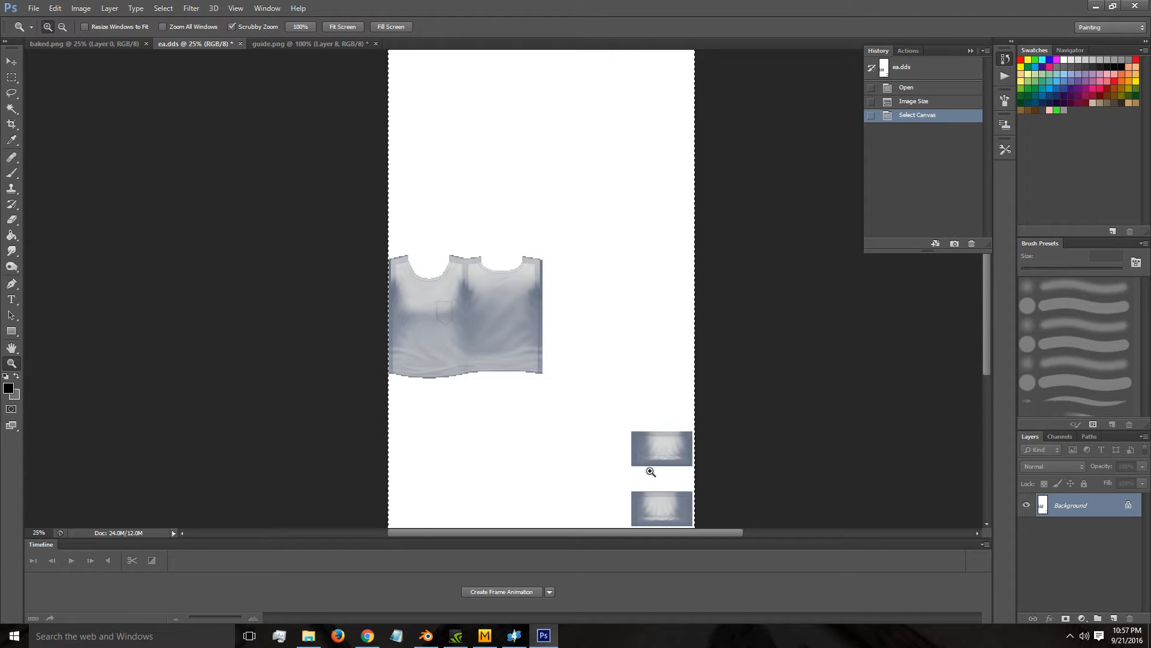
Show Layer 1 in guide.png and bring the EA texture's two sleeve shading blocks into view.
click(318, 44)
click(1026, 505)
scroll(709, 295, down, 3)
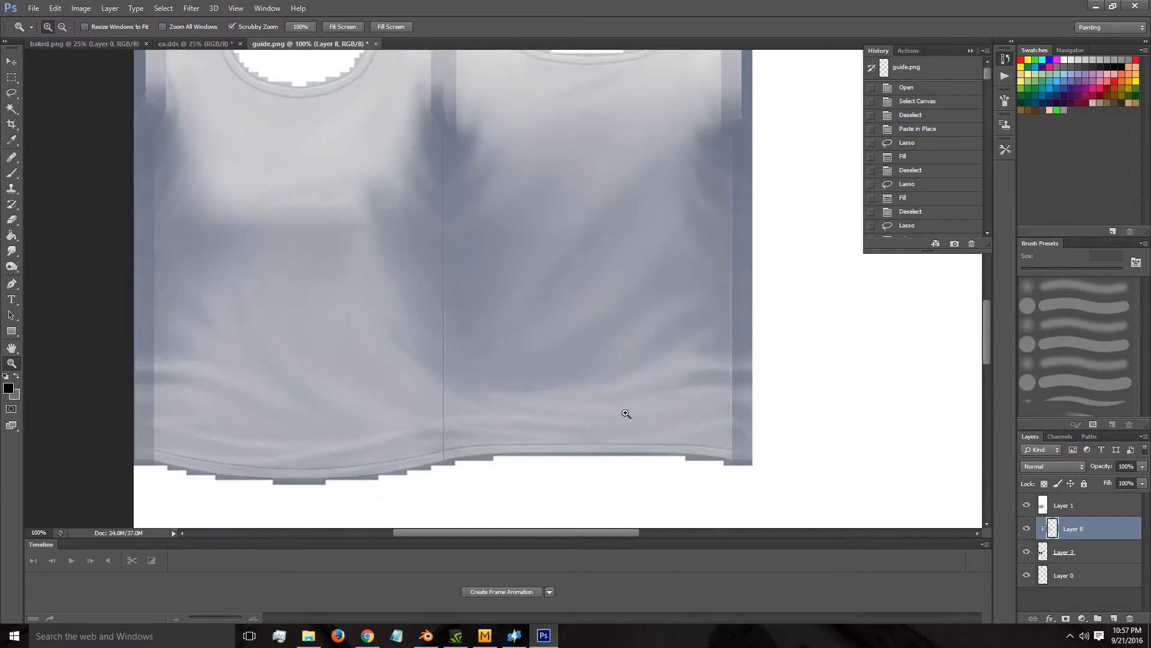
drag(988, 329, 988, 419)
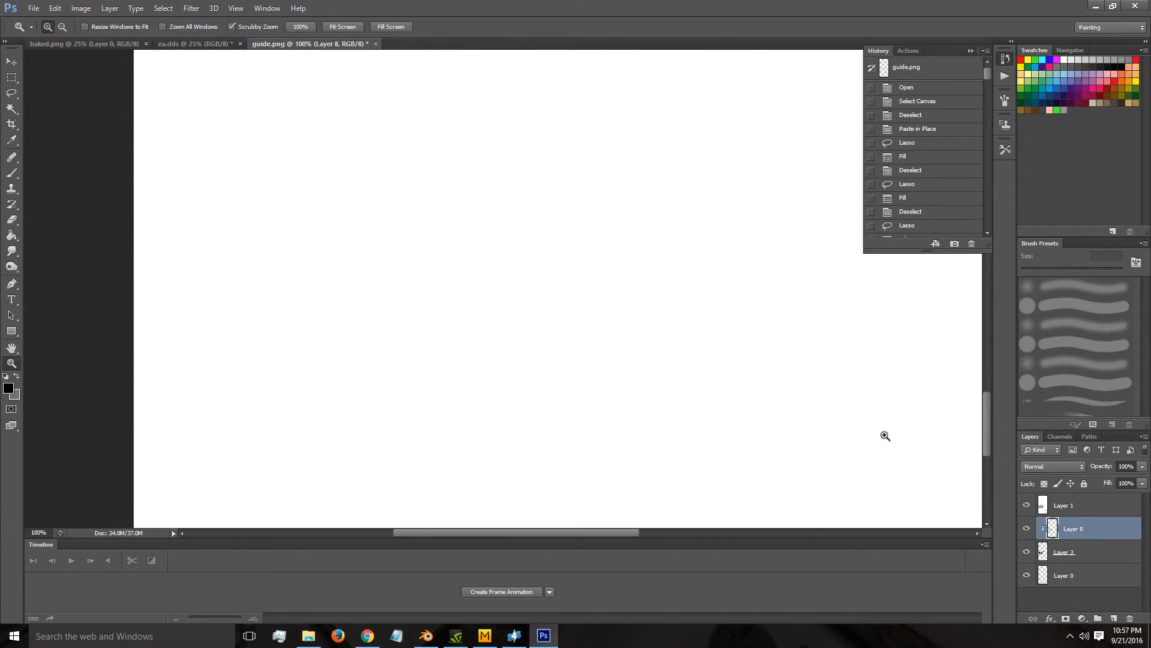
drag(623, 532, 798, 532)
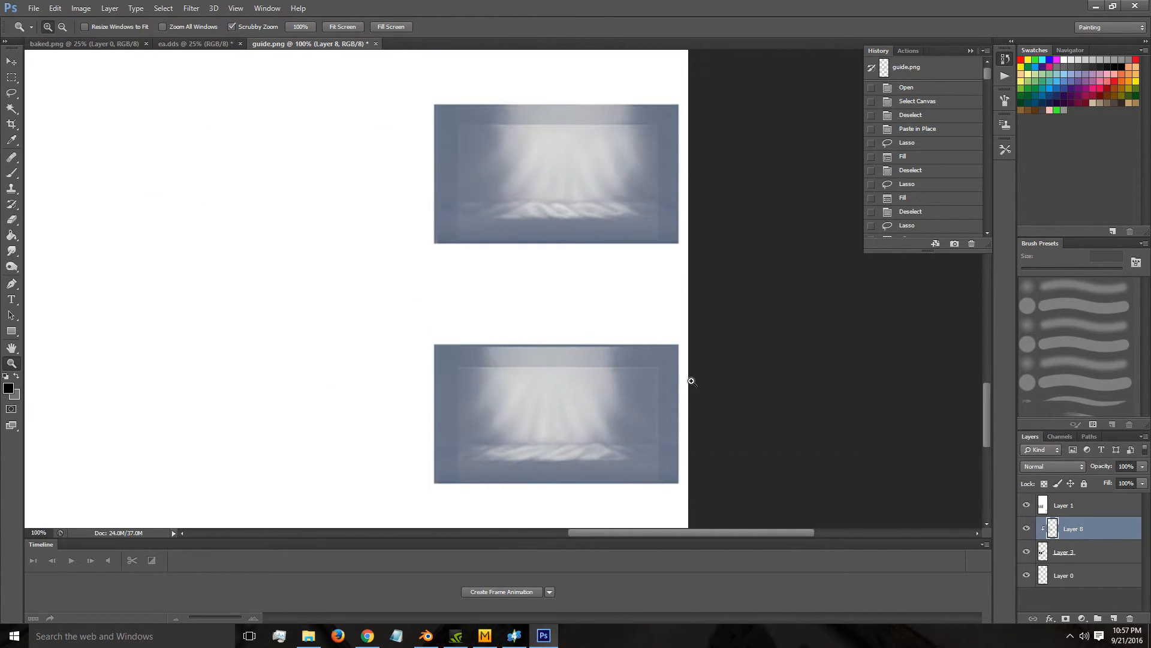
click(12, 78)
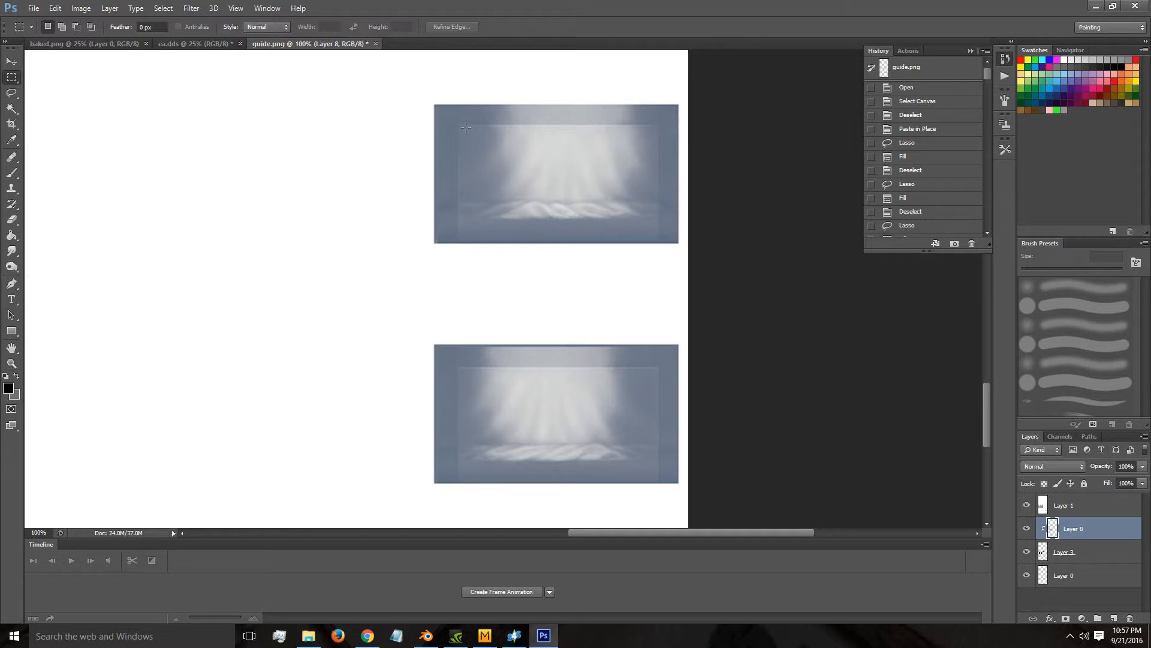
drag(459, 125, 660, 199)
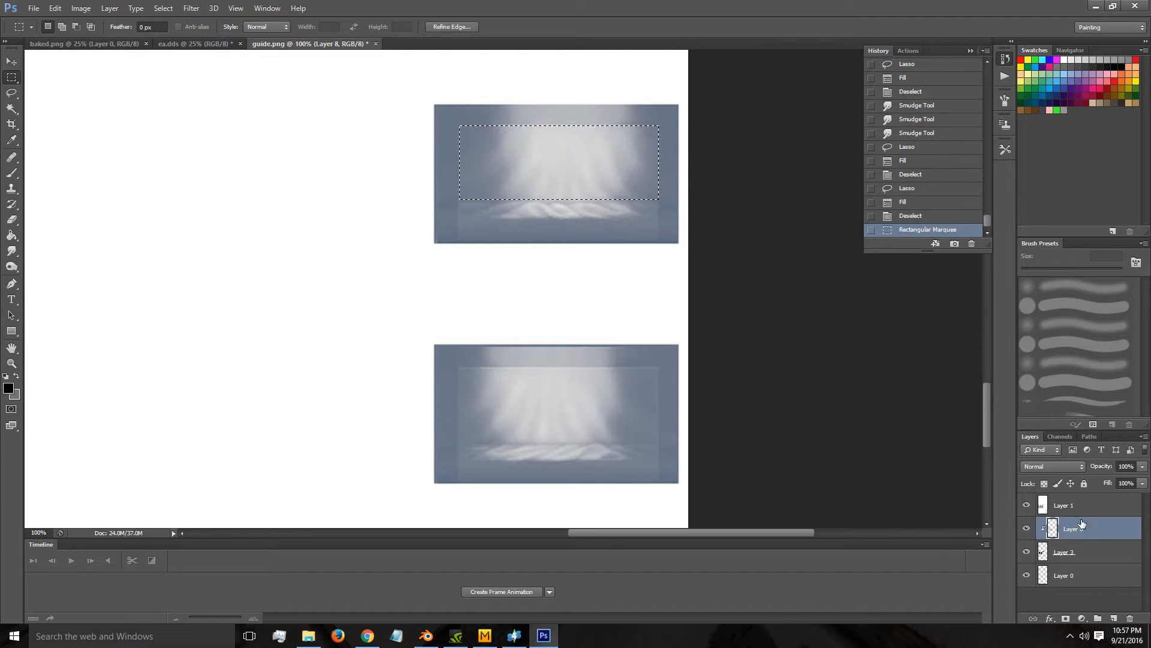
click(1029, 510)
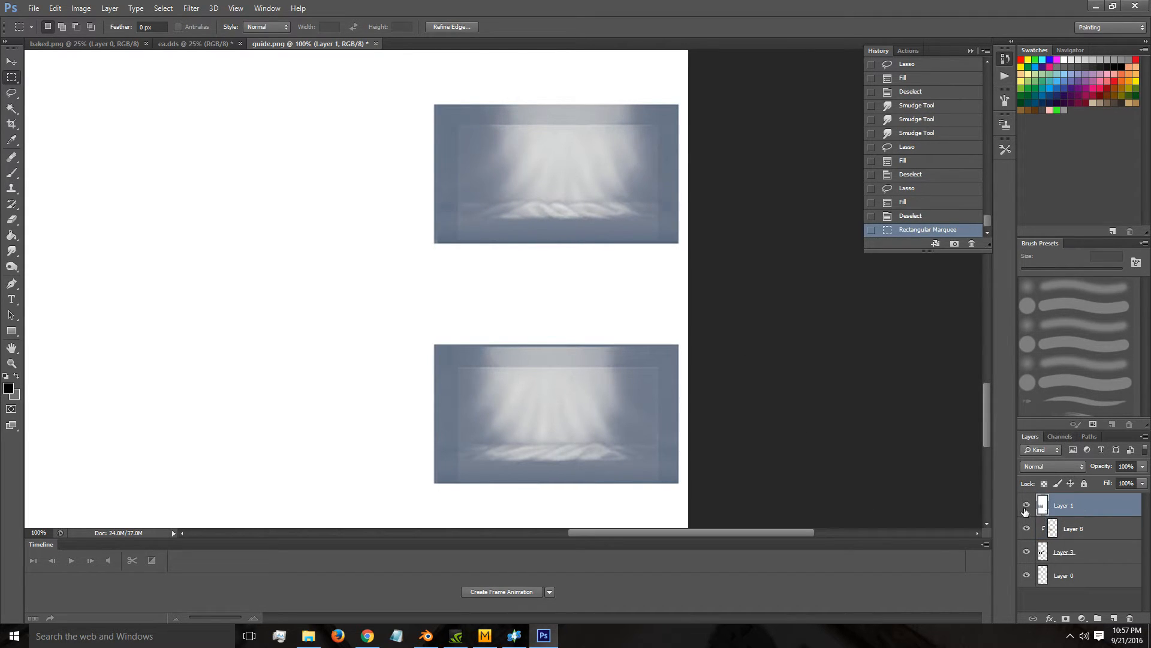
key(ctrl+j)
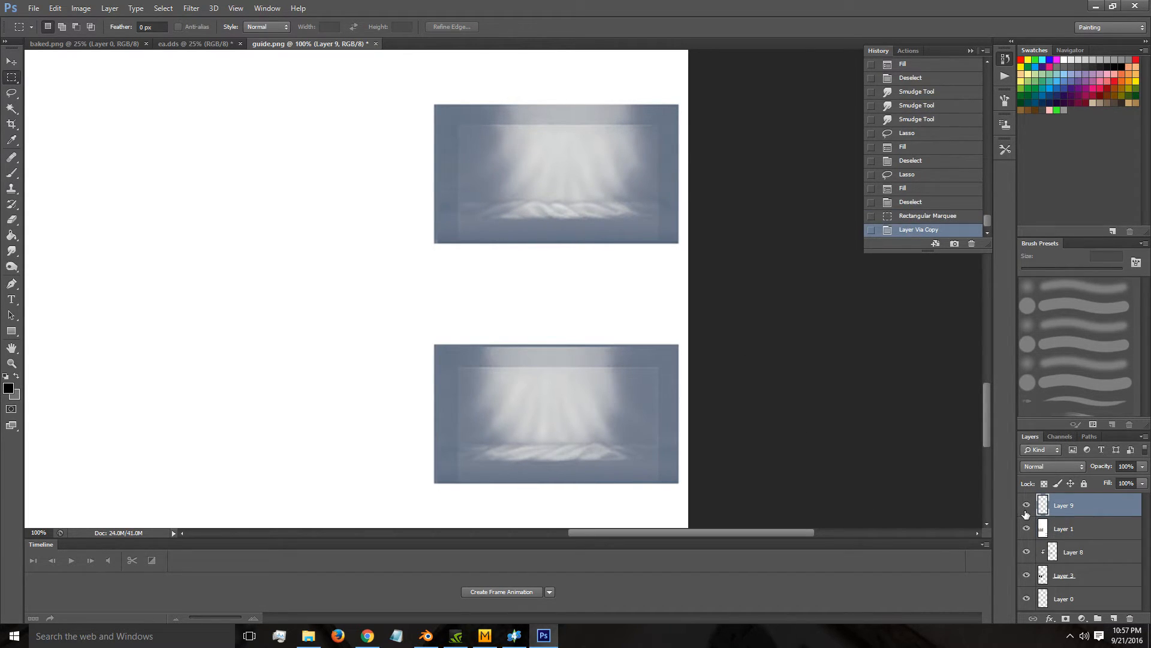
click(940, 217)
click(1065, 503)
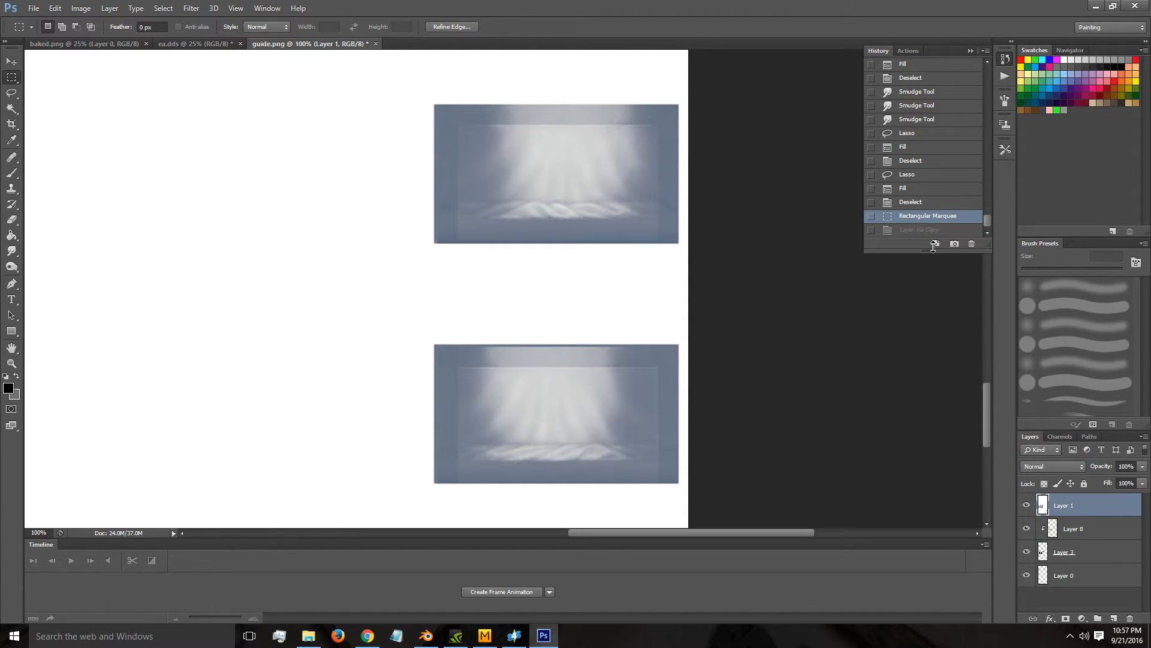
key(alt+bracketleft)
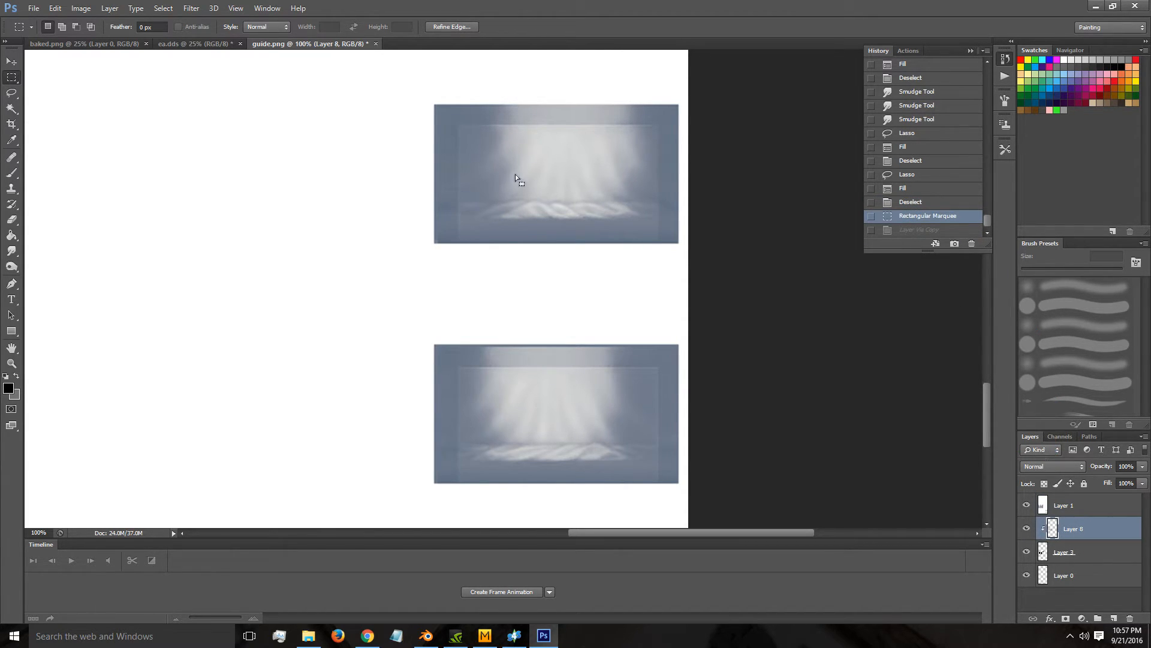
key(ctrl+d)
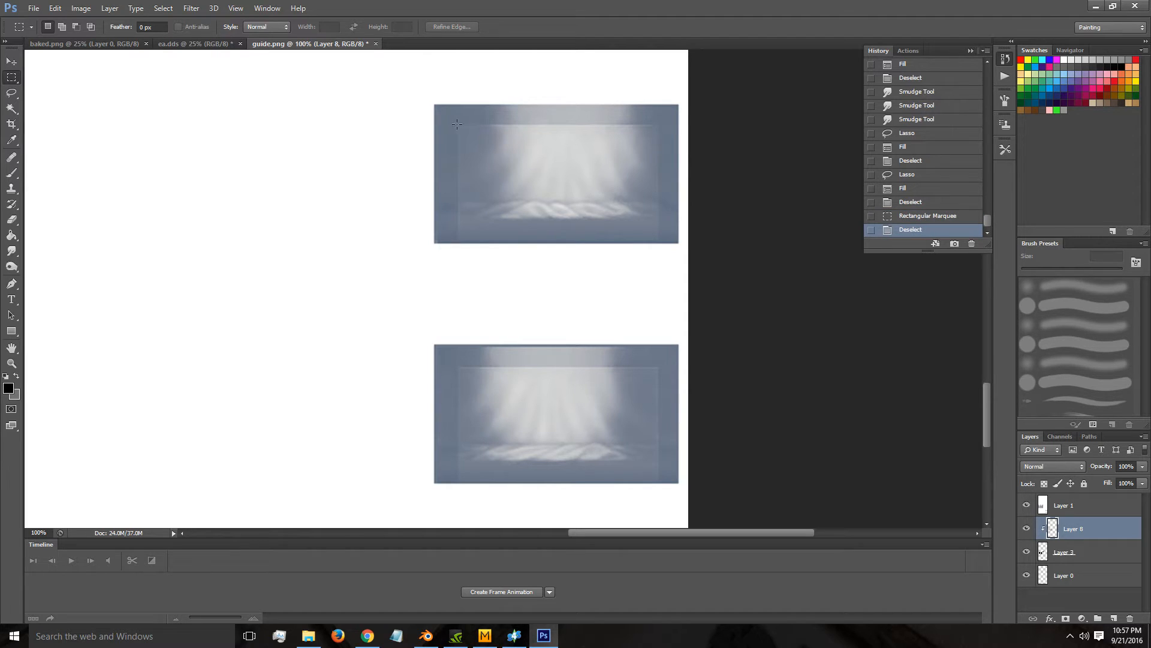
Copy the shading inside the upper sleeve block, above its cuff folds, from Layer 1 to a new layer, and hide Layer 1.
drag(457, 124, 659, 200)
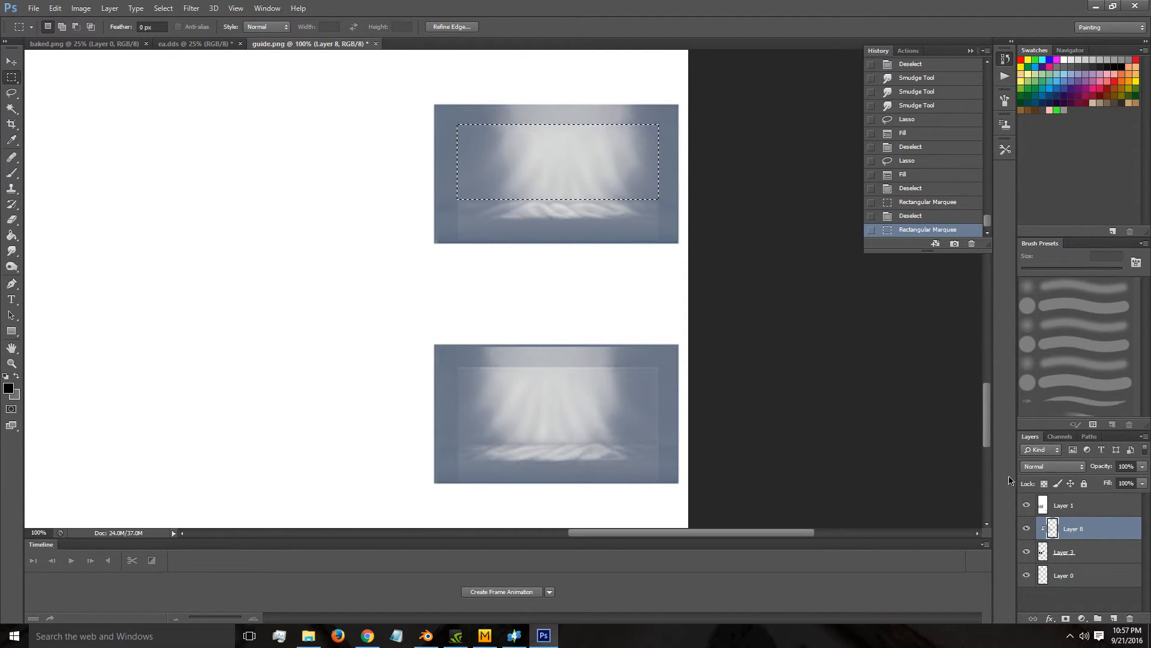
click(1100, 506)
key(ctrl+j)
click(1026, 528)
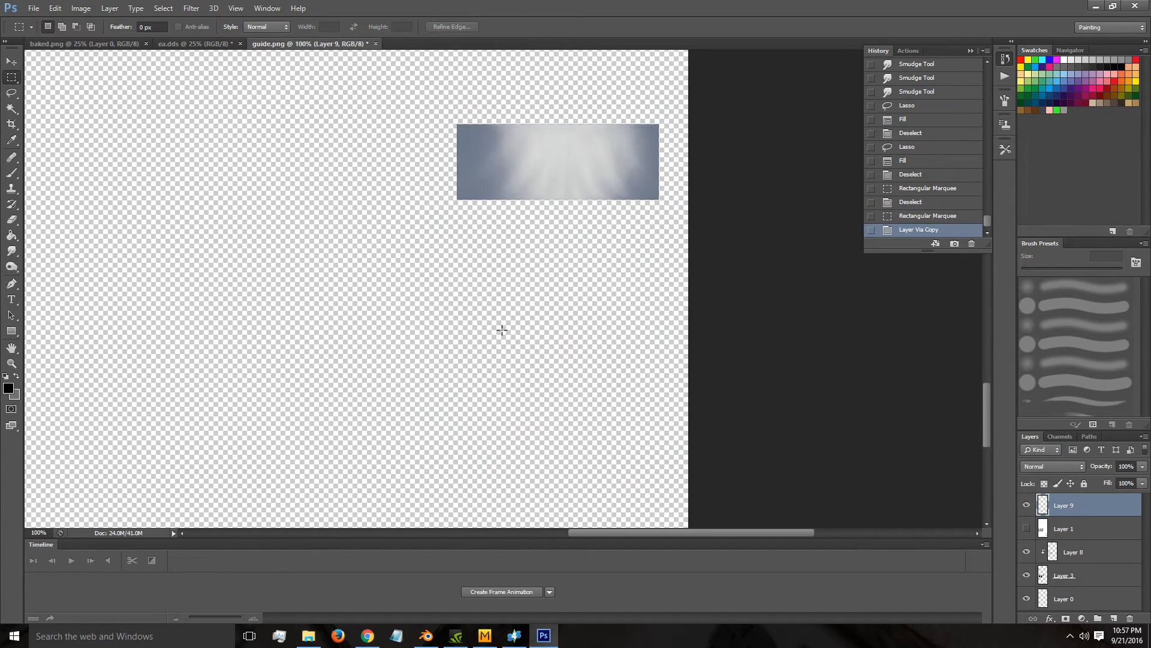
Deselect and move the copied sleeve shading up onto the vertical black sleeve shape beside the back piece.
drag(640, 536, 512, 535)
scroll(550, 457, up, 1)
key(l)
drag(867, 367, 702, 290)
key(ctrl+d)
key(v)
drag(946, 406, 351, 154)
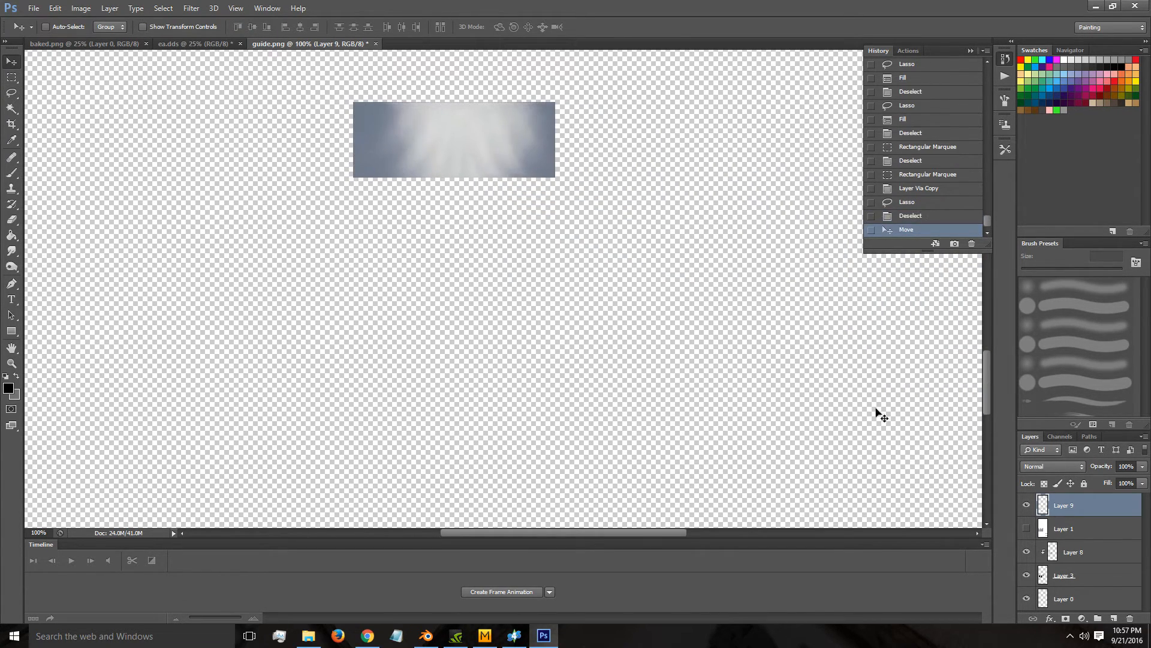
drag(984, 363, 984, 311)
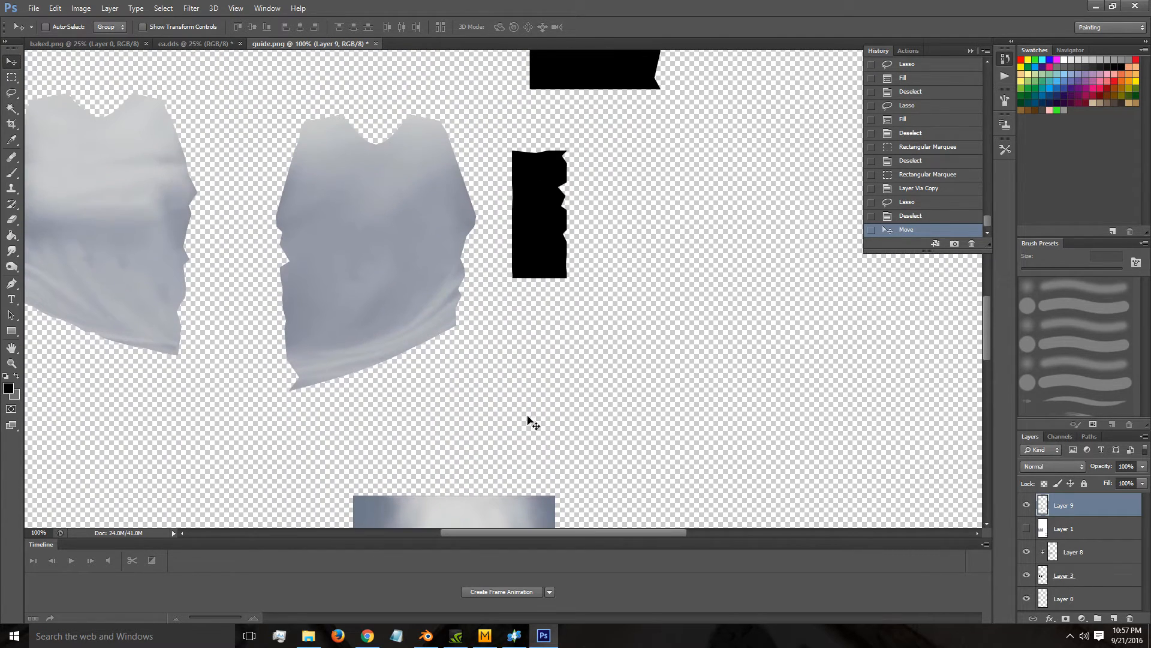
drag(490, 519, 620, 221)
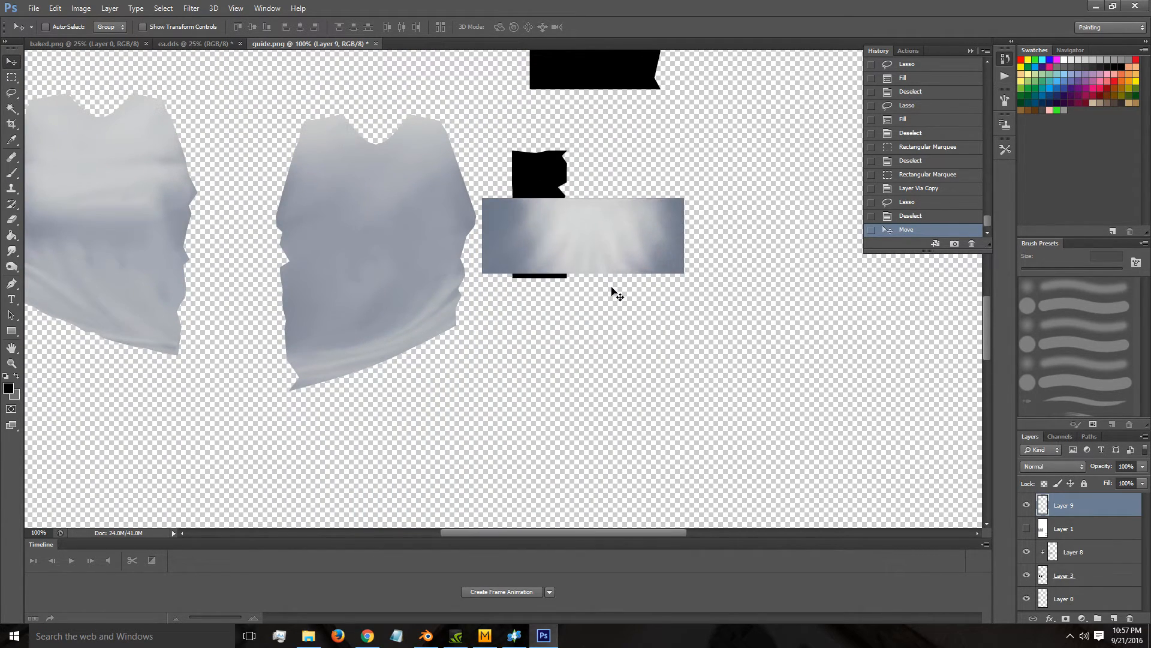
Rotate the copied sleeve shading -90° and scale it to about 64% width and 78% height to cover the vertical sleeve shape.
scroll(612, 294, up, 4)
key(ctrl+t)
drag(700, 290, 520, 218)
drag(622, 250, 540, 299)
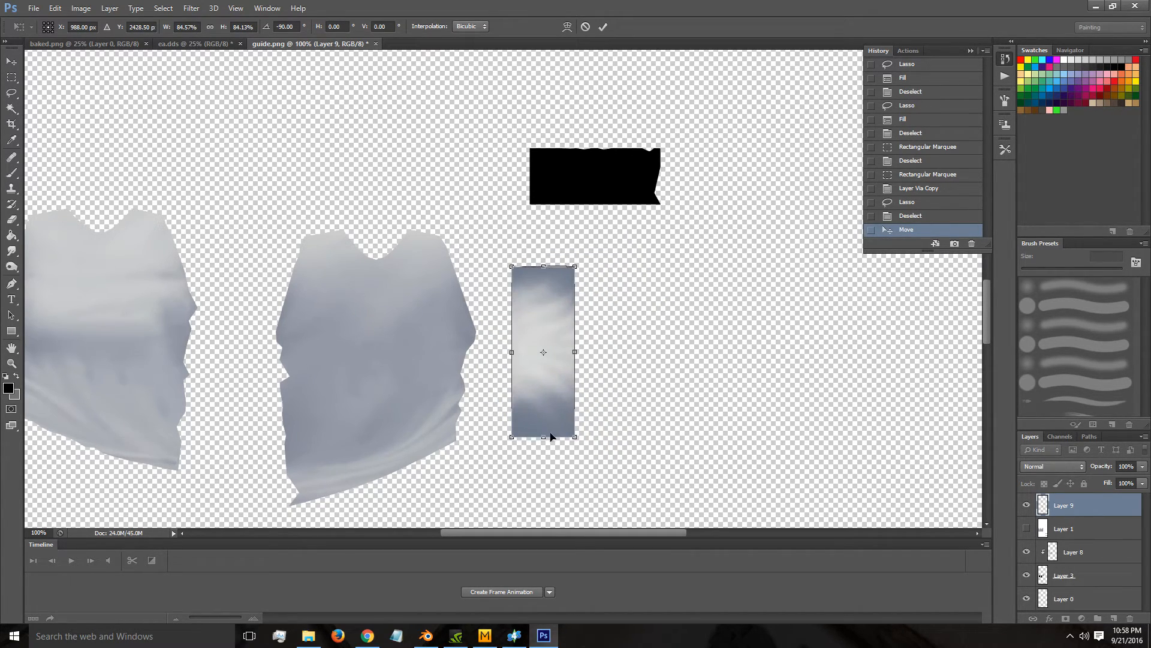
drag(545, 436, 543, 394)
mouse_move(577, 328)
mouse_down()
mouse_move(561, 328)
mouse_move(571, 329)
mouse_up()
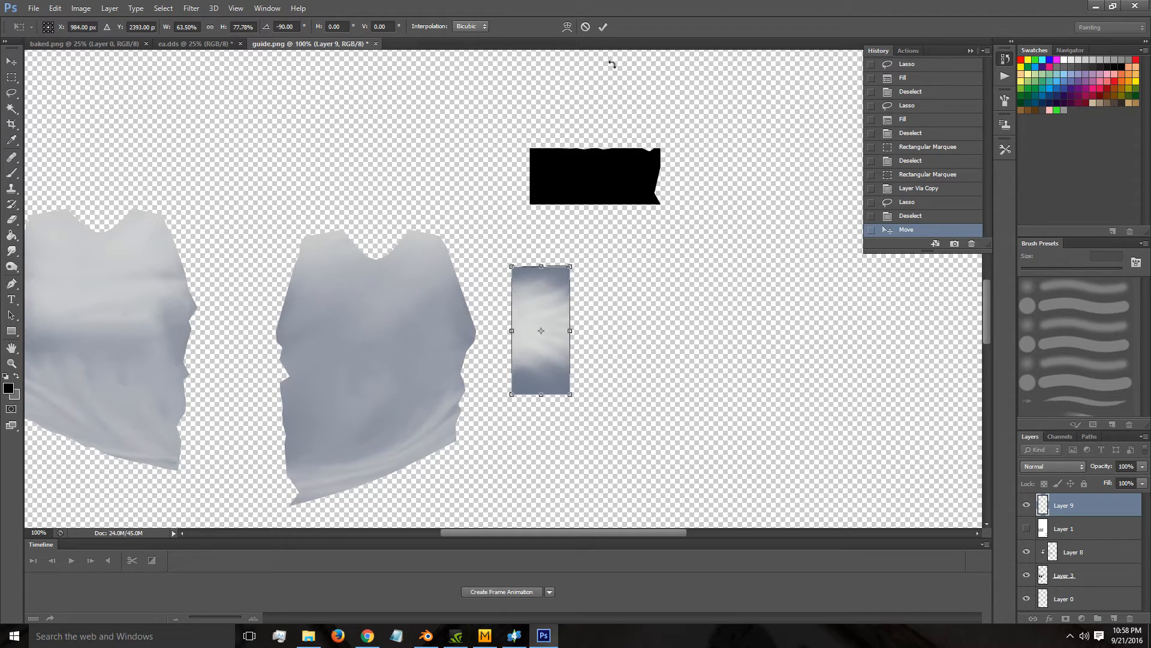
click(604, 28)
key(ctrl+t)
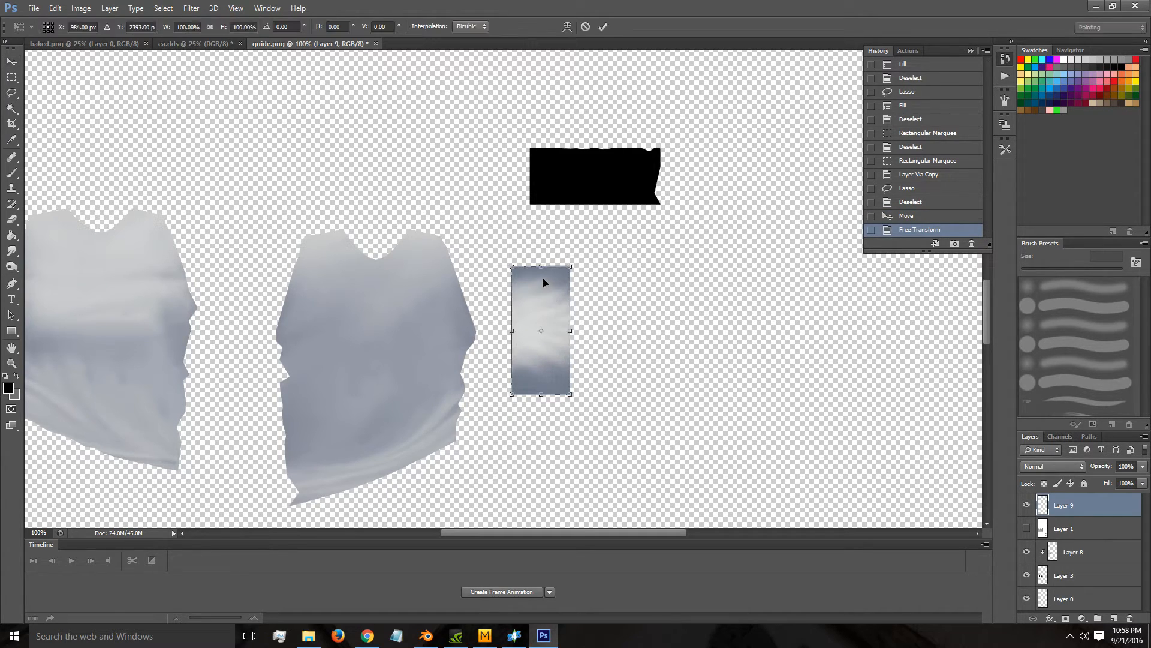
drag(541, 262, 541, 265)
click(603, 27)
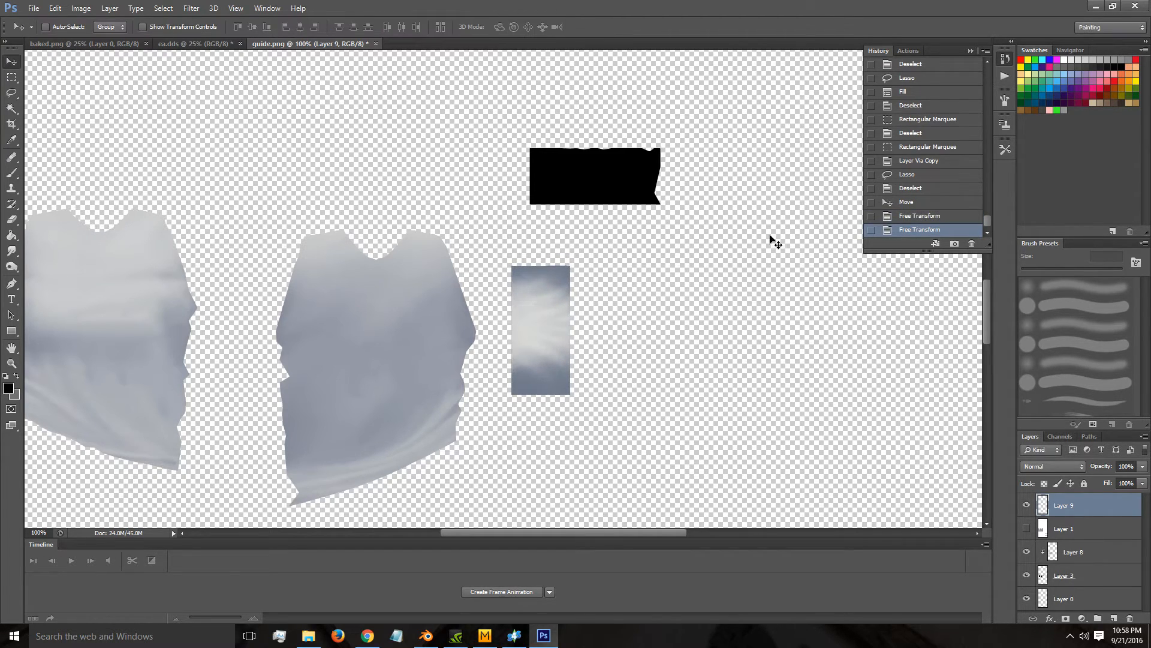
Duplicate the sleeve shading, rotate the copy -90° and stretch its height to about 105% to cover the horizontal black sleeve shape.
key(ctrl+j)
drag(540, 371, 659, 329)
key(ctrl+t)
drag(740, 224, 550, 229)
drag(660, 306, 554, 185)
drag(658, 176, 665, 175)
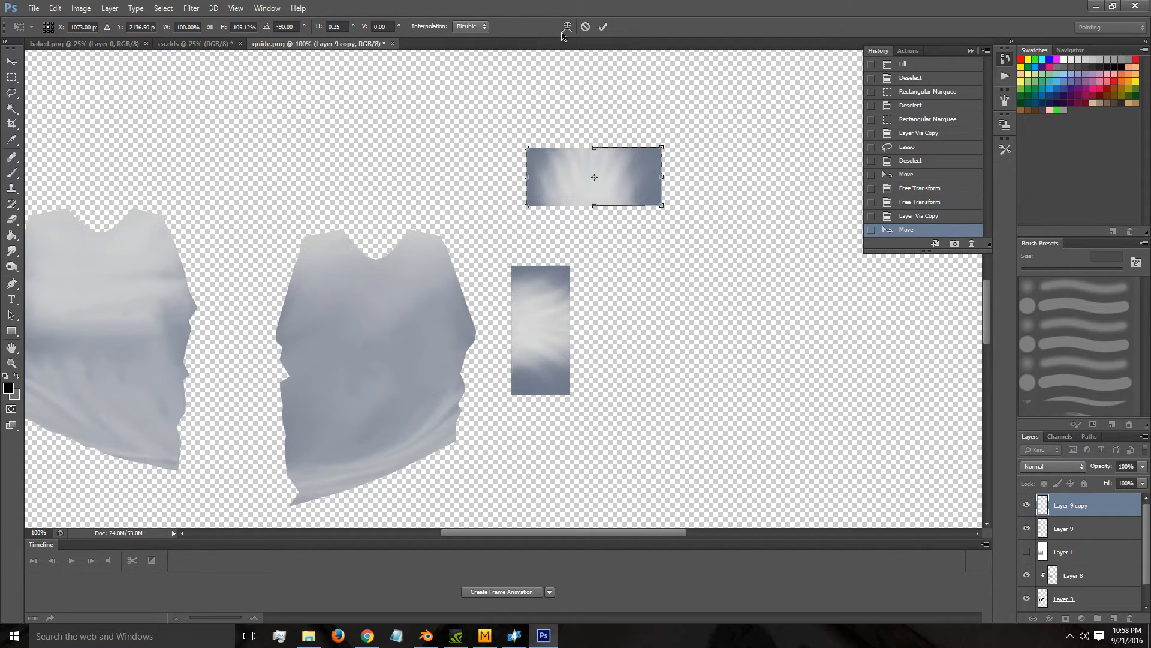
click(601, 27)
Merge Layer 9 and Layer 9 copy into one sleeve layer, then delete Layer 1.
key(z)
right_click(529, 154)
alt+click(398, 184)
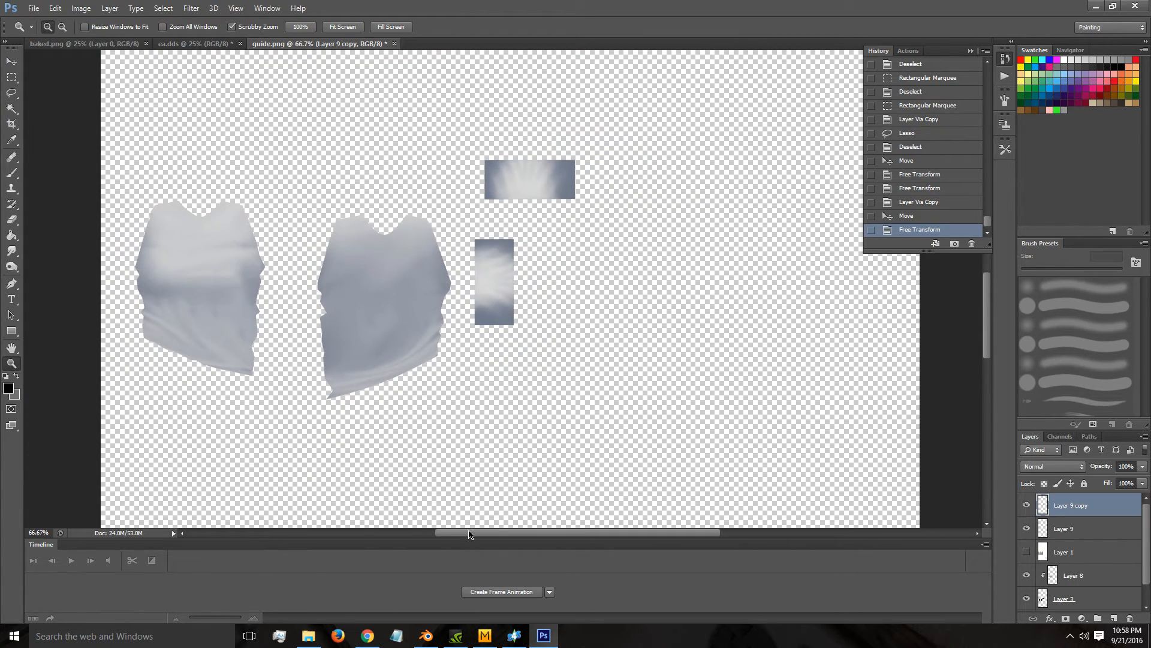
drag(466, 533, 431, 526)
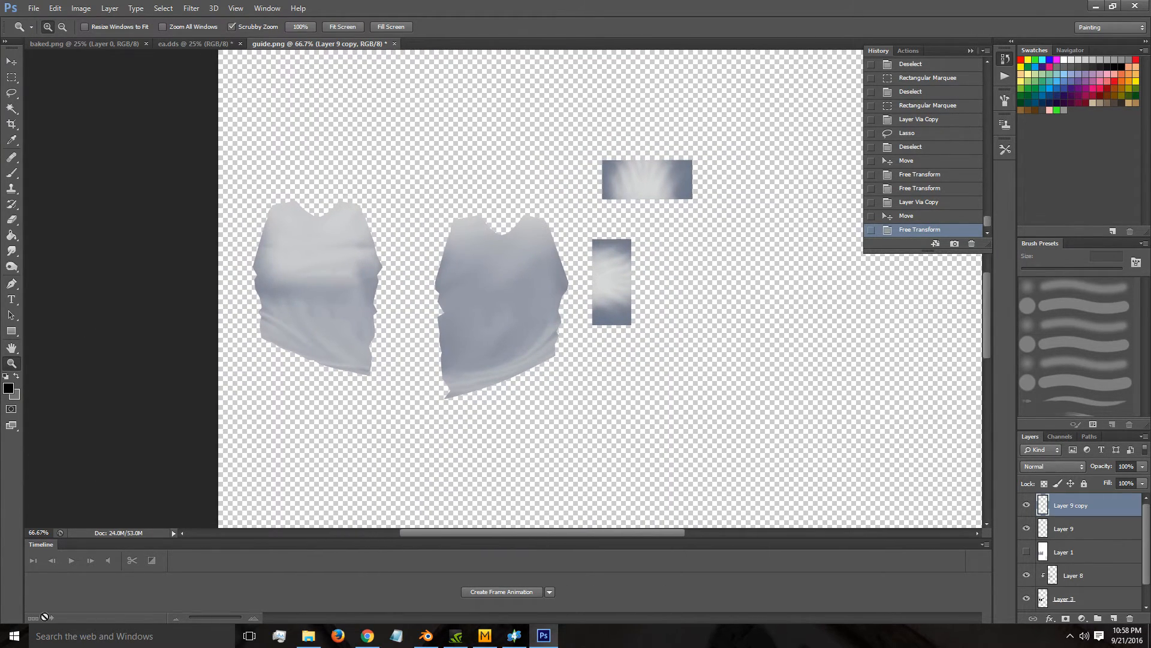
click(667, 162)
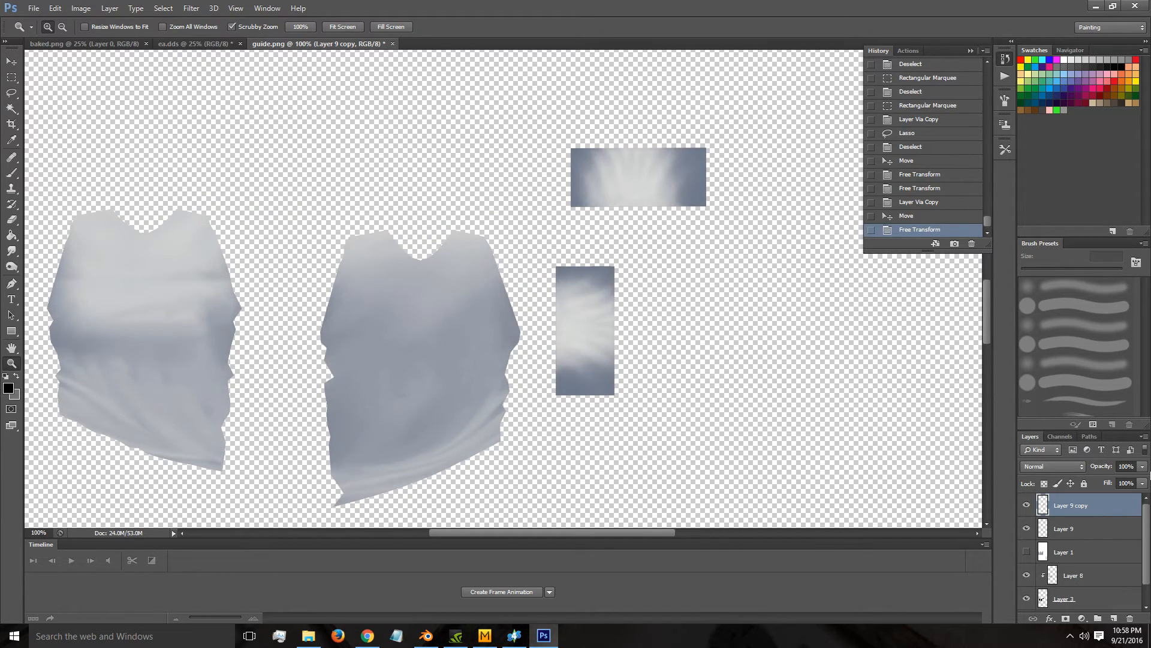
right_click(1053, 540)
click(1049, 338)
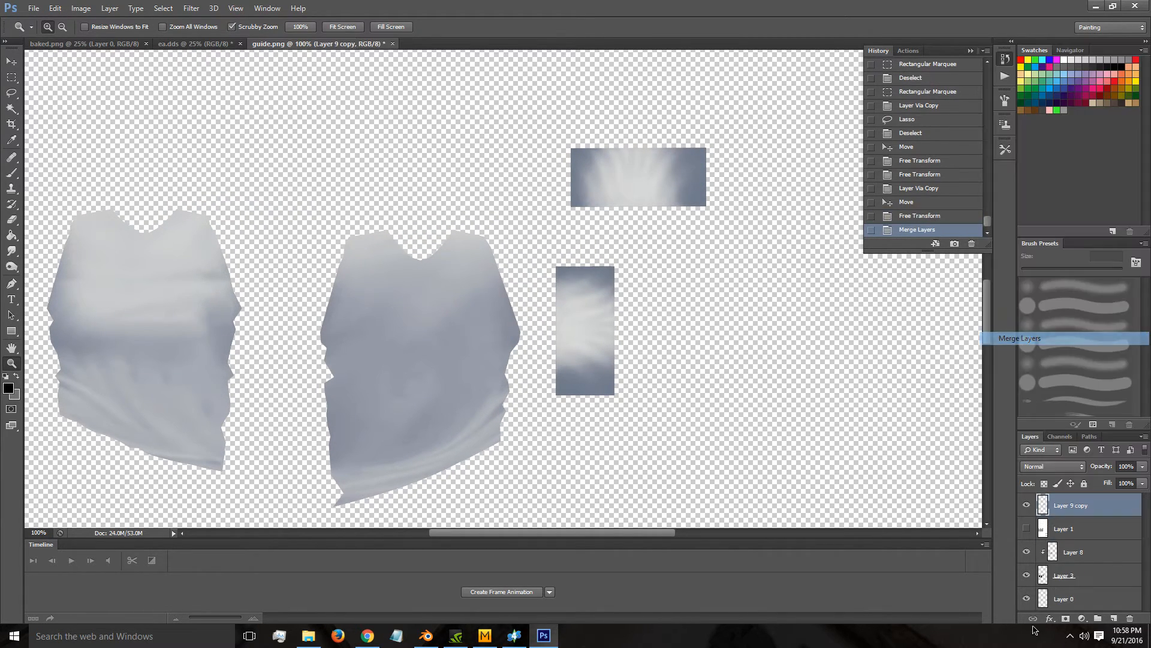
click(1064, 527)
key(Delete)
click(1066, 511)
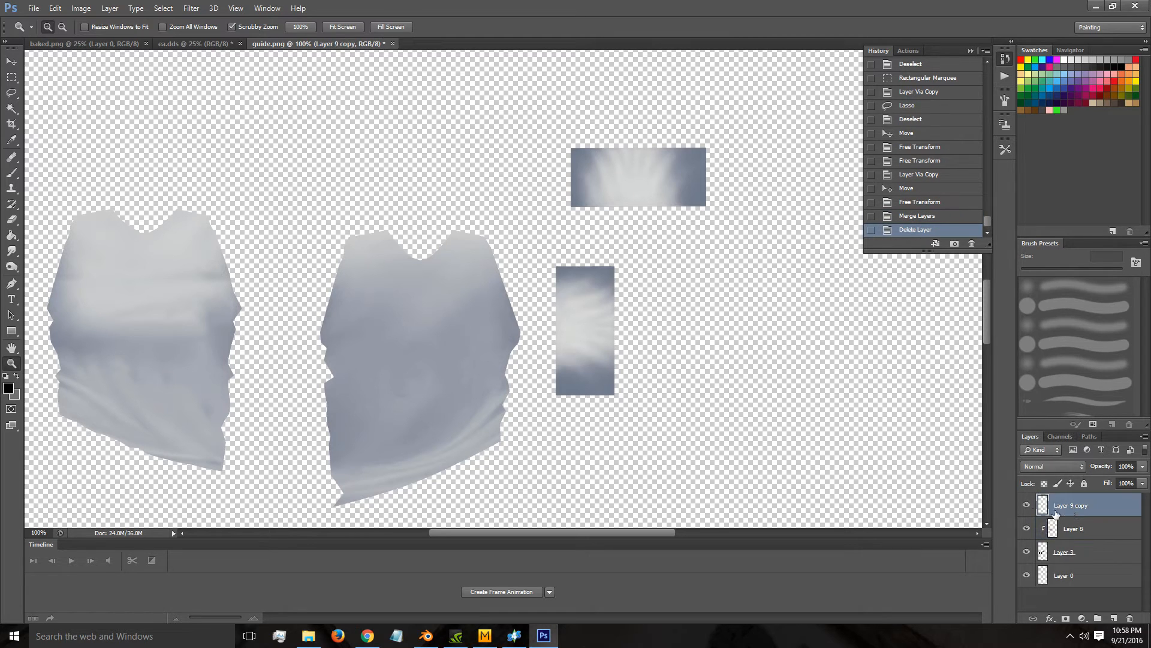
Lighten the sleeves' dark blue-grey ends with Replace Color, using Fuzziness 133 and Lightness +41.
click(80, 8)
mouse_move(115, 39)
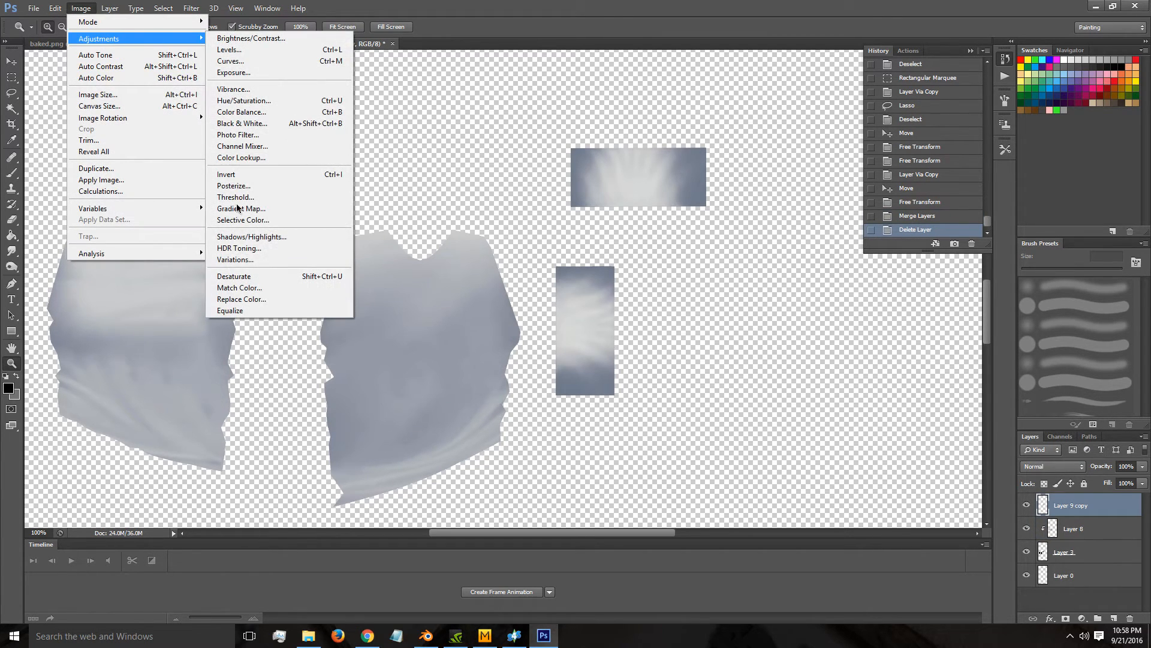
click(248, 302)
click(696, 179)
click(703, 203)
drag(798, 318, 867, 329)
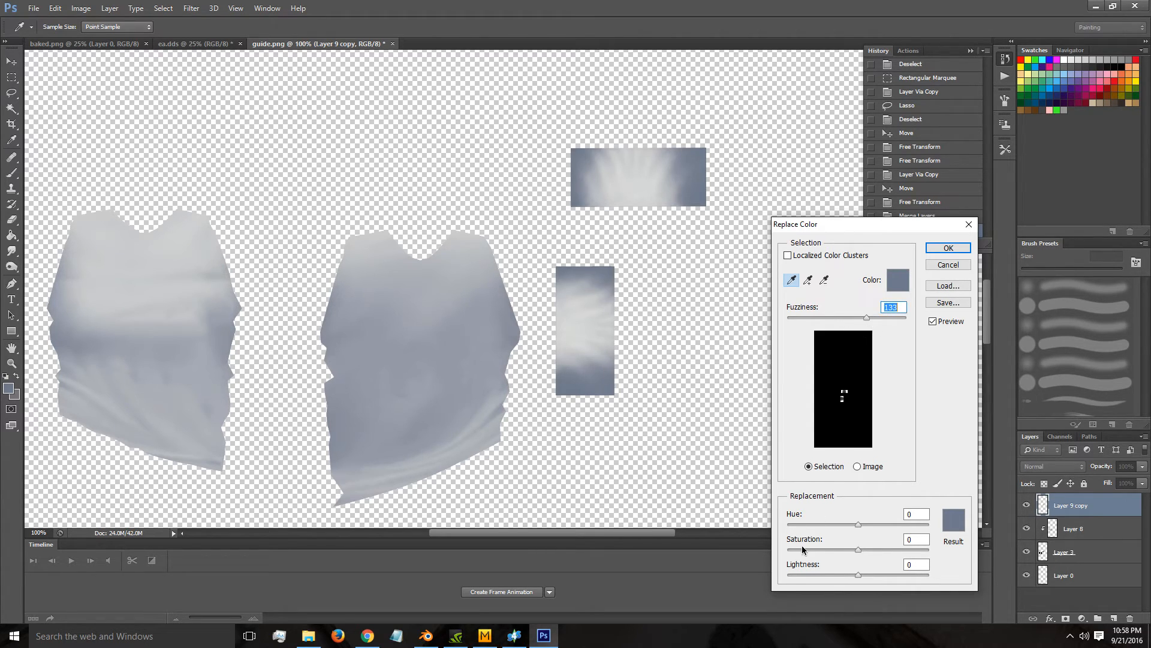
drag(859, 575, 894, 571)
click(887, 572)
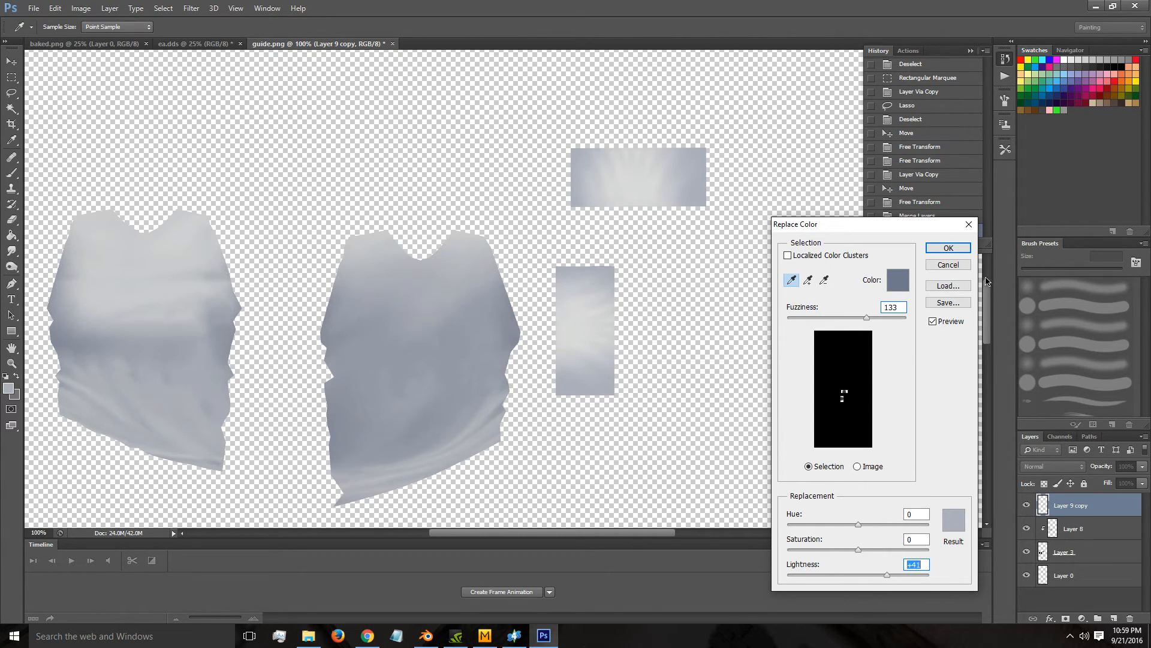
click(948, 247)
Merge all visible layers of guide.png into one and save the file.
right_click(1070, 573)
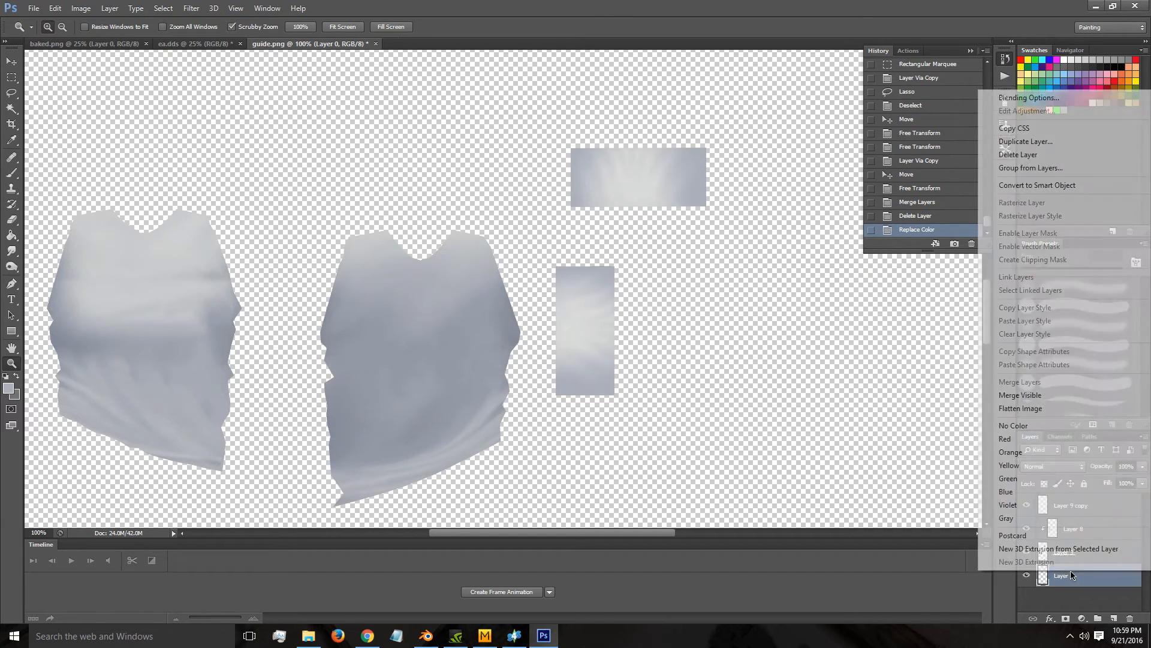
click(1047, 394)
key(ctrl+s)
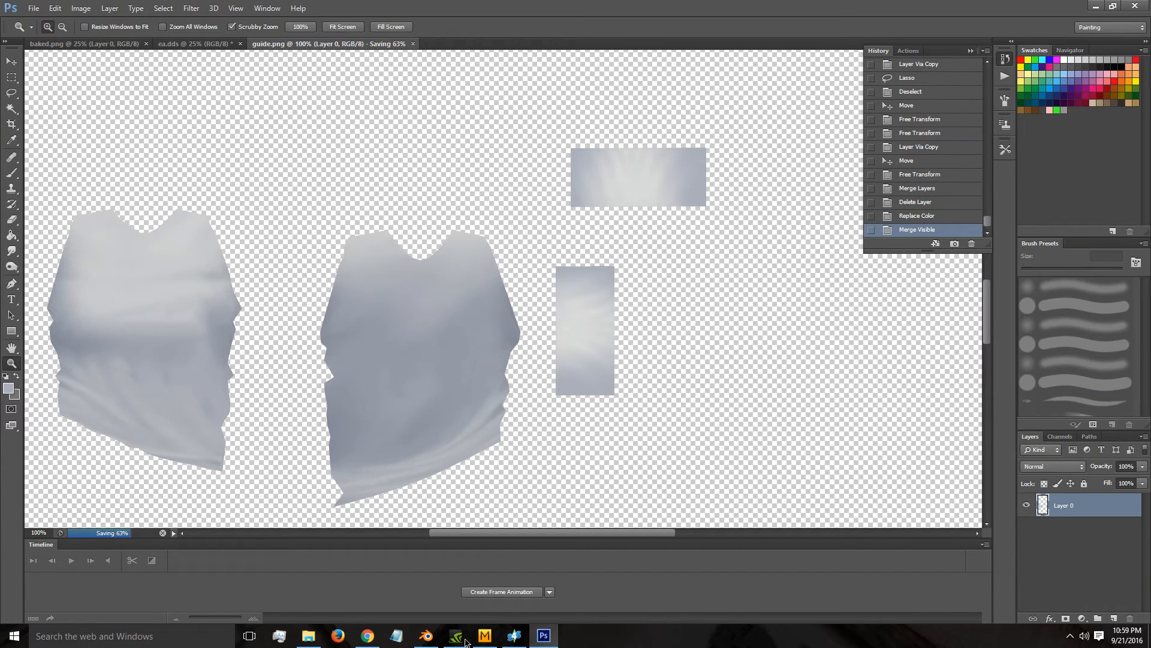
Switch to Sims 4 Studio and import the guide image as the tee's texture.
click(511, 636)
click(904, 269)
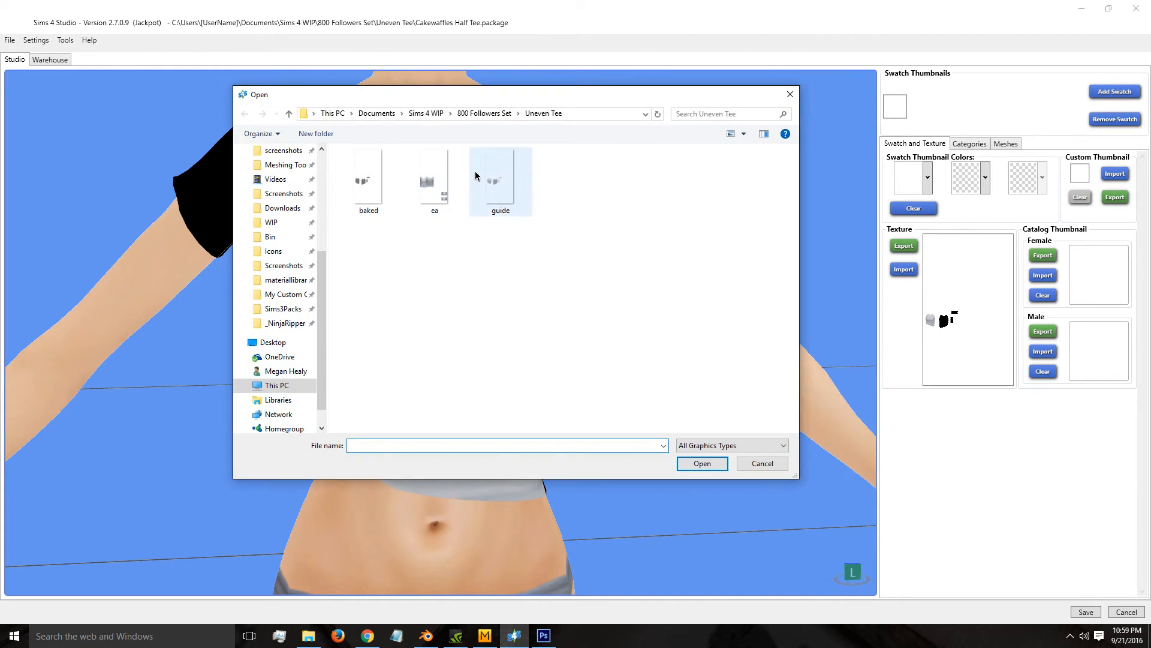
double_click(475, 174)
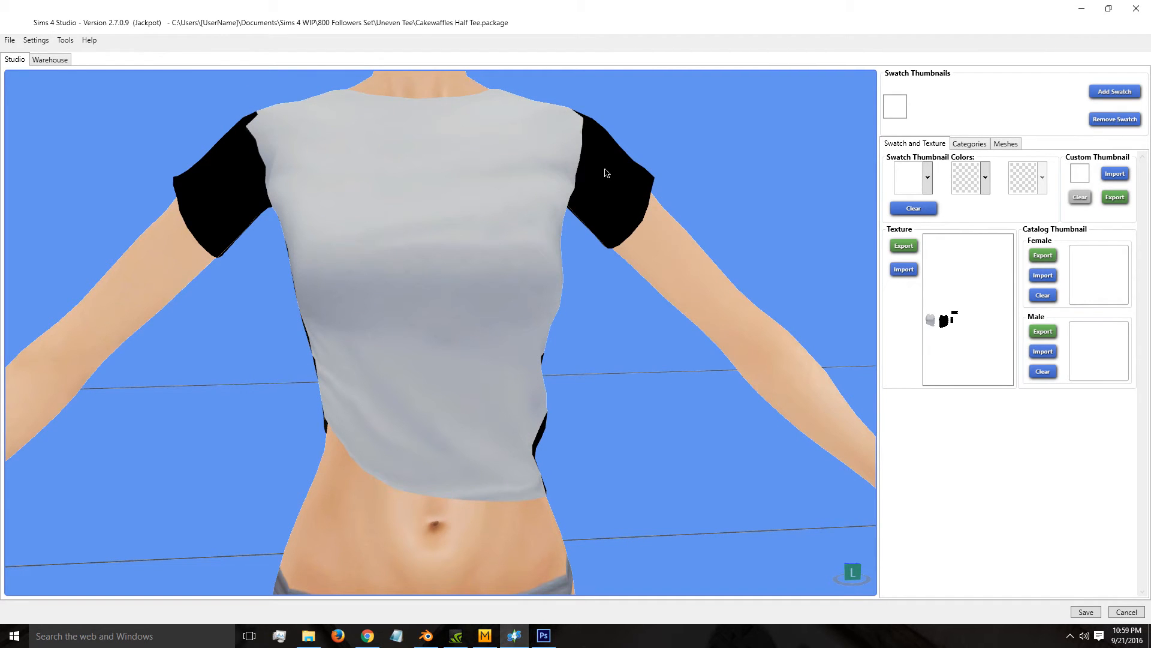
Examine the textured tee from both sides and the front, checking the side seams, sleeves and hem.
drag(187, 388, 449, 239)
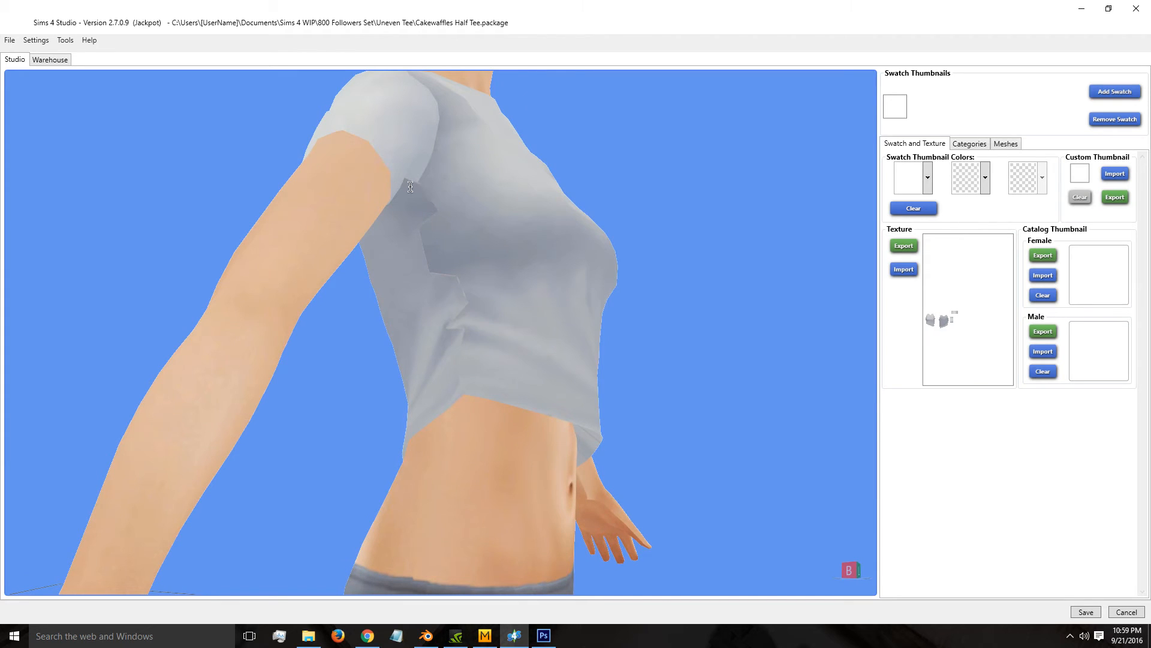
drag(400, 440, 561, 282)
drag(501, 317, 63, 419)
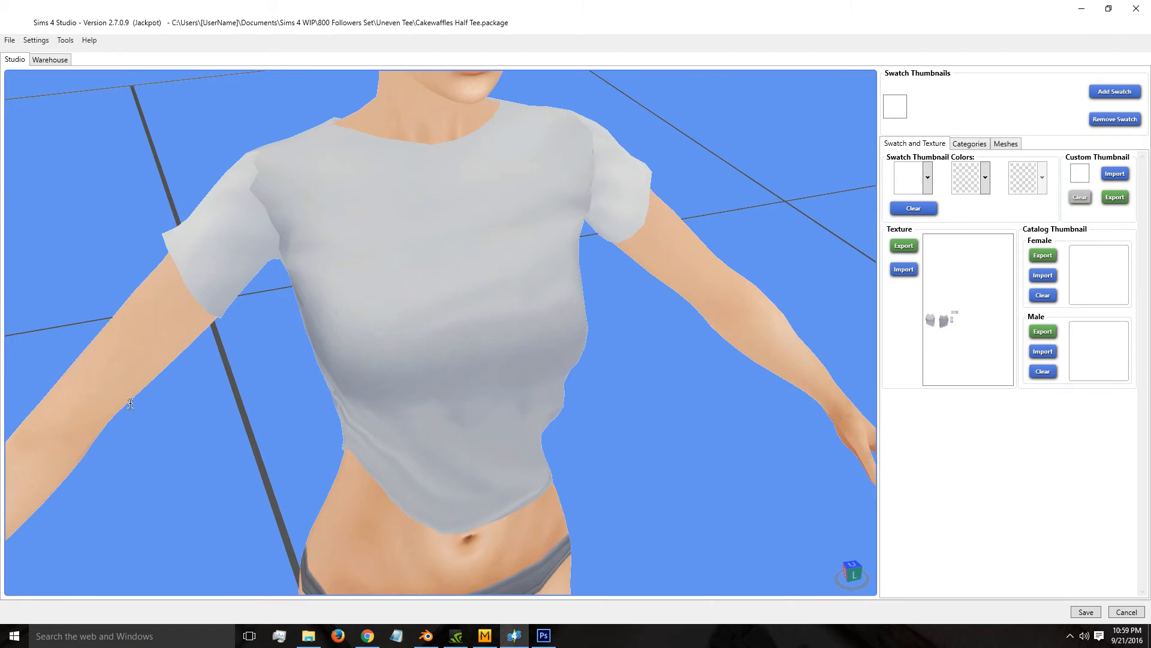
drag(409, 302, 371, 300)
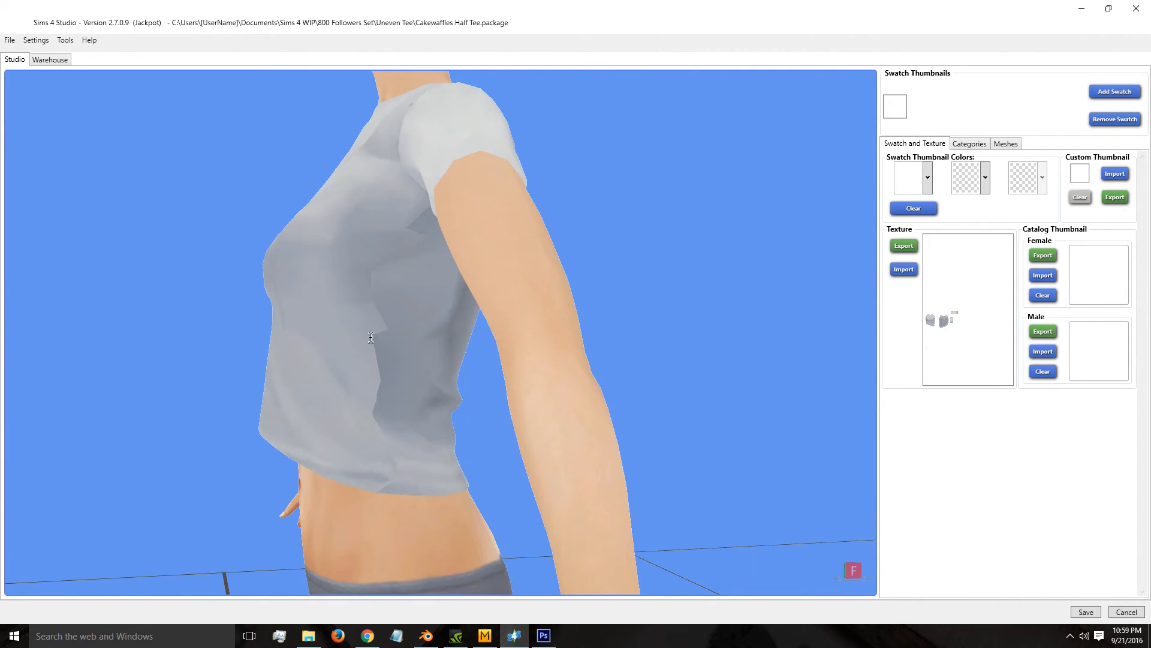
scroll(364, 327, up, 3)
scroll(395, 502, down, 4)
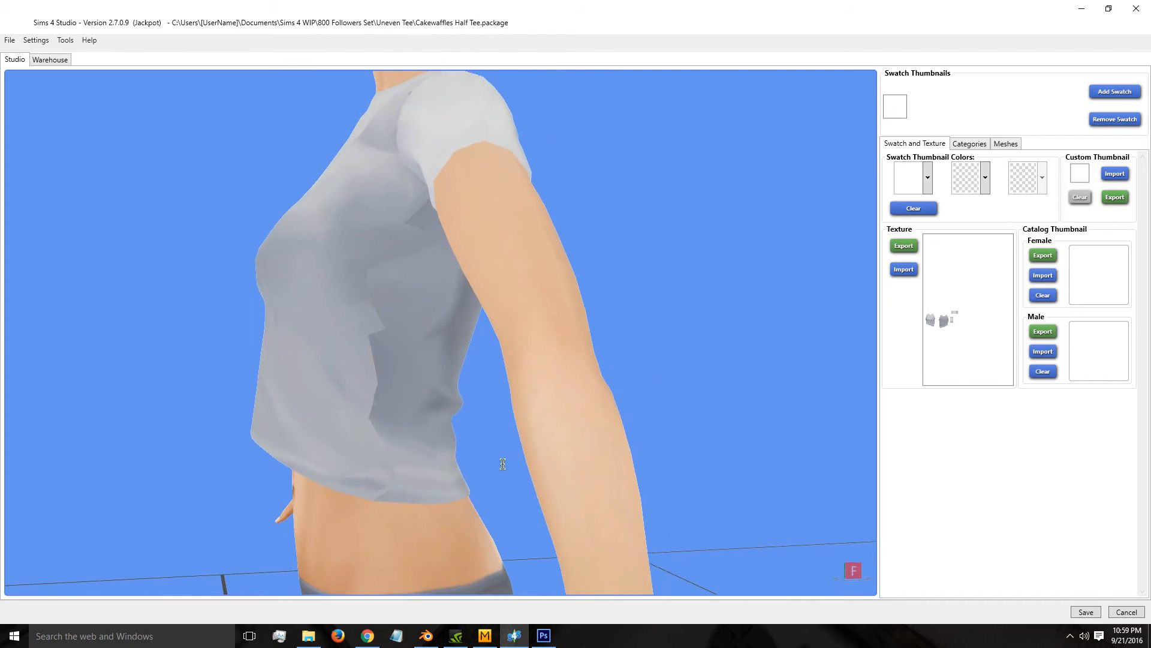
drag(504, 463, 110, 482)
drag(480, 445, 190, 467)
scroll(190, 467, up, 3)
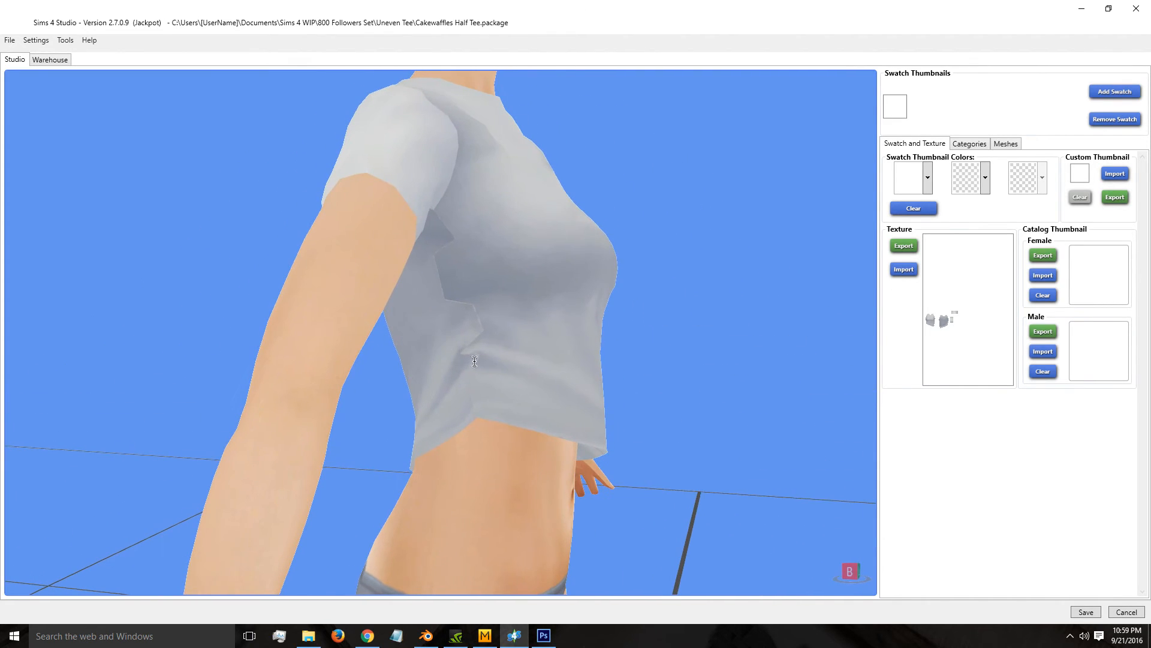
drag(579, 337, 797, 372)
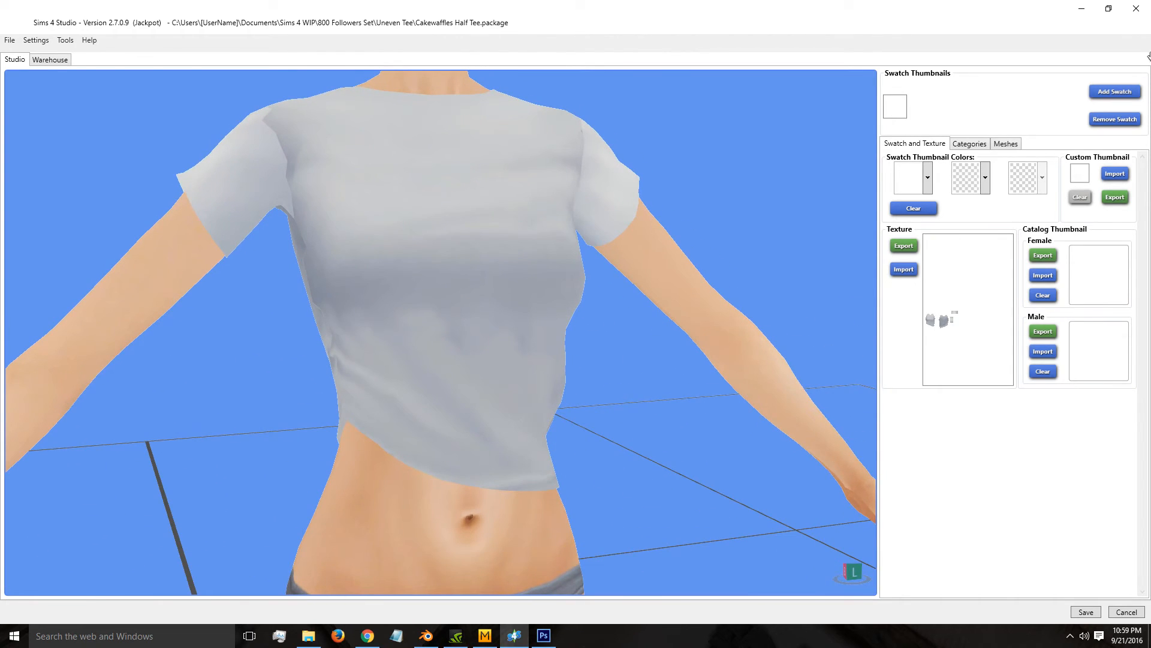
drag(697, 297, 774, 292)
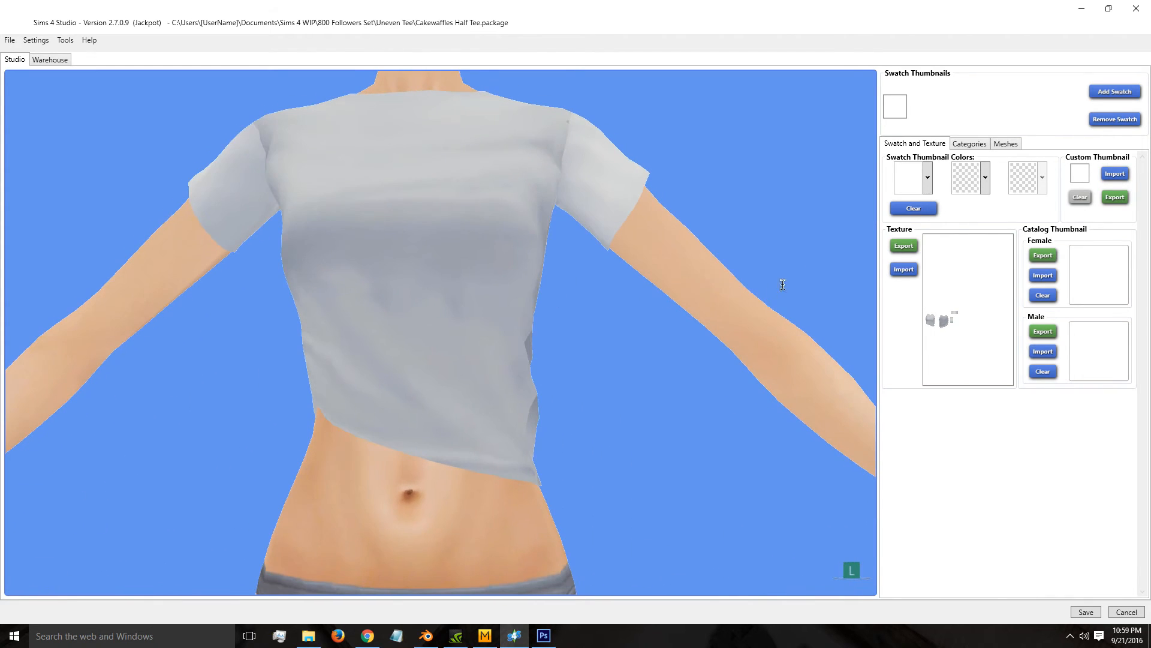
Import the baked image as the tee's texture and view it on the model.
click(893, 271)
double_click(365, 187)
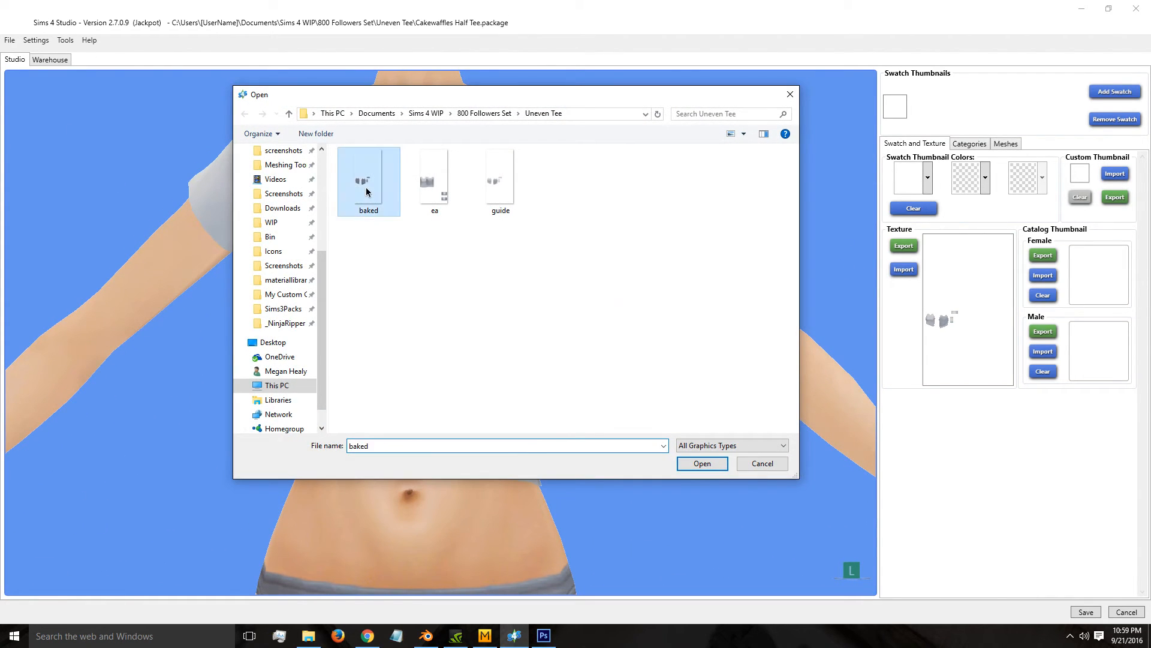
drag(602, 251, 335, 427)
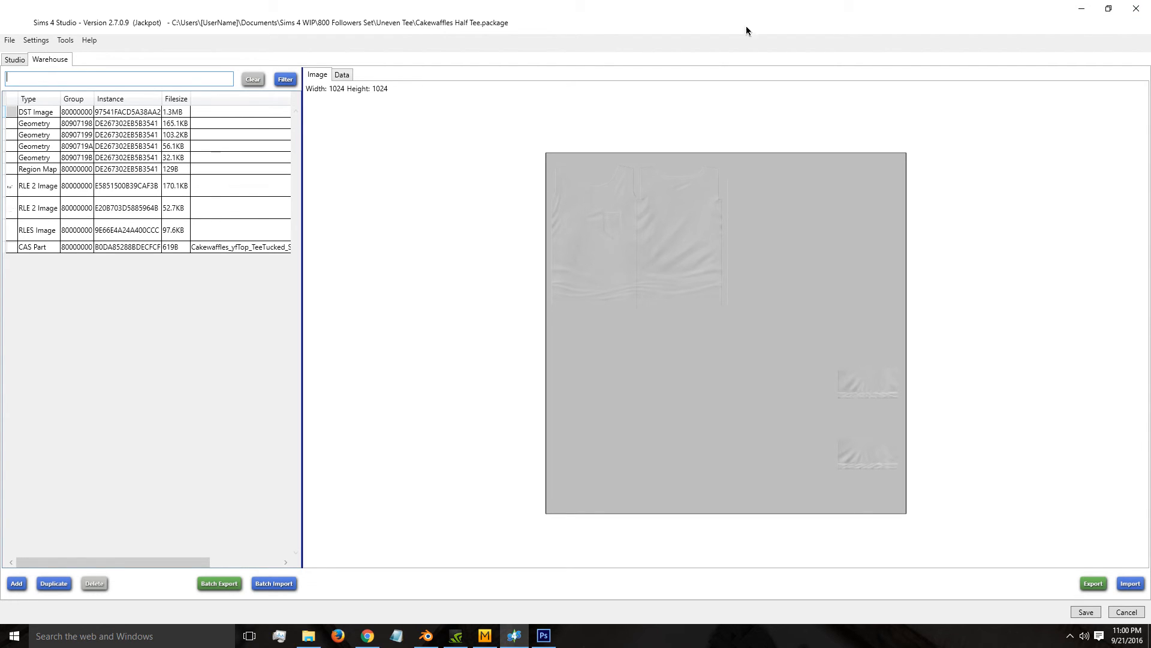
Replace the package's DST Image resource with the blankbump image from the Meshing Tools folder.
click(58, 114)
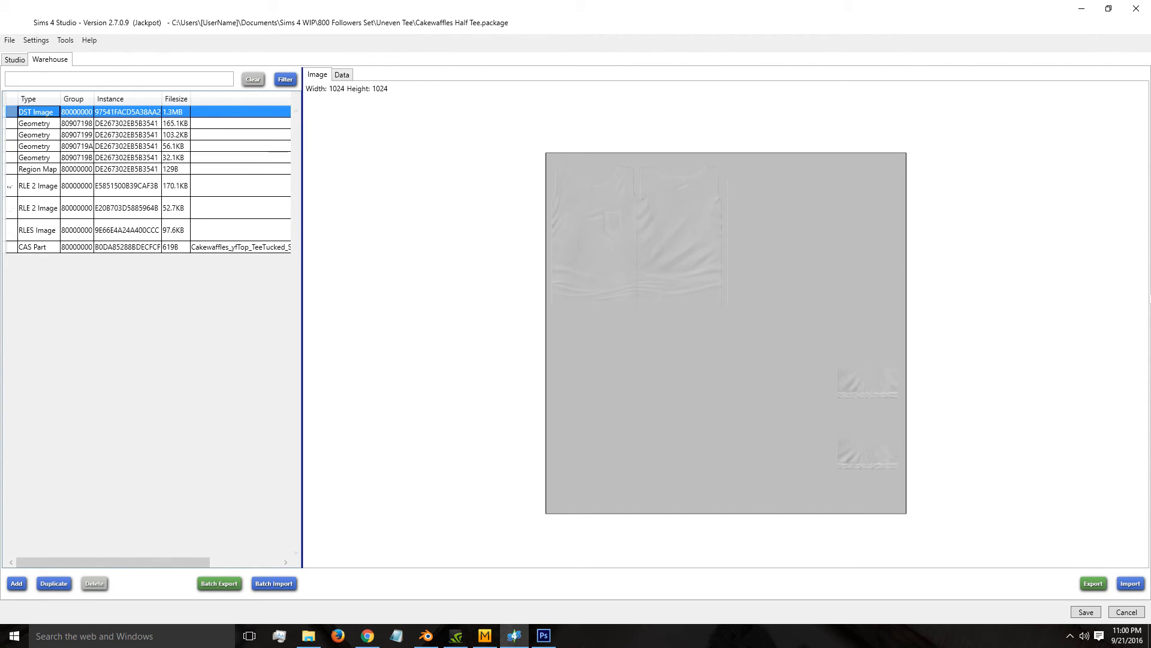
click(1131, 583)
click(286, 208)
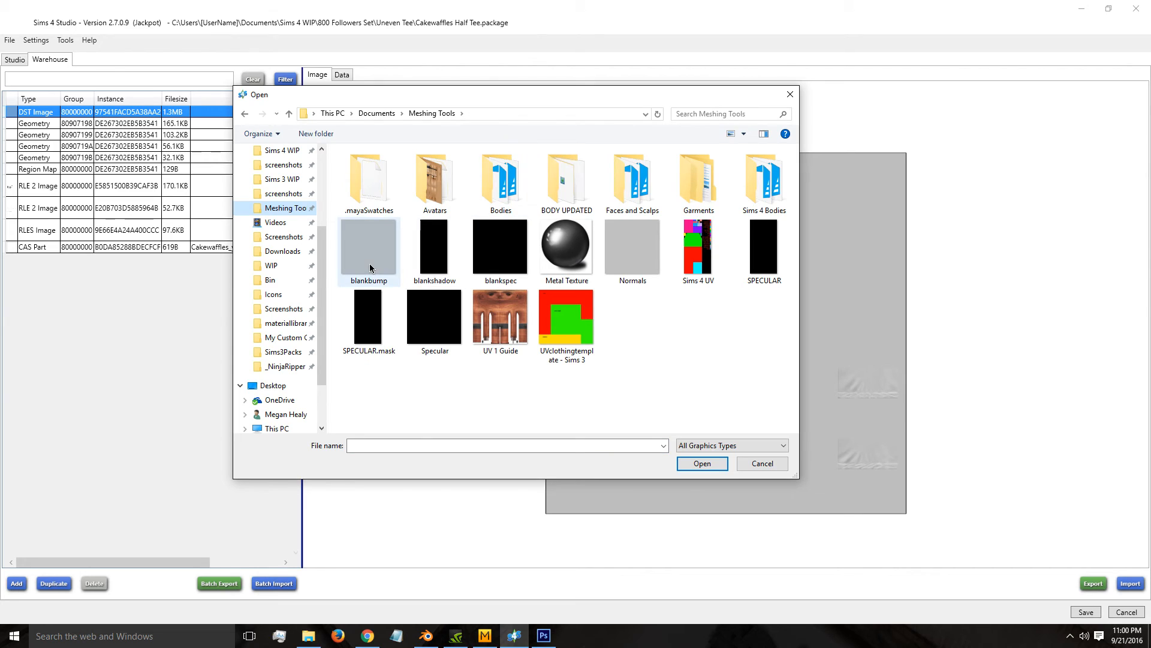
double_click(369, 268)
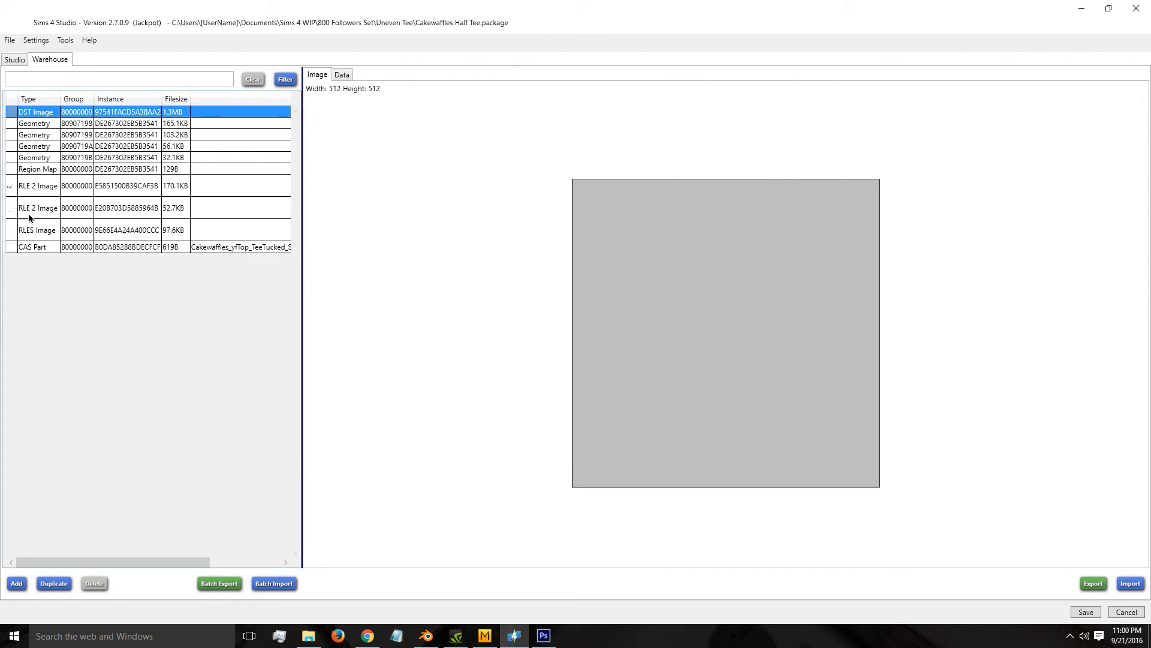
Replace the second RLE 2 Image resource, the old shadow map, with the blankshadow image.
click(52, 187)
click(45, 212)
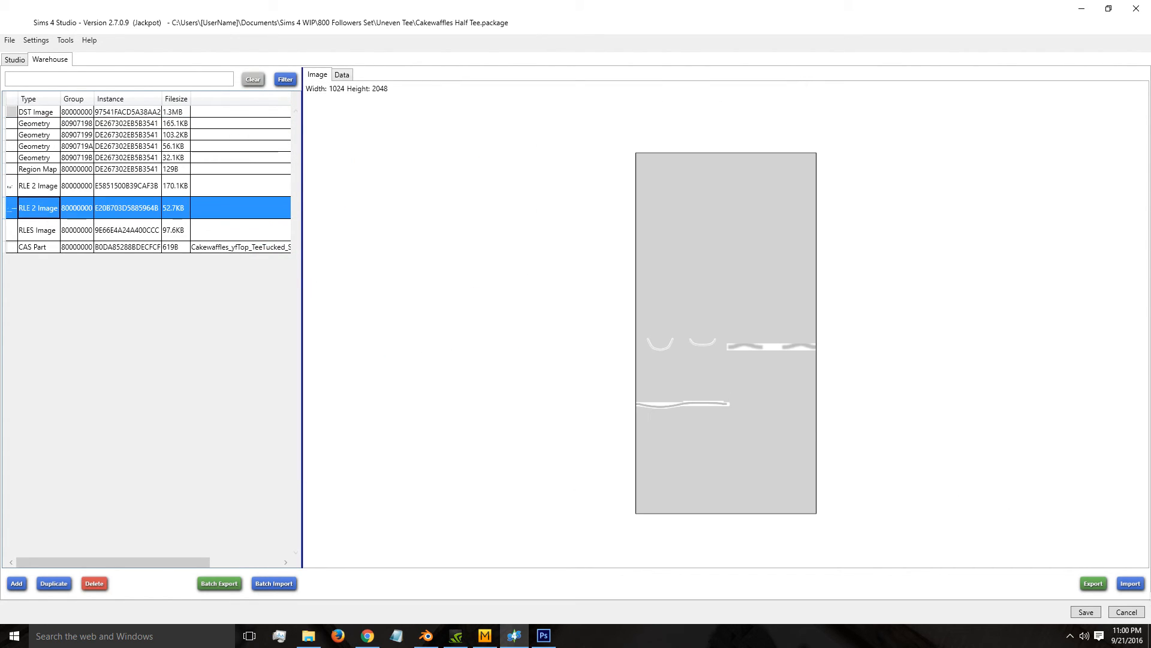
click(1129, 584)
double_click(436, 249)
Replace the RLES Image resource with the SPECULAR image.
click(40, 233)
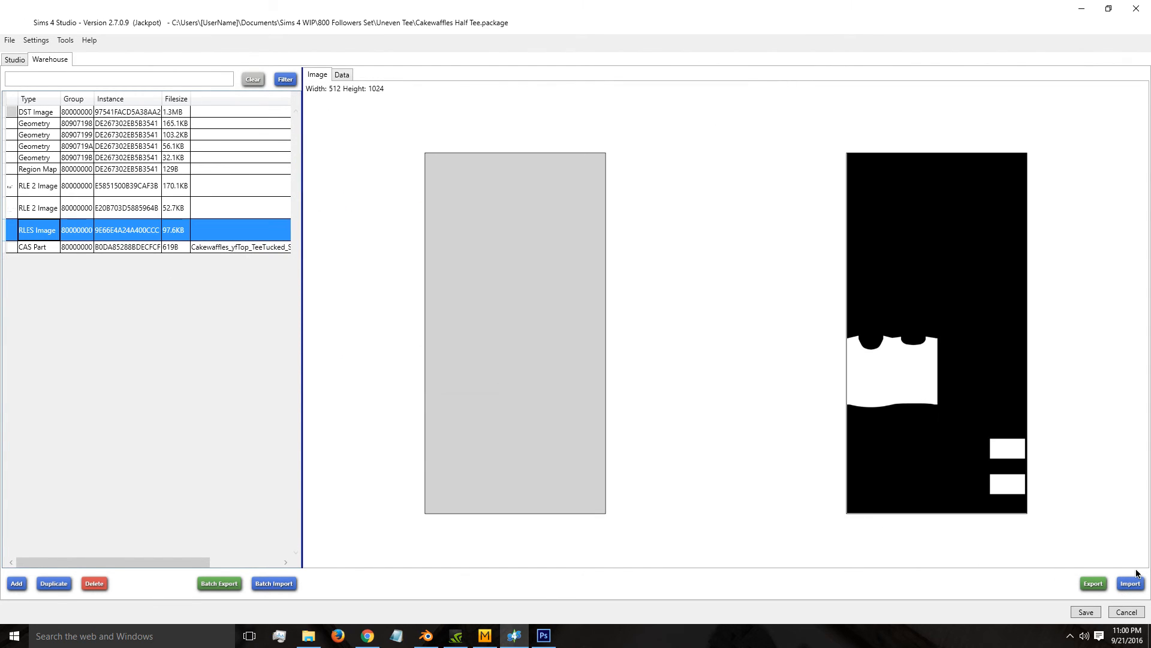
click(1130, 584)
double_click(763, 251)
Return to the Studio view of the tee, save the package and dismiss the save message.
click(15, 59)
click(1086, 612)
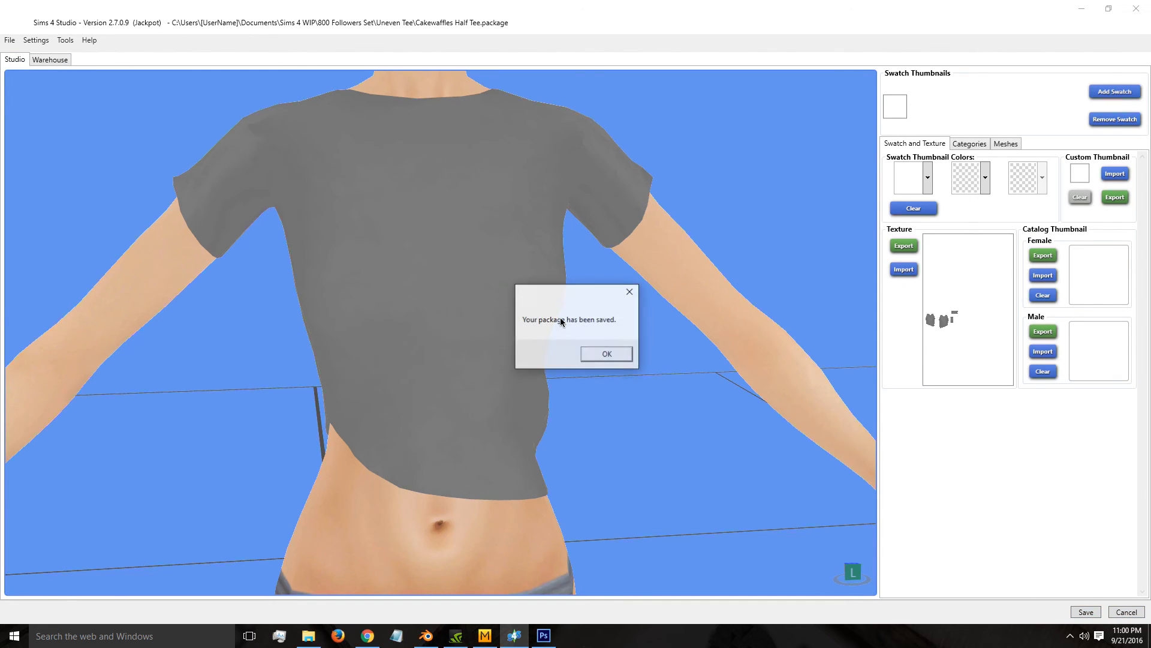
click(606, 356)
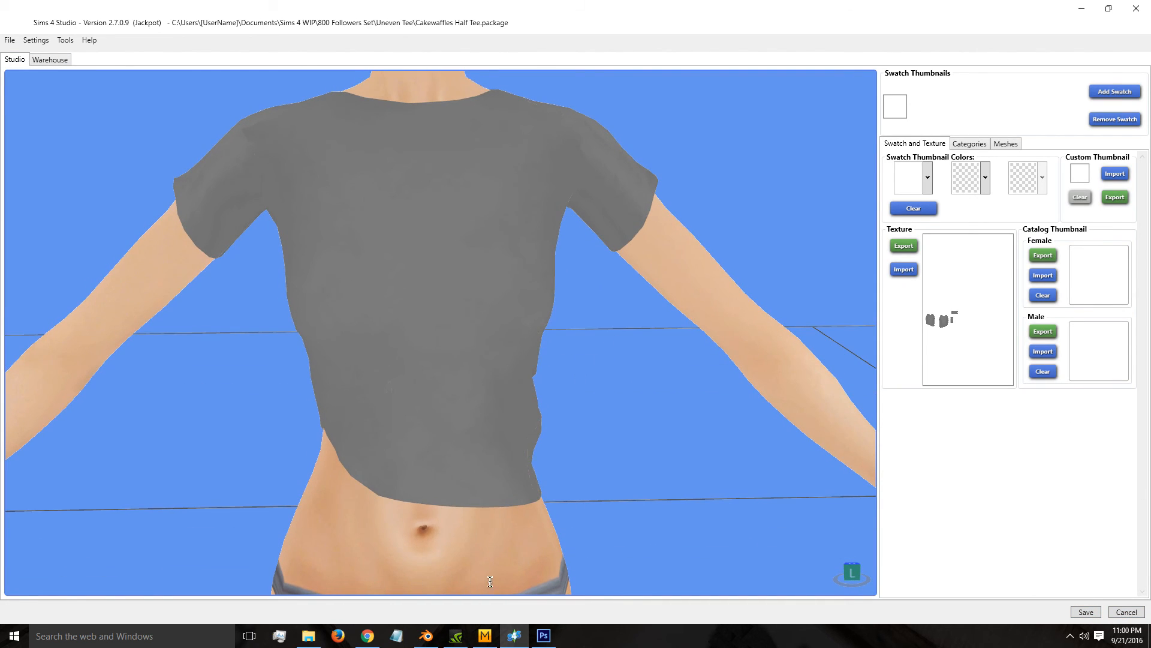
Review the tee's LOD 0 mesh, category and texture settings in the package.
click(543, 635)
click(543, 636)
click(1013, 144)
click(1007, 159)
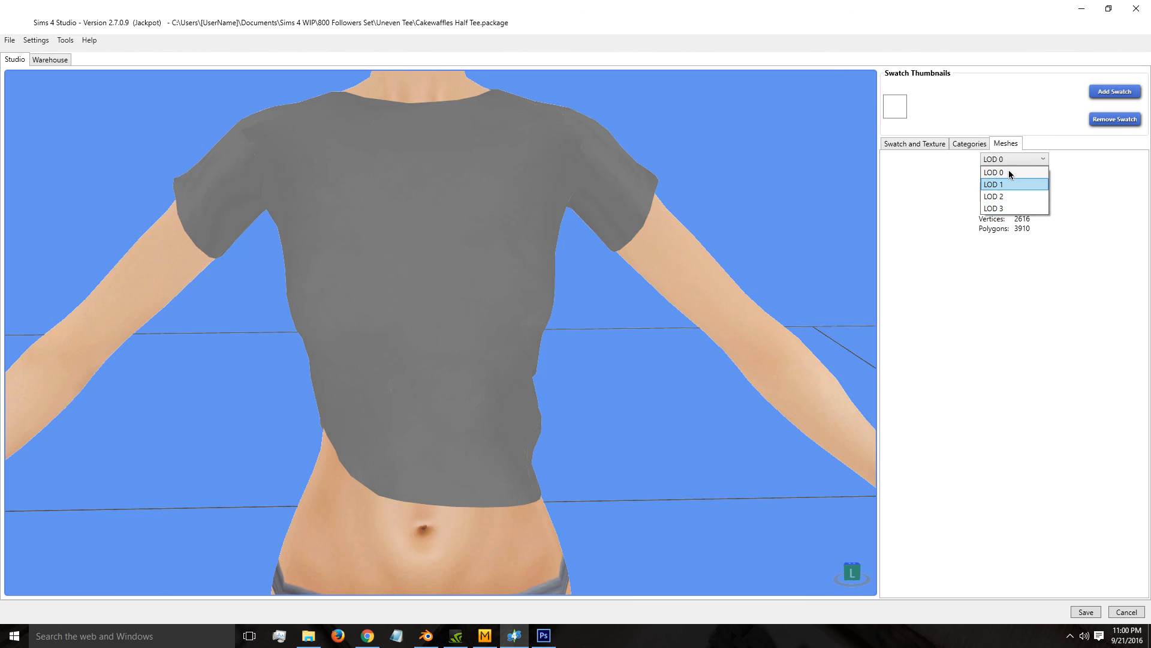
click(998, 173)
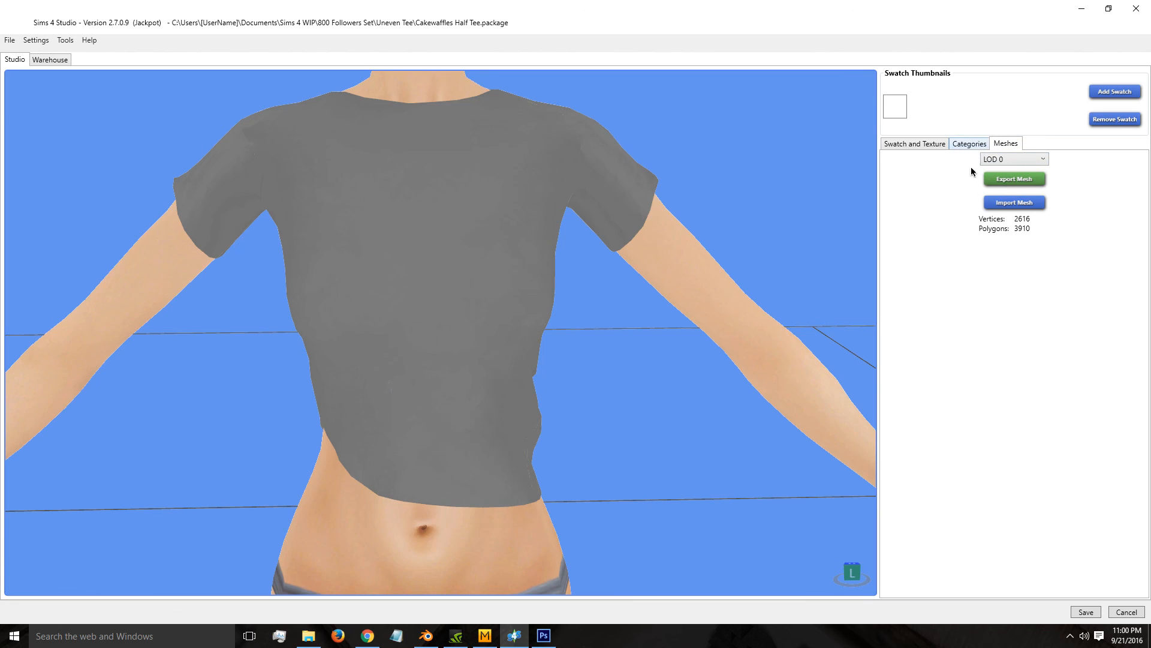
click(971, 145)
click(921, 144)
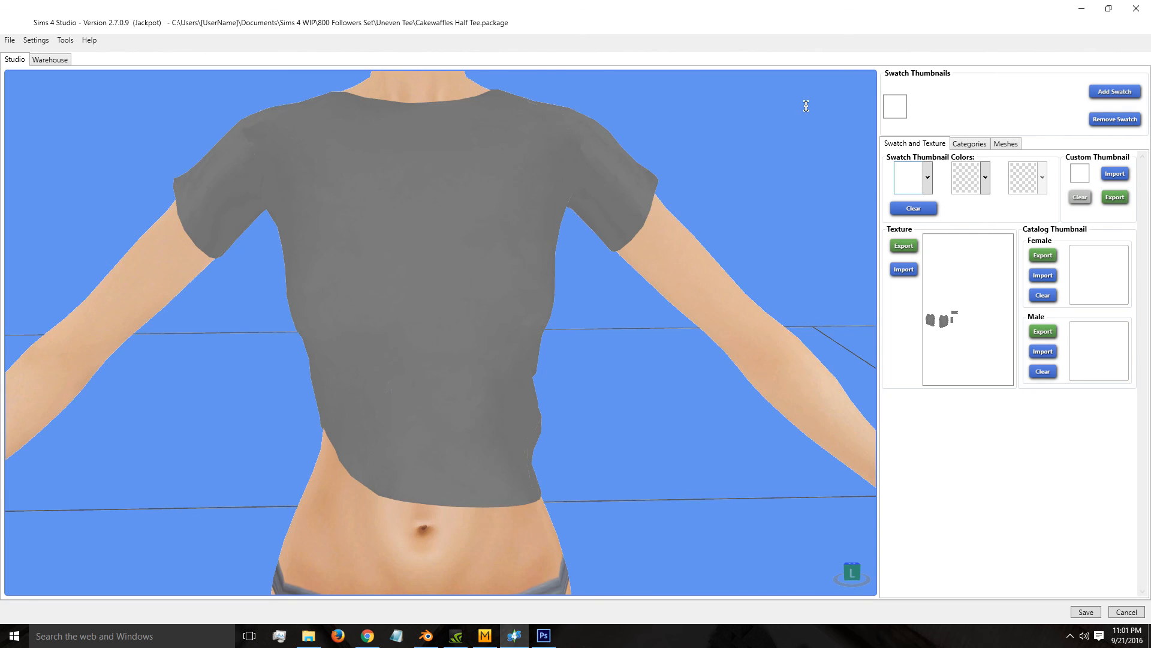
click(1005, 145)
click(906, 144)
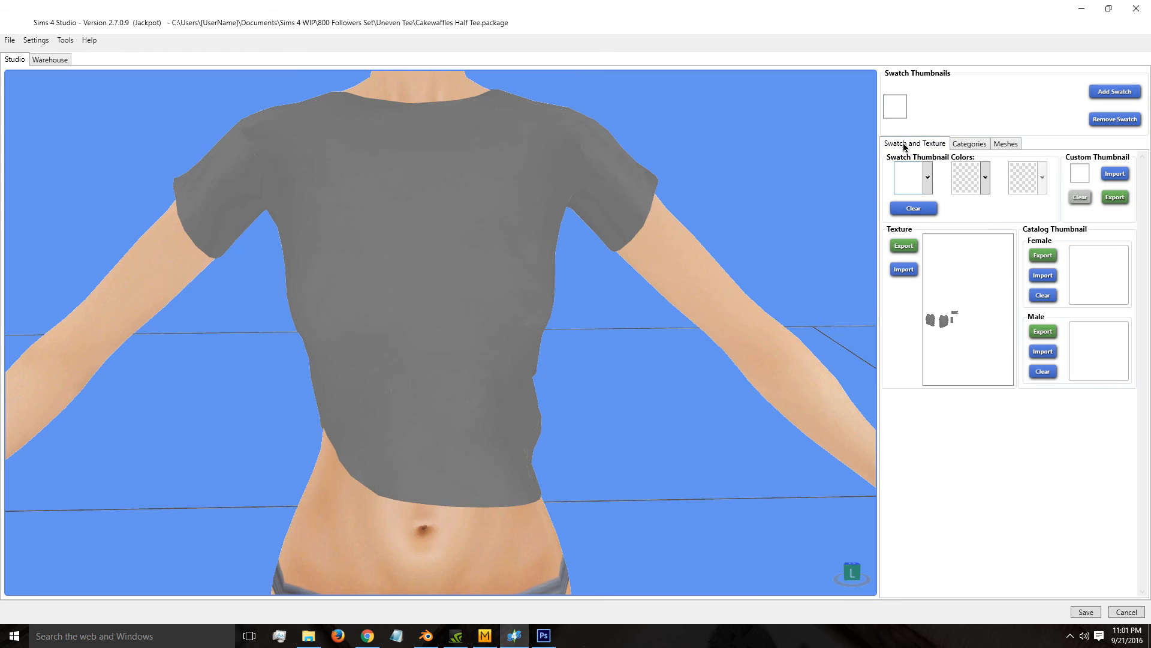